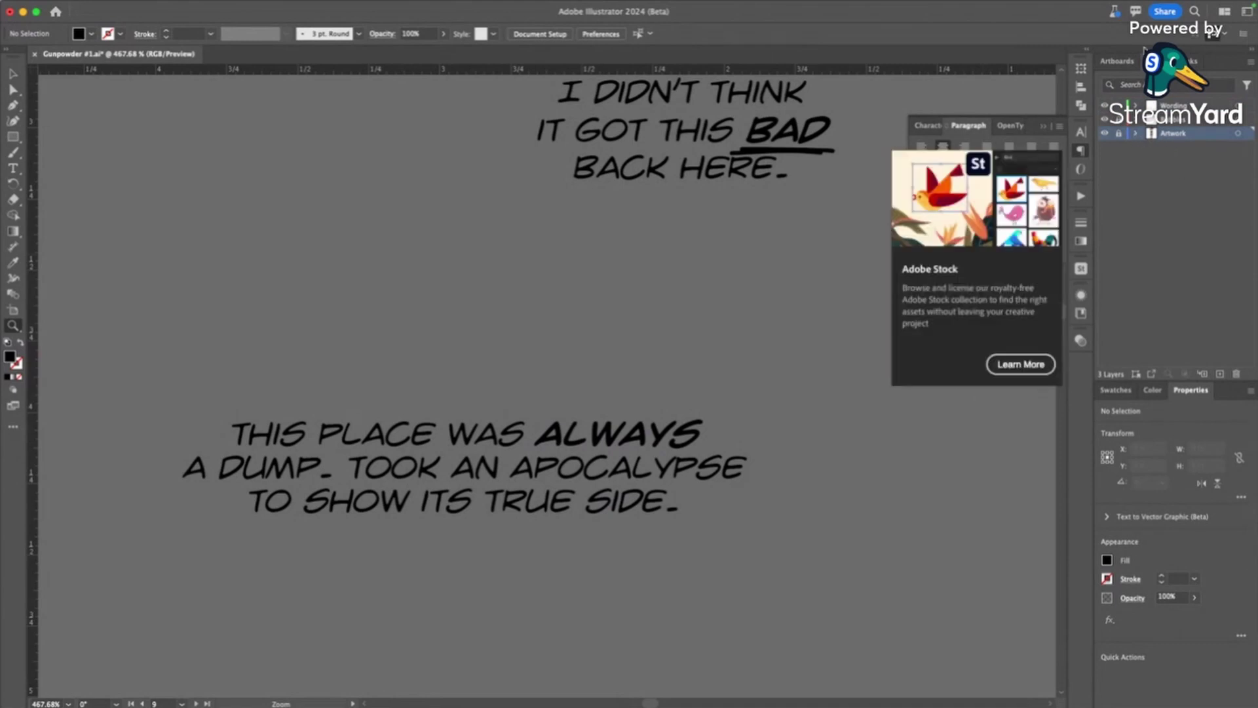
- Go to the Page 1 artboard and examine how its artwork extends to the bleed edge near the upper-left corner
left_click(1117, 60)
scroll(1144, 123, "up", 3)
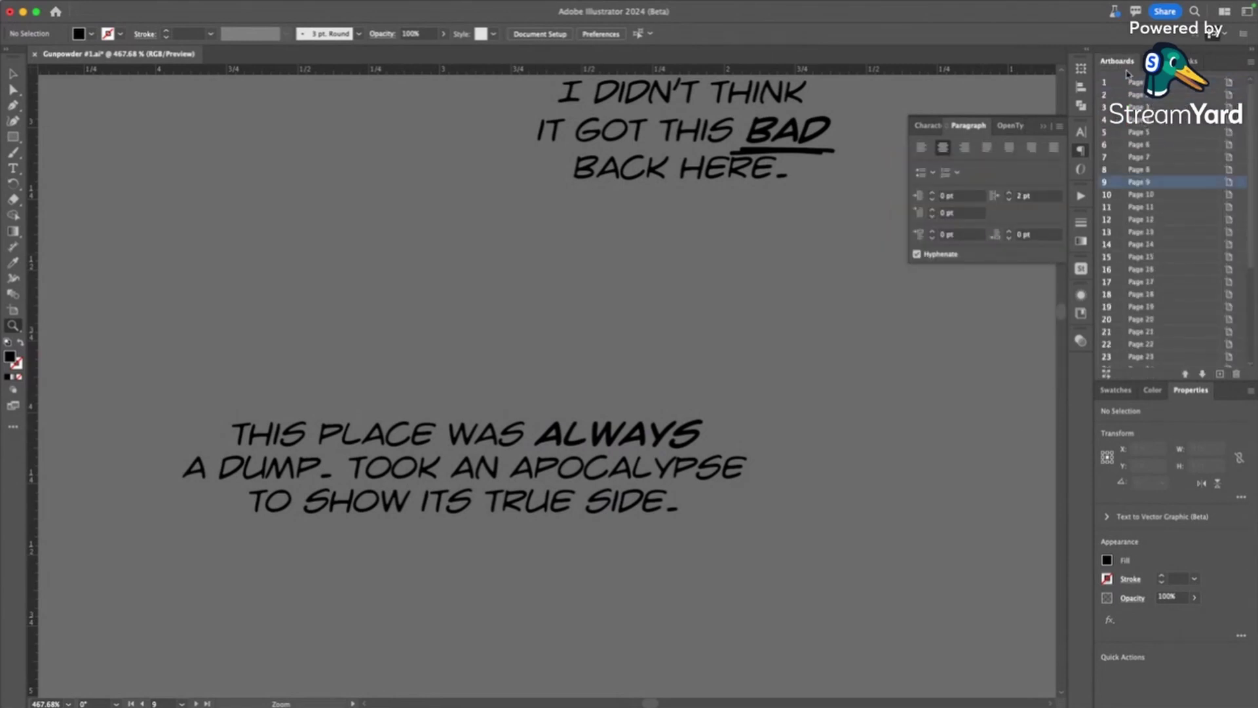
left_click(1132, 83)
double_click(1112, 87)
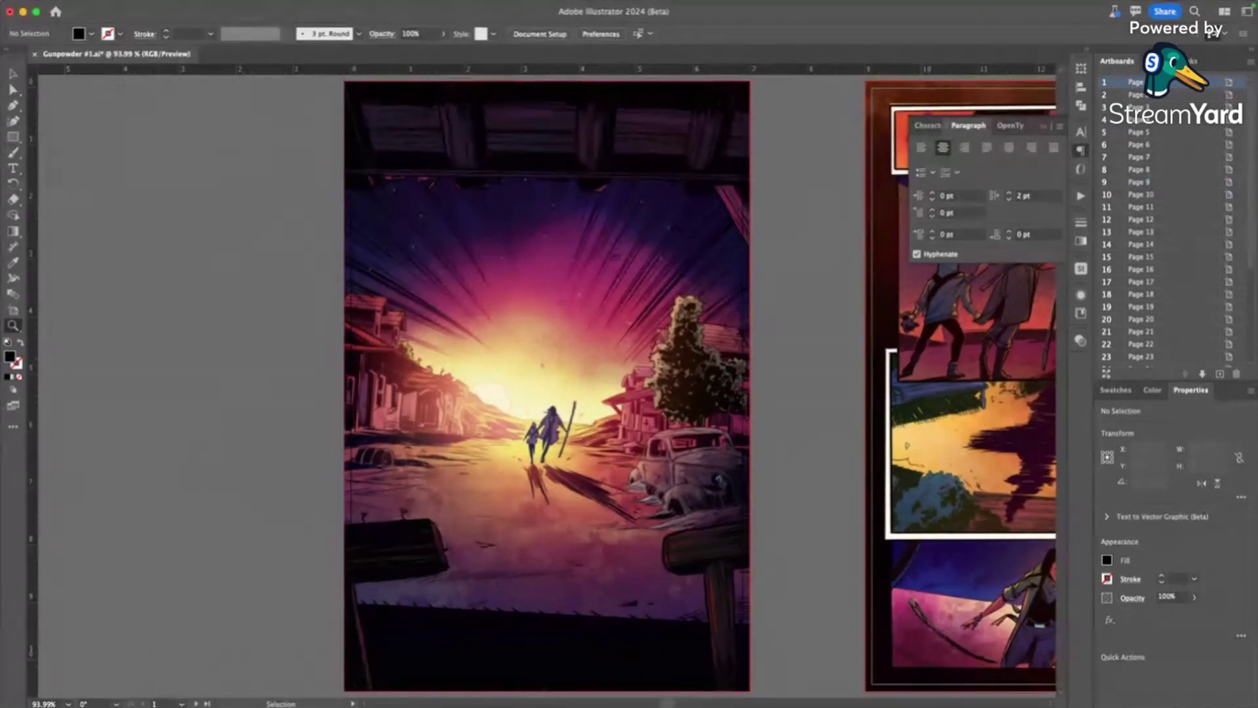
key("v")
left_click(13, 325)
left_click_drag(831, 290, 557, 269)
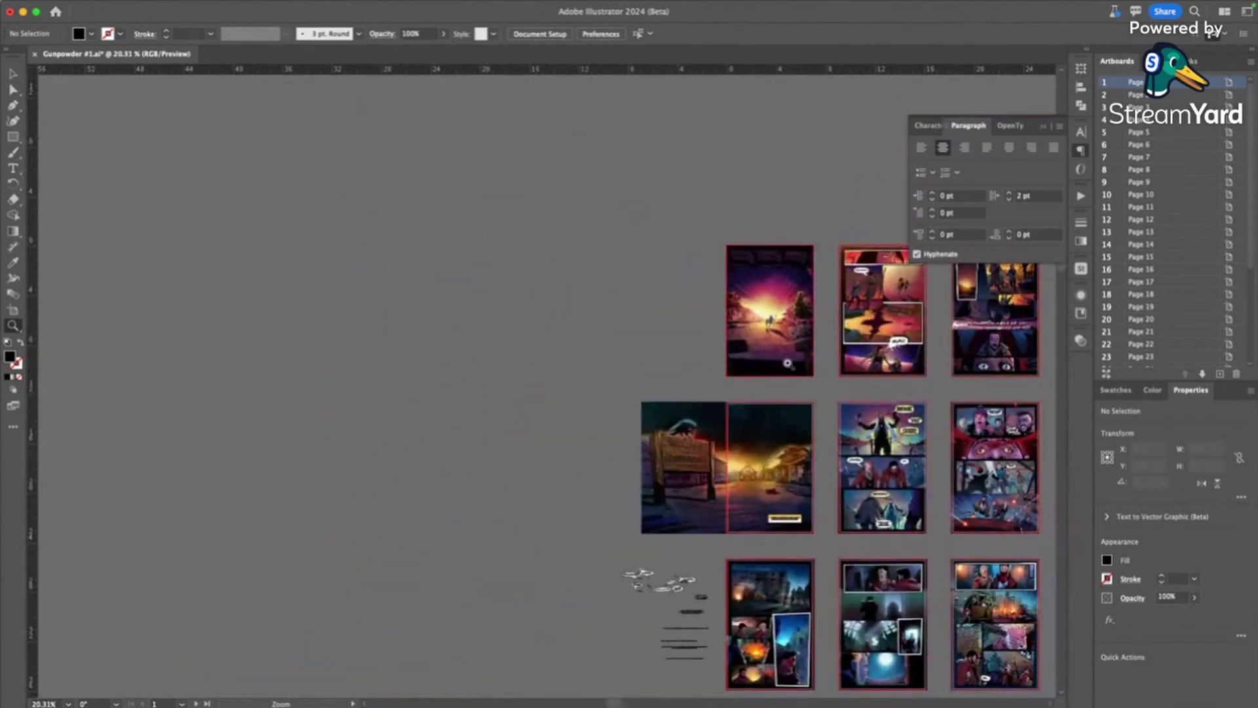
scroll(788, 363, "down", 2)
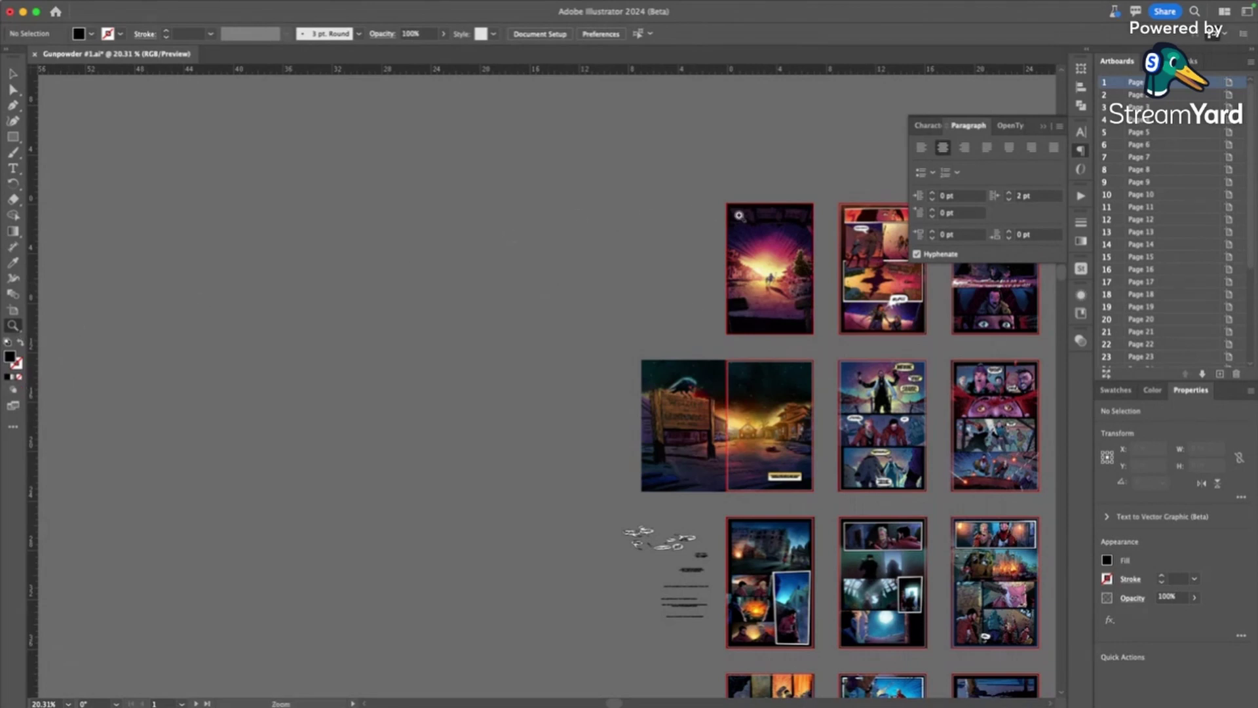
left_click_drag(742, 216, 950, 236)
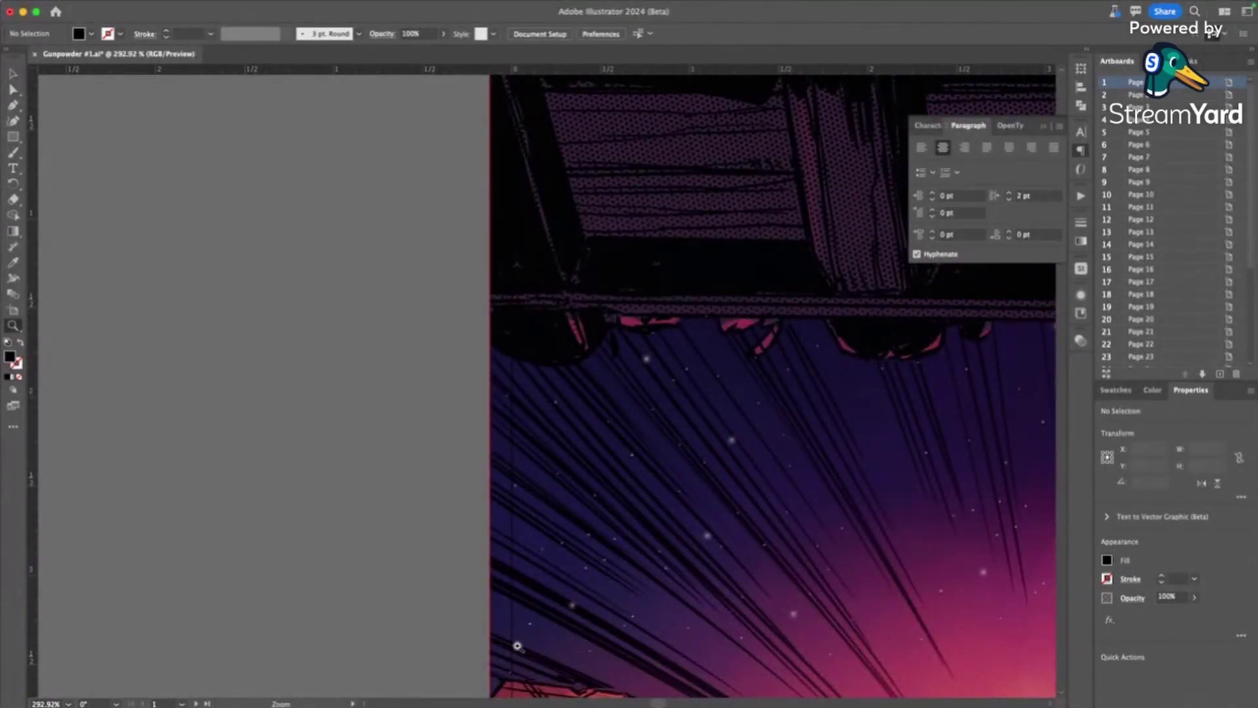
- Add a new blank artboard after Artboard 38 and inspect the red bleed boundary around its corner
scroll(557, 636, "down", 3)
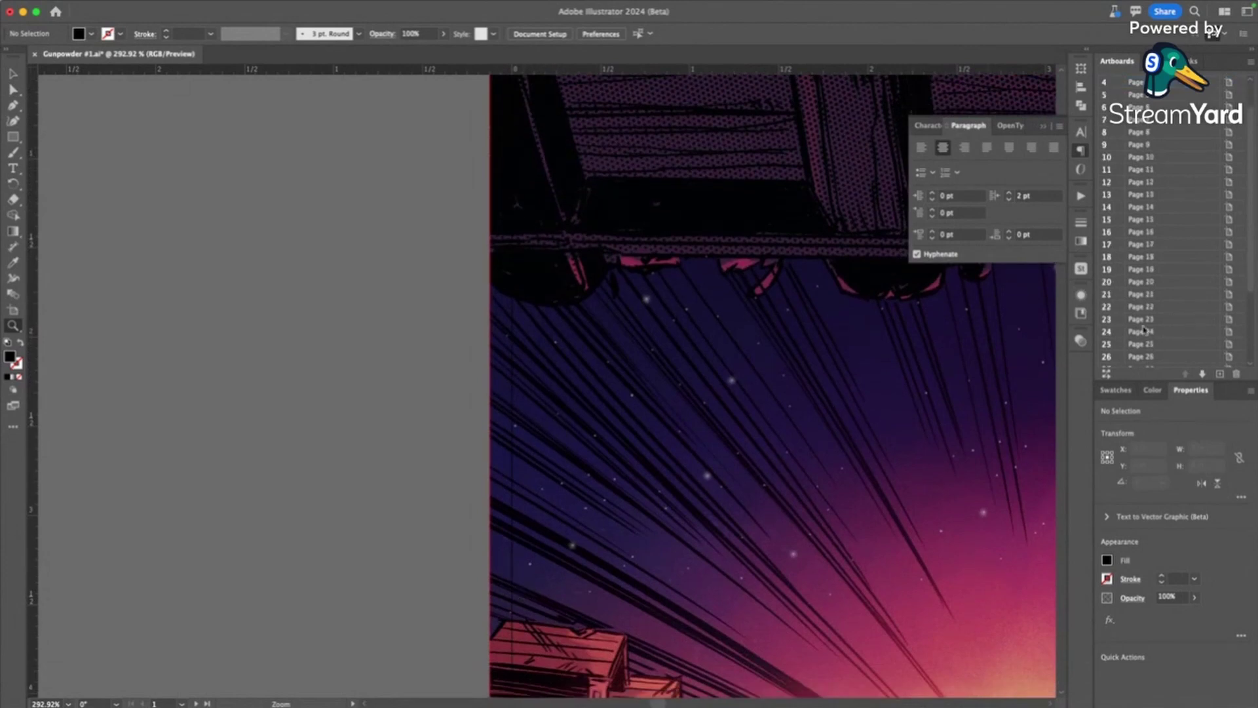
scroll(1143, 330, "down", 5)
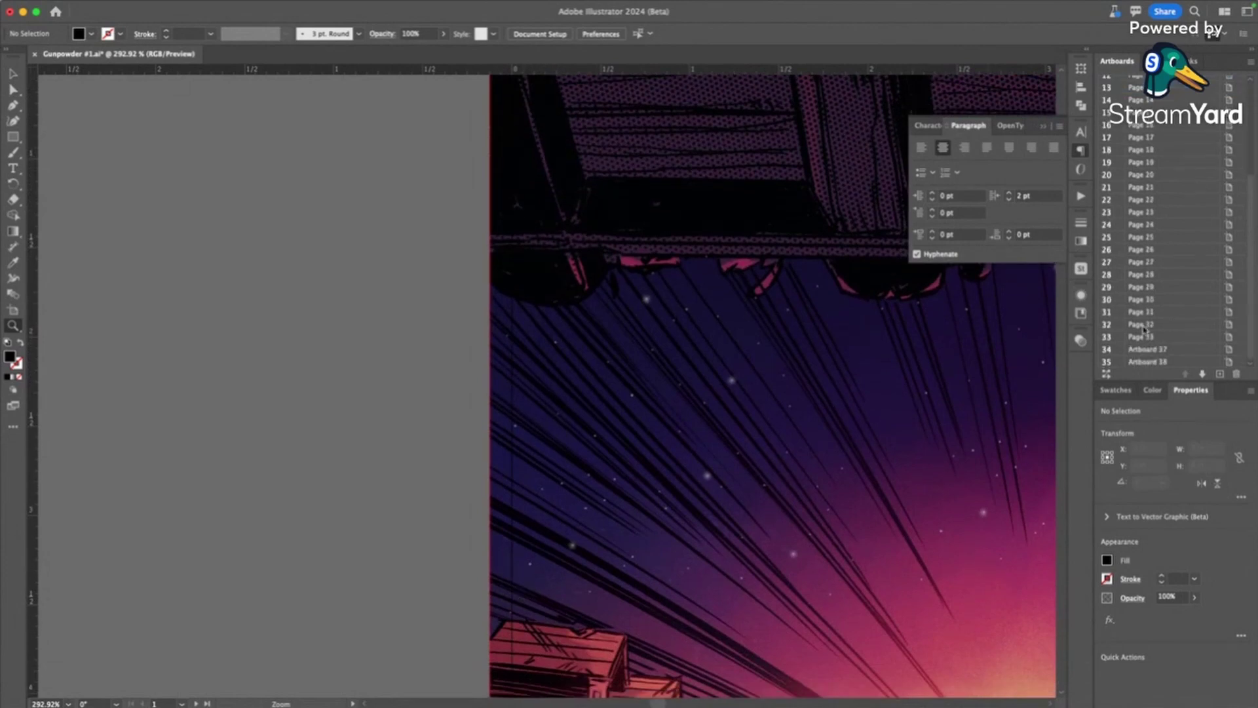
double_click(1106, 351)
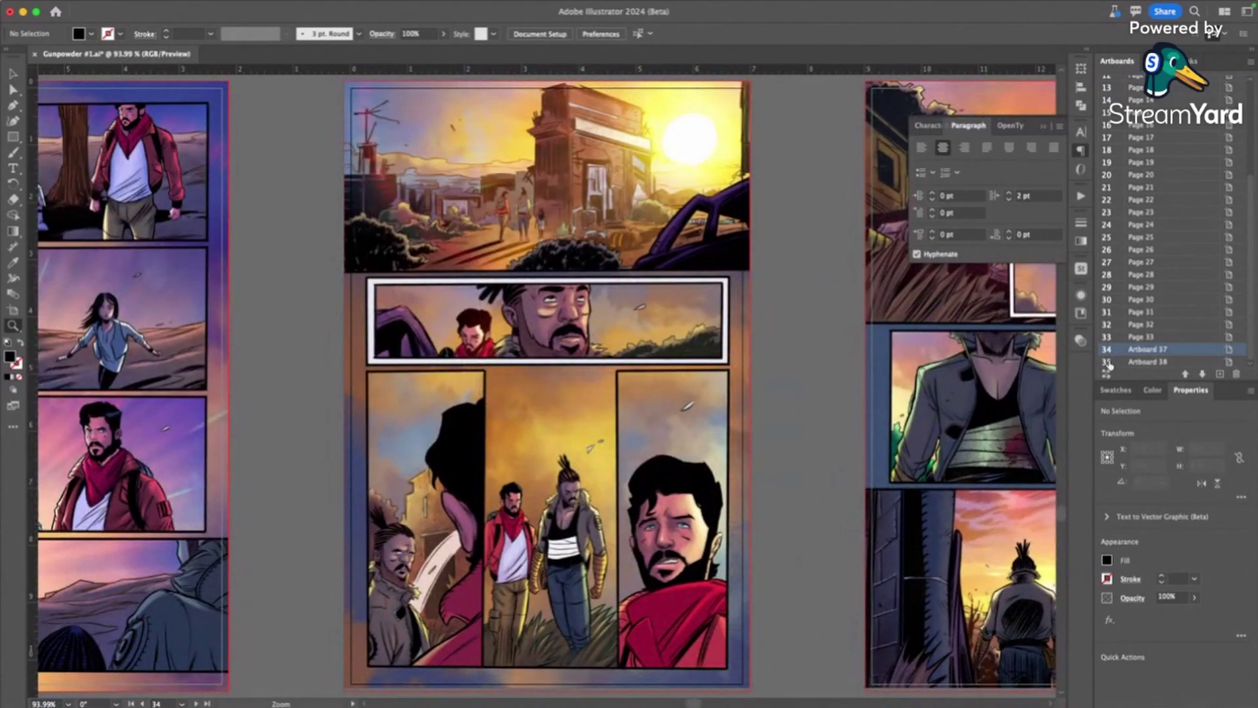
double_click(1106, 362)
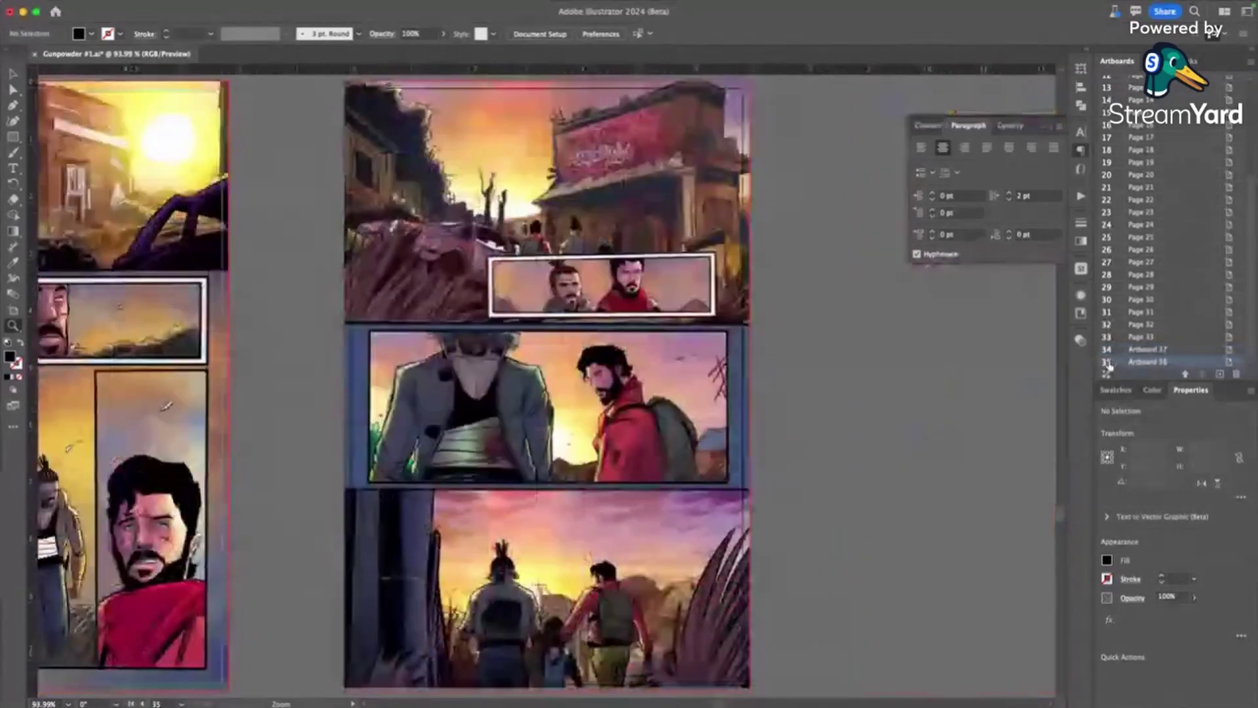
left_click(1220, 374)
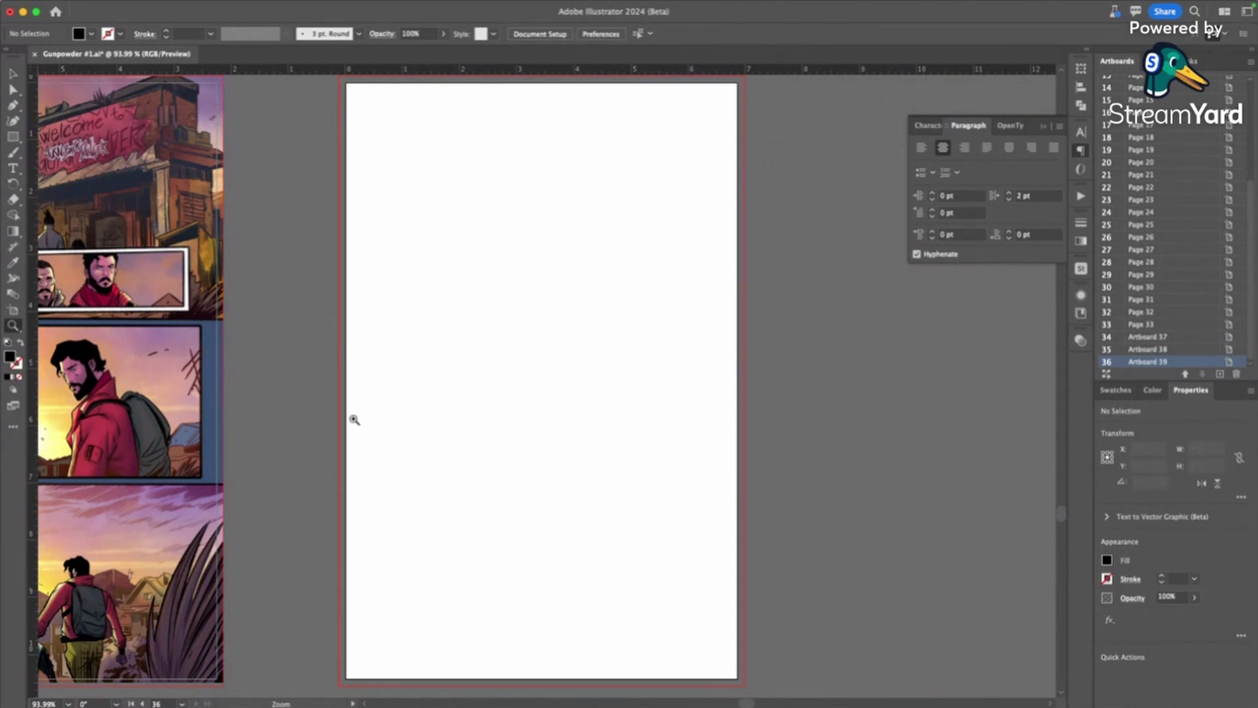
left_click_drag(340, 101, 636, 280)
scroll(508, 287, "left", 1)
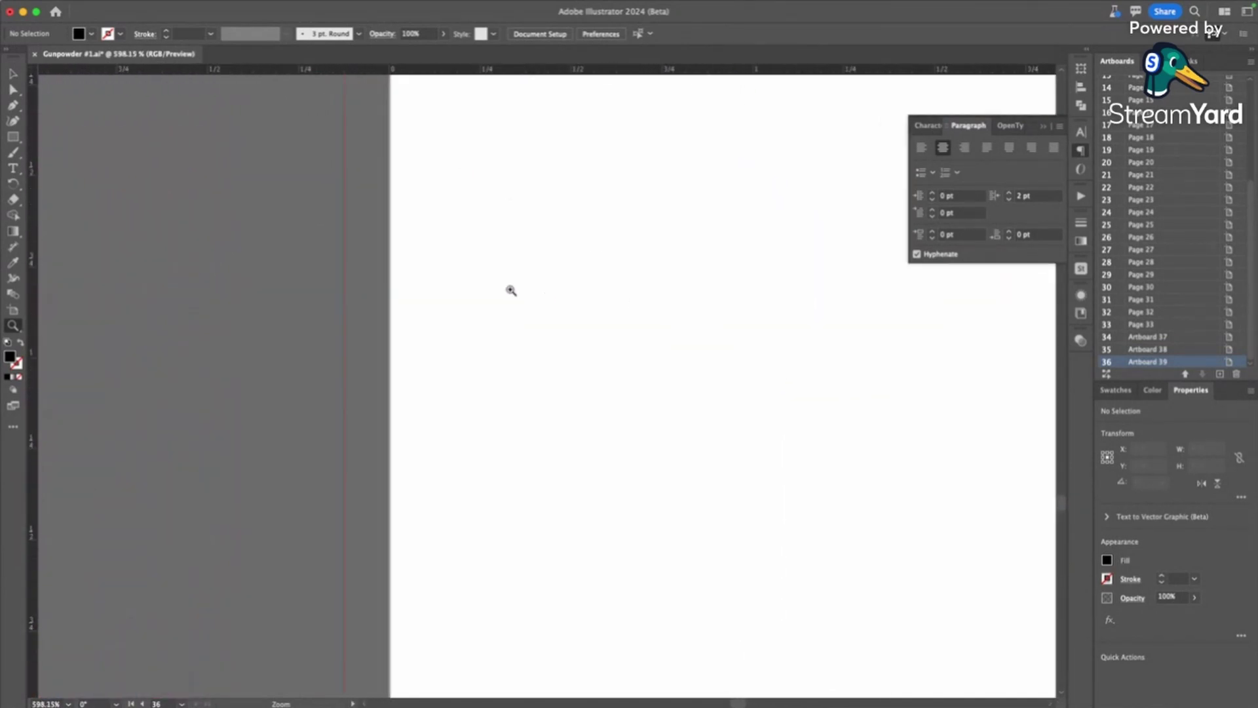
scroll(509, 287, "up", 5)
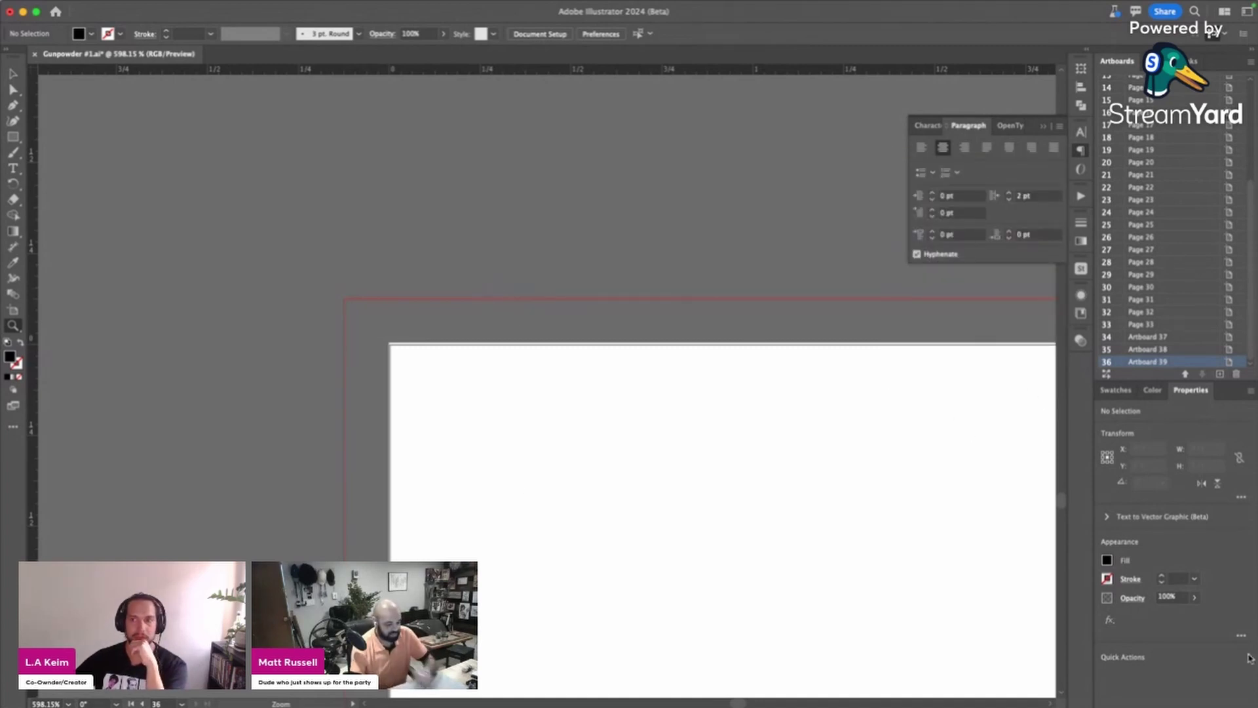
key("super+0")
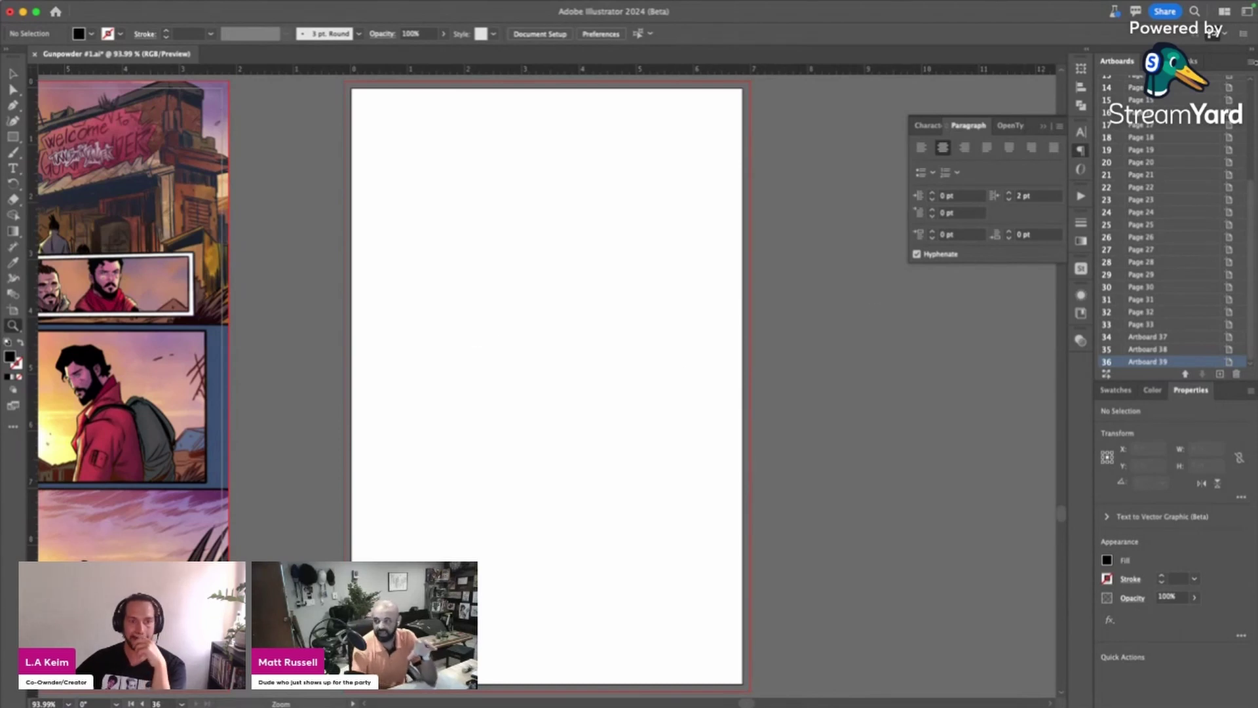
- Go to the Page 9 artboard and check that the Artwork layer is locked
key("F7")
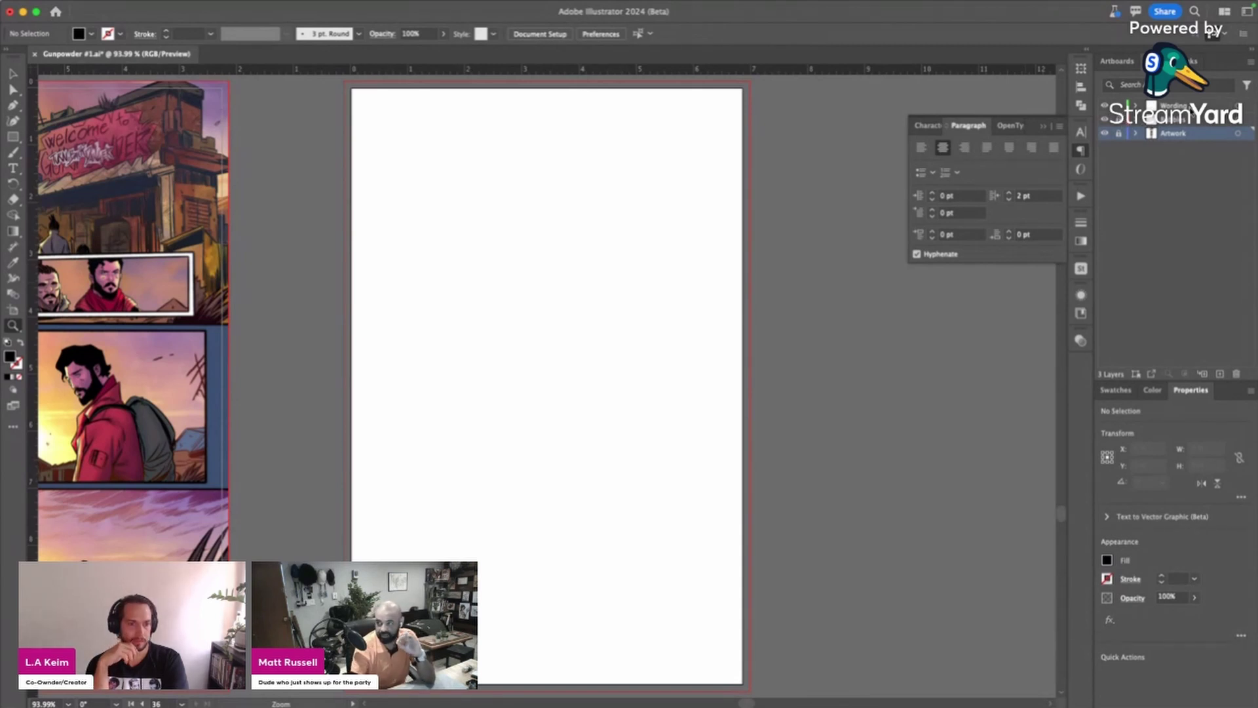
left_click(1173, 106)
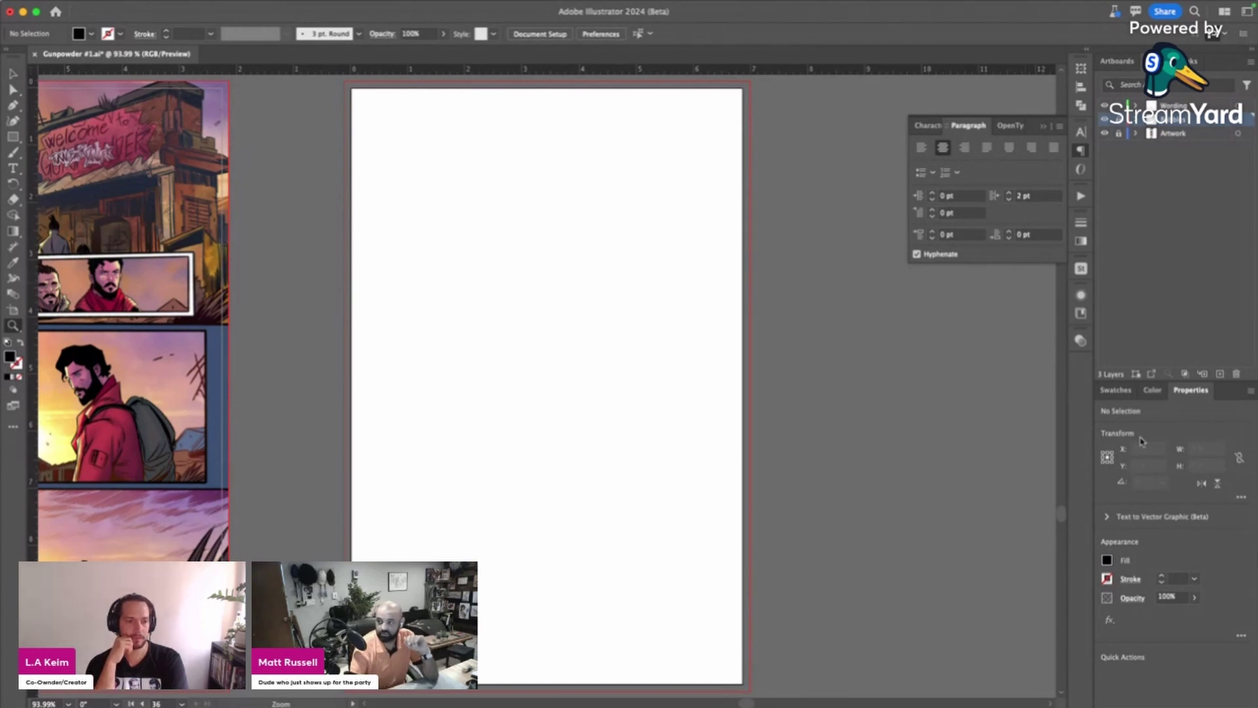
left_click(1129, 61)
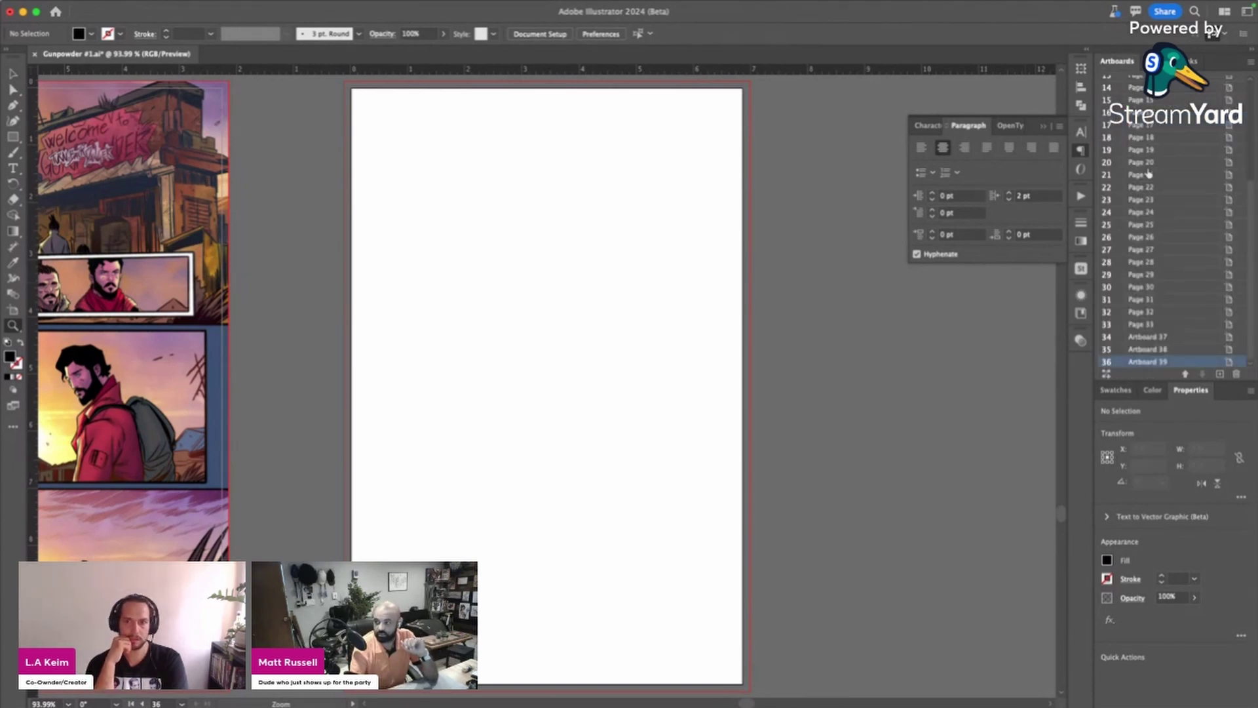
scroll(1149, 173, "up", 4)
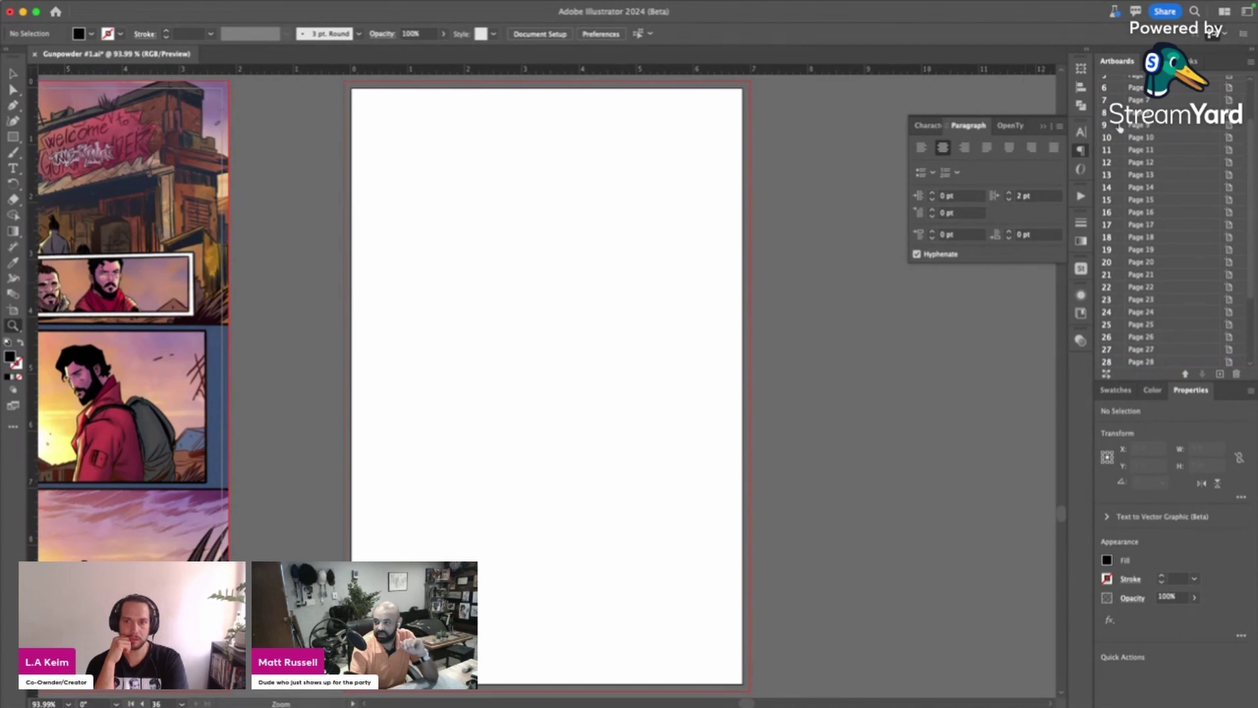
double_click(1107, 128)
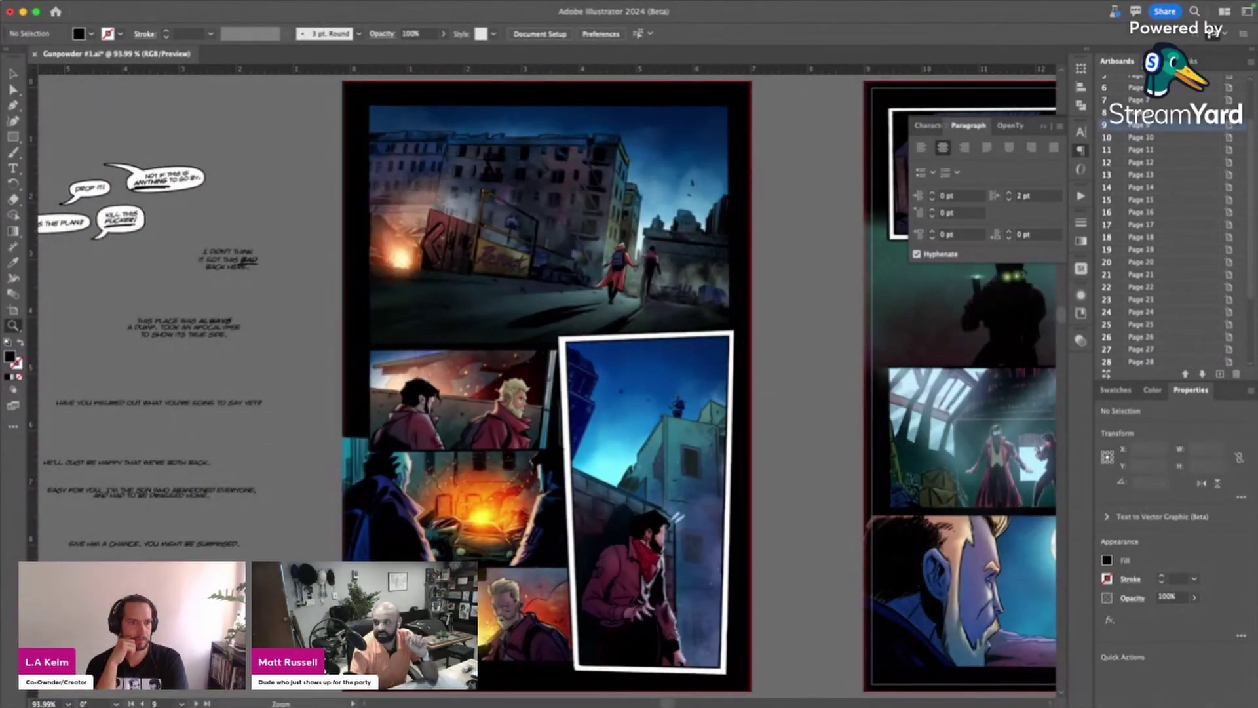
left_click(1160, 60)
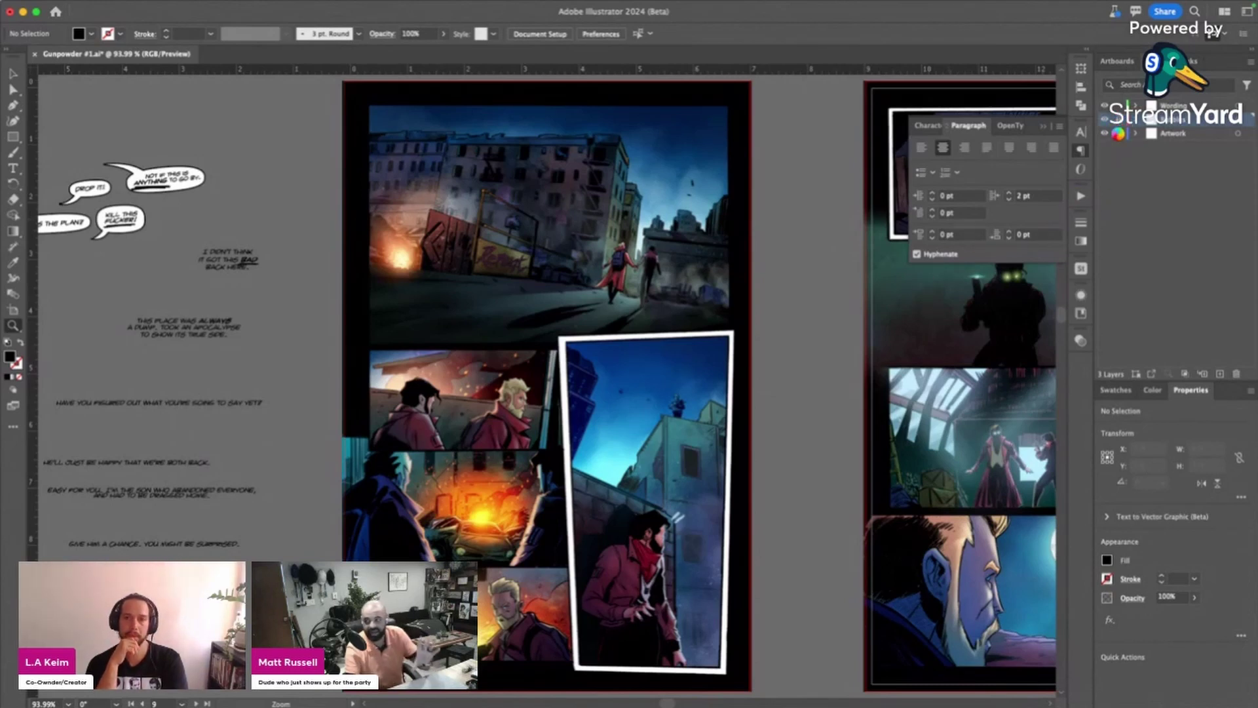
left_click(1118, 134)
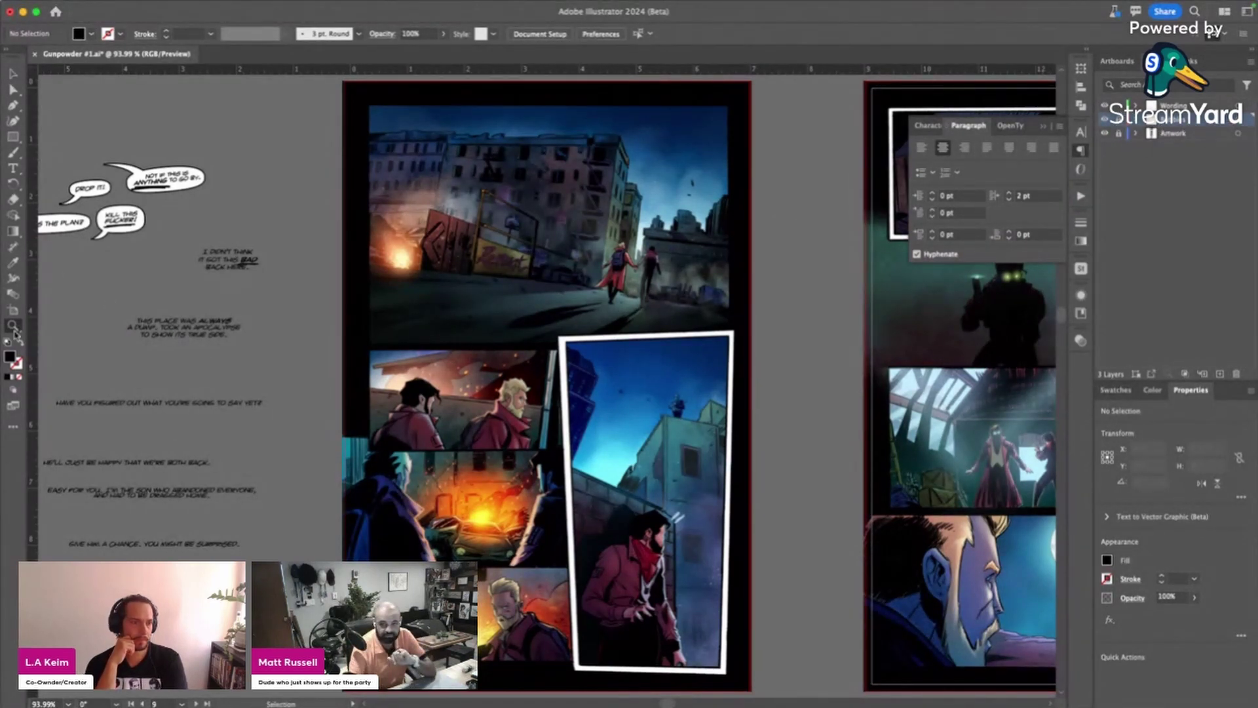
- Move the hand-drawn underline from beneath BAD into the empty area beside the dialogue, and lock the Wording layer
left_click_drag(213, 275, 300, 303)
mouse_move(590, 704)
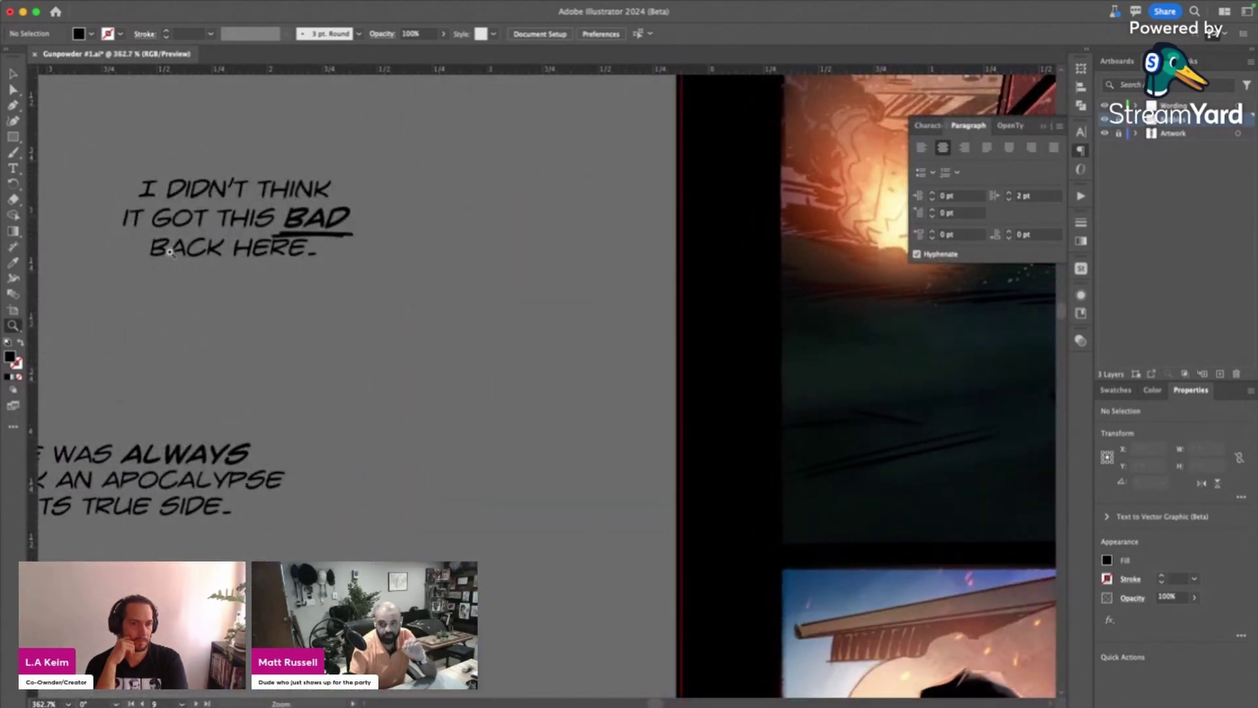
left_click(13, 73)
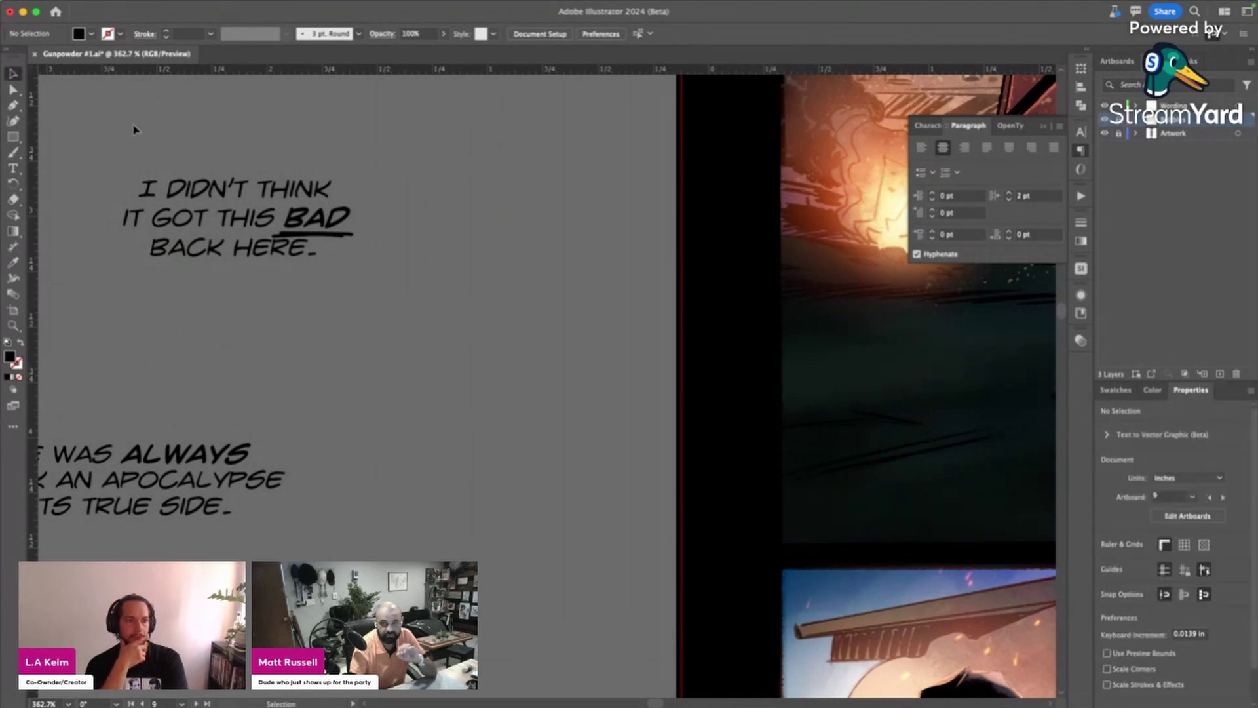
left_click_drag(337, 237, 539, 161)
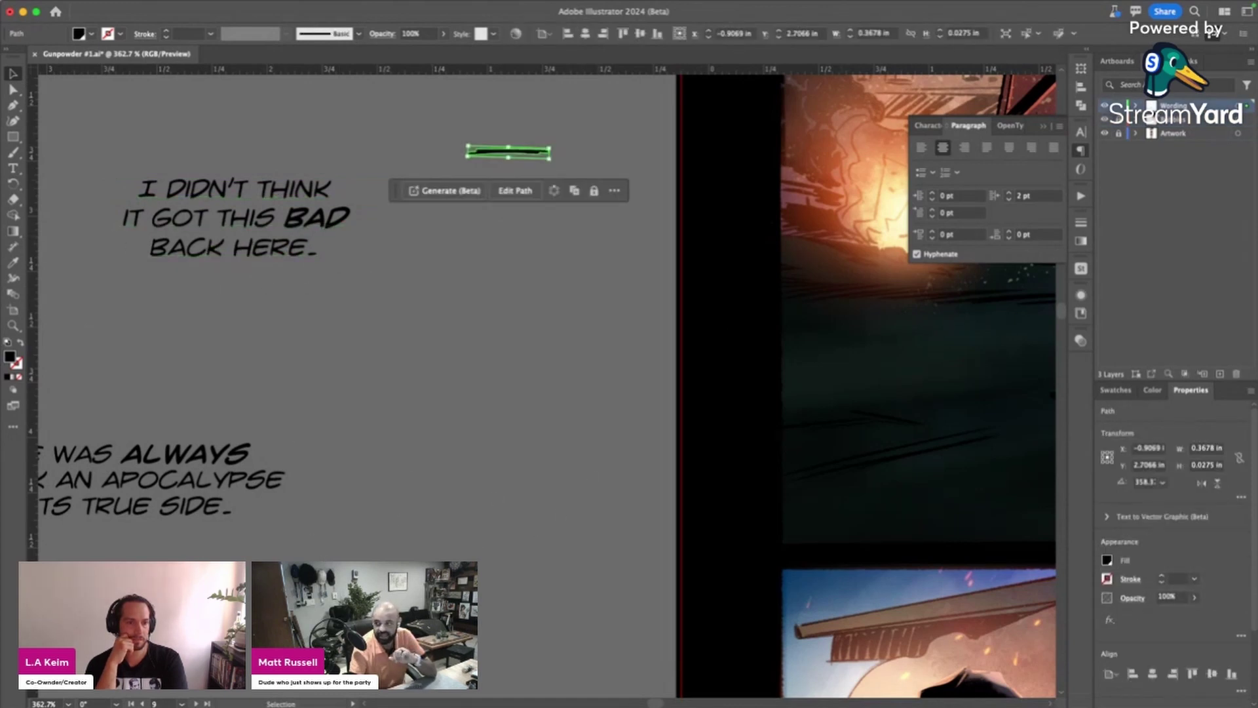
left_click(1118, 107)
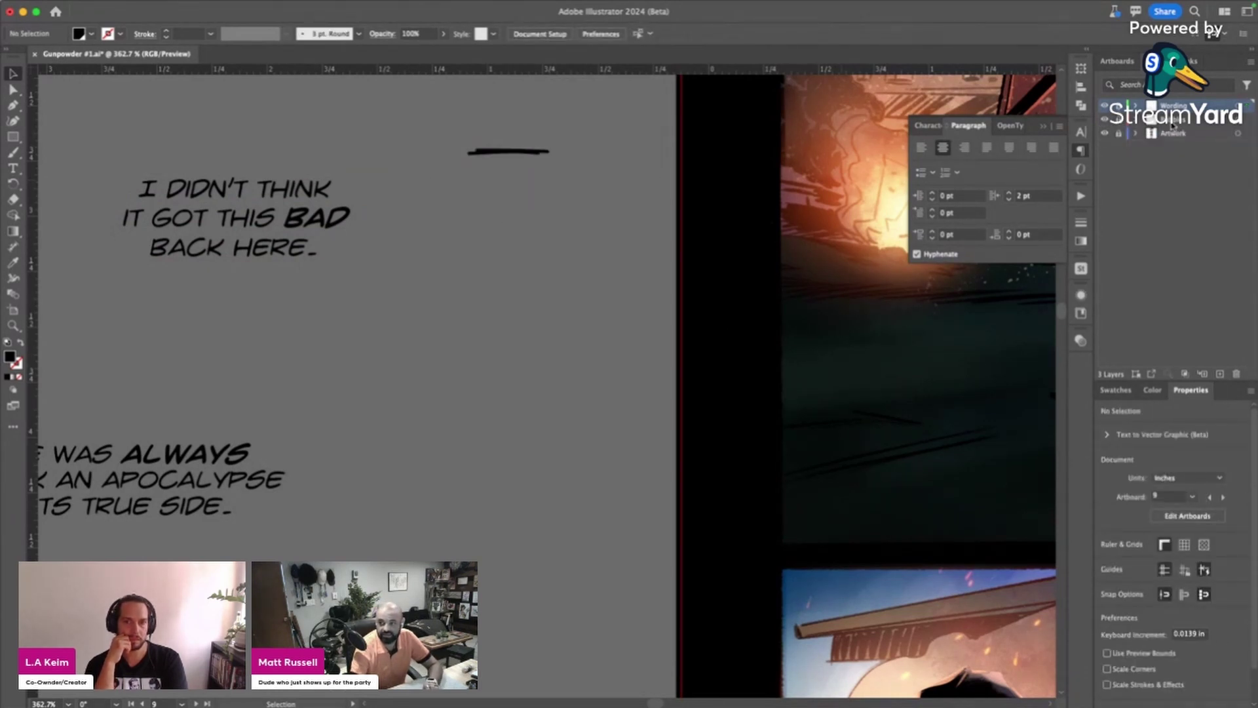
- On the layer between Wording and Artwork, draw an ellipse about 1.26 by 0.71 in around the "I DIDN'T THINK IT GOT THIS BAD BACK HERE" text
left_click(13, 137)
left_click_drag(13, 139, 56, 153)
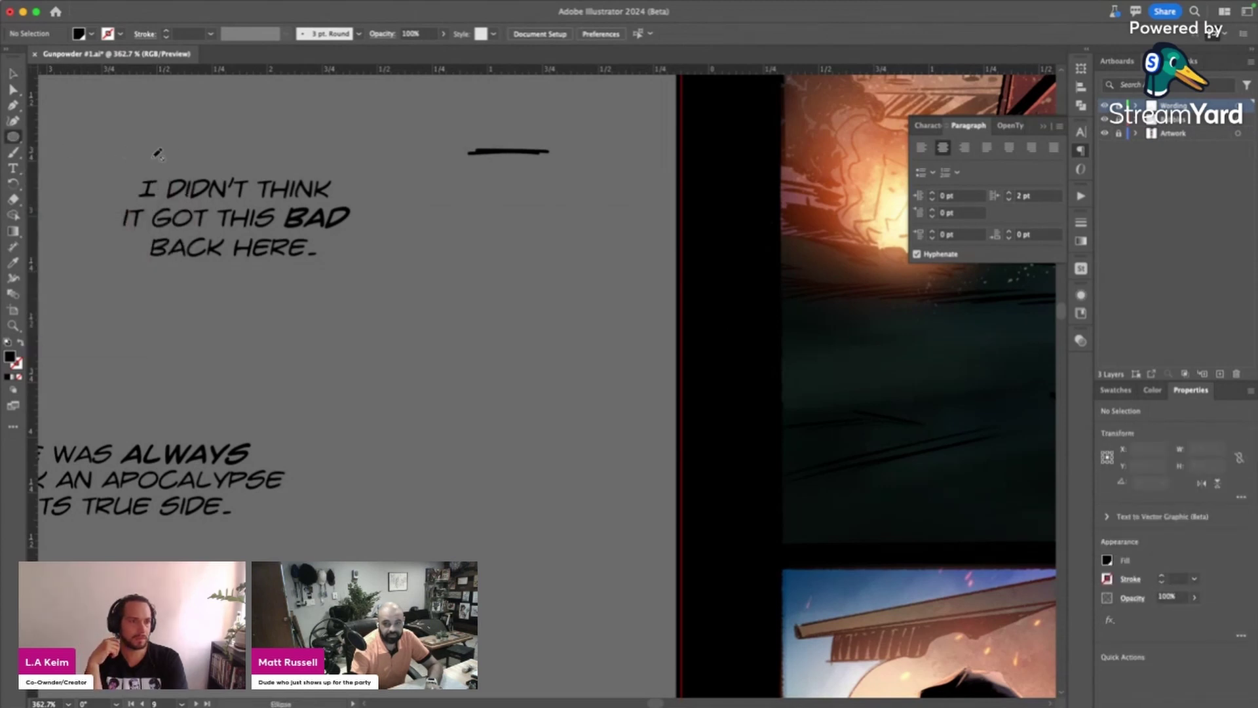
left_click(1180, 120)
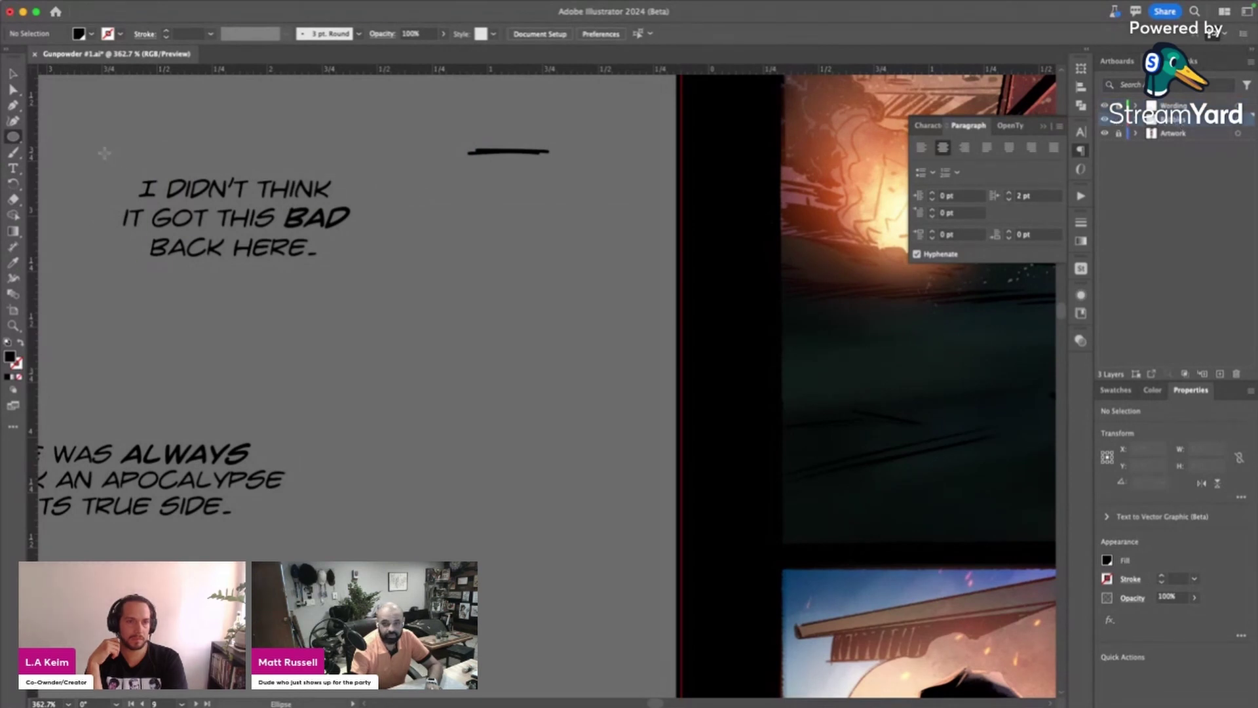
left_click_drag(102, 148, 382, 304)
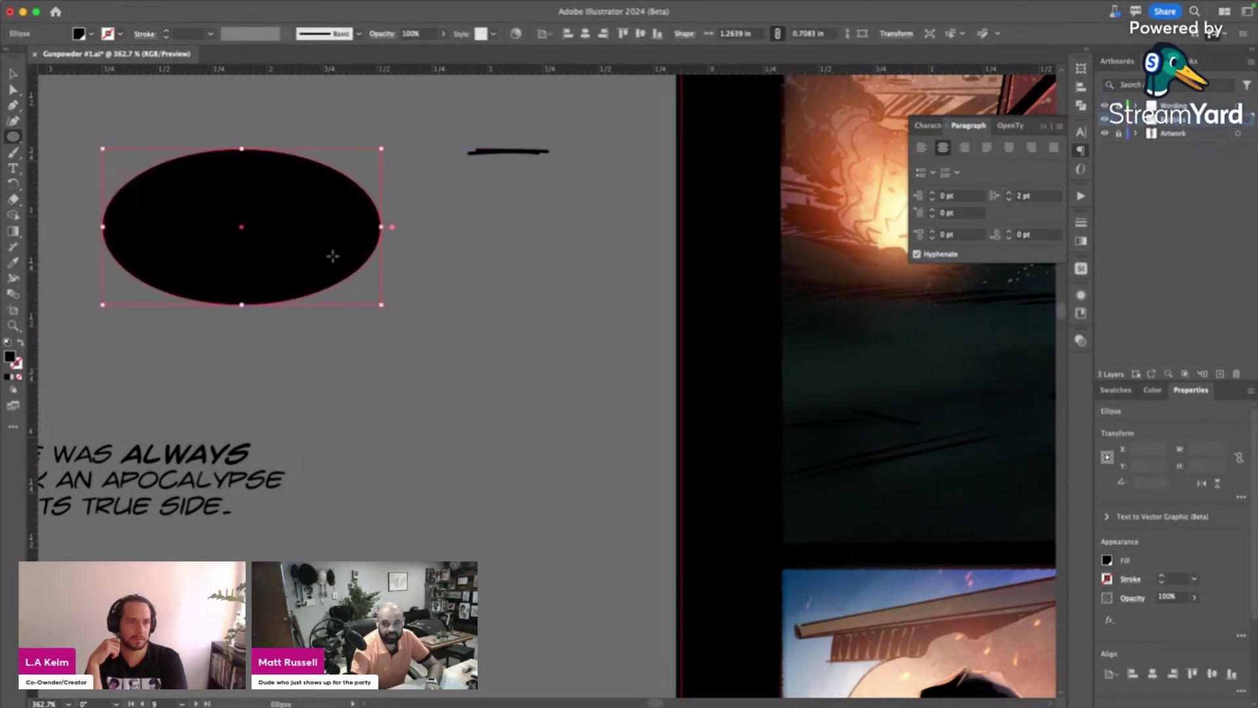
- Give the ellipse a white fill and a 0.75 pt black stroke
left_click(79, 33)
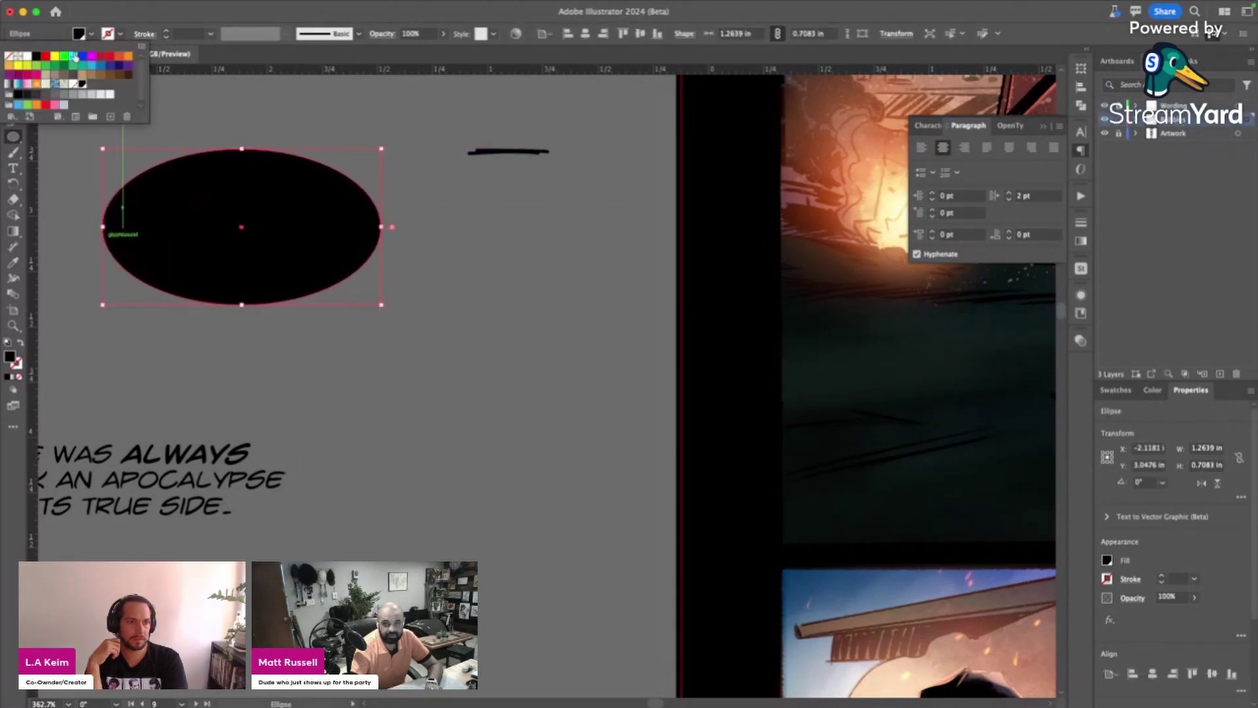
left_click(27, 58)
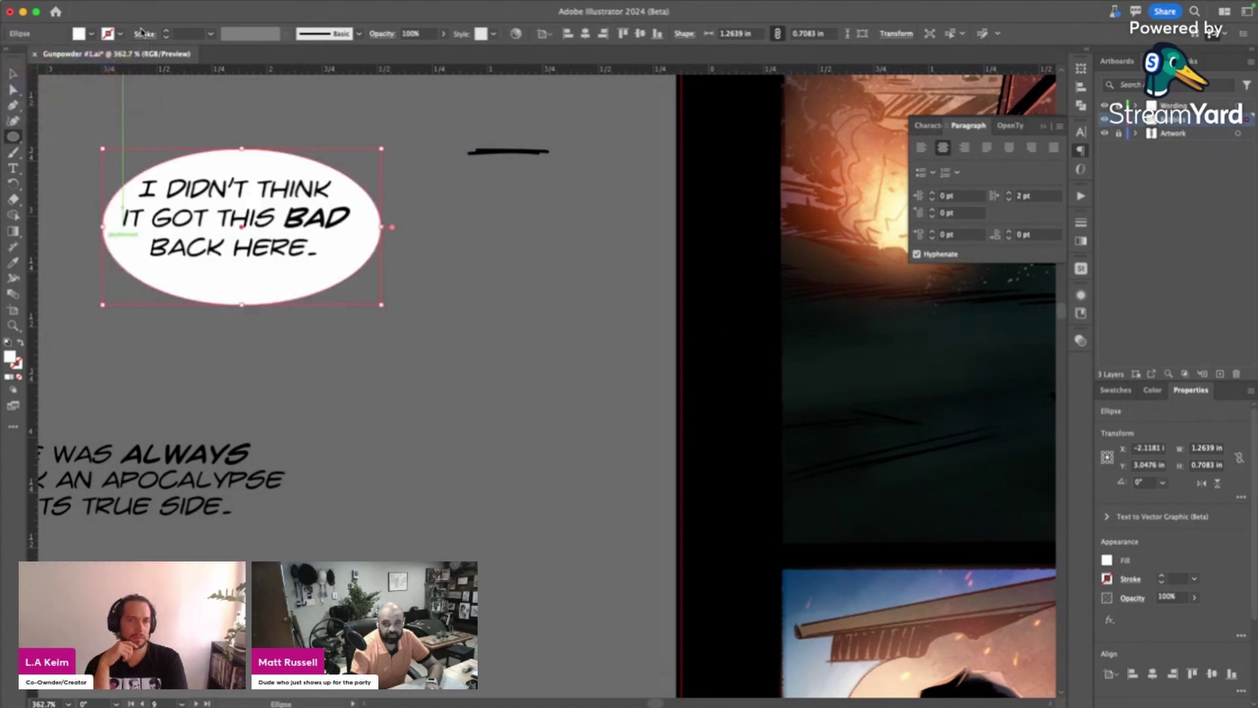
left_click(165, 30)
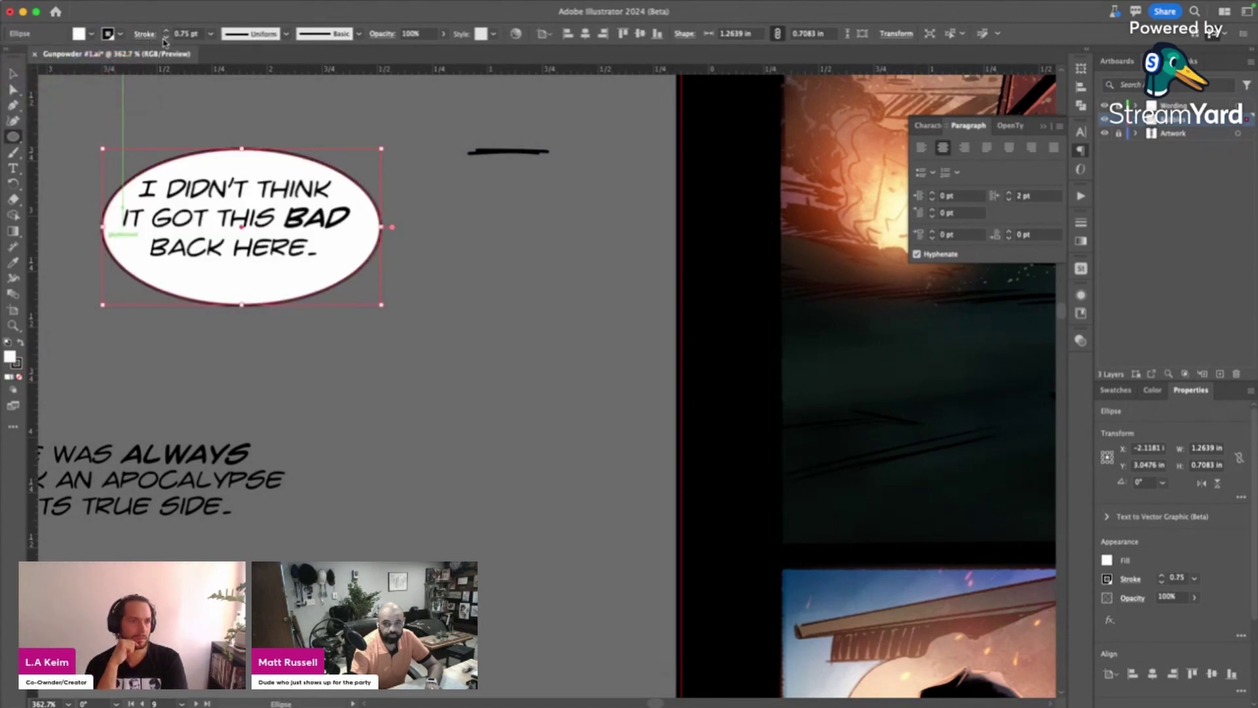
key("super+shift+a")
scroll(201, 266, "up", 2)
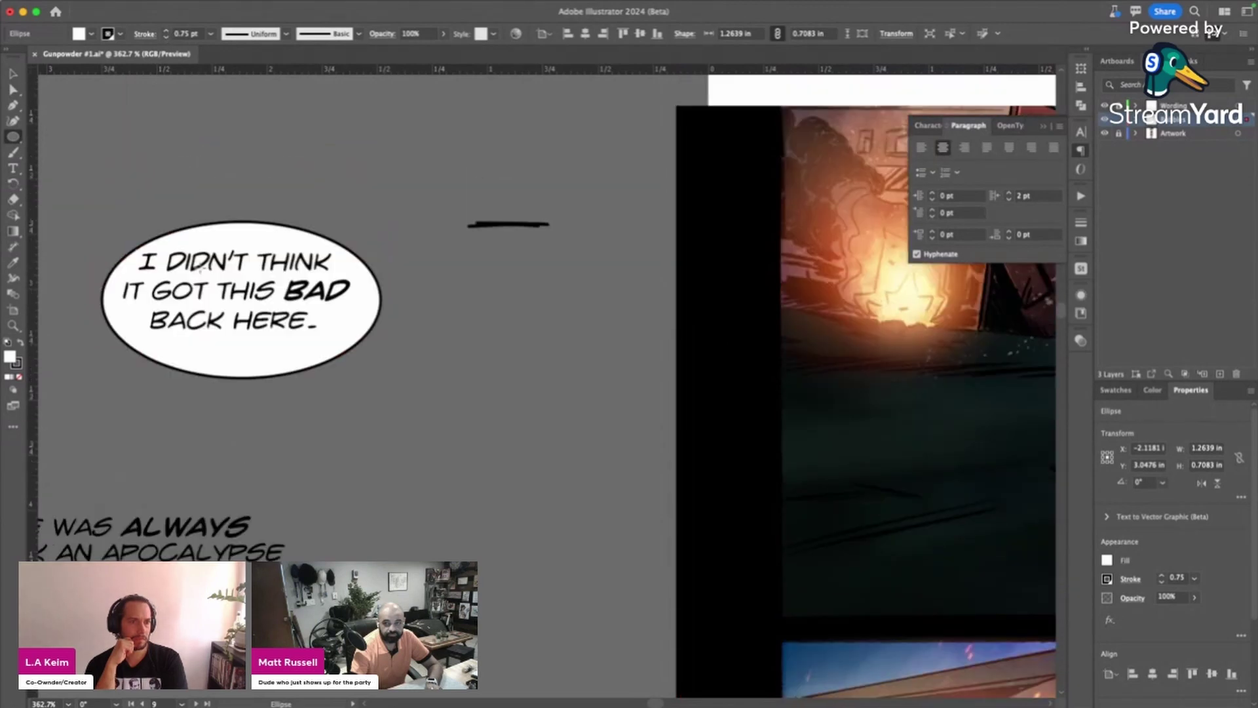
- Match the ellipse's fill and 1 pt stroke to the finished speech balloon above it using the Eyedropper
left_click(201, 265, "super")
scroll(196, 267, "up", 6)
key("v")
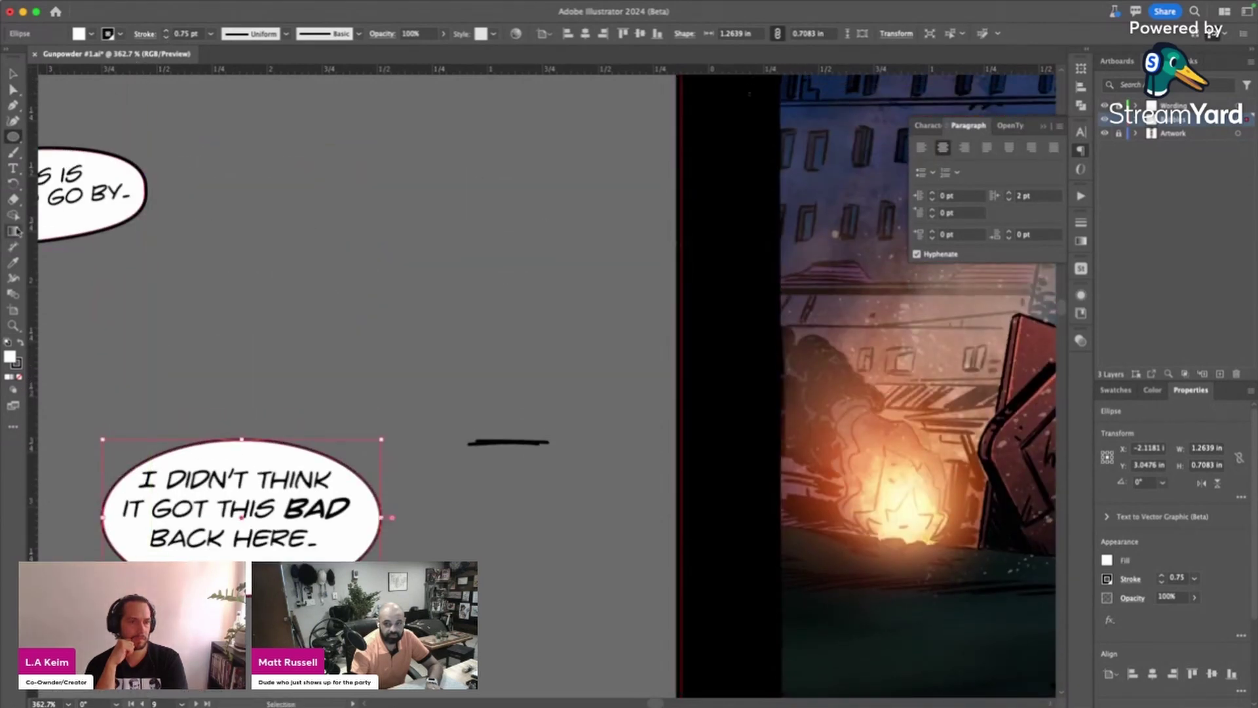
left_click(12, 262)
left_click(109, 215)
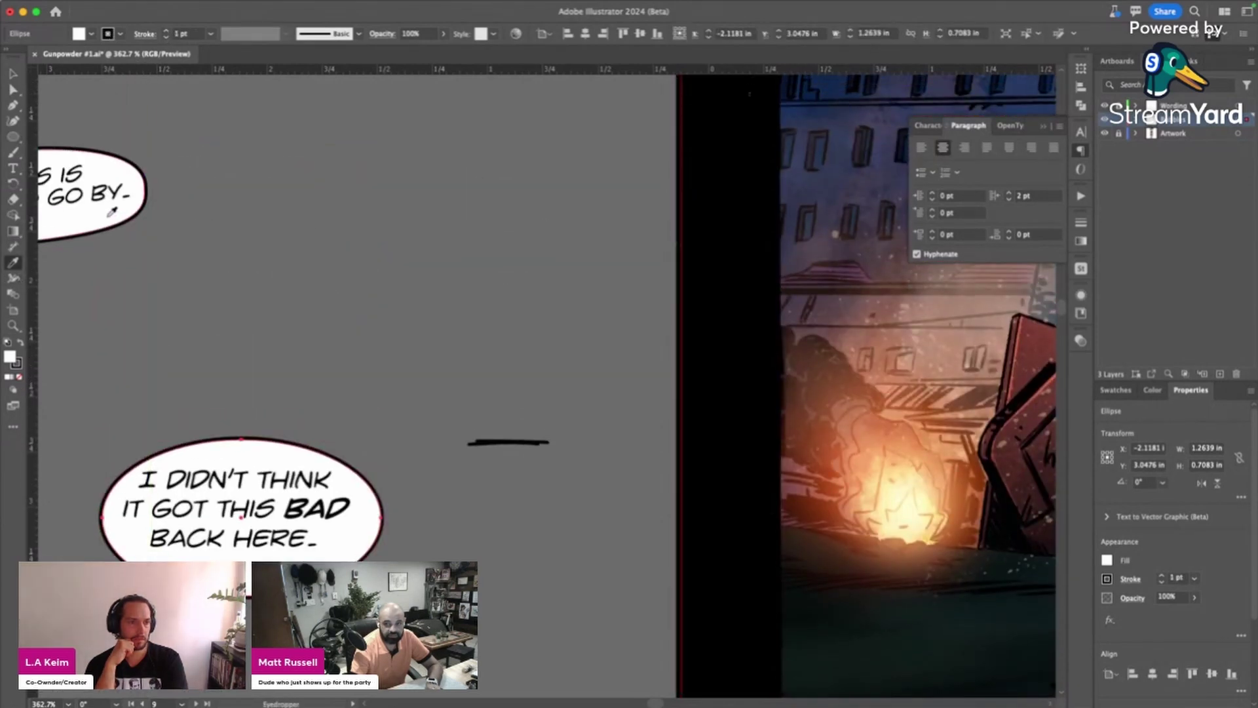
key("v")
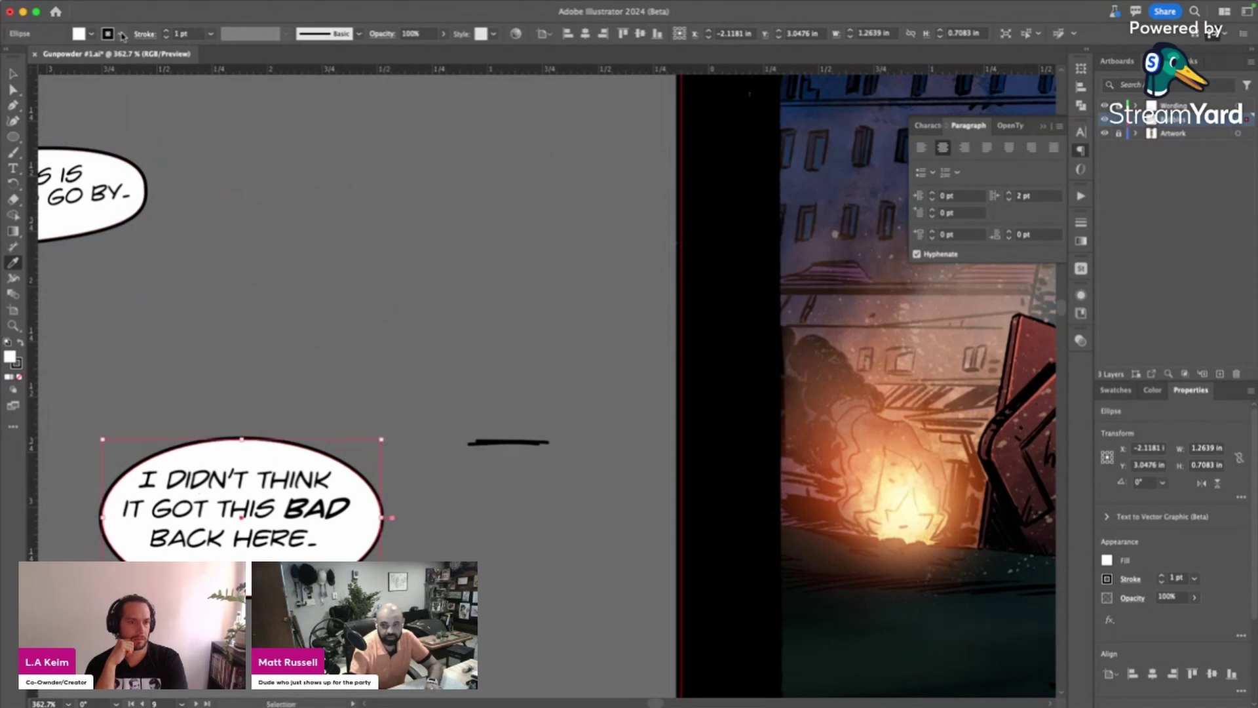
key("i")
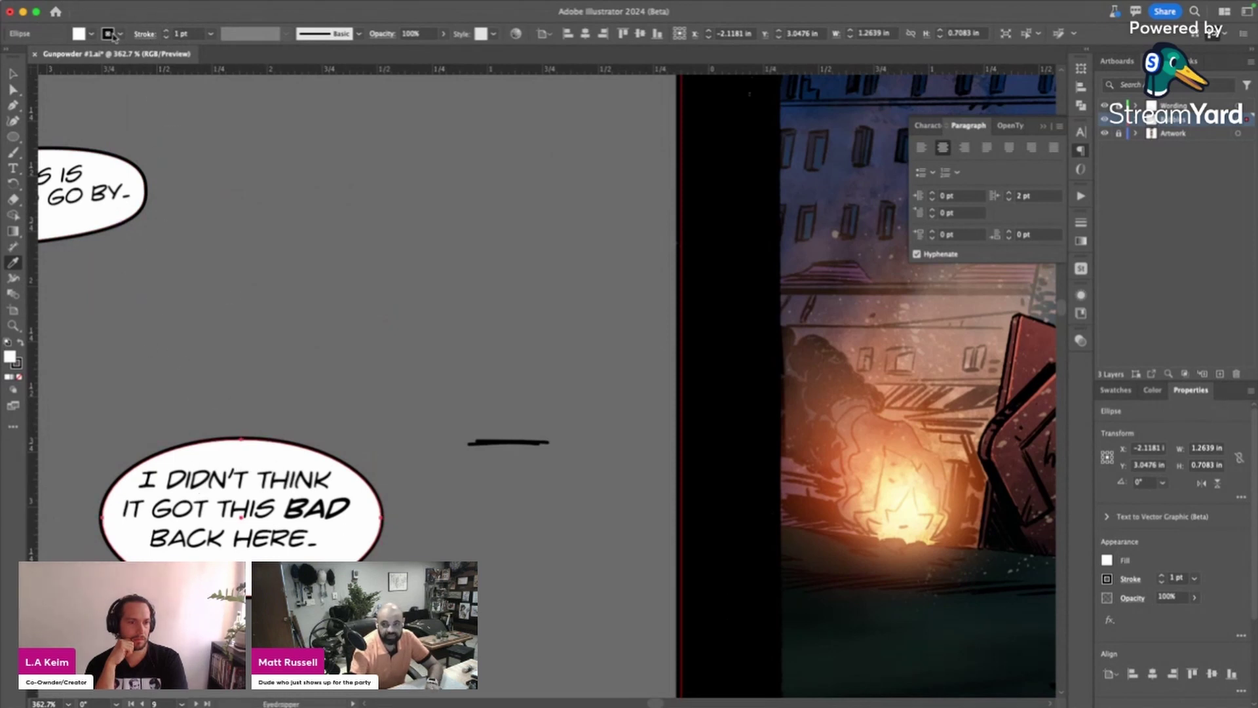
- Move the ellipse up slightly so the "I DIDN'T THINK IT GOT THIS BAD BACK HERE" text sits nearer its middle
left_click(143, 35)
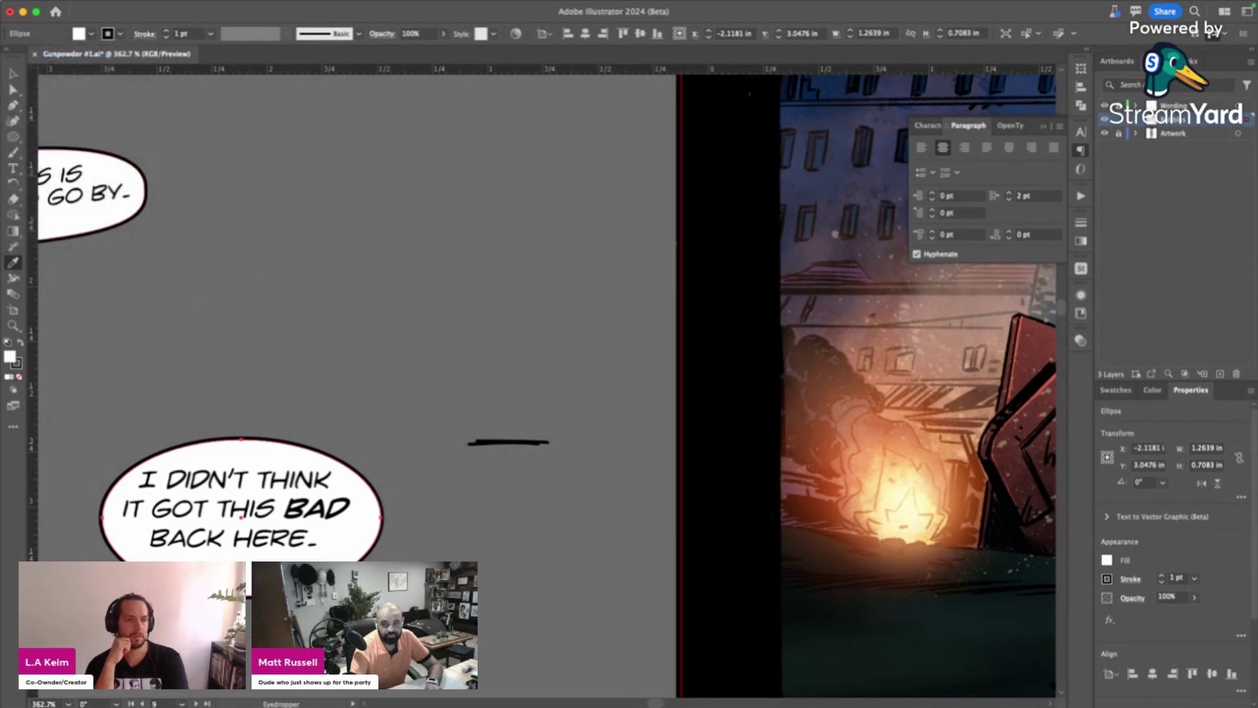
key("v")
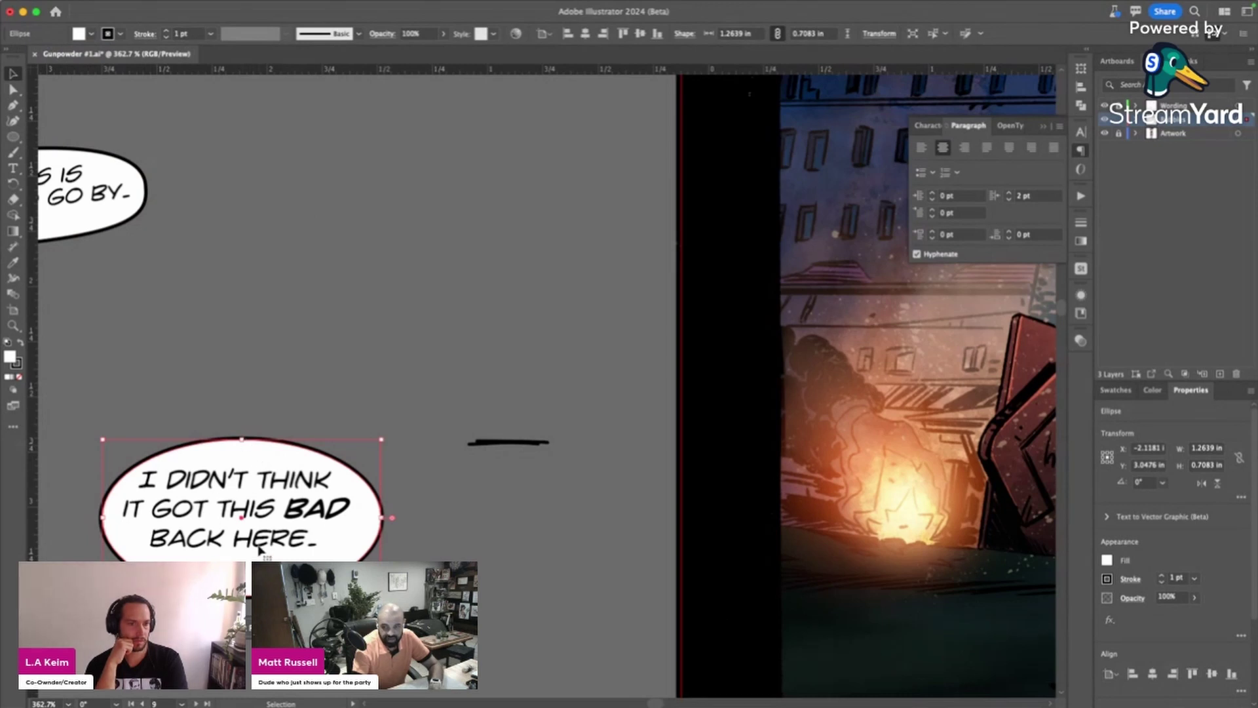
left_click_drag(259, 549, 251, 562)
left_click_drag(250, 560, 250, 559)
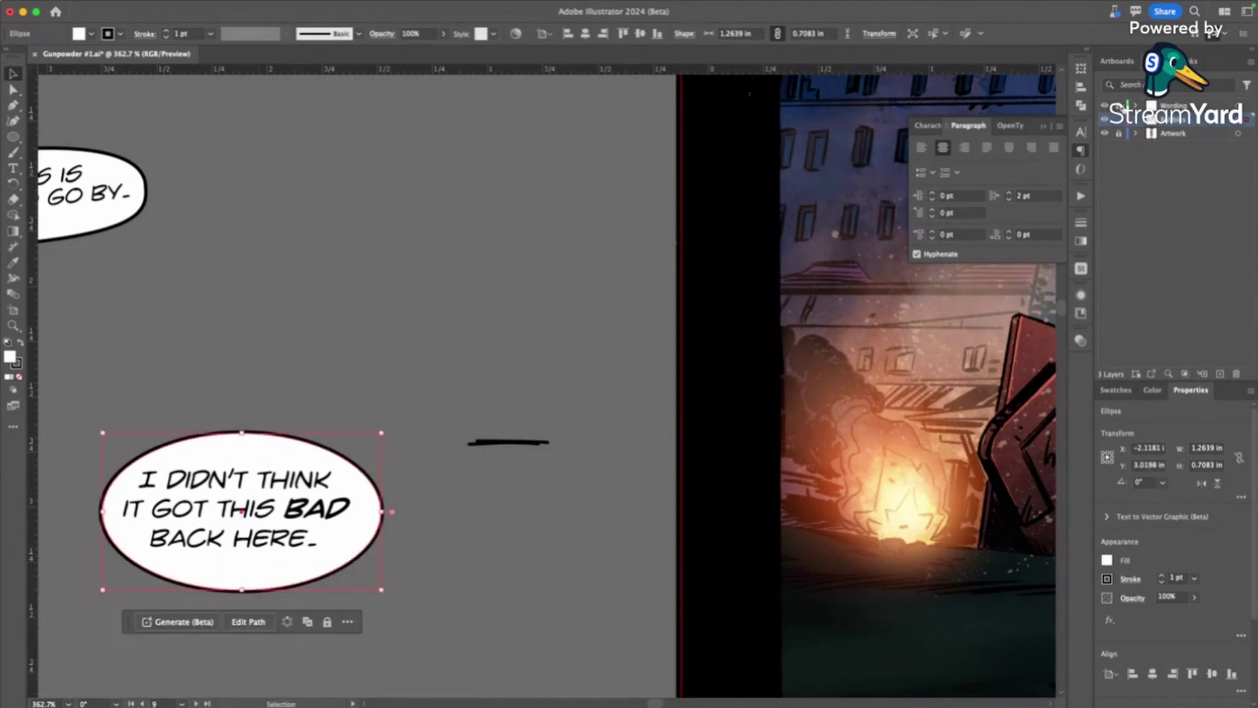
left_click(477, 376)
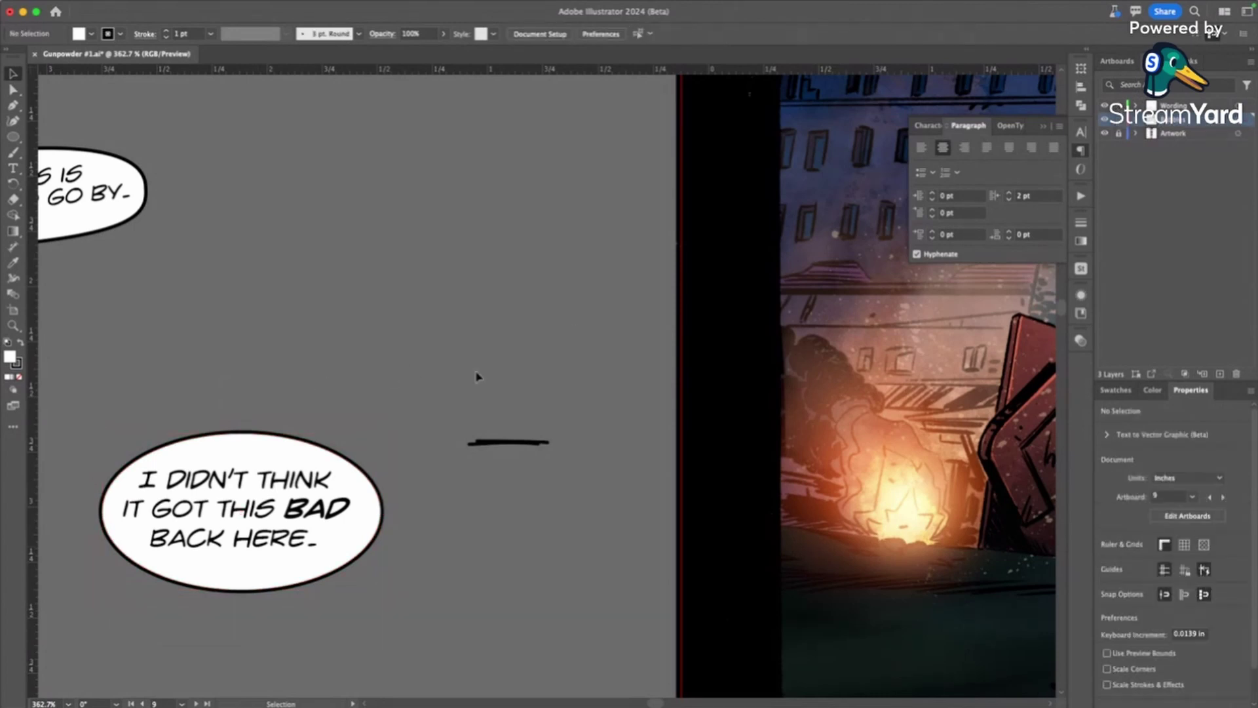
- Select the ellipse together with its dialogue text and align them on their horizontal centres
left_click(197, 562)
left_click(269, 352)
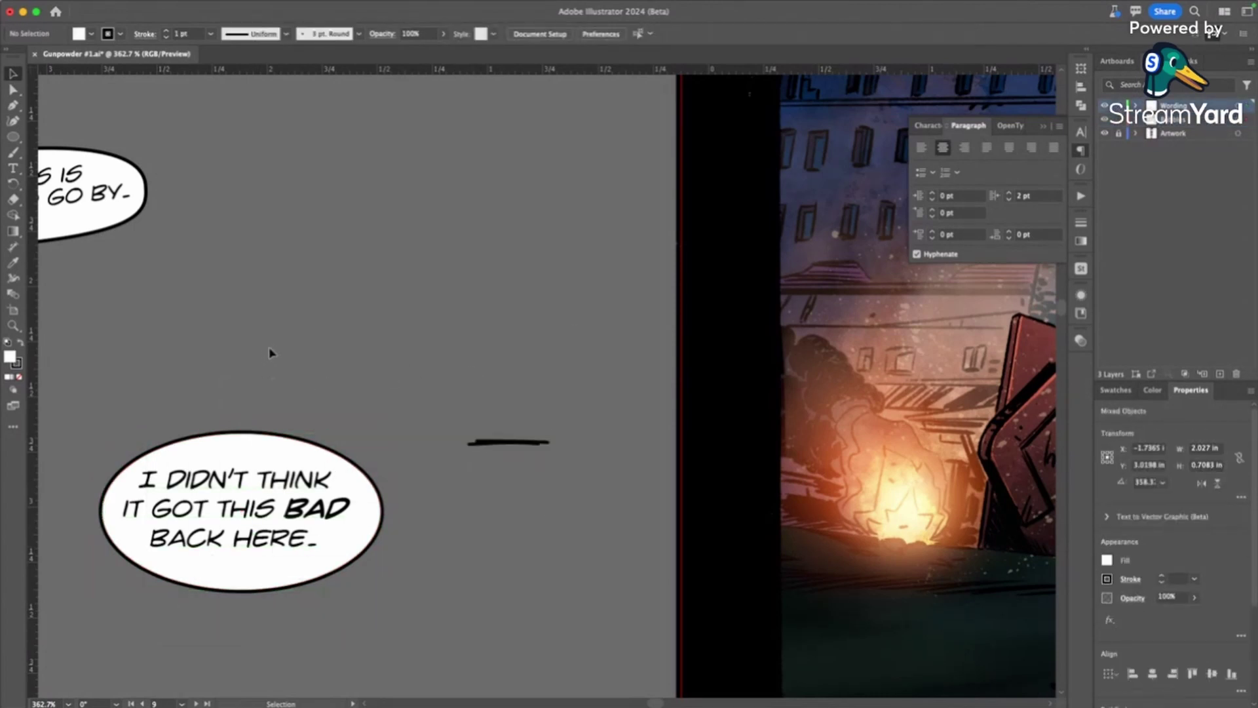
scroll(204, 600, "down", 2)
left_click(190, 551)
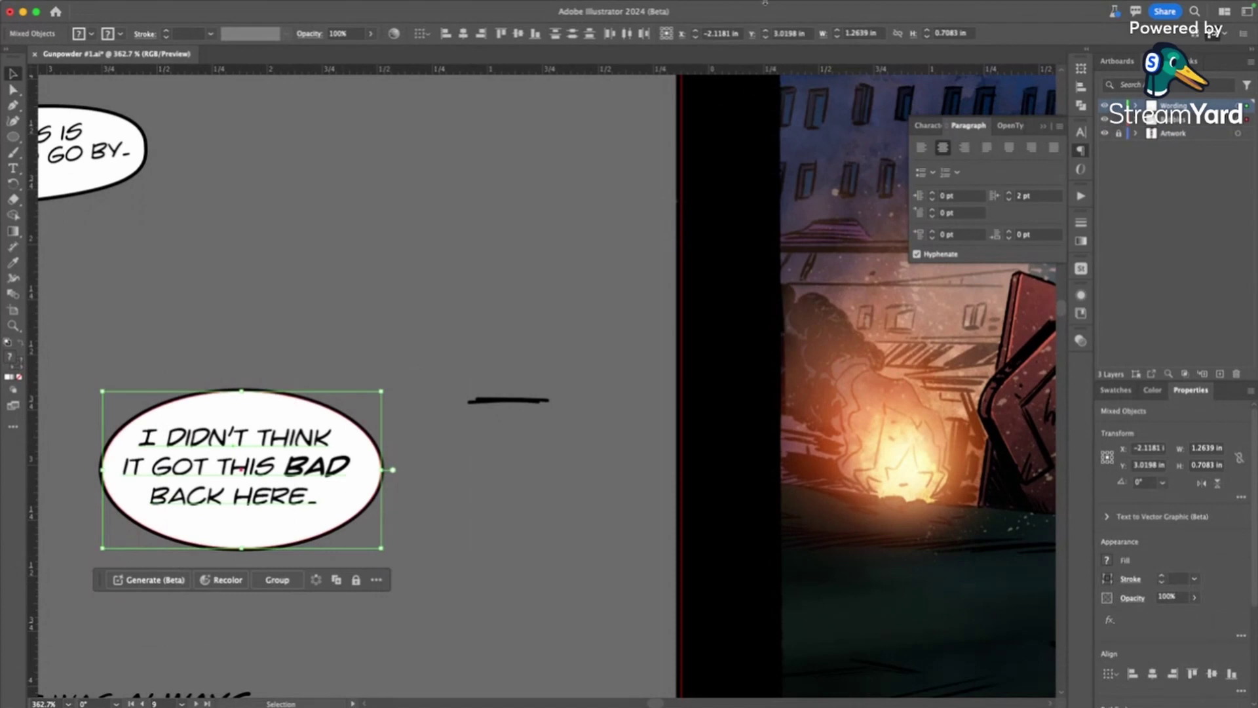
left_click(463, 33)
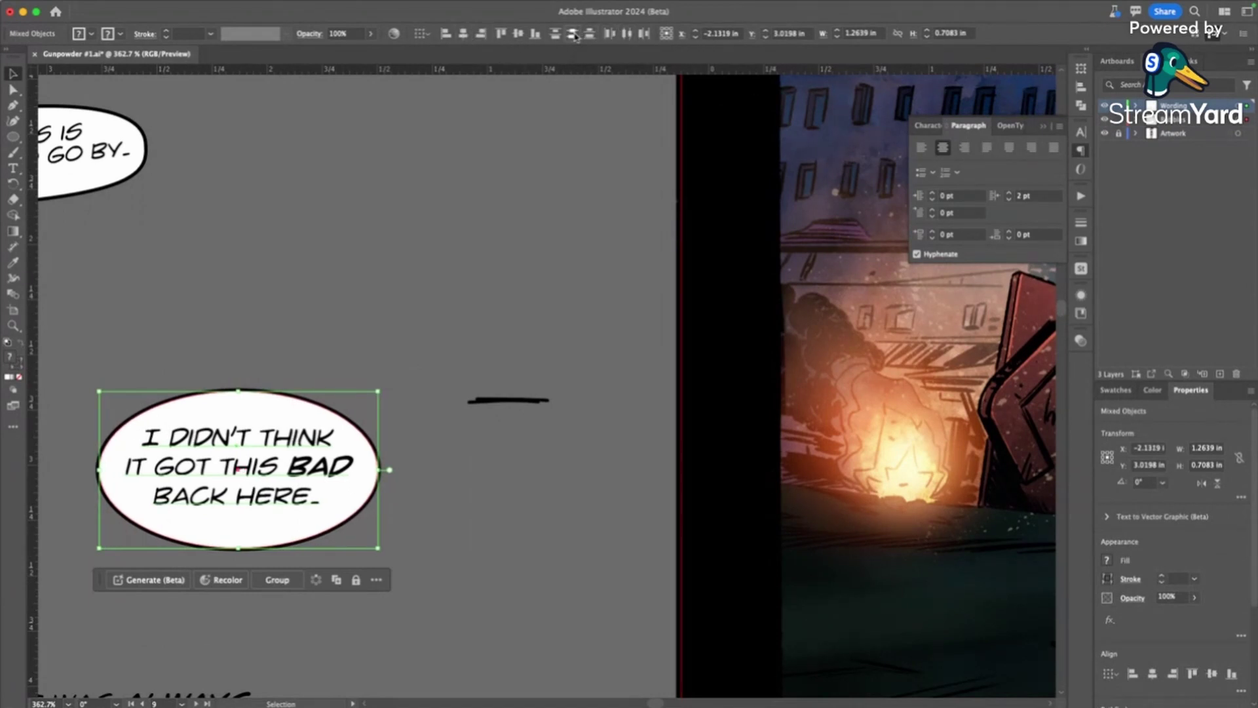
left_click(387, 374)
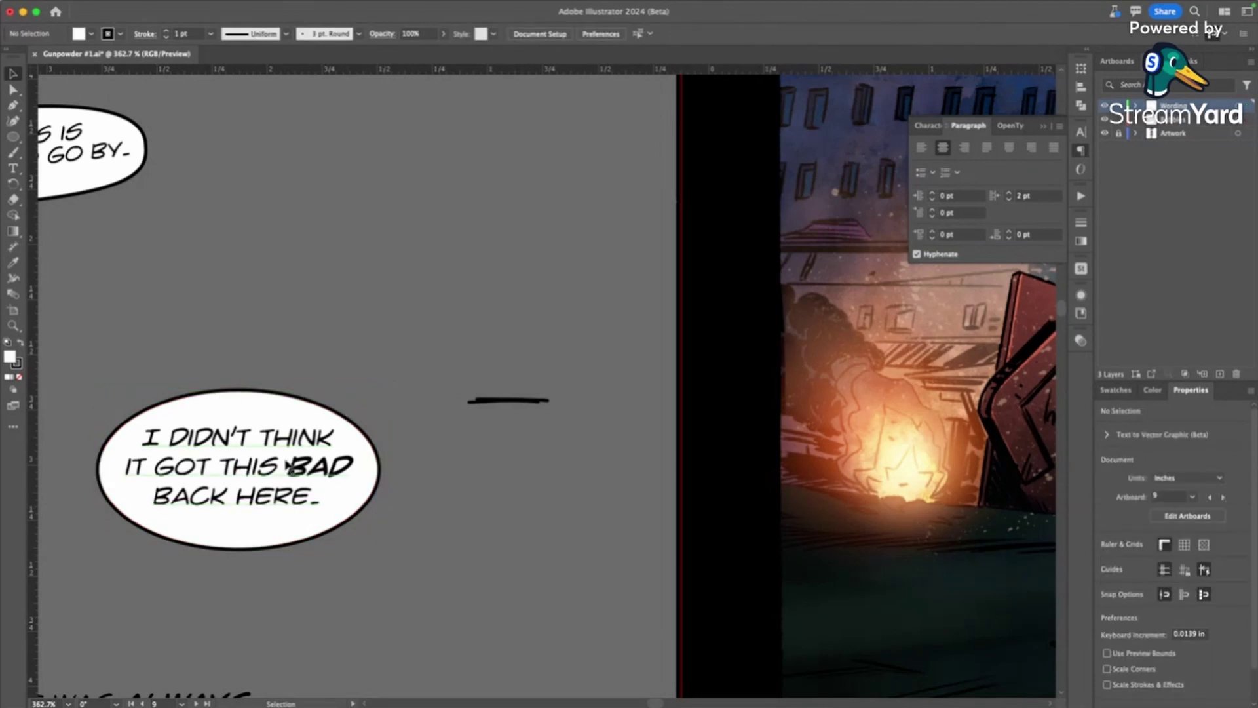
- Resize the ellipse to about 1.28 by 0.56 in so it fits more tightly around the three lines of dialogue
key("a")
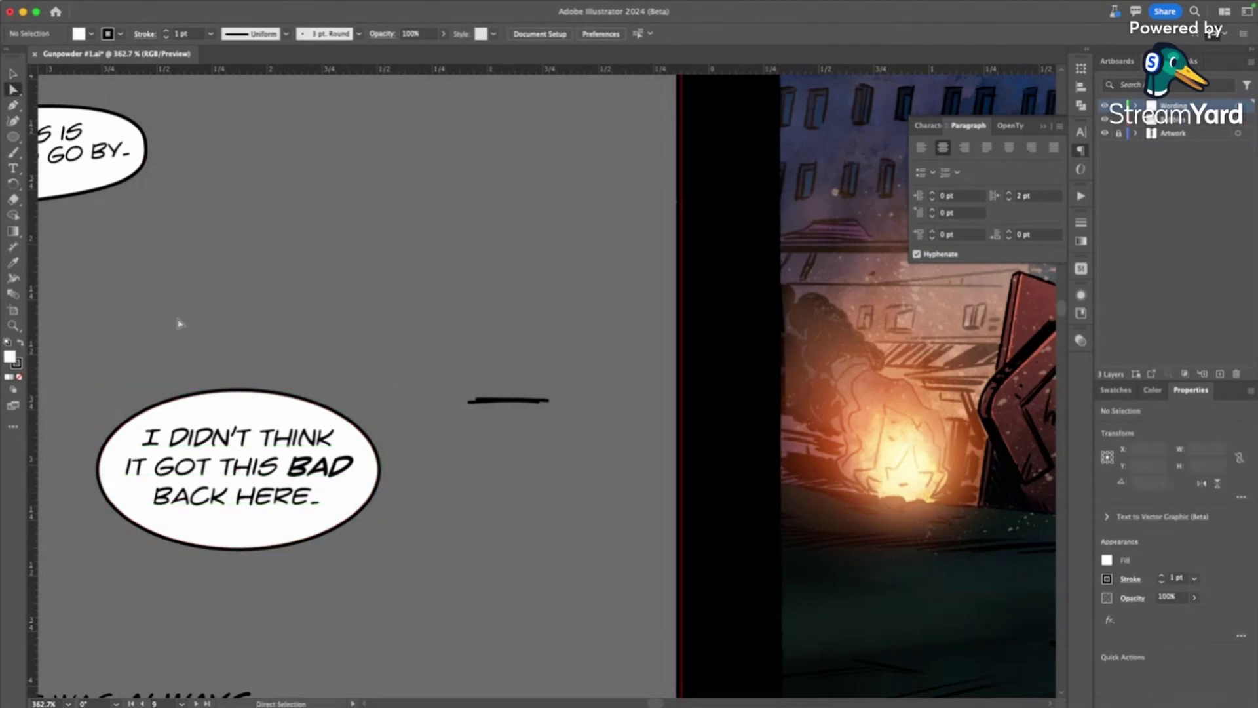
left_click(239, 392)
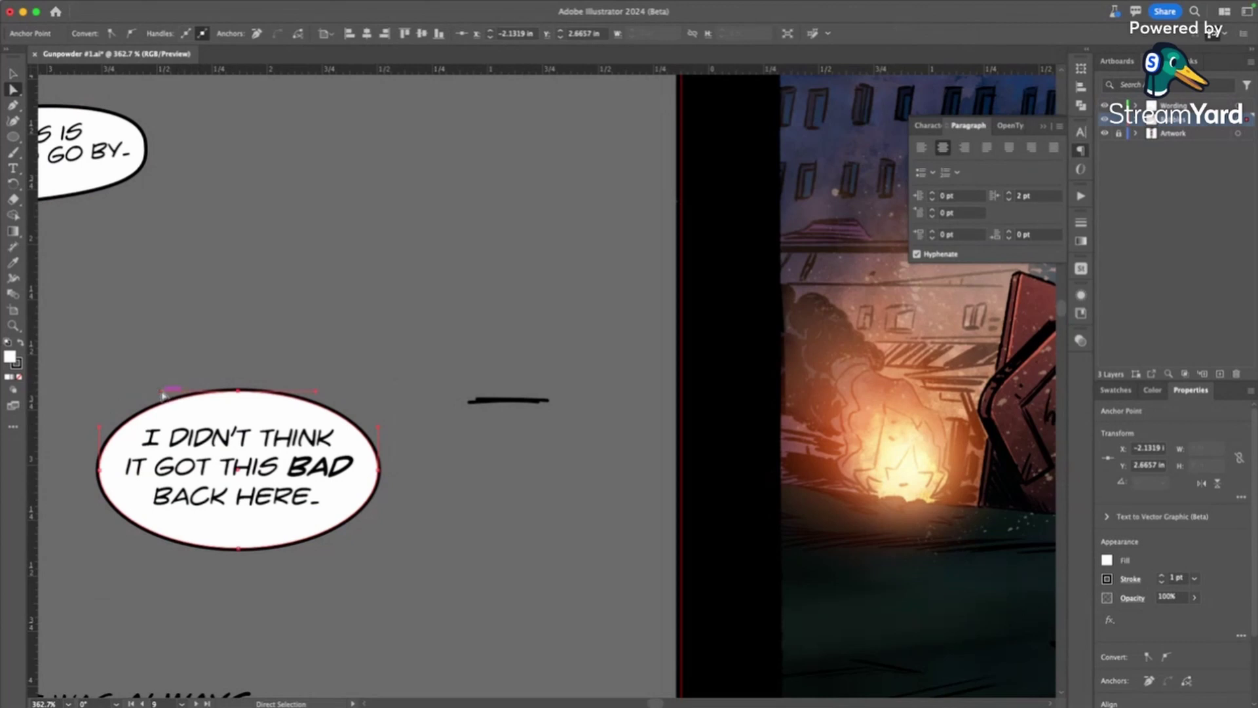
left_click(15, 76)
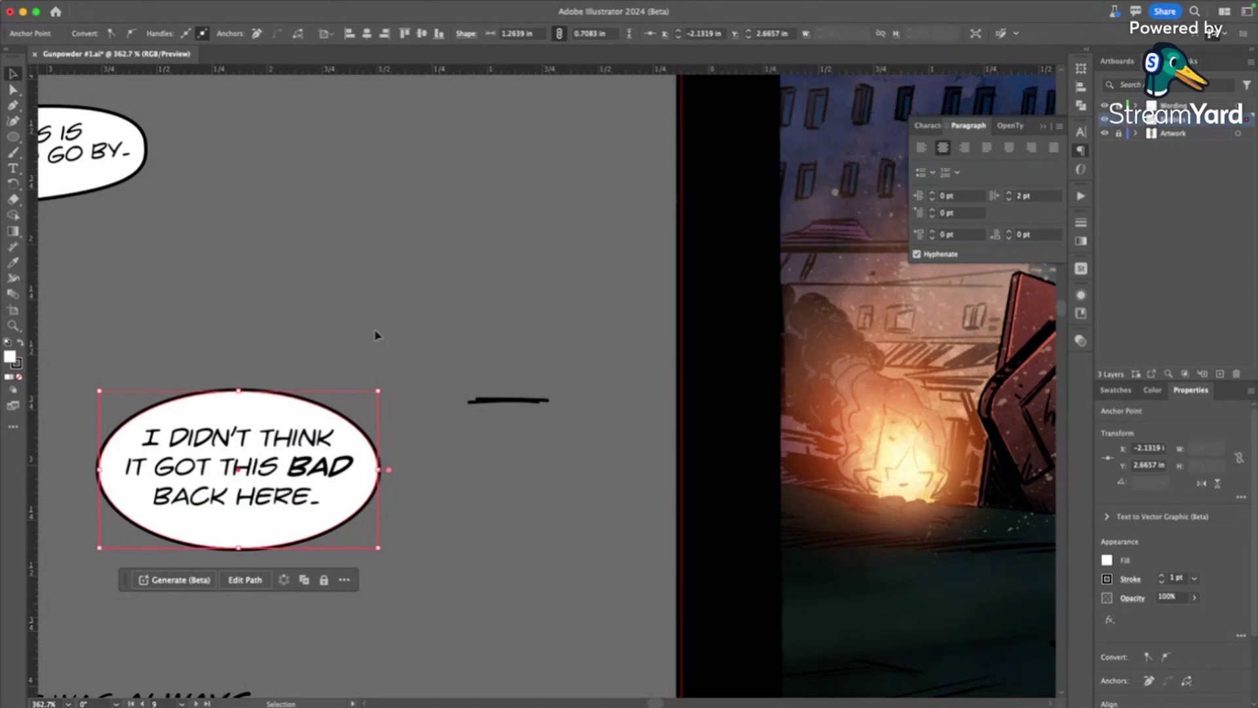
left_click_drag(238, 393, 255, 444)
key("a")
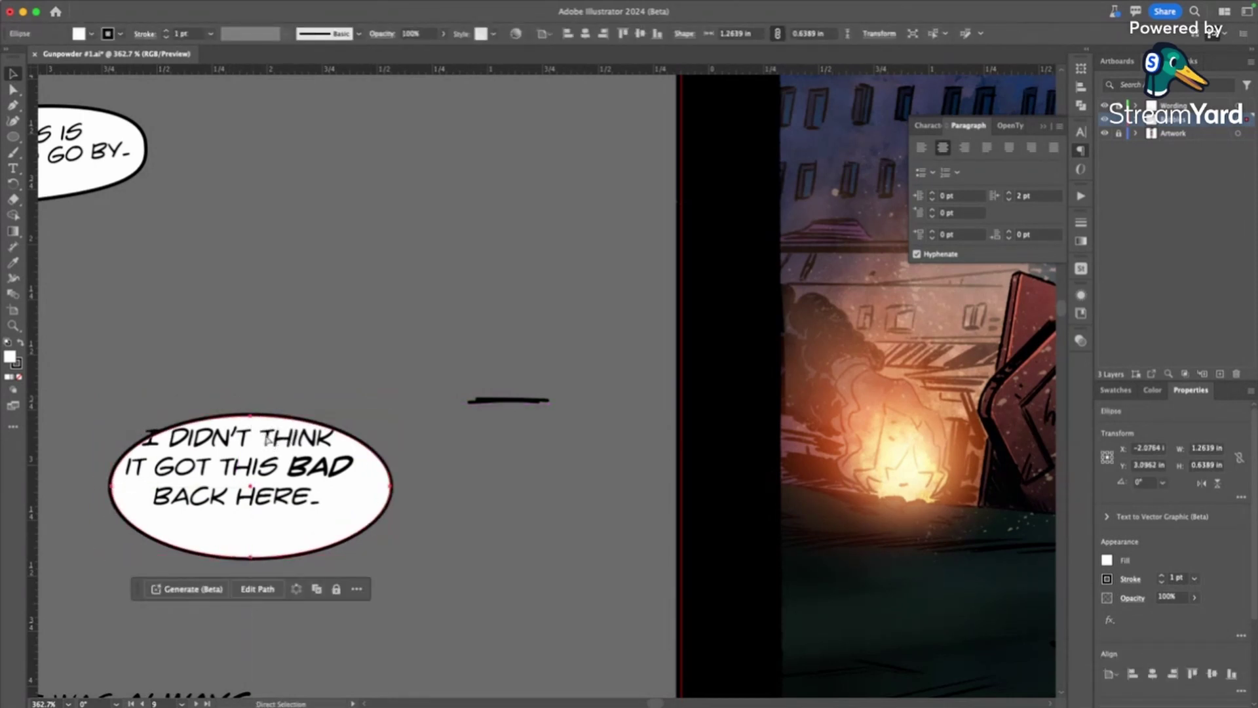
key("super+z")
key("v")
left_click_drag(238, 407, 239, 401)
left_click_drag(239, 547, 243, 526)
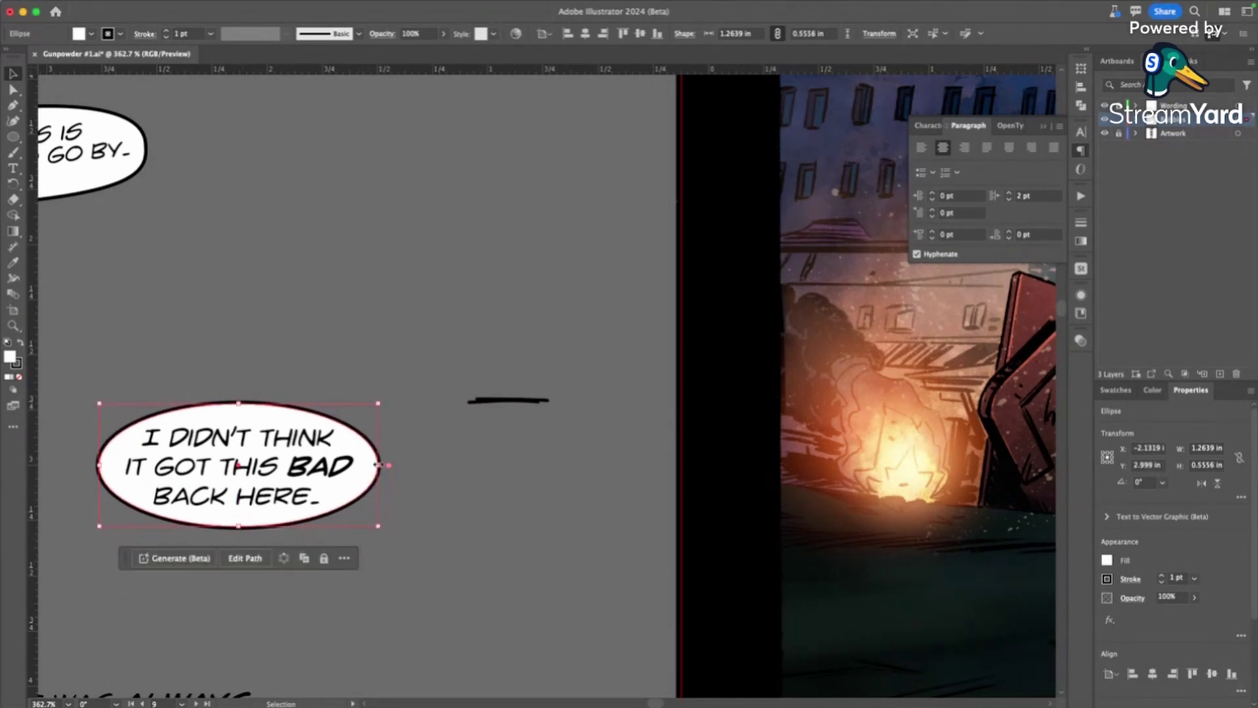
left_click_drag(377, 466, 381, 466)
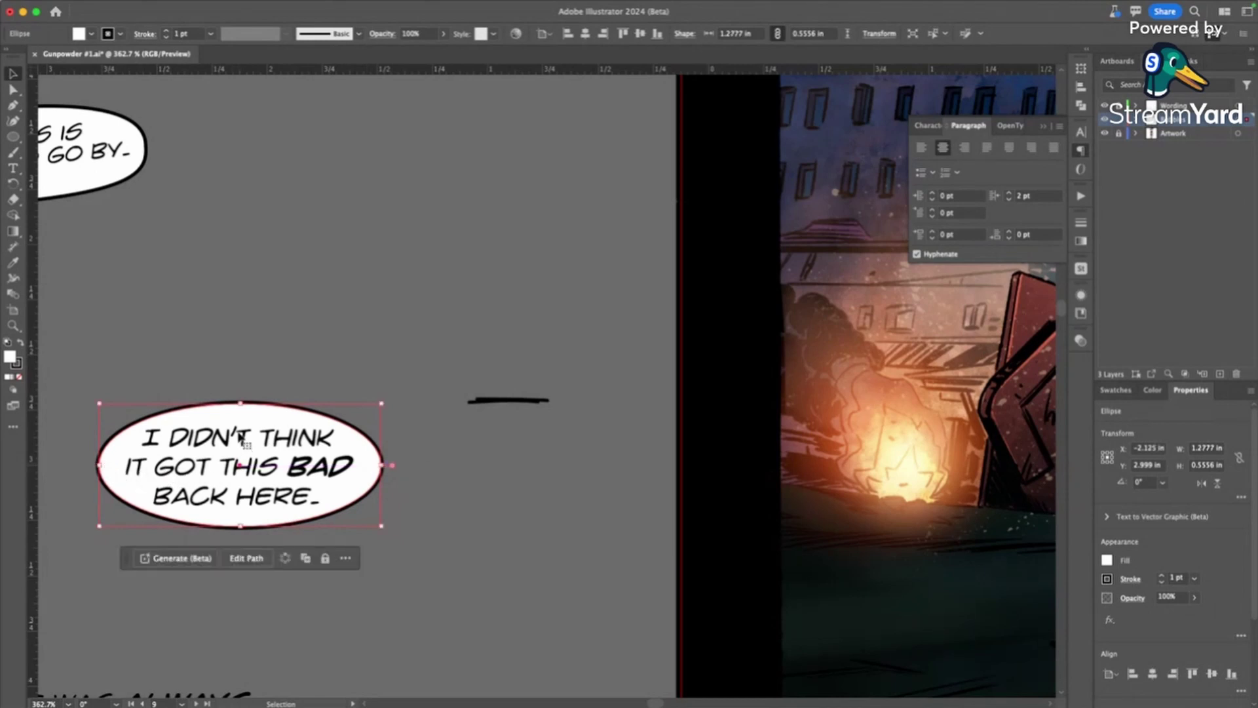
- Centre the dialogue text and the resized ellipse on each other horizontally and vertically
left_click(315, 376)
left_click(252, 464)
left_click(310, 387)
left_click_drag(199, 546, 308, 459)
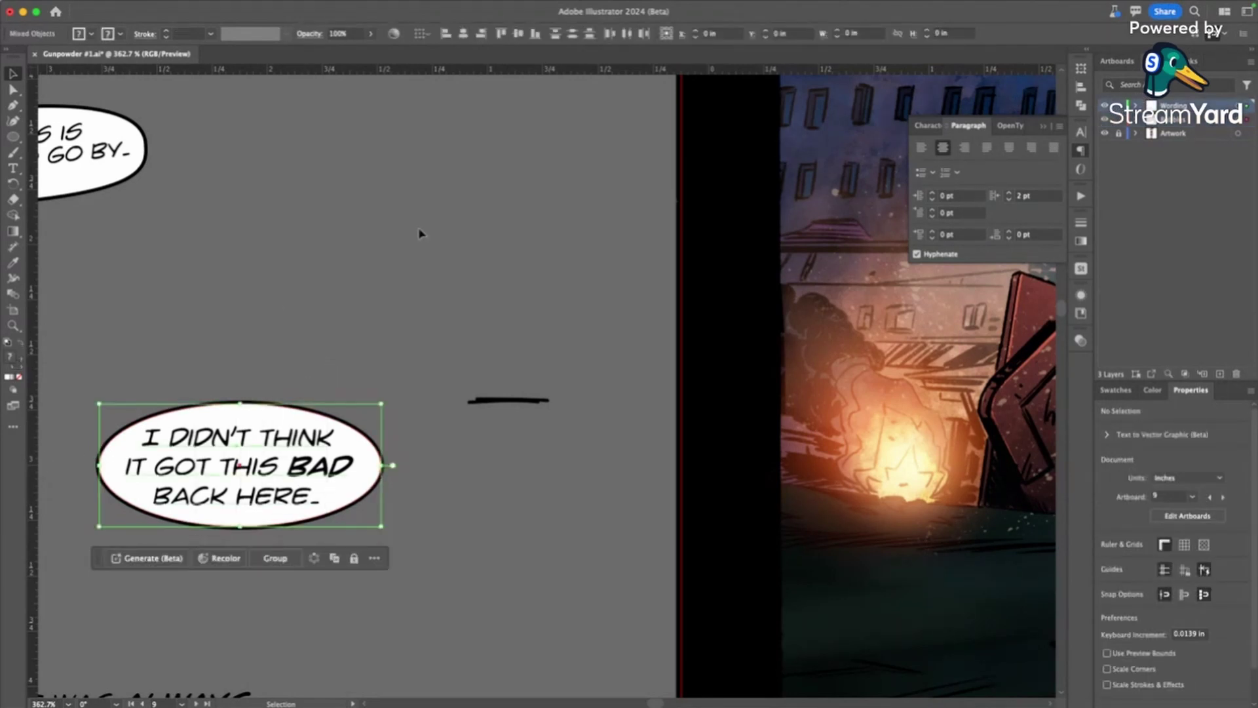
left_click(464, 34)
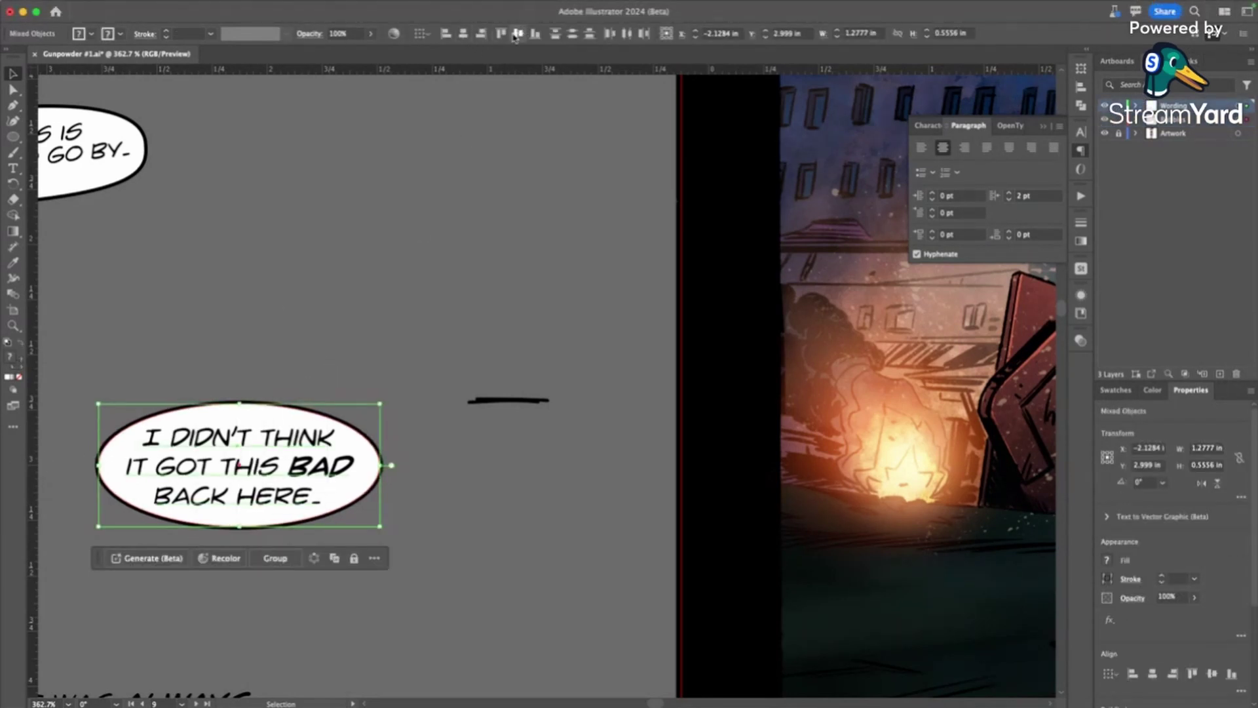
left_click(519, 34)
left_click(325, 353)
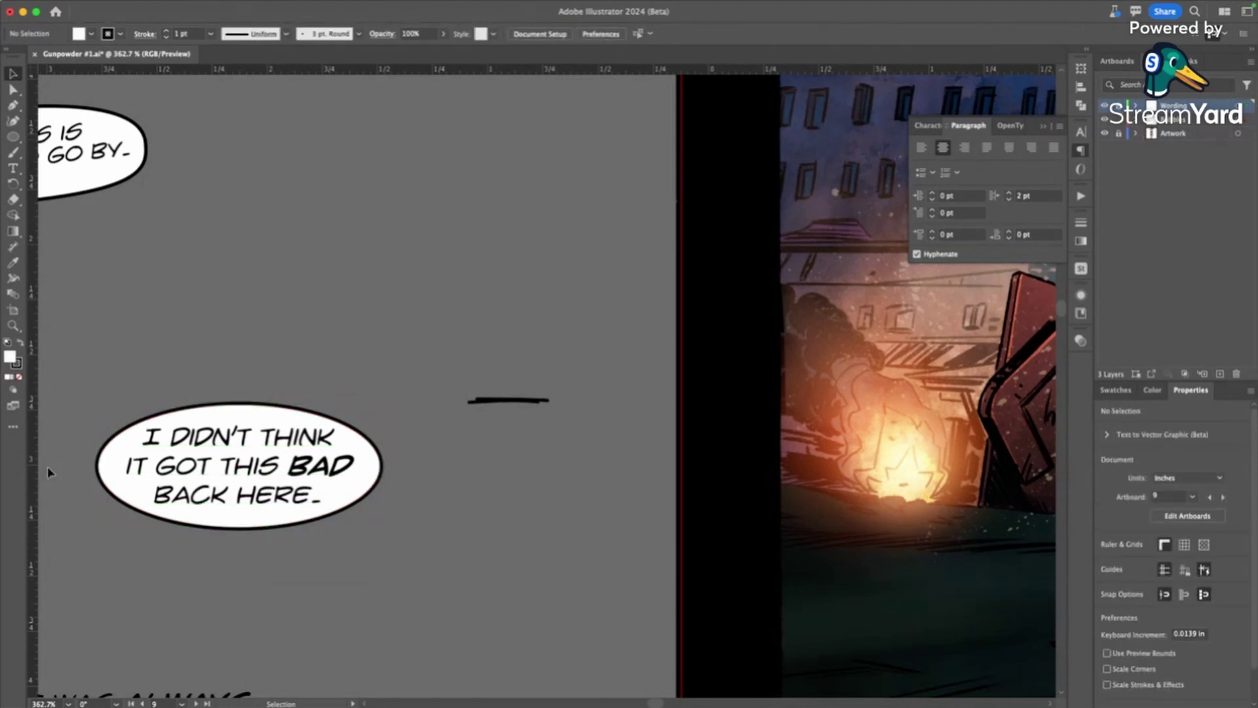
- Lengthen both direction handles of the ellipse's top anchor point outward to flatten the balloon's upper edge
left_click(13, 90)
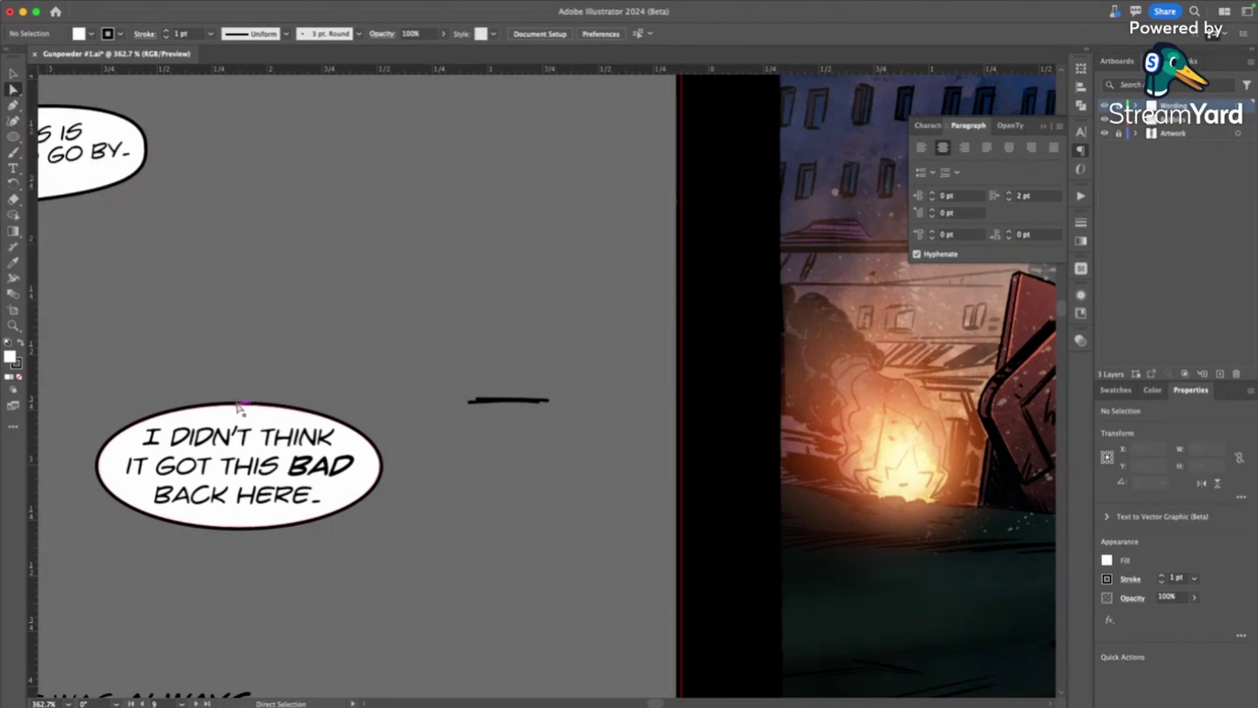
left_click(282, 405)
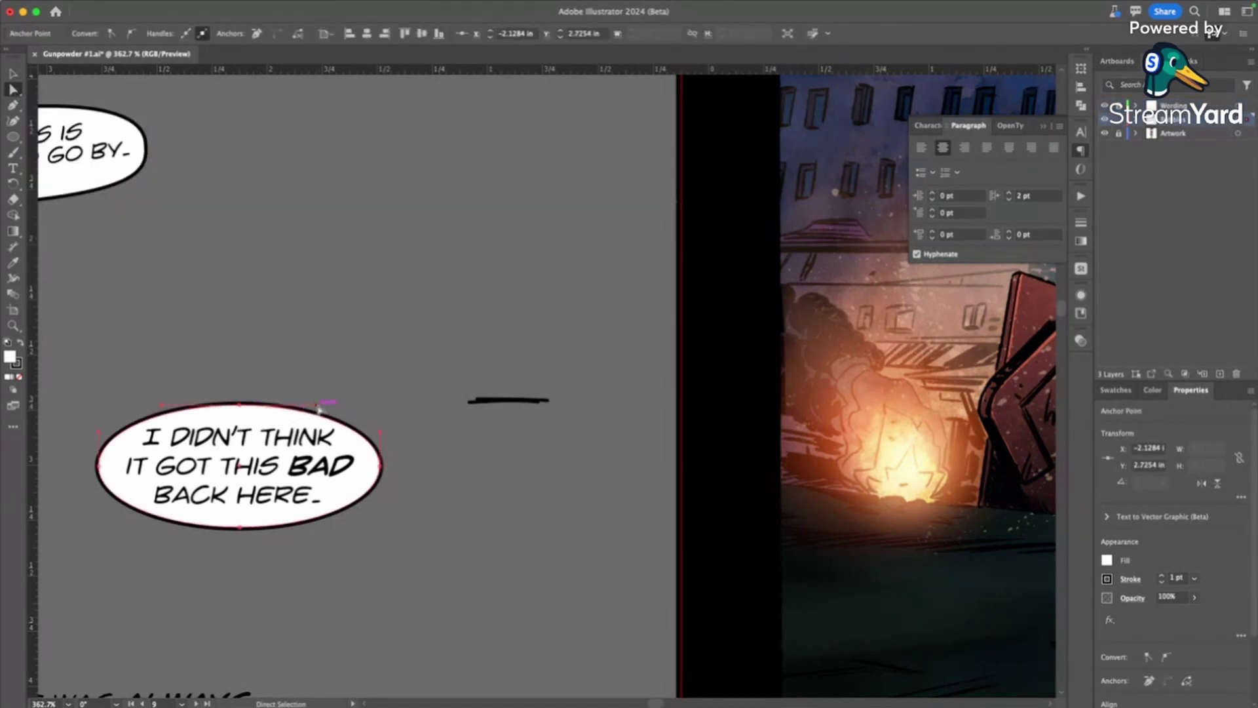
left_click_drag(319, 407, 363, 408)
left_click_drag(163, 409, 113, 408)
- Lengthen both direction handles of the bottom anchor point outward to flatten the balloon's lower edge, and deselect the shape
left_click(239, 527)
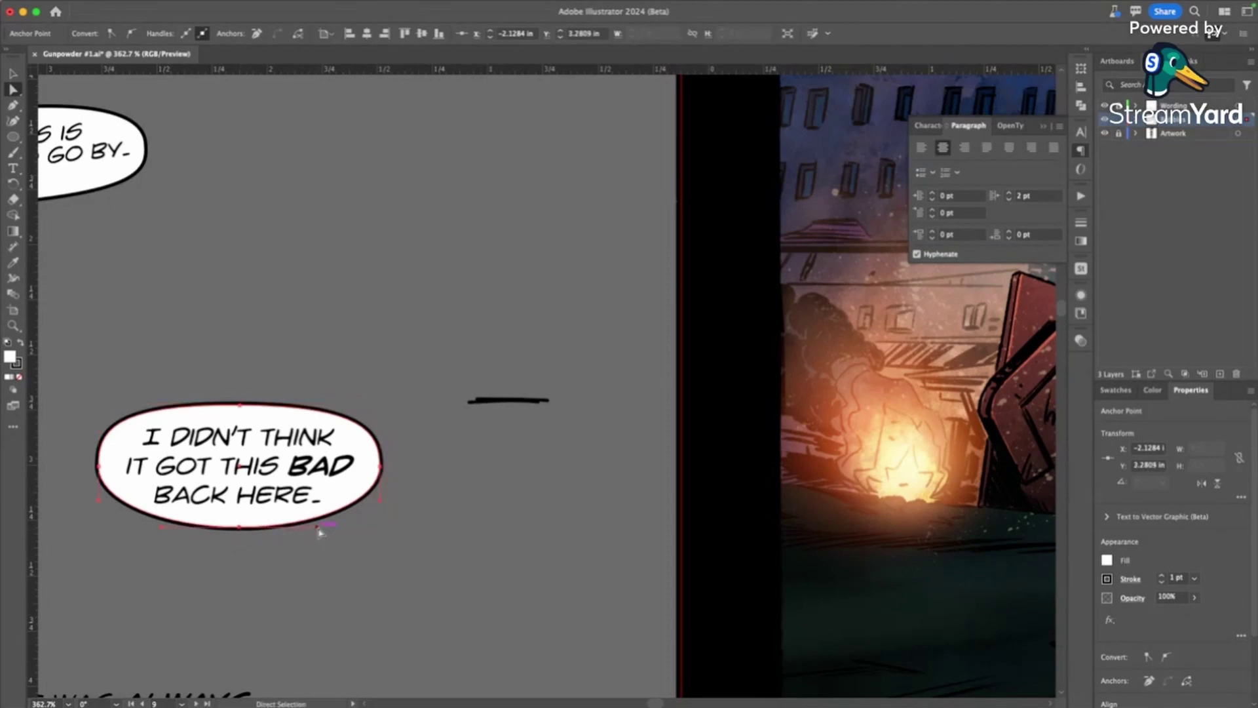
left_click_drag(320, 532, 354, 524)
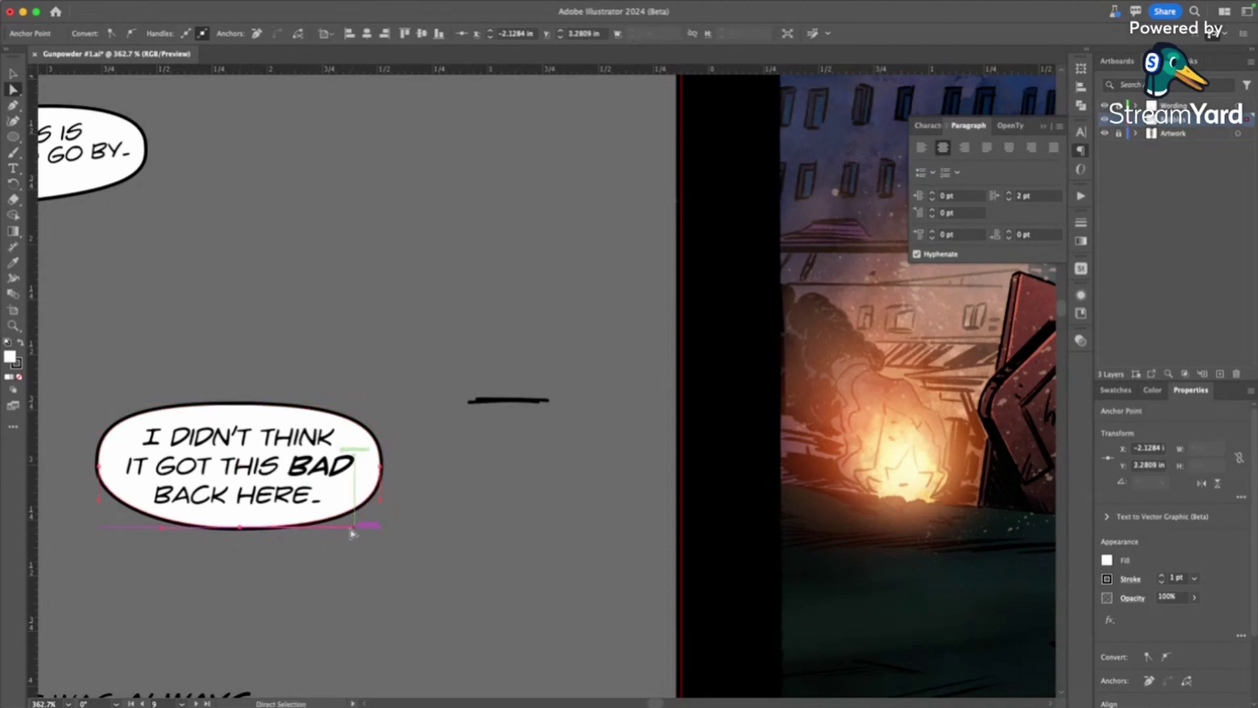
left_click_drag(163, 529, 120, 528)
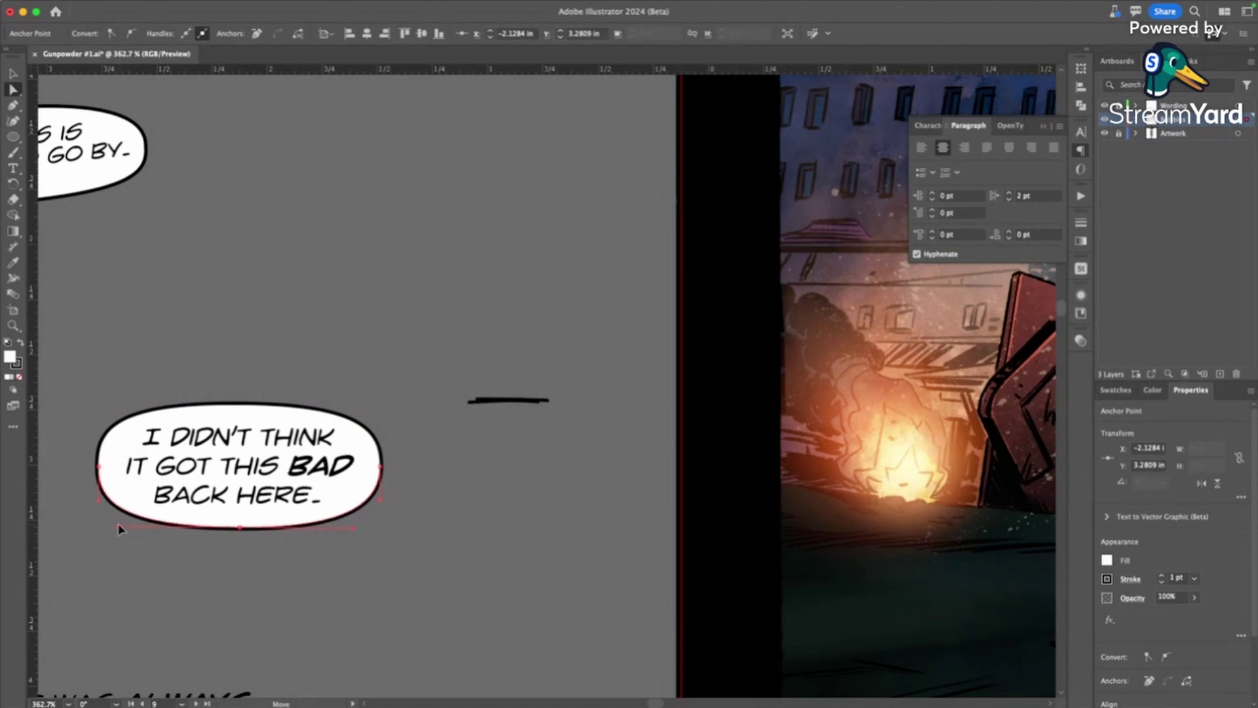
mouse_move(120, 529)
left_mouse_down()
mouse_move(90, 526)
mouse_move(120, 530)
left_mouse_up()
left_click(1173, 183)
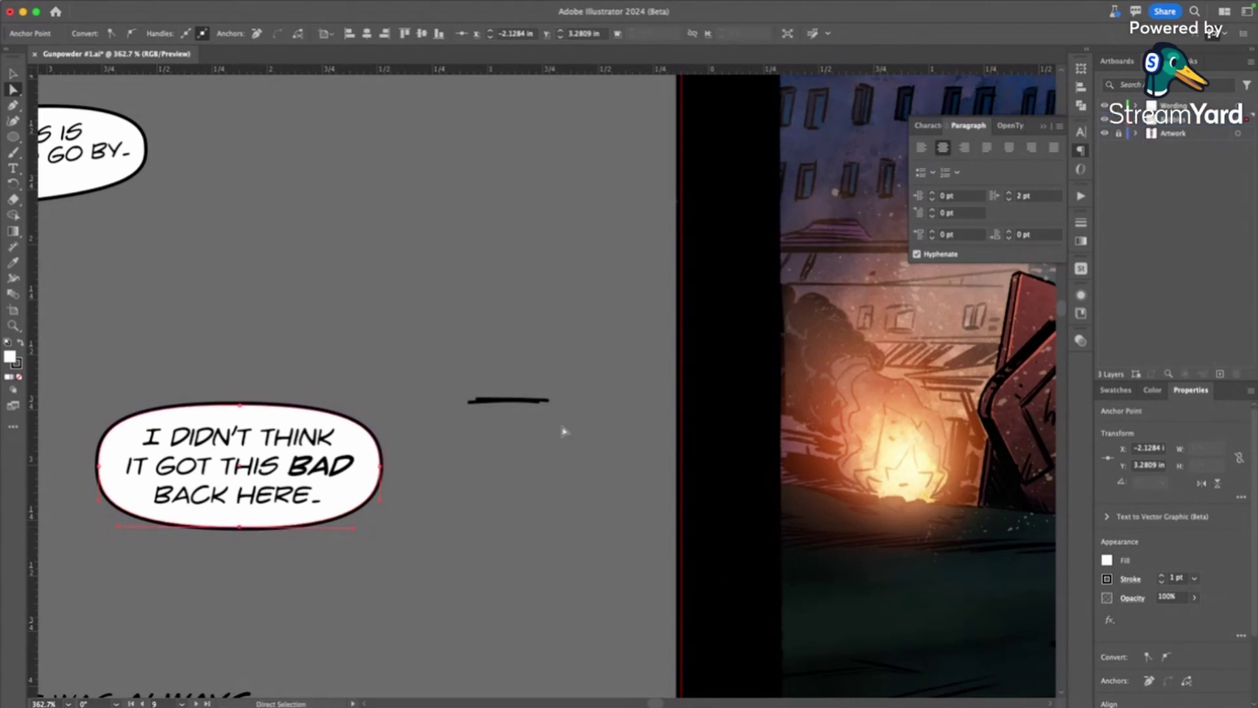
left_click(185, 356)
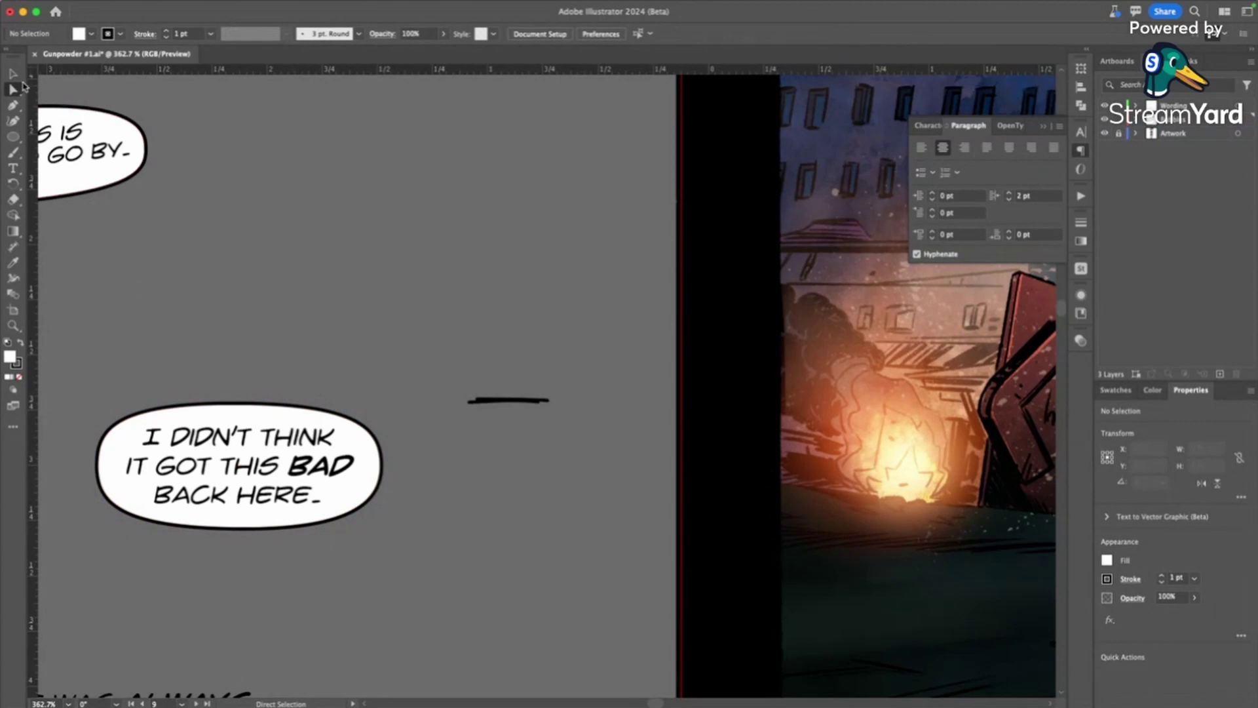
- Move the balloon with its text from the pasteboard onto the buildings in Page 9's first panel, at about X 2.18 in, Y 1.2 in
left_click(14, 74)
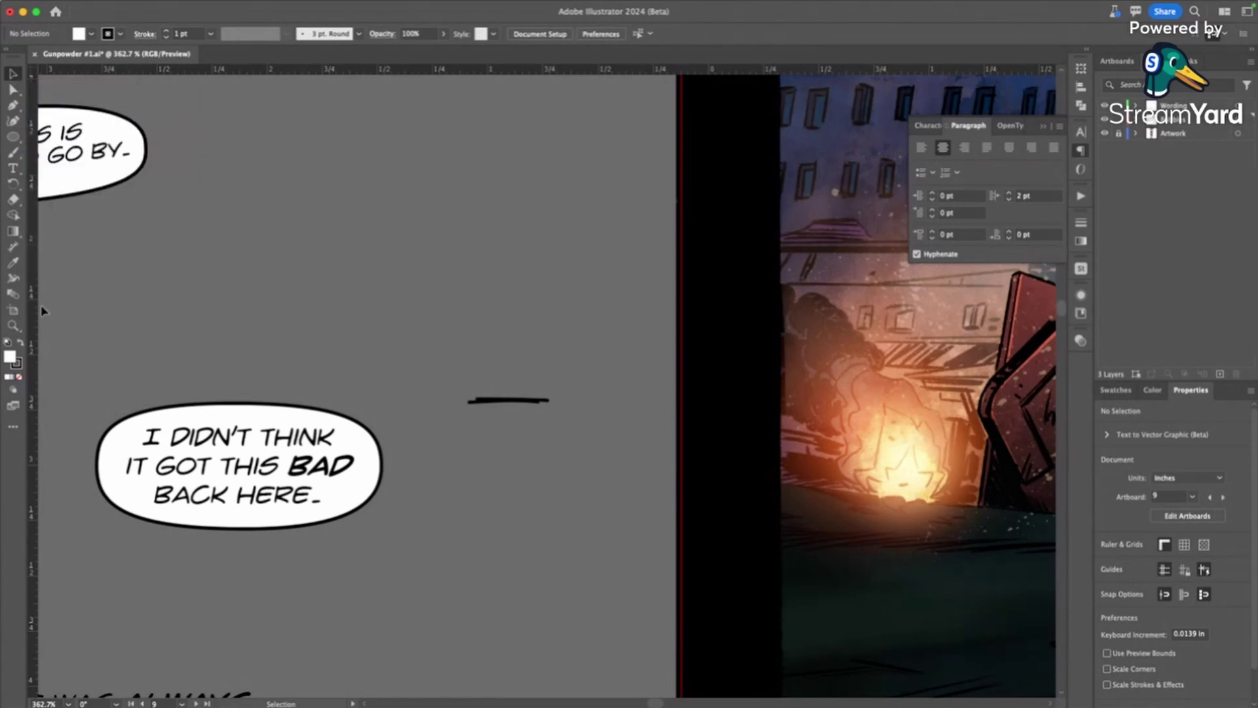
left_click(13, 325)
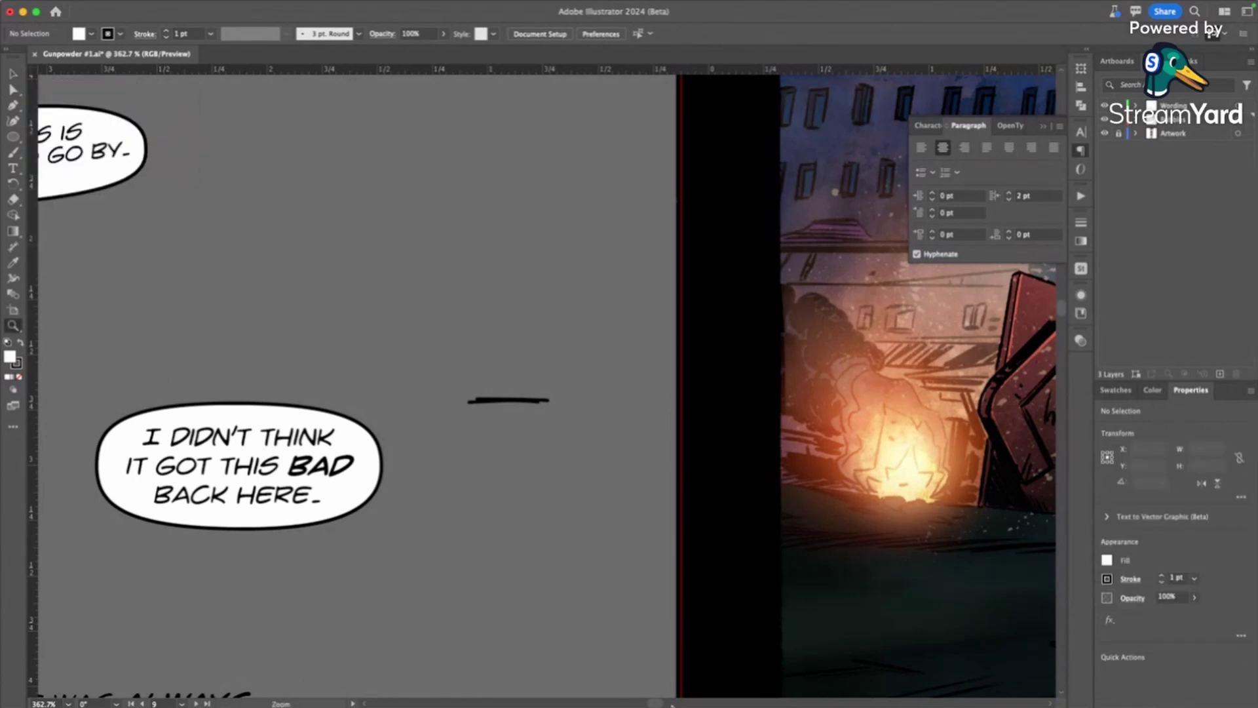
left_click_drag(574, 532, 399, 524)
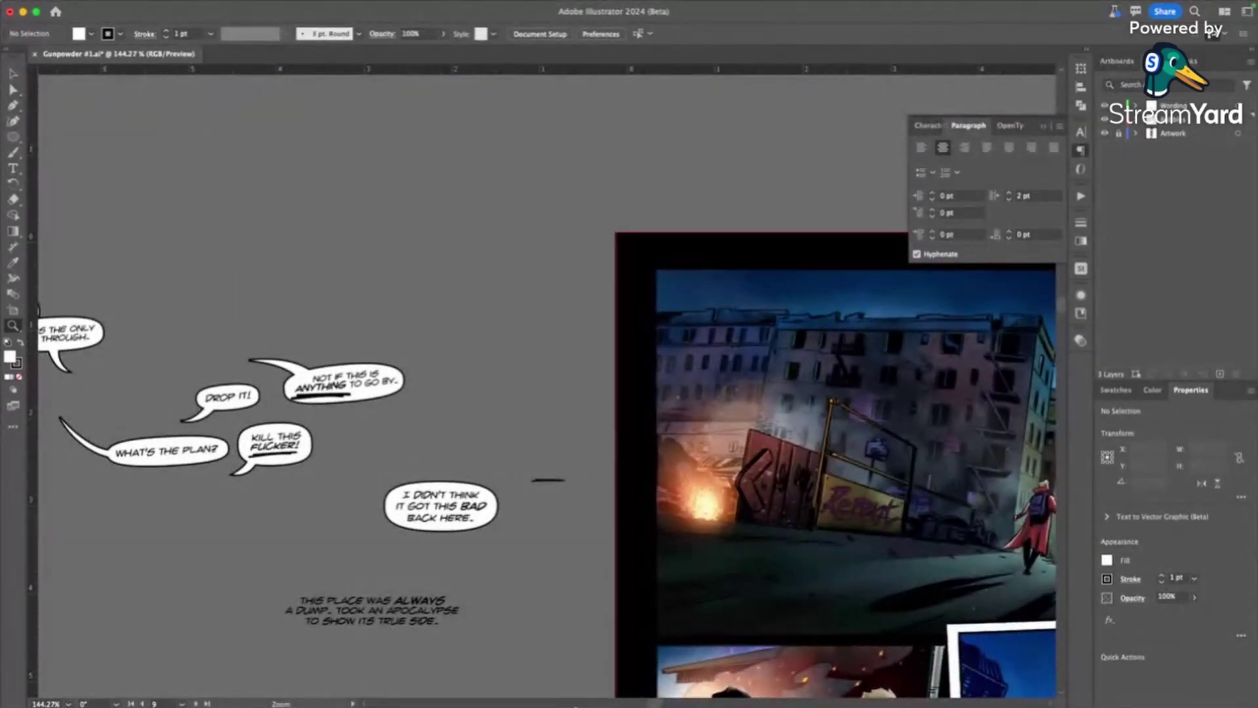
left_click(14, 74)
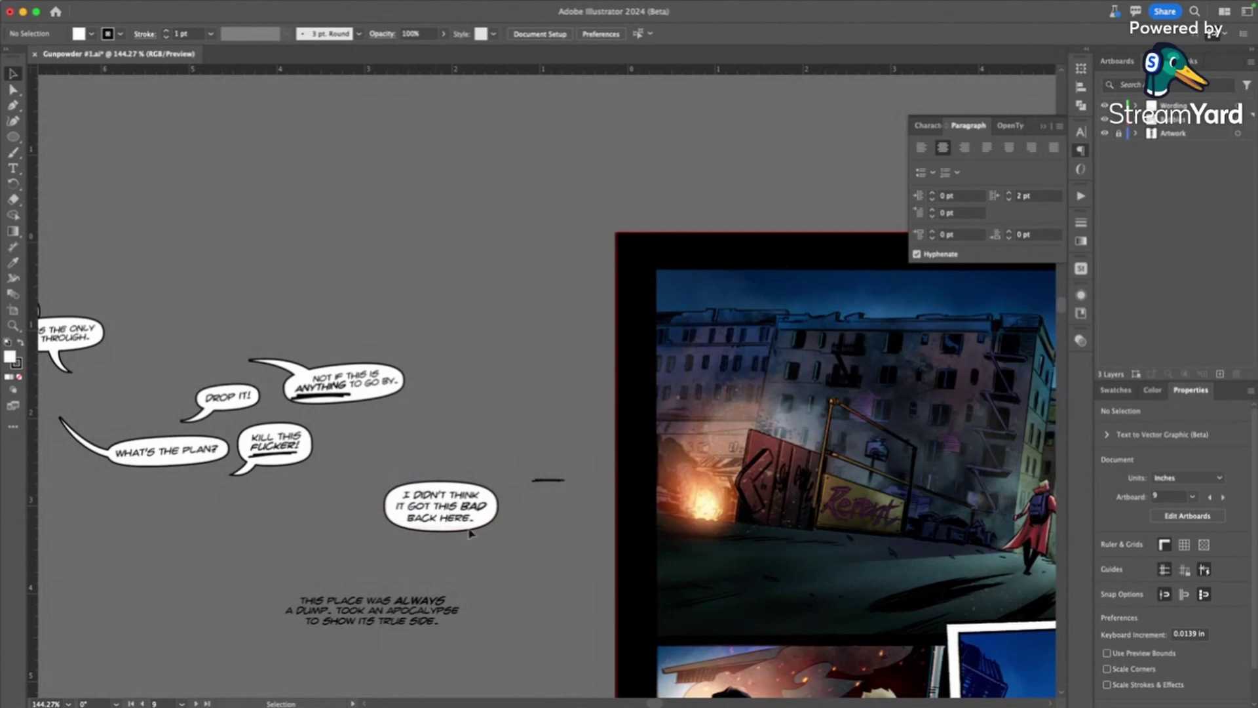
left_click_drag(448, 516, 872, 365)
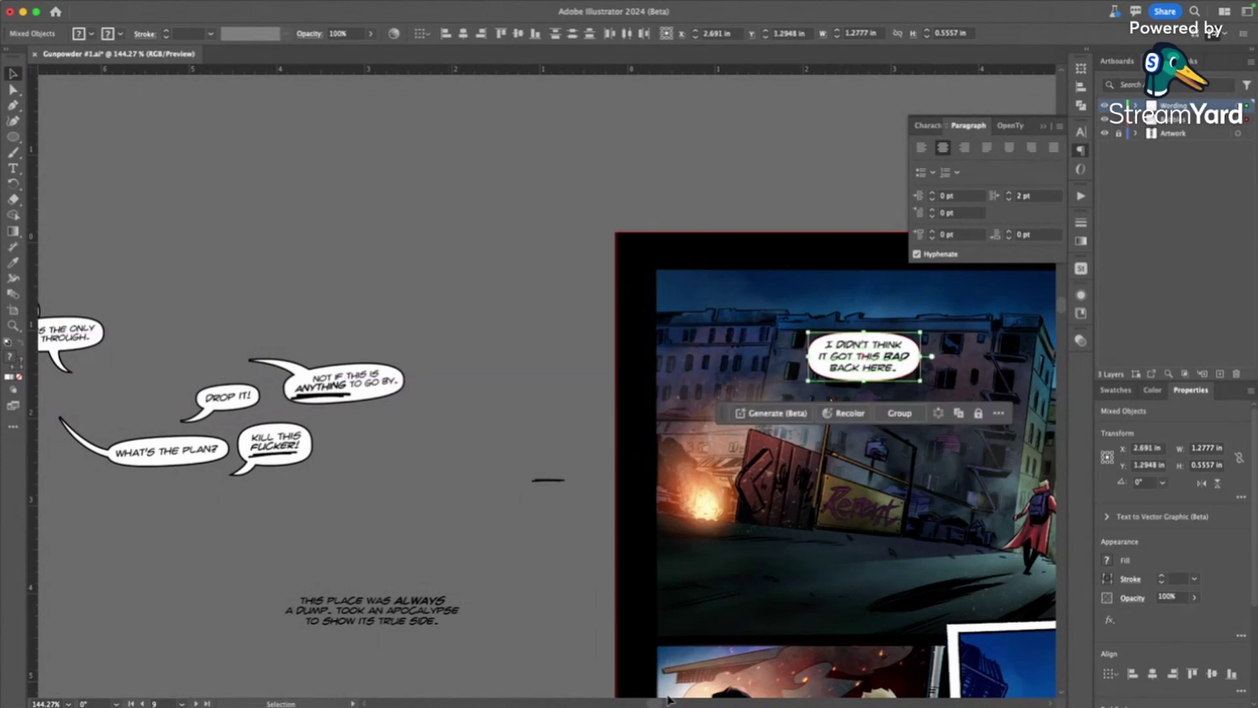
left_click_drag(659, 702, 673, 703)
mouse_move(426, 704)
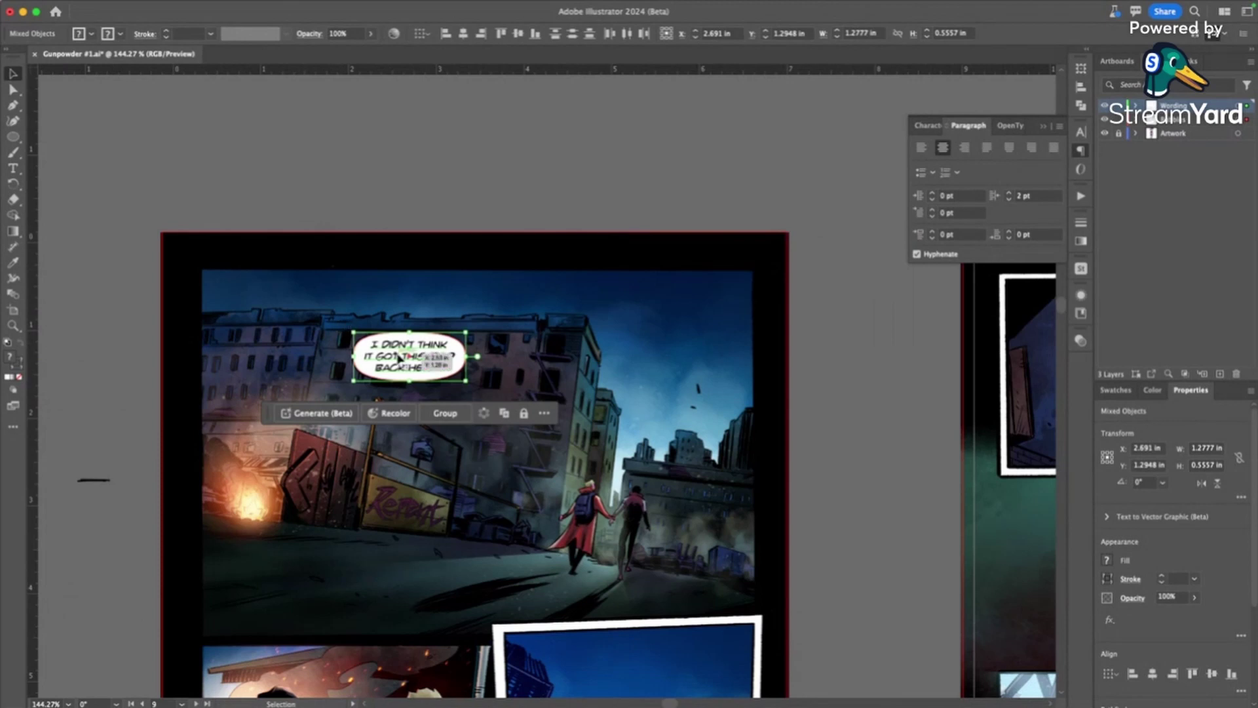
left_click_drag(404, 360, 359, 352)
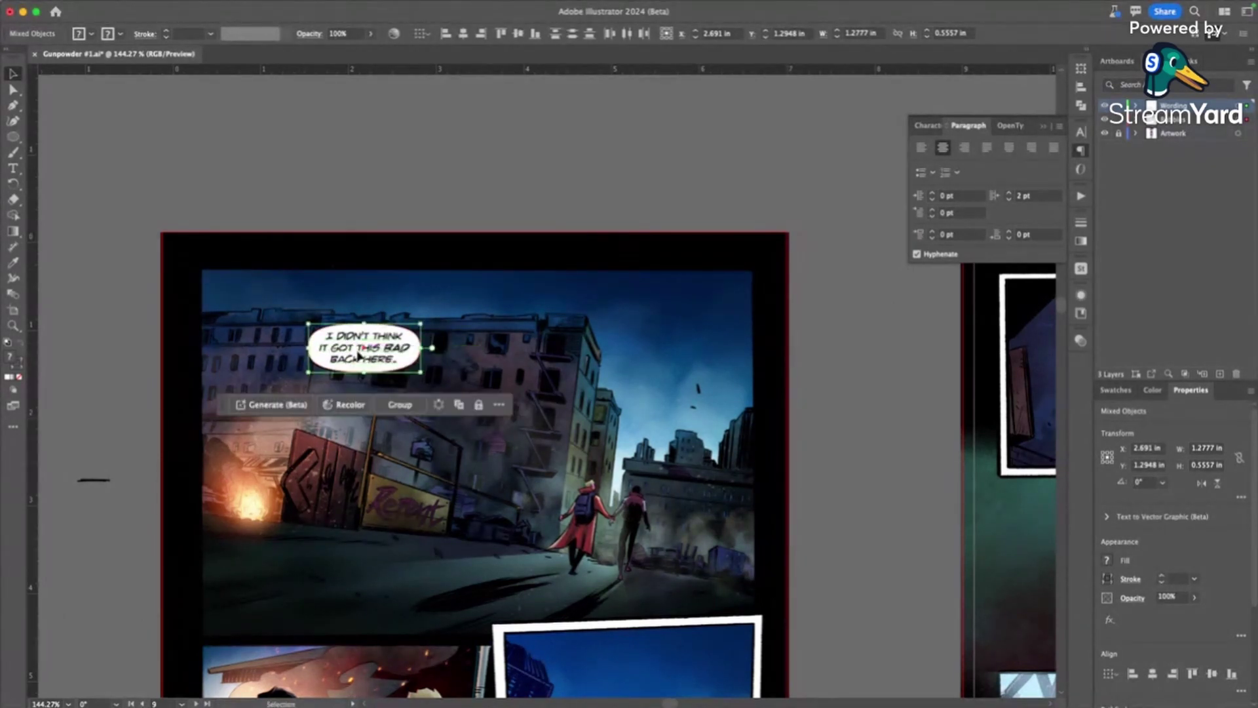
- Switch to the Gunpowder script PDF in Acrobat and read the Page 9 panel descriptions and dialogue
mouse_move(619, 701)
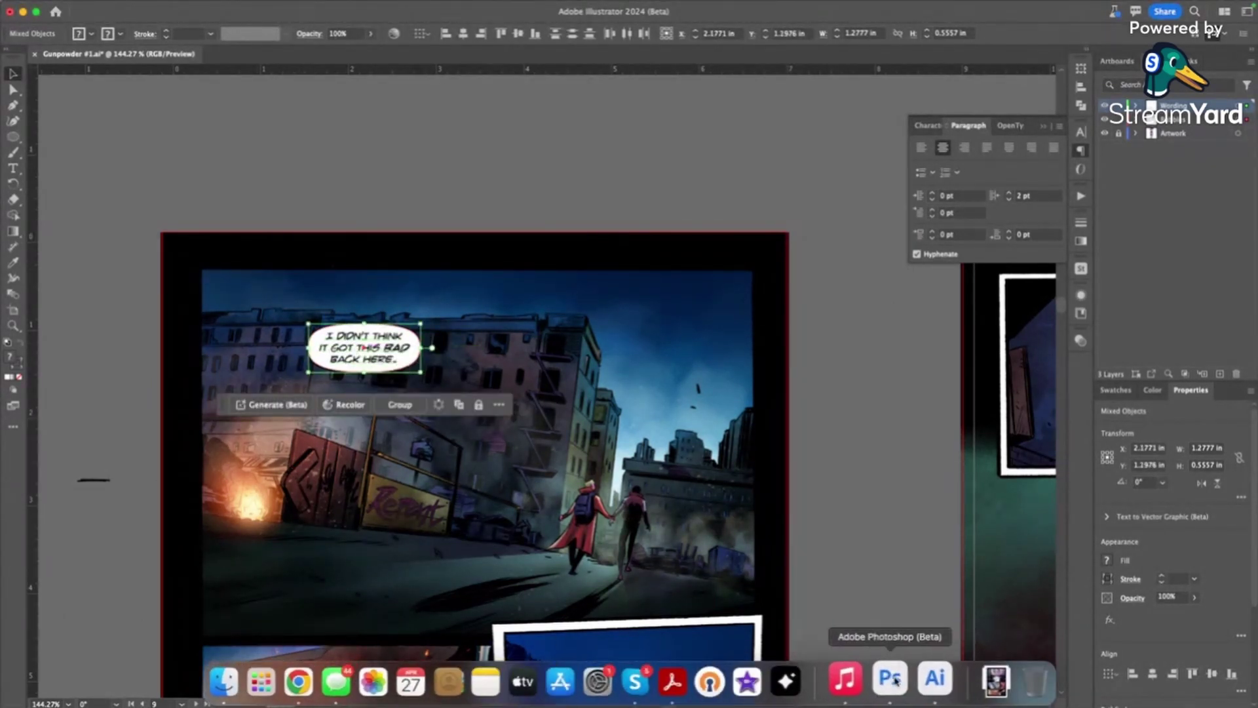
left_click(686, 680)
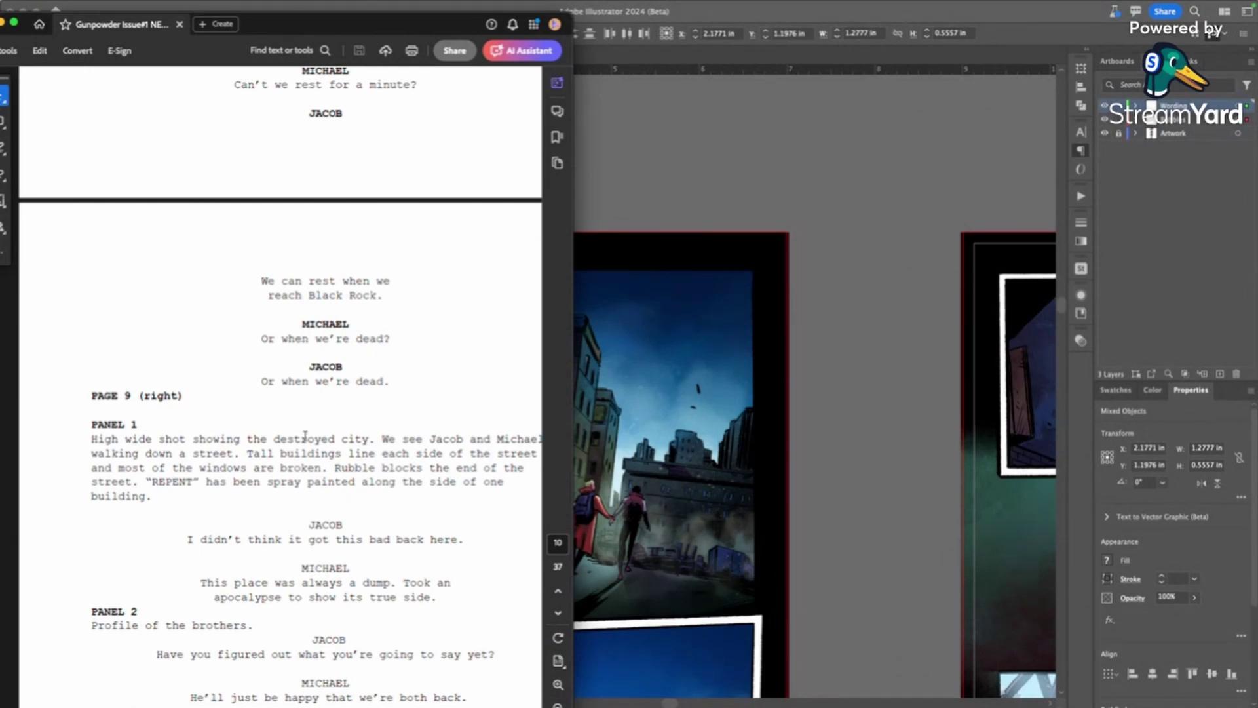
scroll(305, 435, "down", 8)
scroll(325, 358, "up", 7)
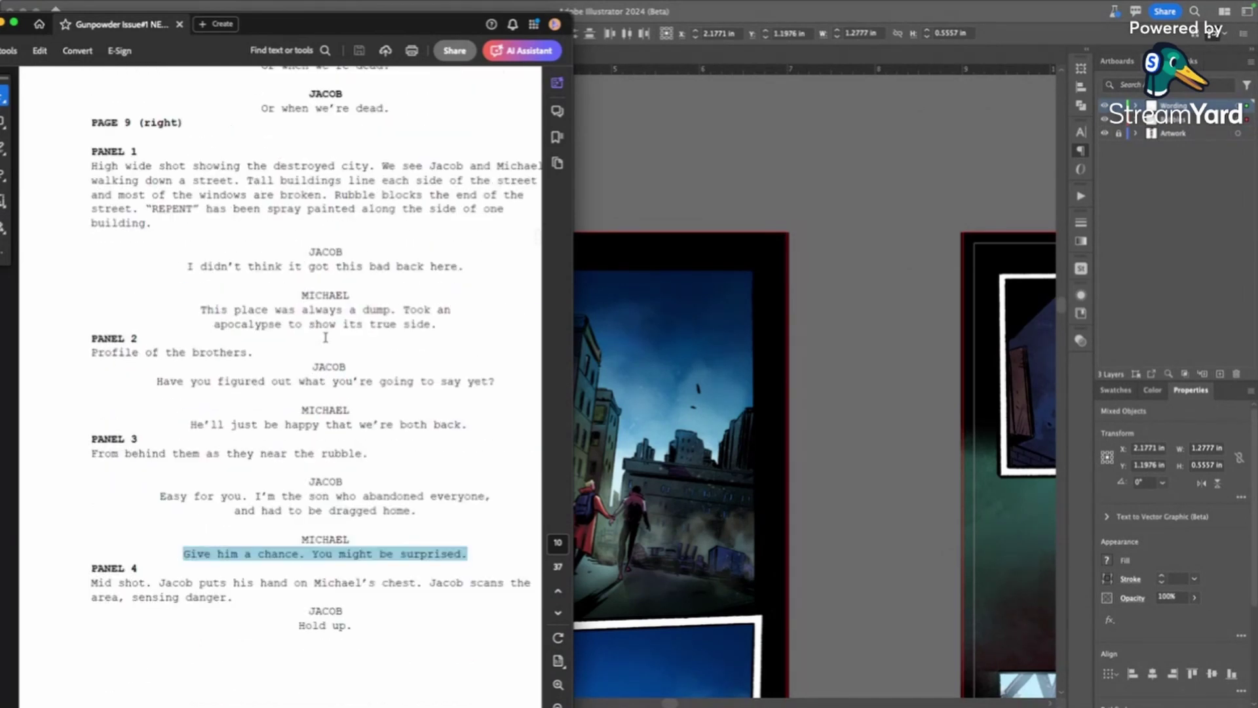
scroll(323, 367, "down", 3)
left_click(319, 280)
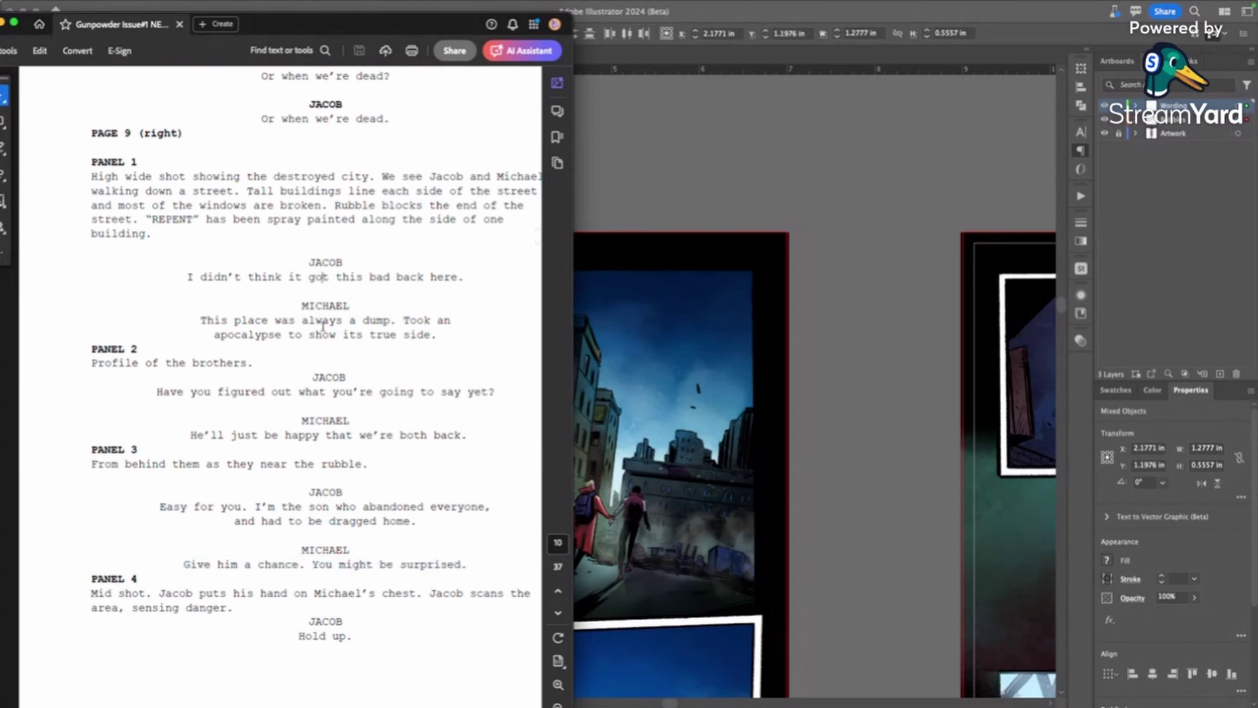
- Switch back to Illustrator and move the "I didn't think it got this bad back here" balloon to about X 2.82 in, Y 1.14 in
left_click(730, 403)
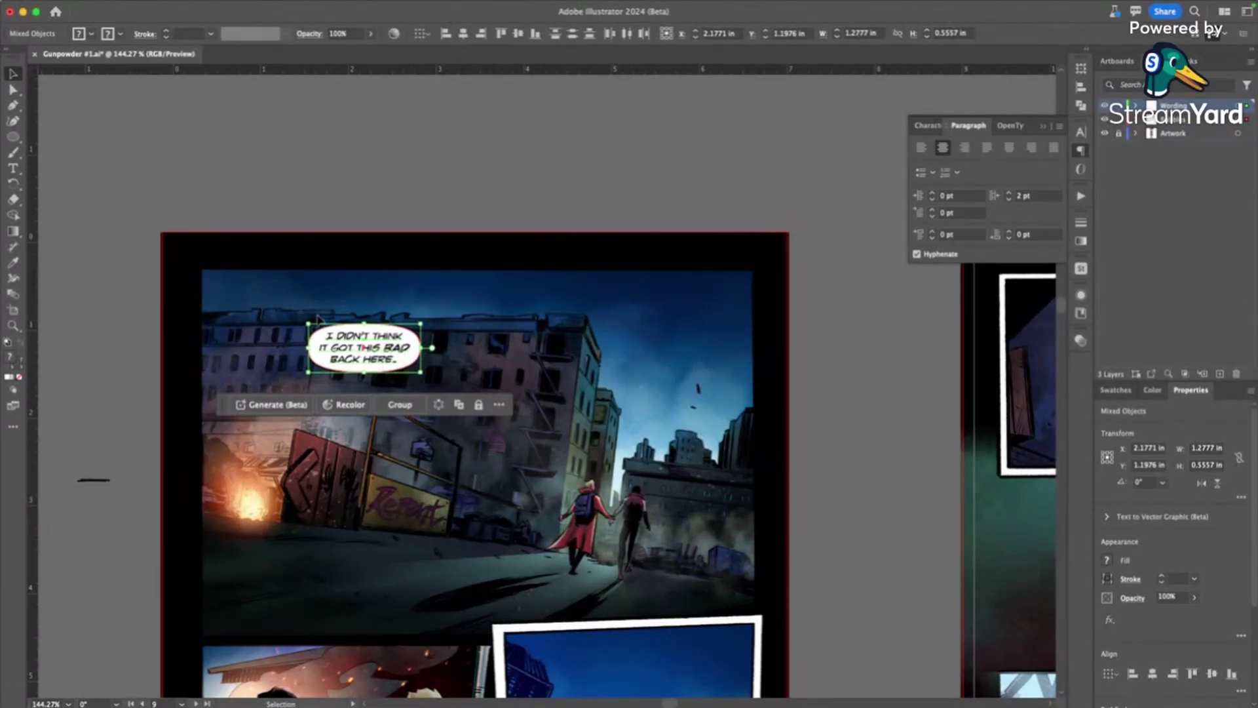
left_click_drag(370, 354, 426, 348)
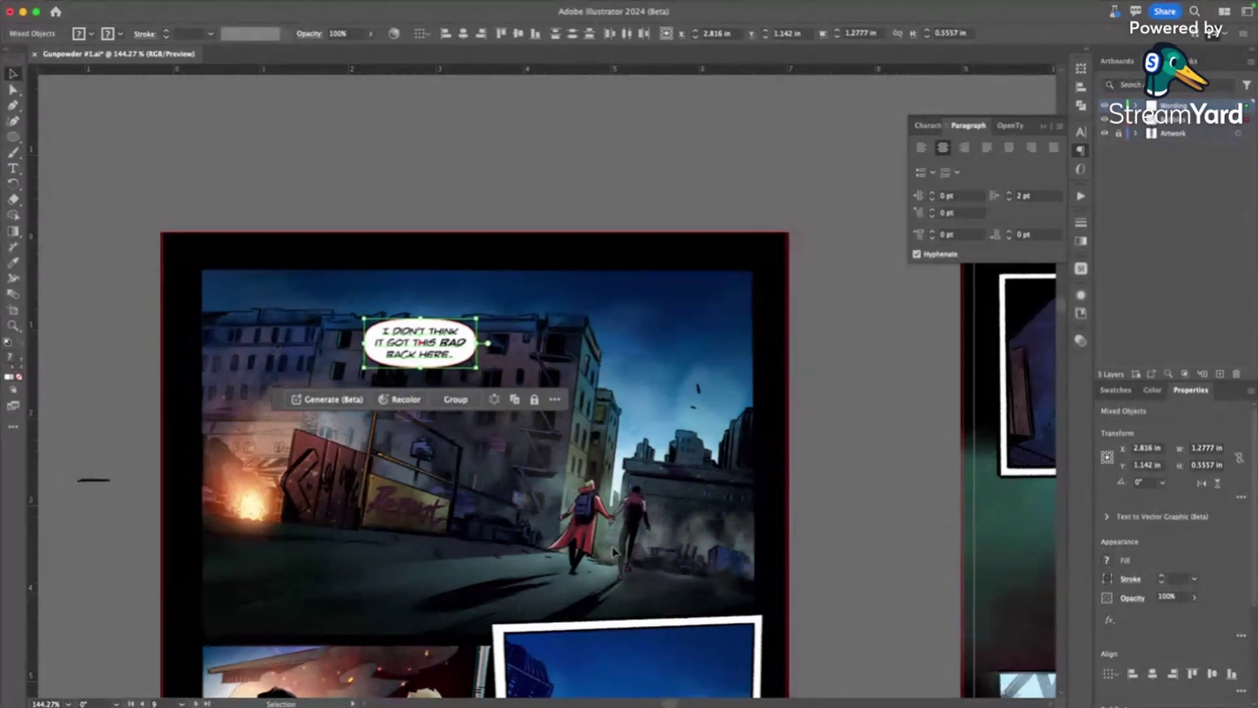
mouse_move(925, 681)
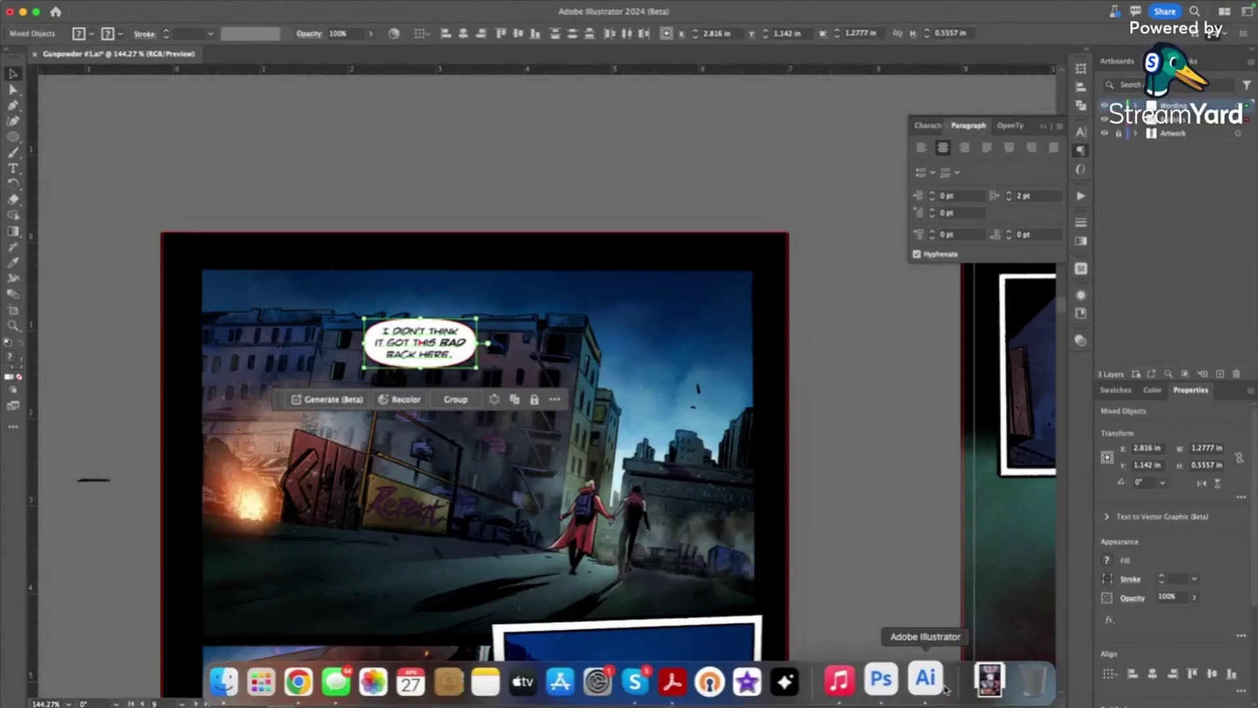
- Draw an ellipse about 2.18 × 0.83 in behind the "This place was always a dump" text, matching the first balloon's white fill and 1 pt stroke
scroll(395, 482, "down", 1)
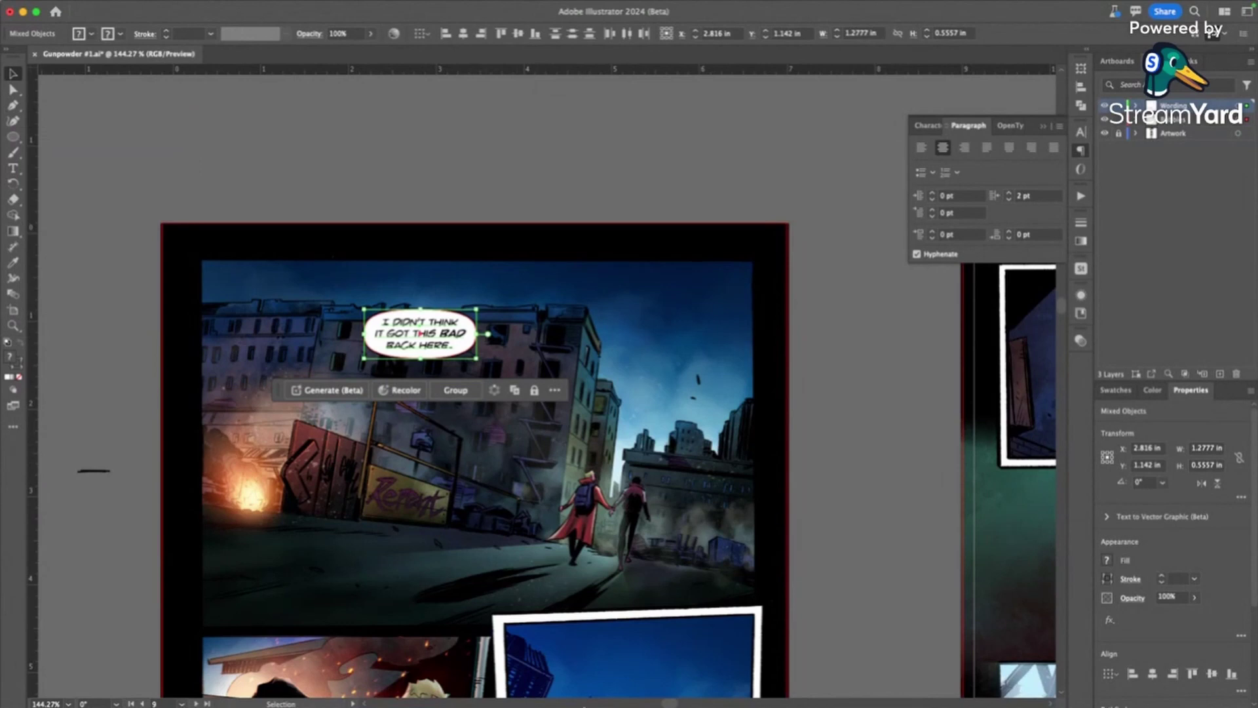
left_click_drag(664, 703, 515, 695)
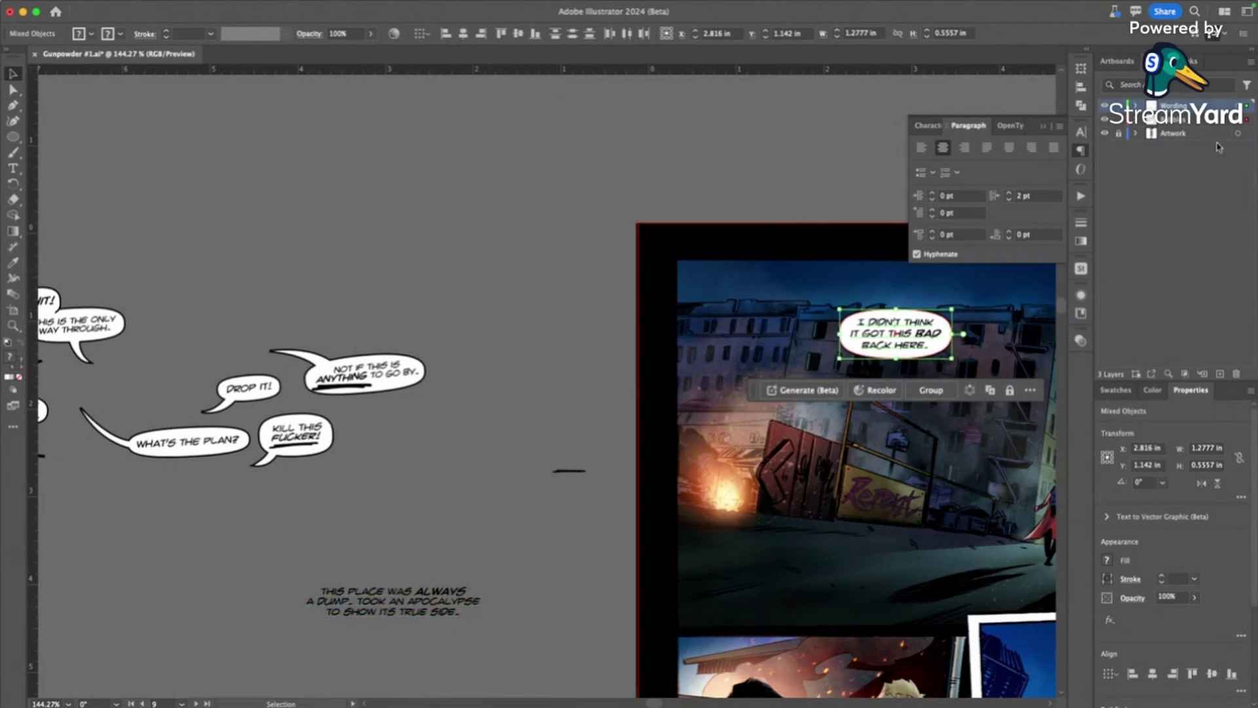
left_click(943, 354)
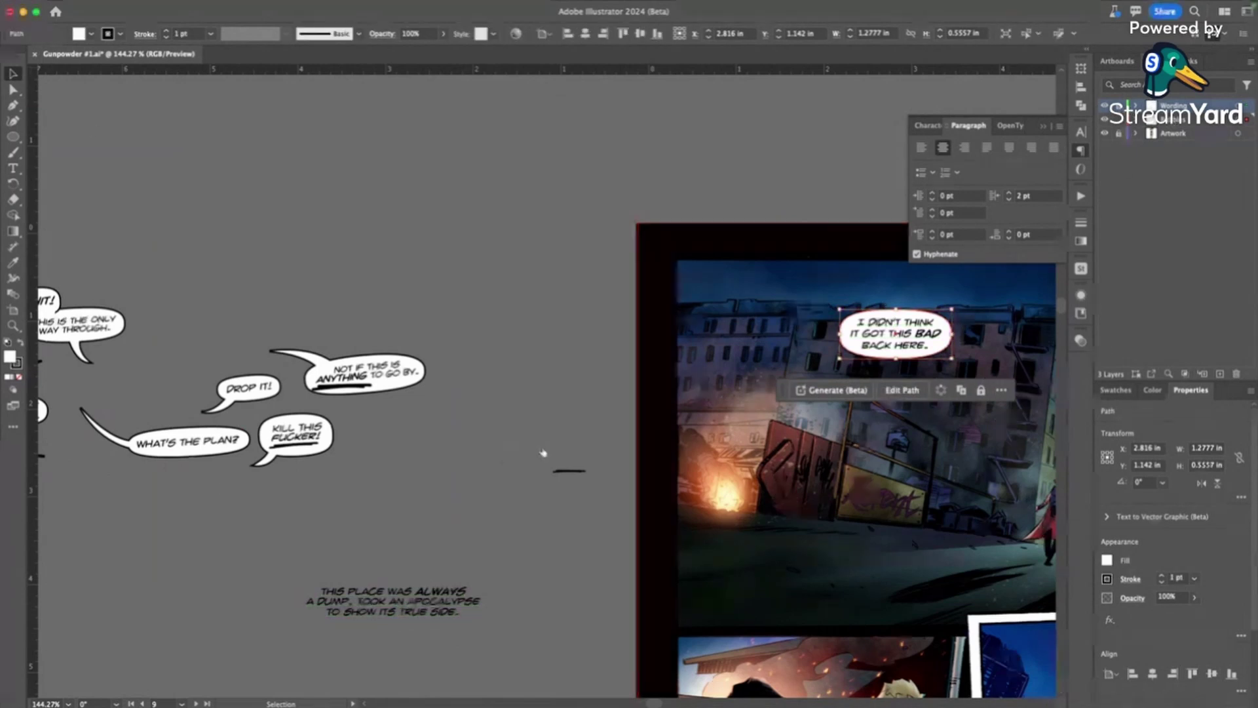
key("l")
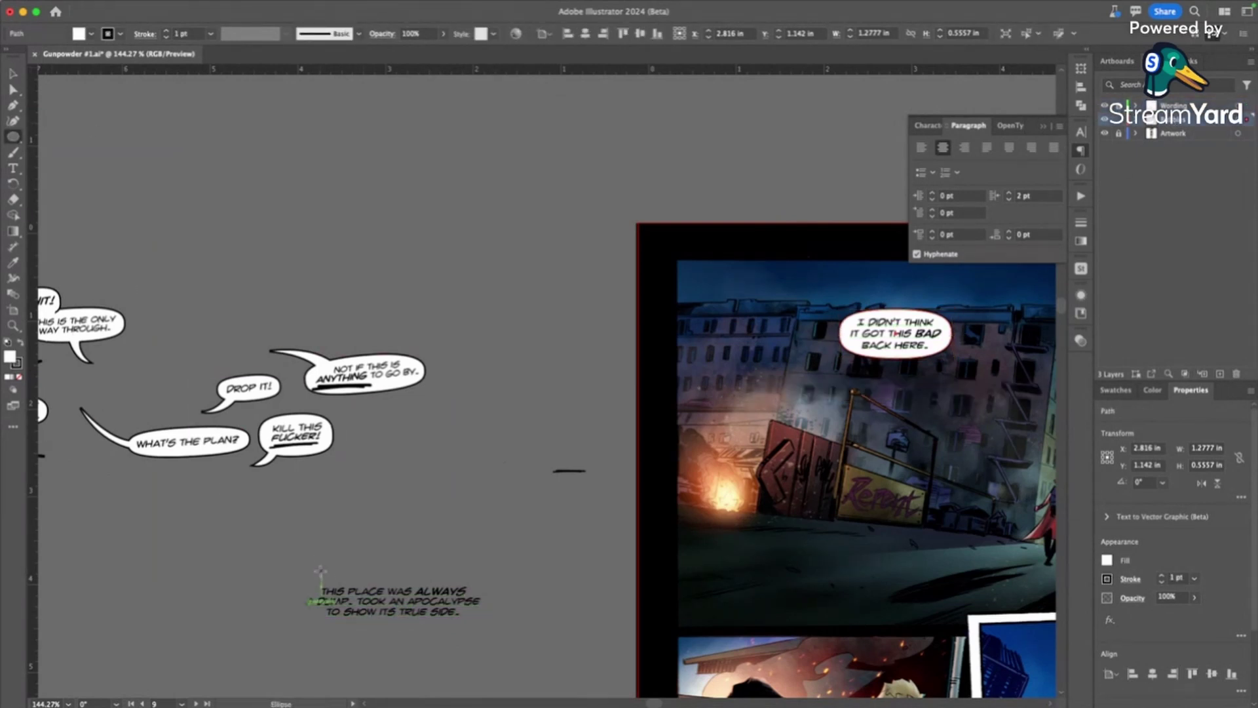
left_click_drag(306, 569, 496, 643)
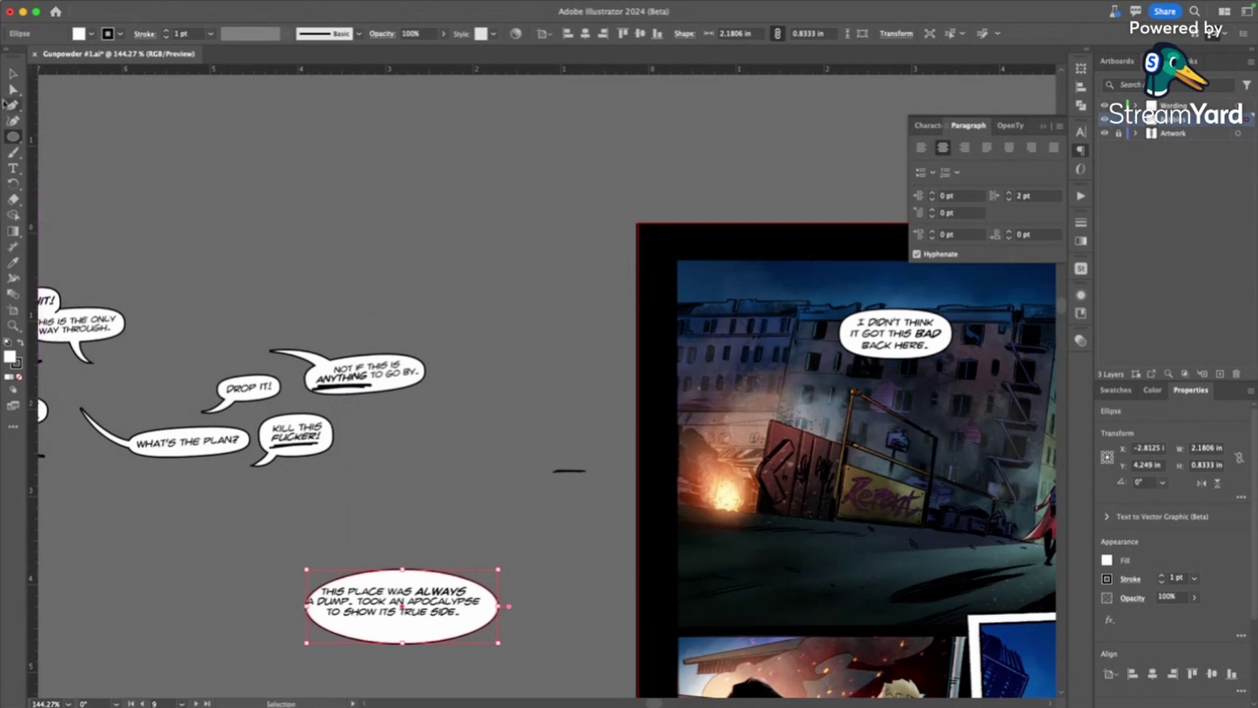
- Center the new ellipse and its dialogue text on each other horizontally and vertically, and deselect them
left_click(12, 74)
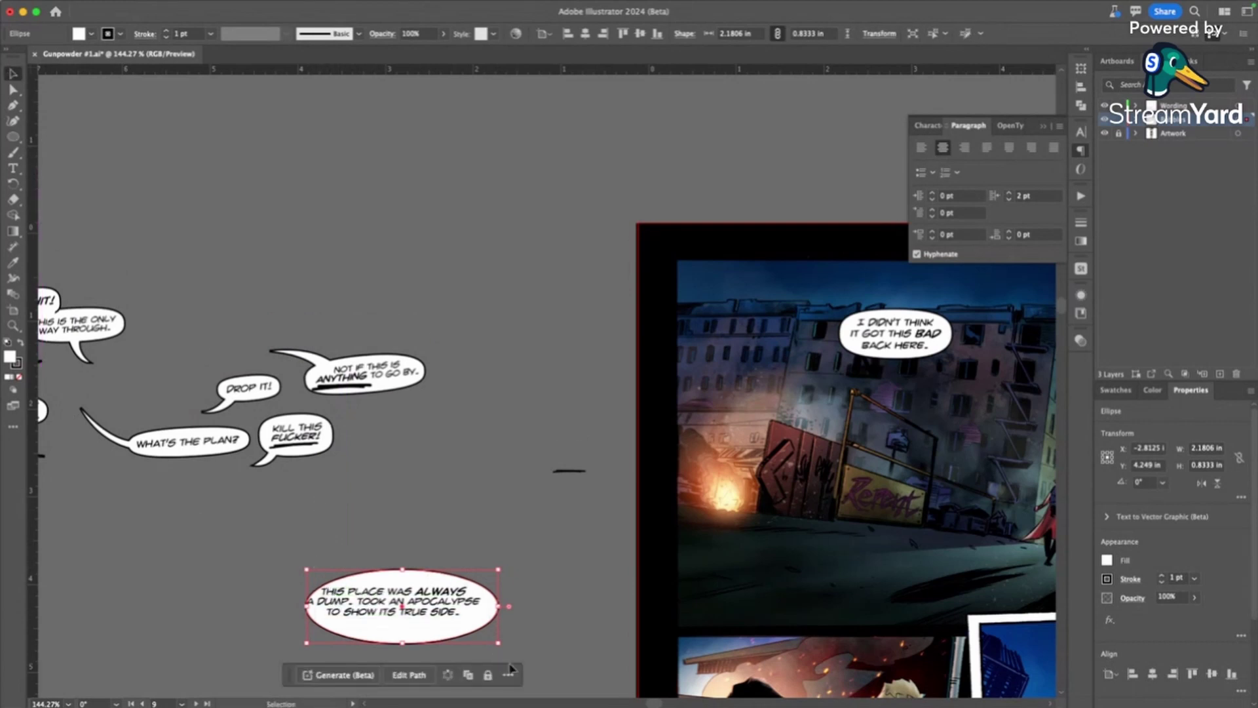
left_click_drag(510, 668, 506, 644)
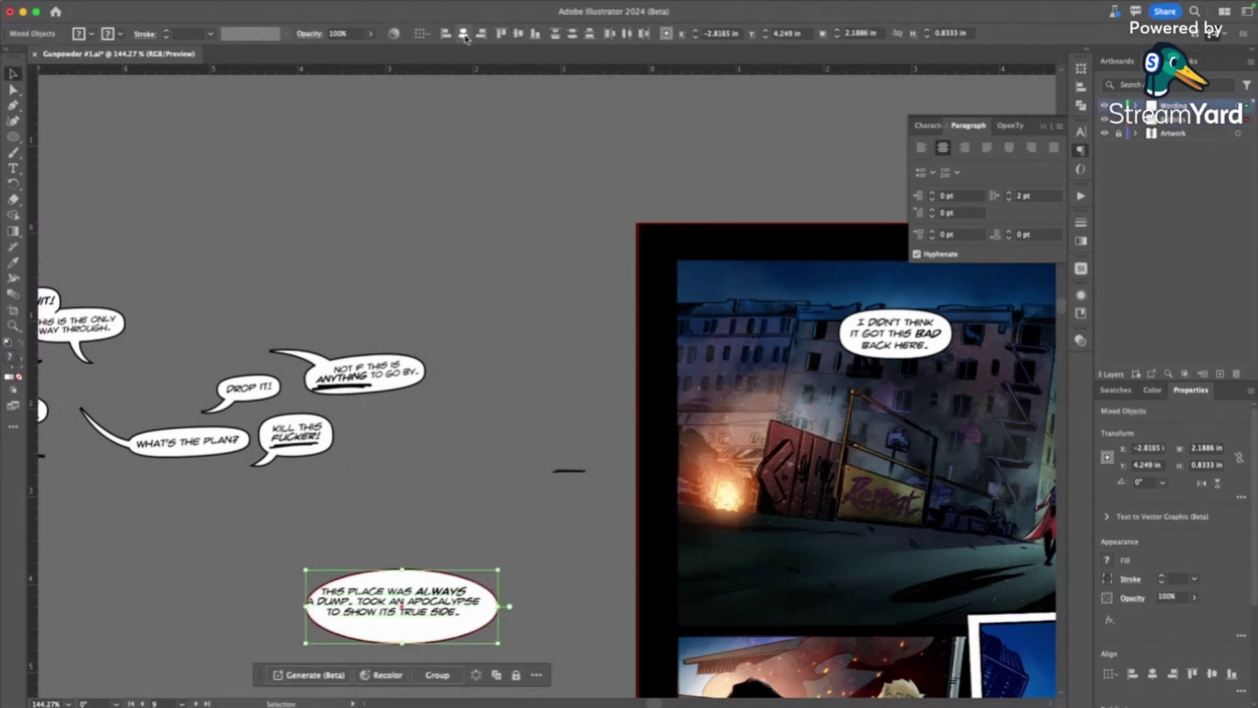
left_click(518, 33)
left_click(467, 537)
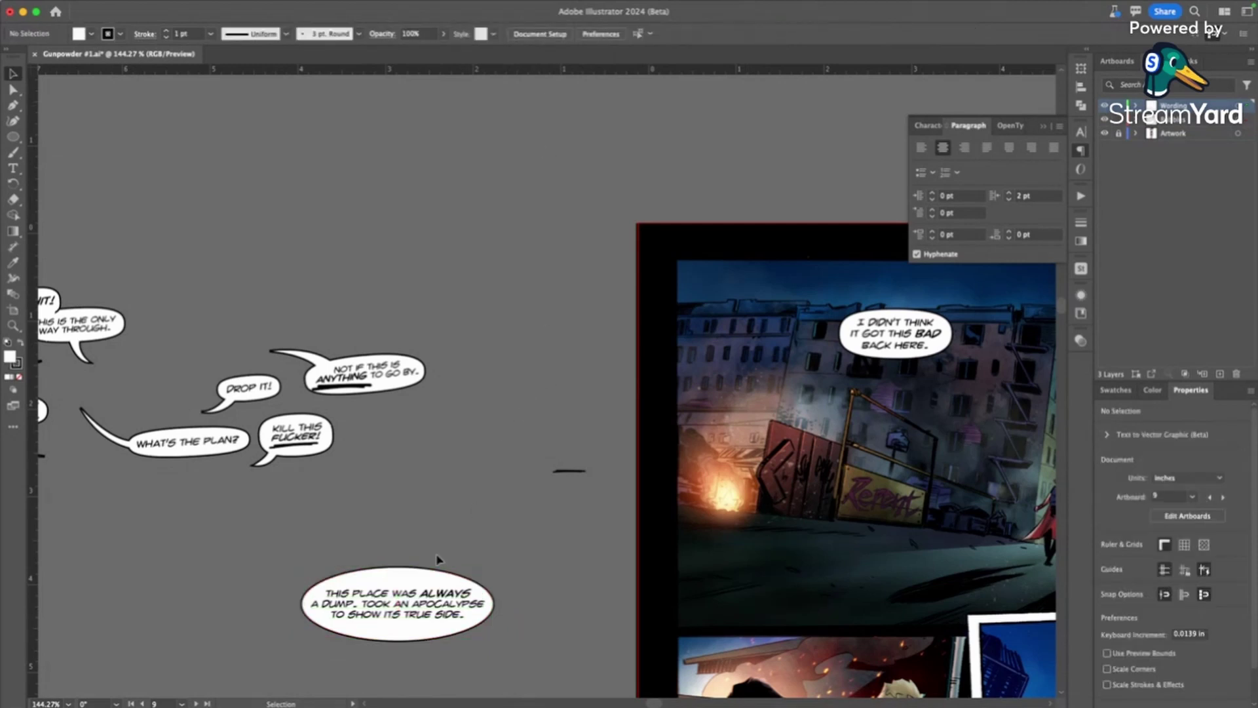
- Resize the ellipse to about 2.25 × 0.63 in so it fits closely around the three lines of dialogue
left_click(397, 572)
left_click_drag(397, 567, 398, 575)
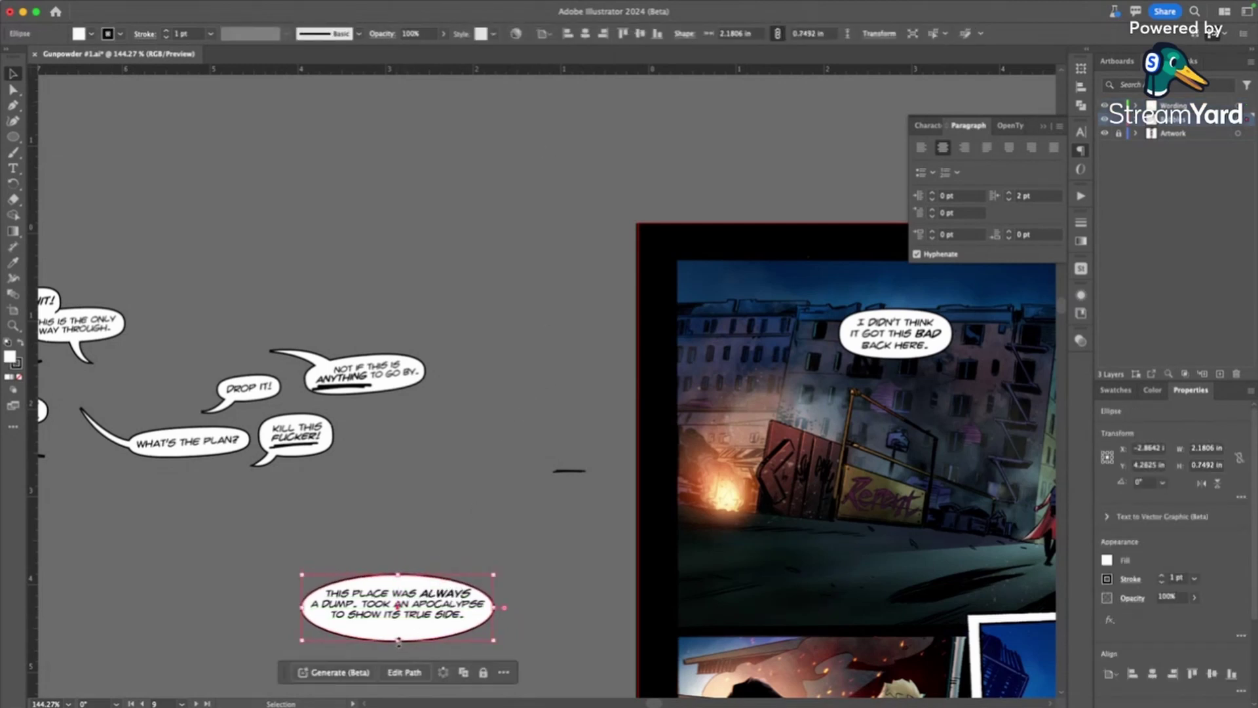
left_click_drag(398, 642, 399, 631)
left_click_drag(495, 601, 502, 602)
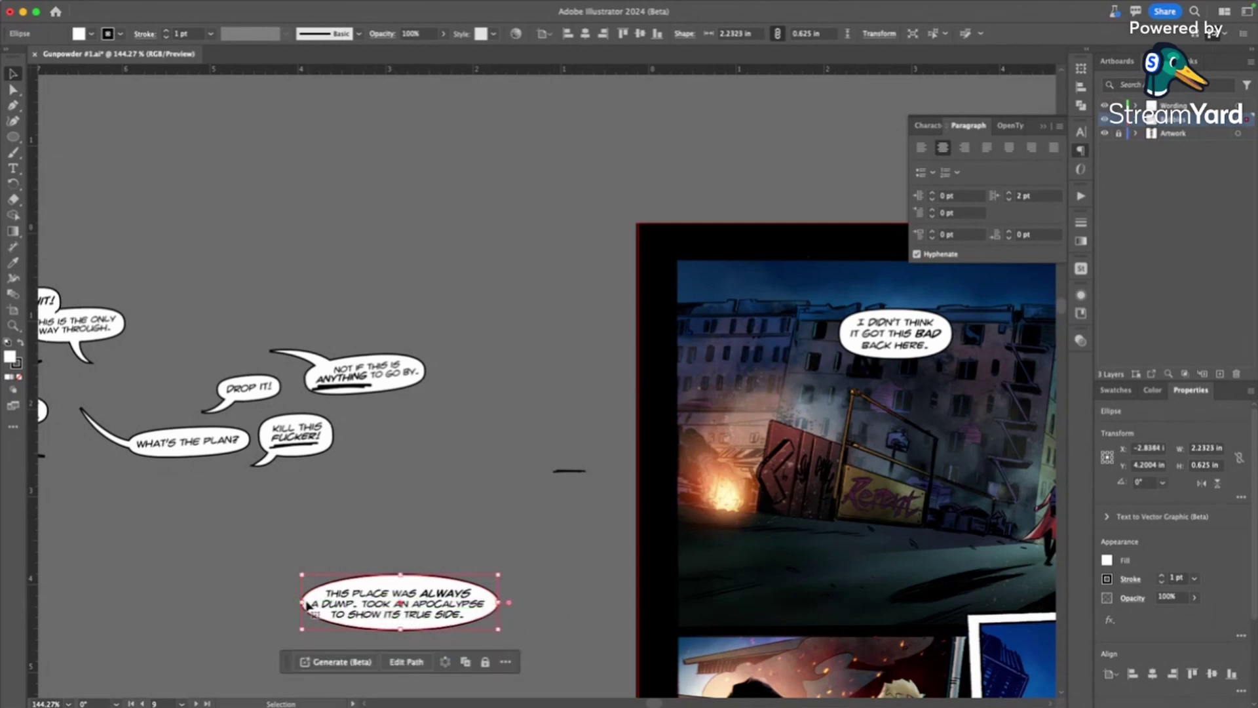
left_click_drag(302, 602, 302, 600)
left_click(359, 539)
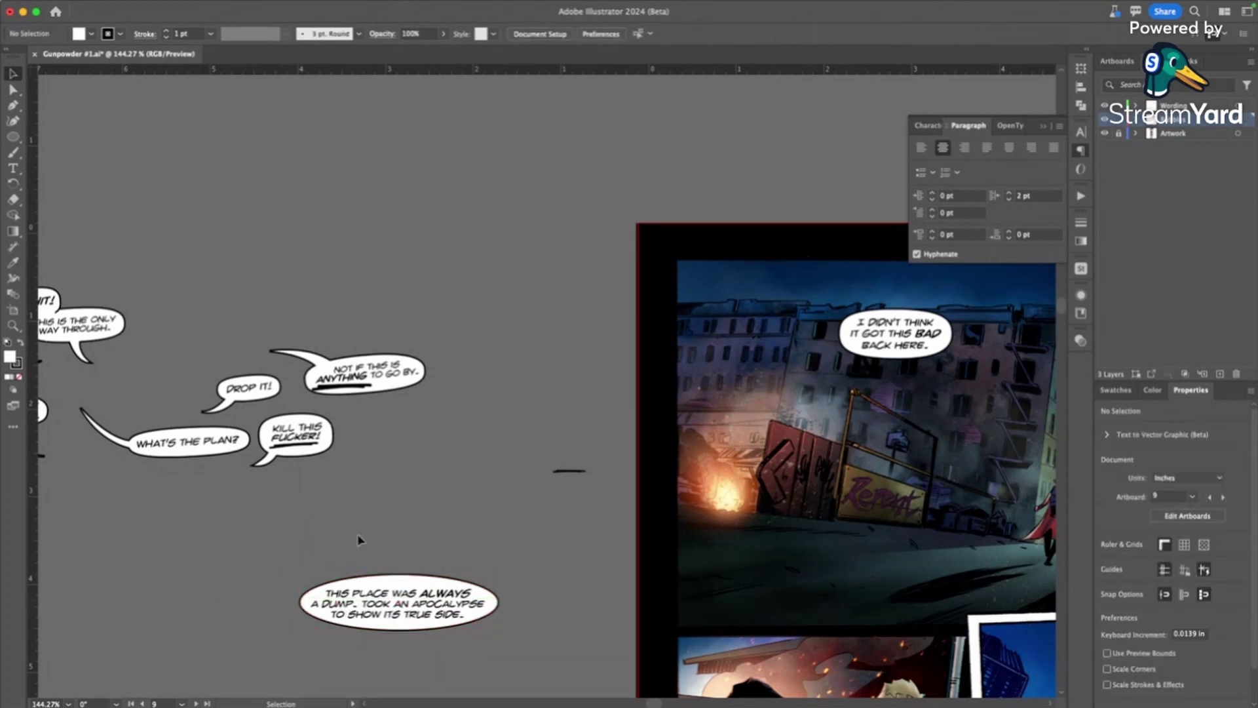
- Realign the resized ellipse and its text by their centers in both directions, and deselect them
left_click_drag(480, 657, 472, 612)
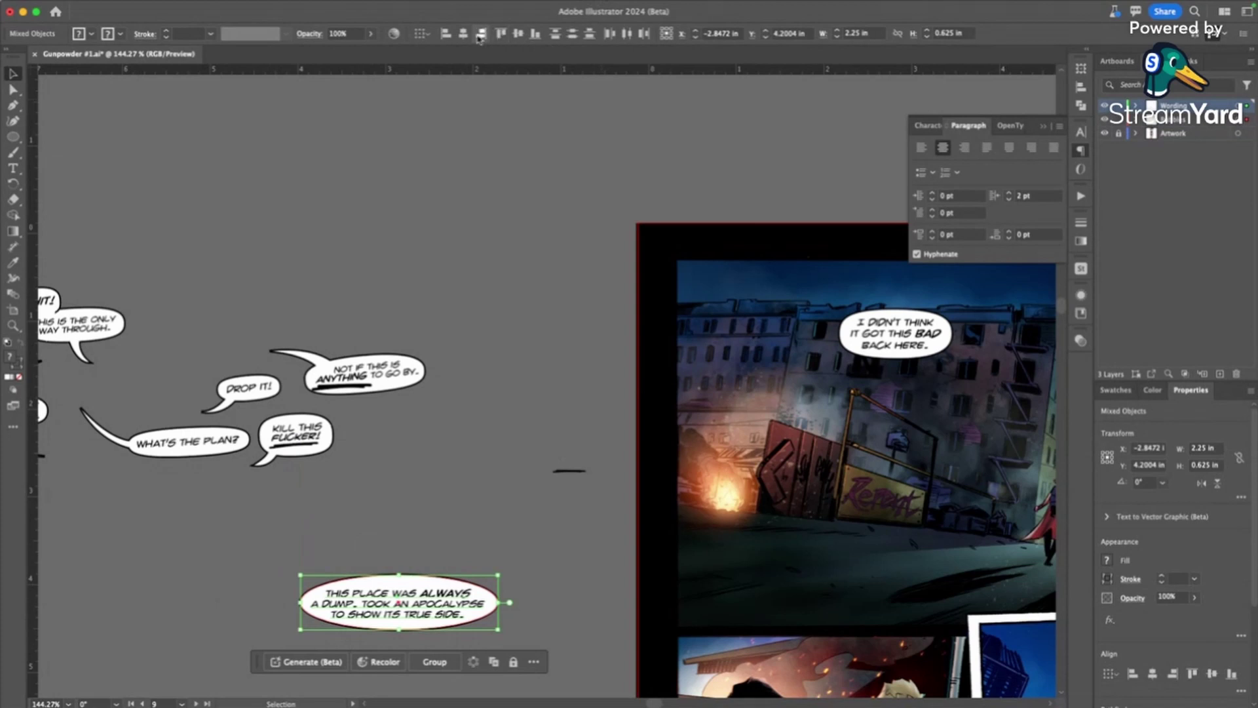
key("Left")
key("Down")
left_click(452, 525)
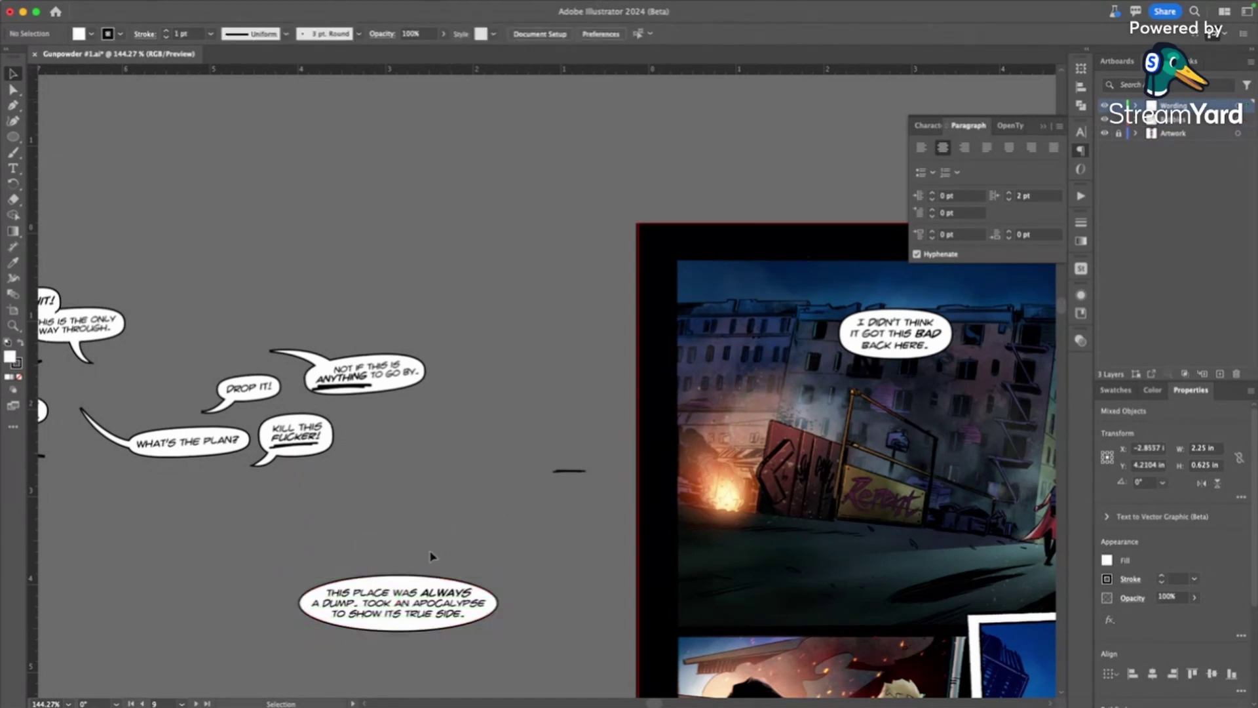
- Lengthen both direction handles of the new ellipse's top anchor point horizontally outward to flatten its upper edge
left_click(13, 89)
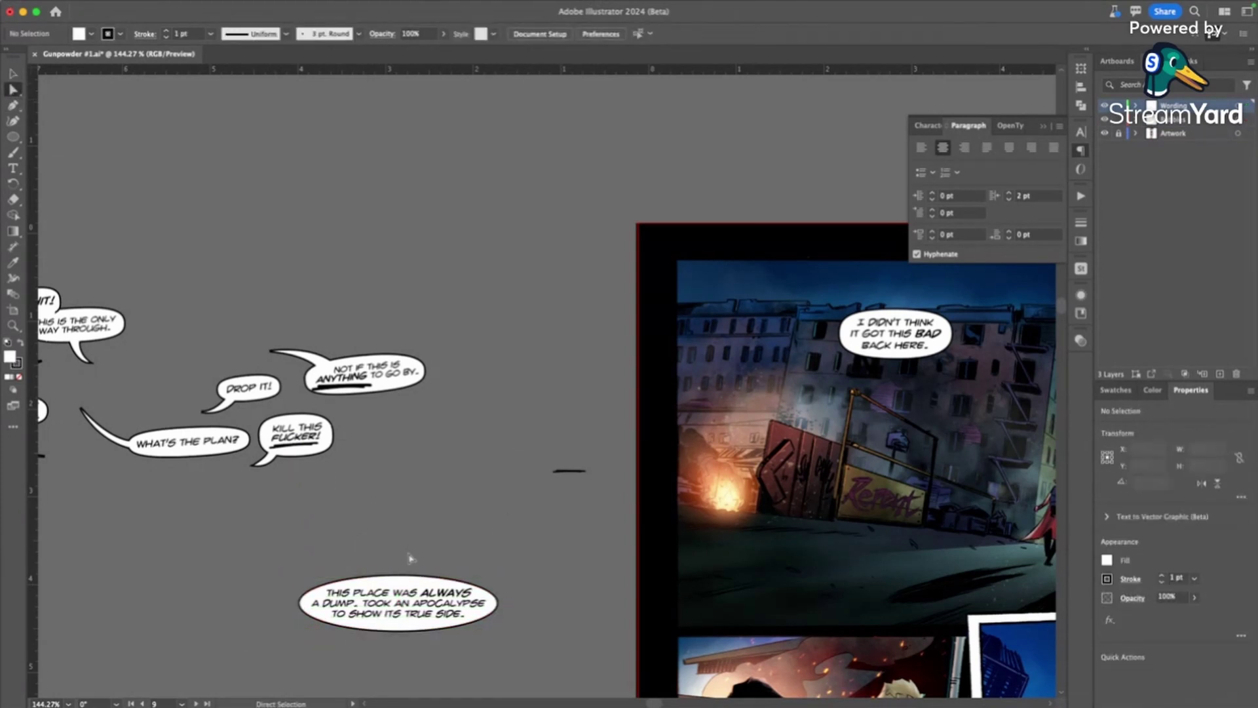
left_click(399, 576)
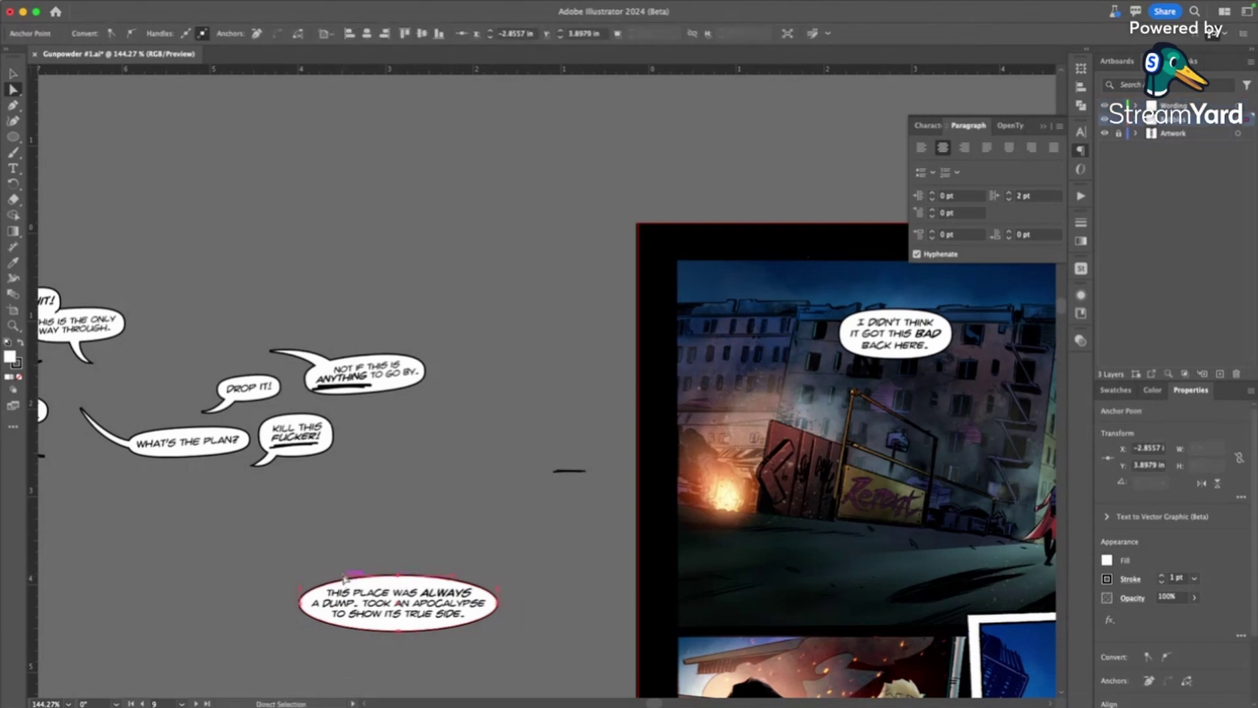
left_click_drag(345, 576, 300, 520)
key("super+z")
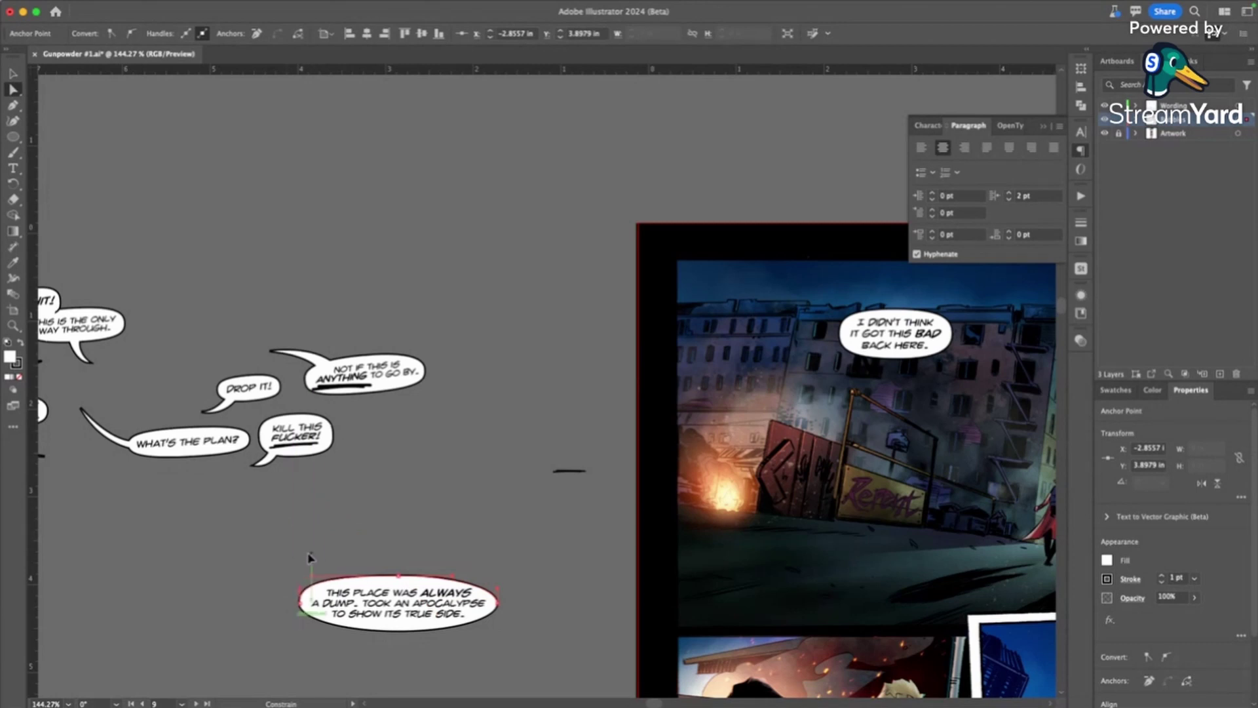
left_click_drag(311, 556, 351, 560)
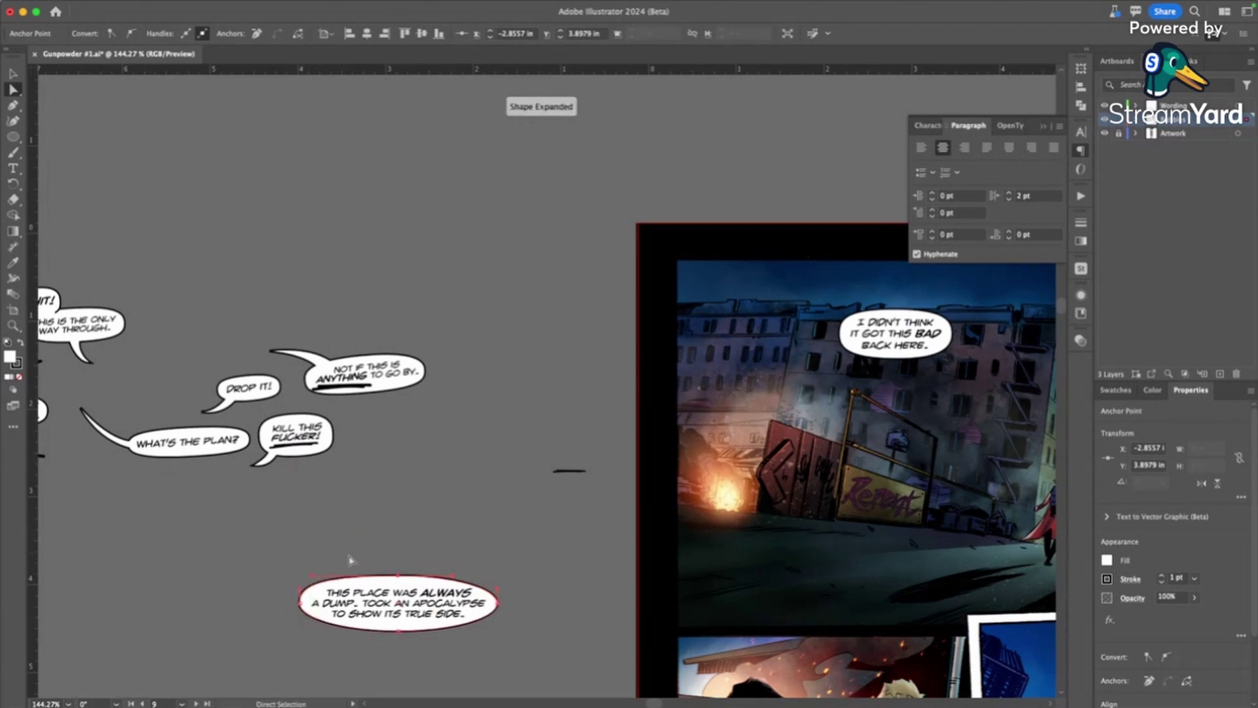
left_click_drag(454, 579, 477, 581)
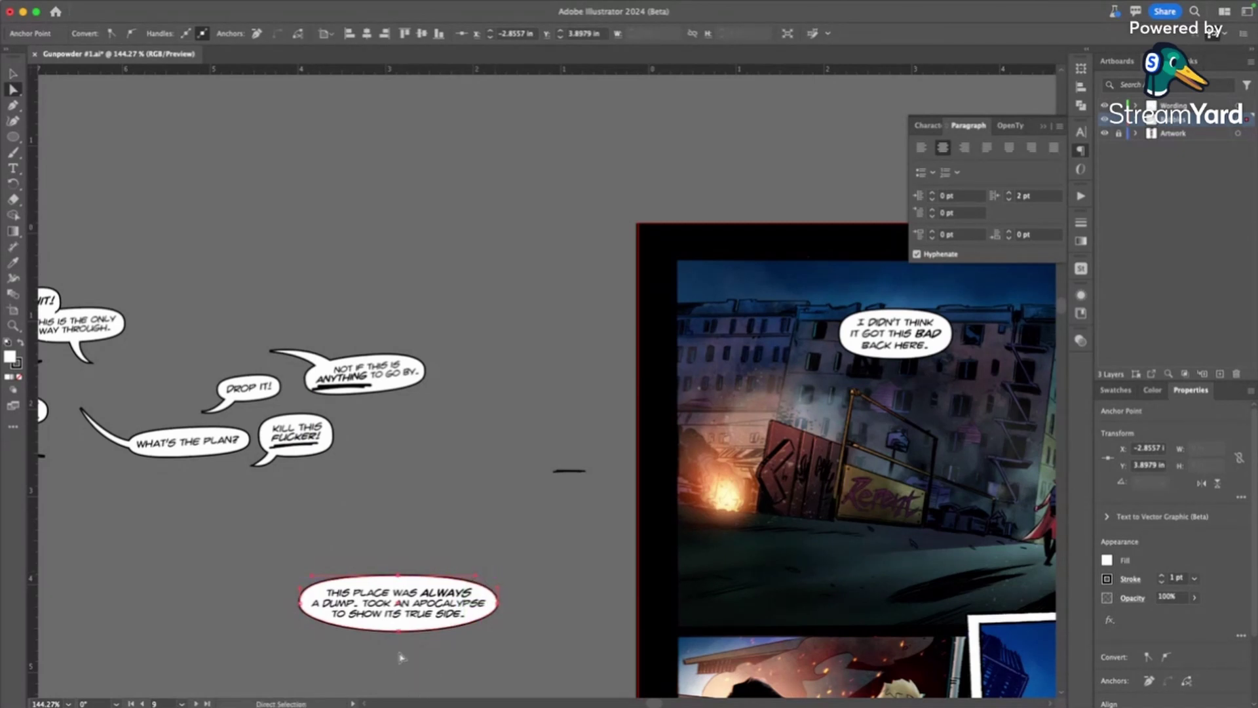
- Lengthen both direction handles of the new ellipse's bottom anchor point outward to flatten its lower edge, and deselect the shape
left_click(399, 632)
left_click_drag(454, 634, 479, 638)
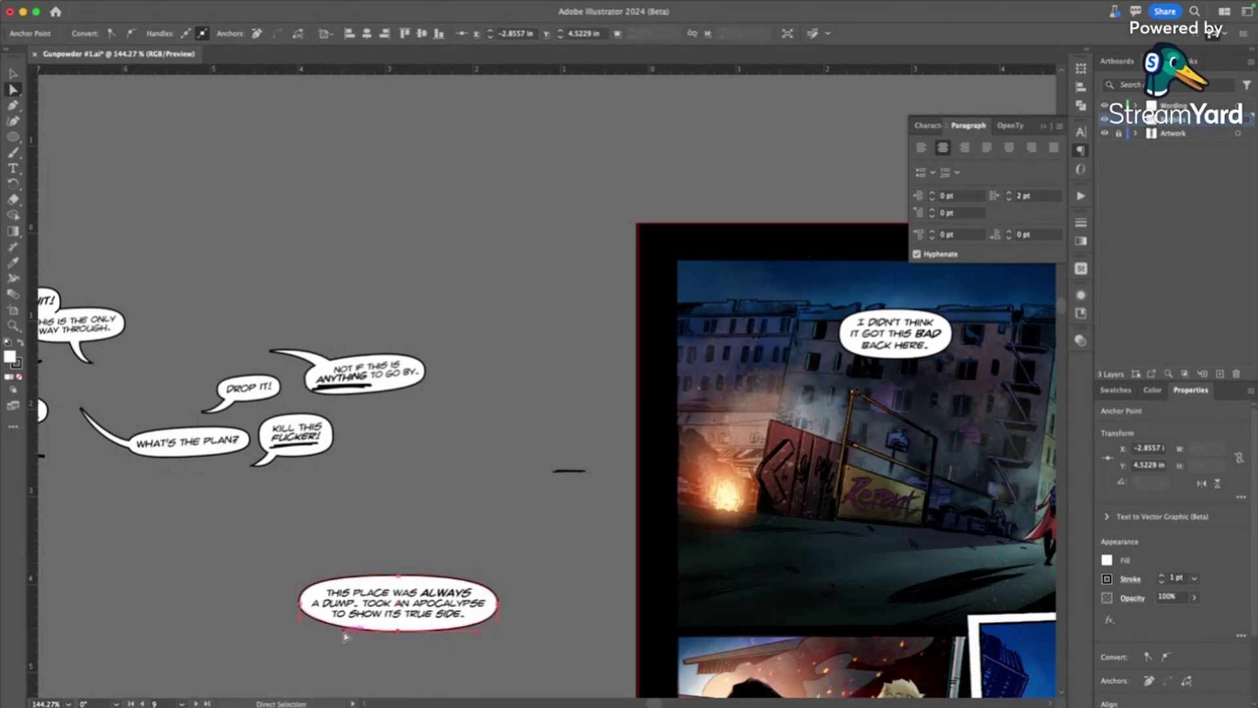
left_click_drag(345, 634, 321, 635)
left_click(13, 73)
left_click(419, 528)
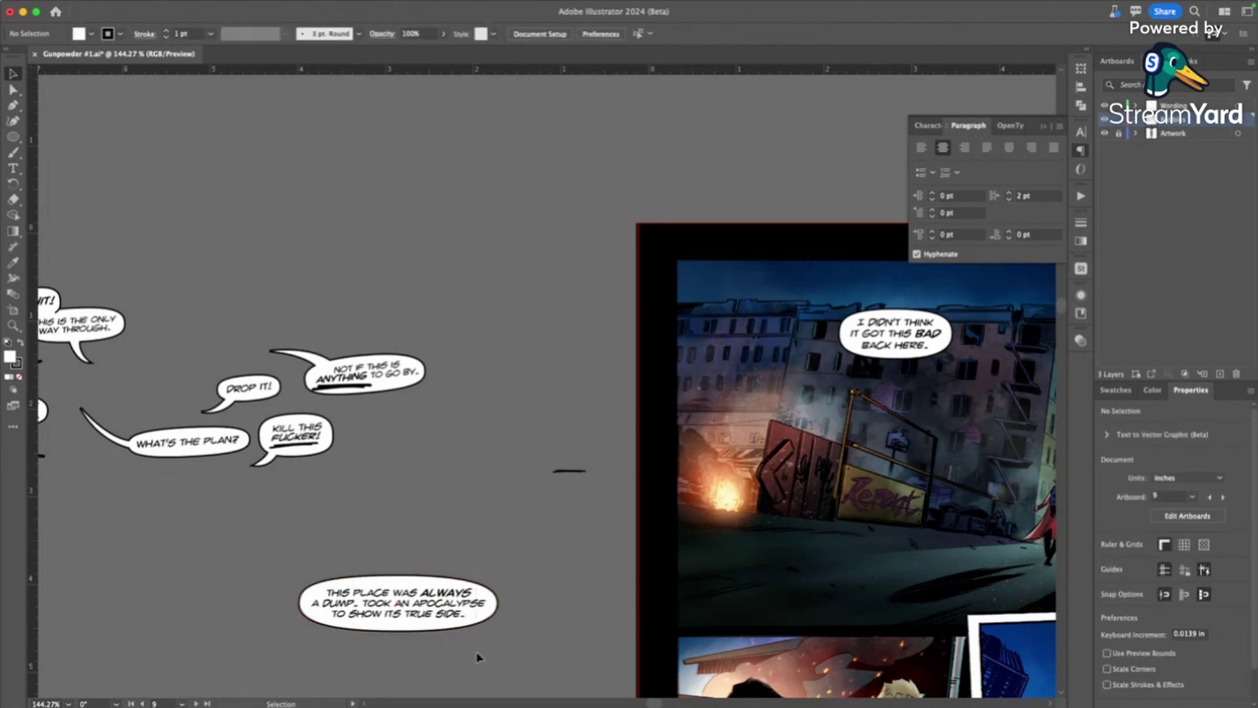
- Recenter the text in the flattened balloon and move both onto the street in Page 9's first panel, at about X 2.87 in, Y 3.64 in
left_click_drag(478, 657, 467, 619)
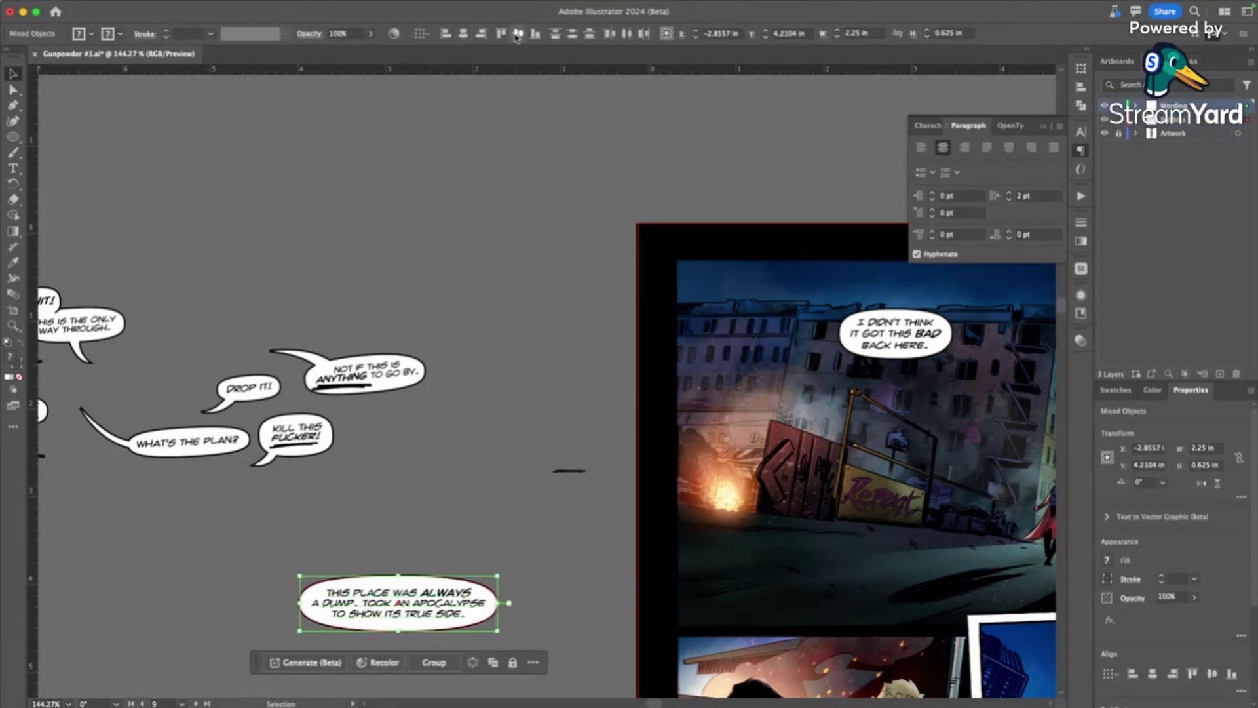
left_click(450, 527)
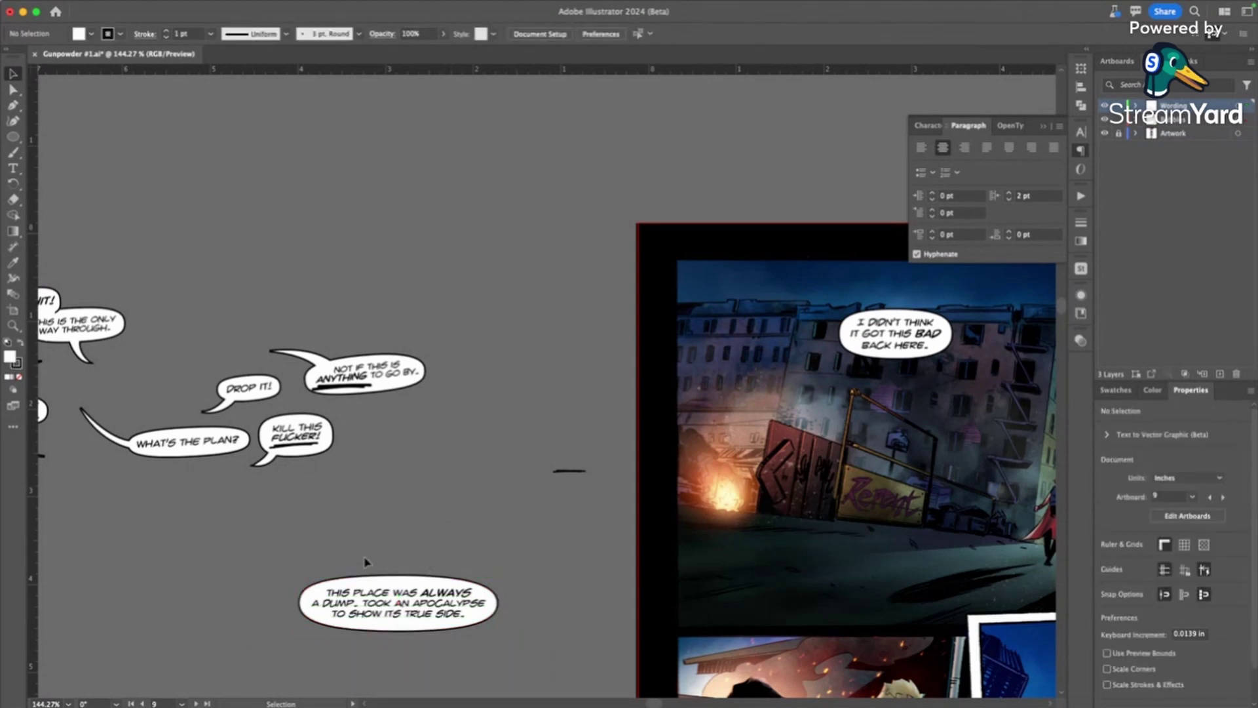
left_click(469, 628)
left_click_drag(404, 609, 907, 560)
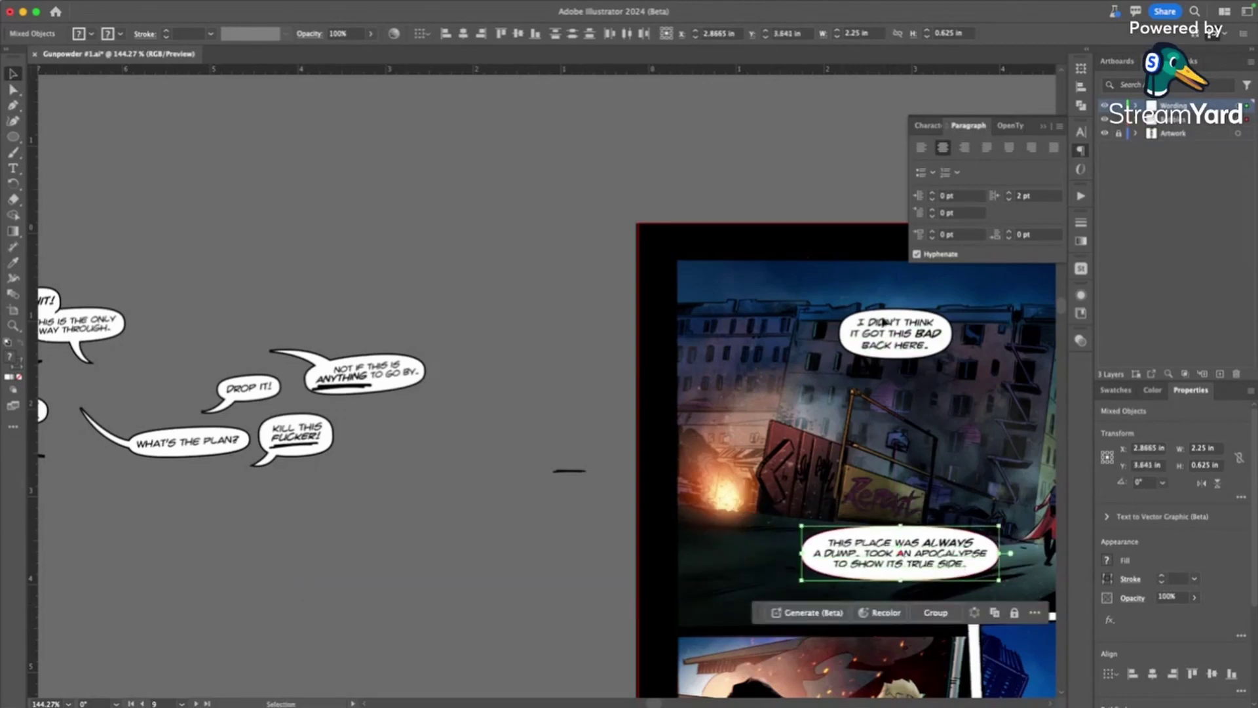
- Move the "I didn't think it got this bad" balloon toward the panel's left side, at about X 1.47 in, Y 1.25 in, and deselect it
left_click(914, 342)
left_click_drag(914, 342, 799, 351)
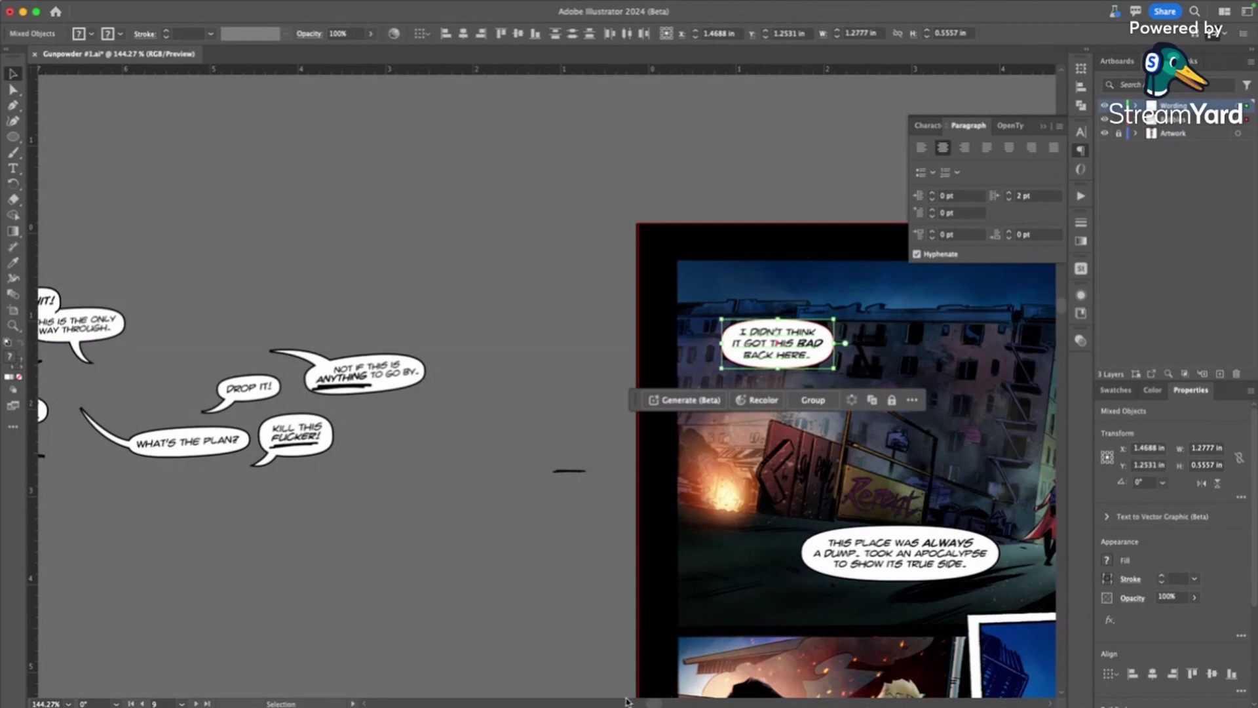
left_click_drag(654, 703, 664, 702)
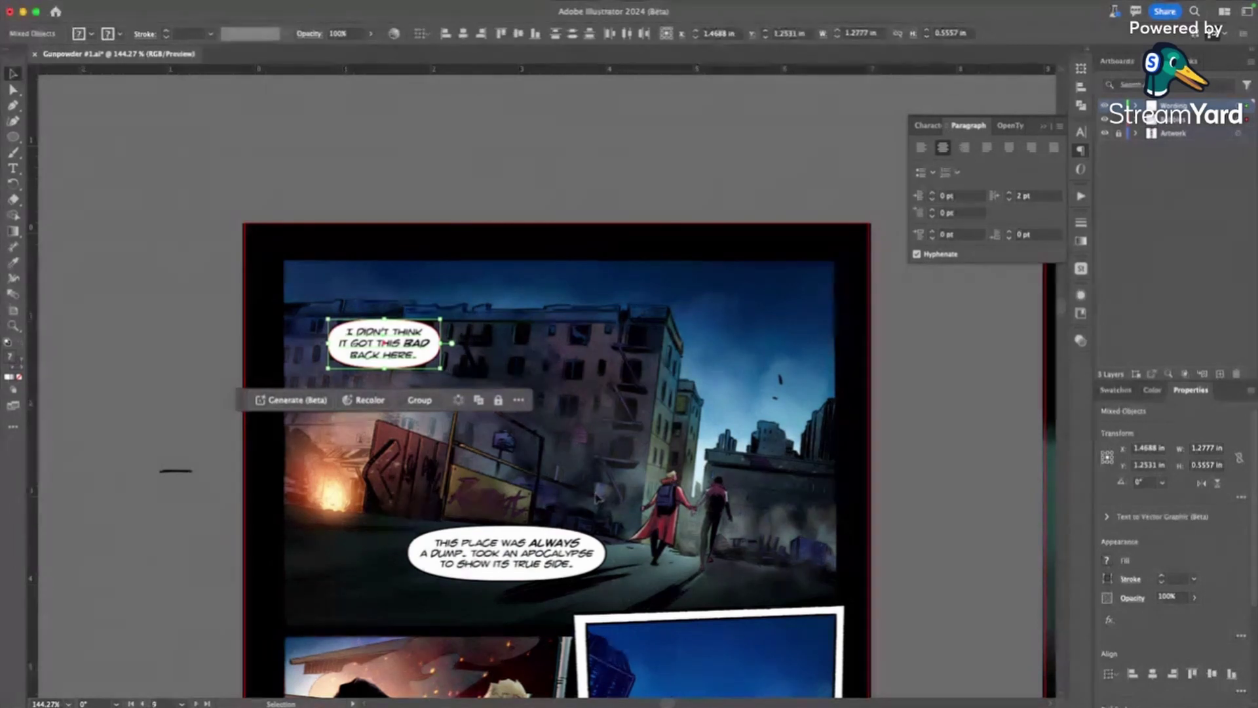
left_click(73, 145)
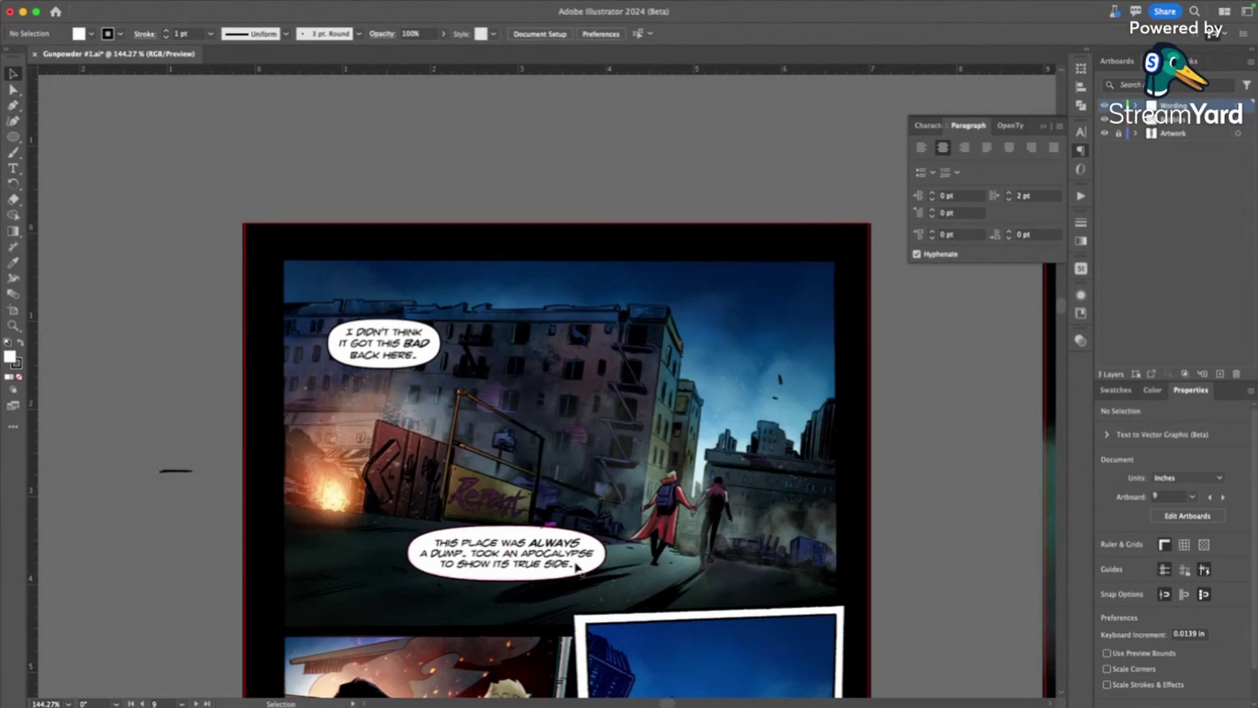
- Shift the "This place was always a dump" balloon to about X 2.78 in, Y 3.72 in, and the first balloon to about X 1.48 in, Y 1.13 in
left_click(535, 550)
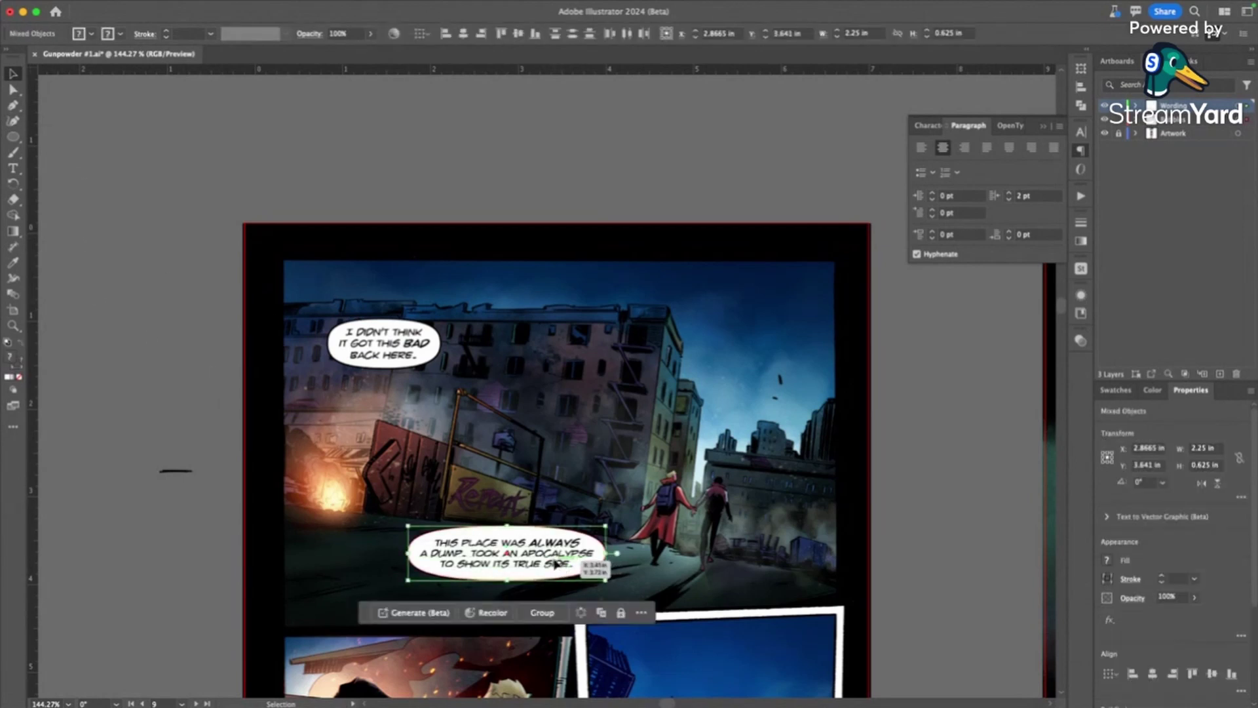
left_click_drag(555, 566, 547, 574)
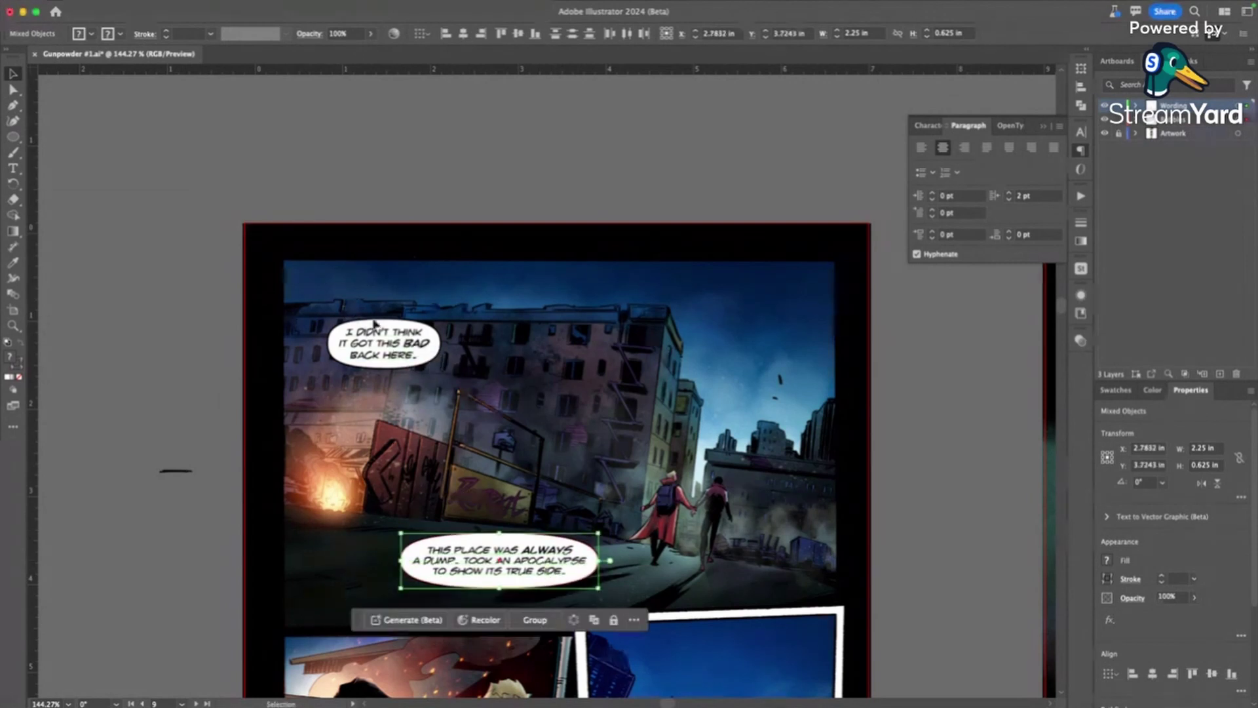
left_click(385, 354)
left_click_drag(385, 354, 383, 340)
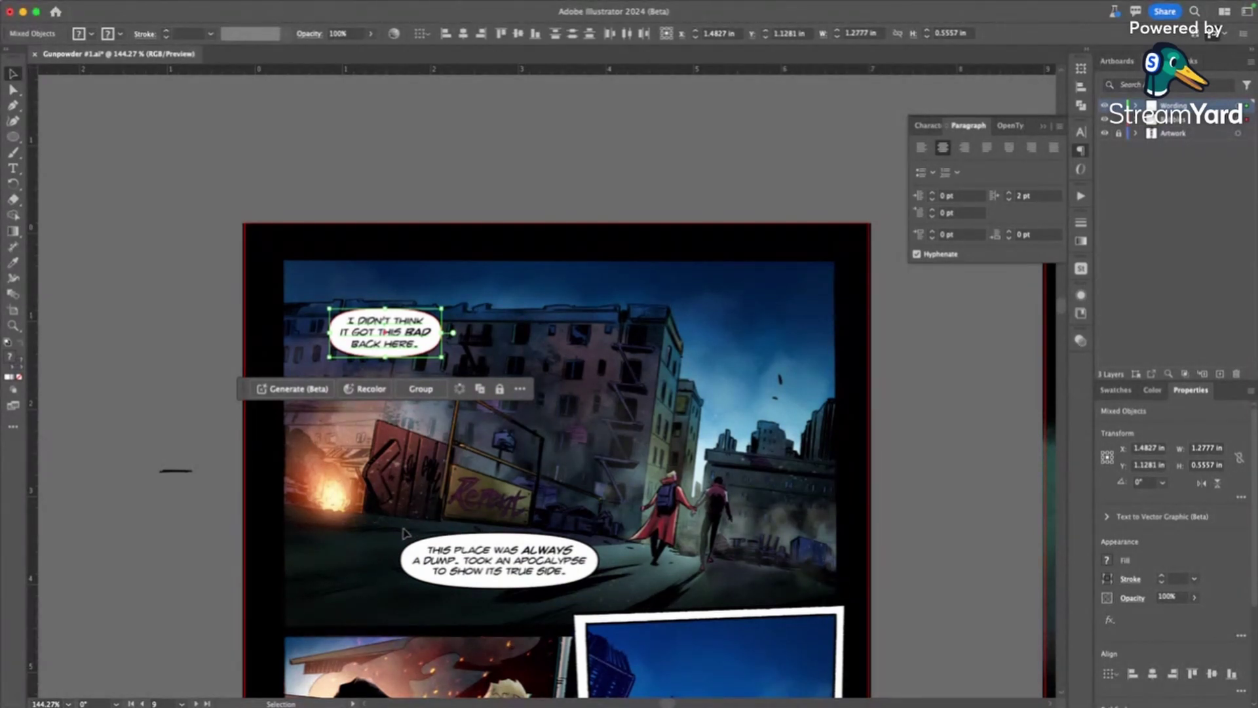
- Move the first balloon to the panel's upper middle at about X 3.22 in, Y 0.75 in, and park the second on the pasteboard above the page
left_click_drag(379, 330, 529, 296)
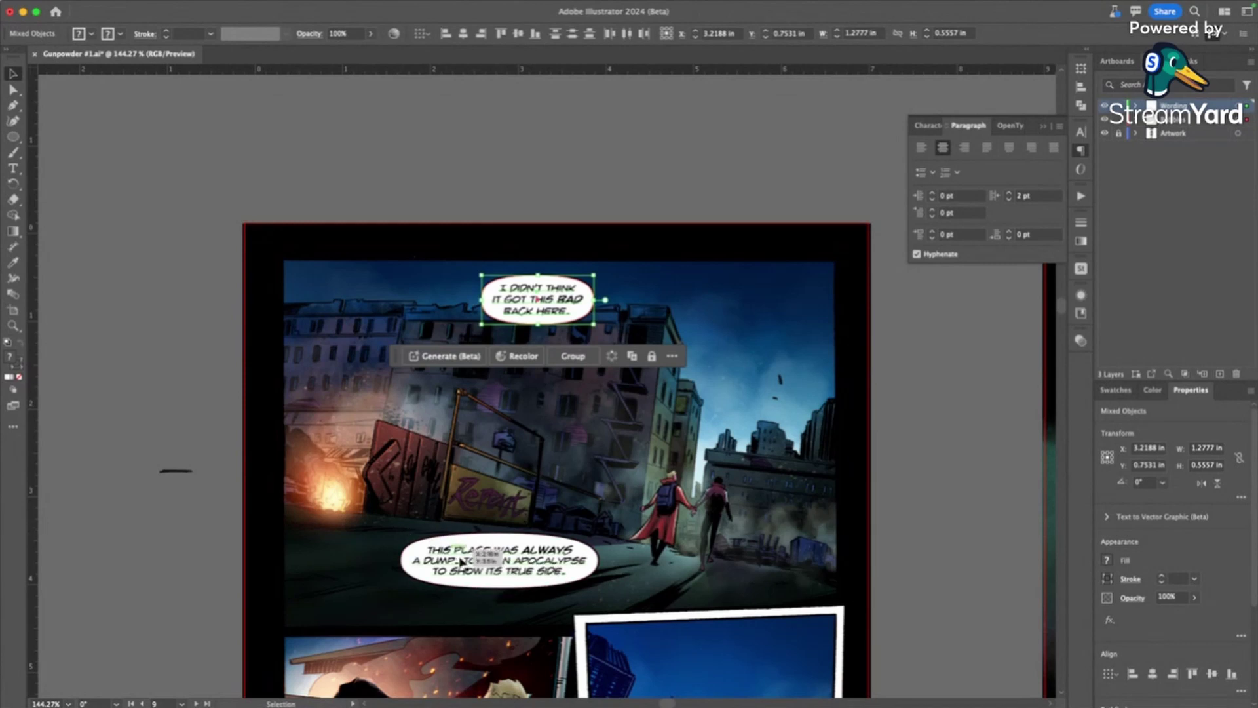
left_click(497, 521)
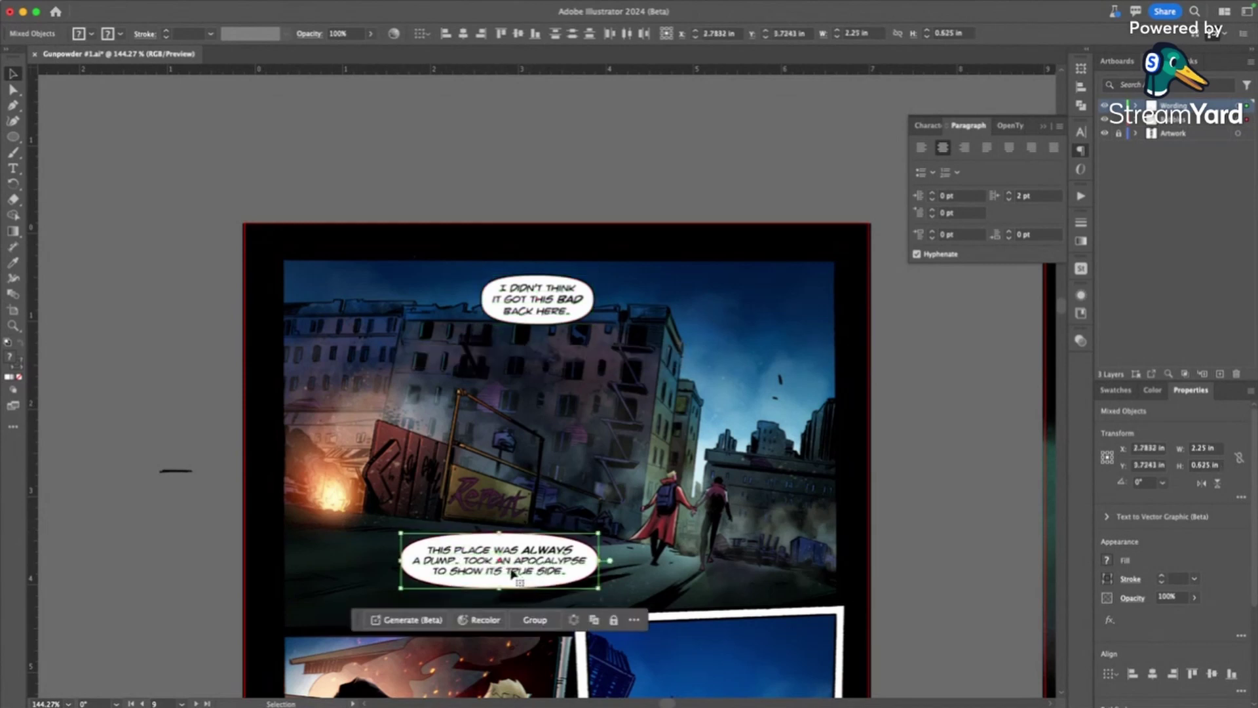
left_click_drag(496, 521, 190, 106)
left_click(436, 174)
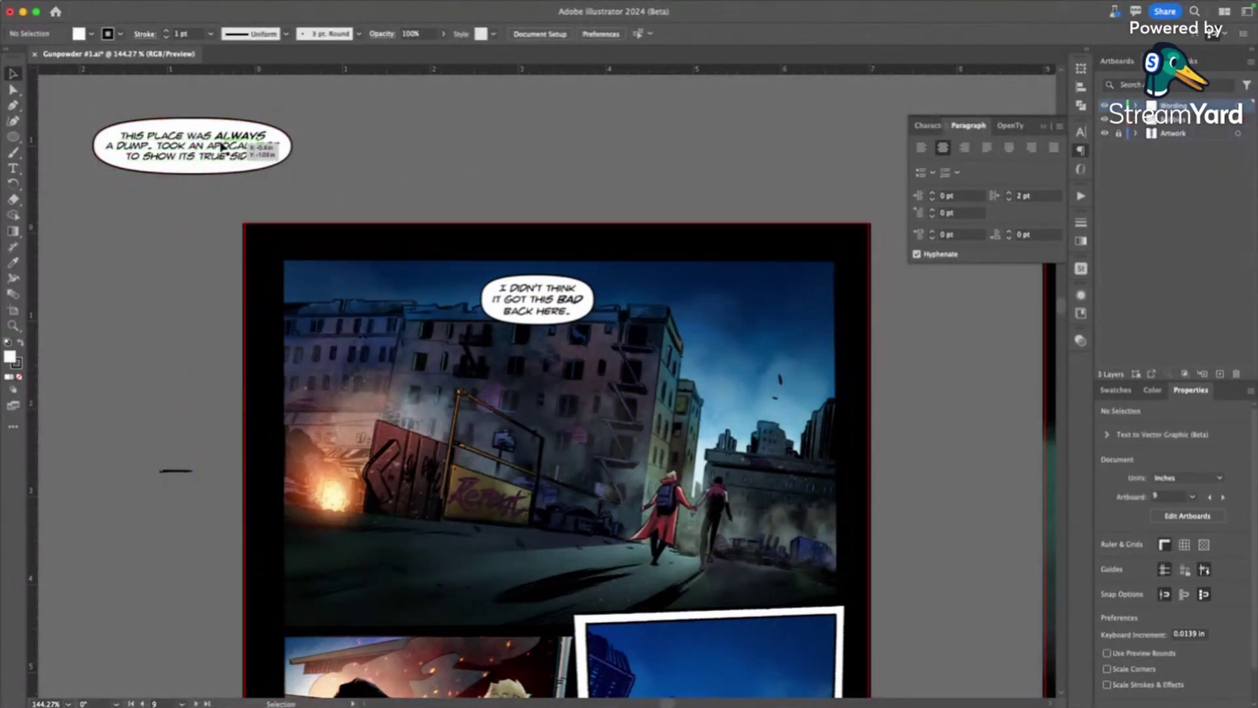
- Move the "This place was always a dump" dialogue out of its balloon and rebreak it before "always" and after "dump."
left_click_drag(220, 149, 169, 255)
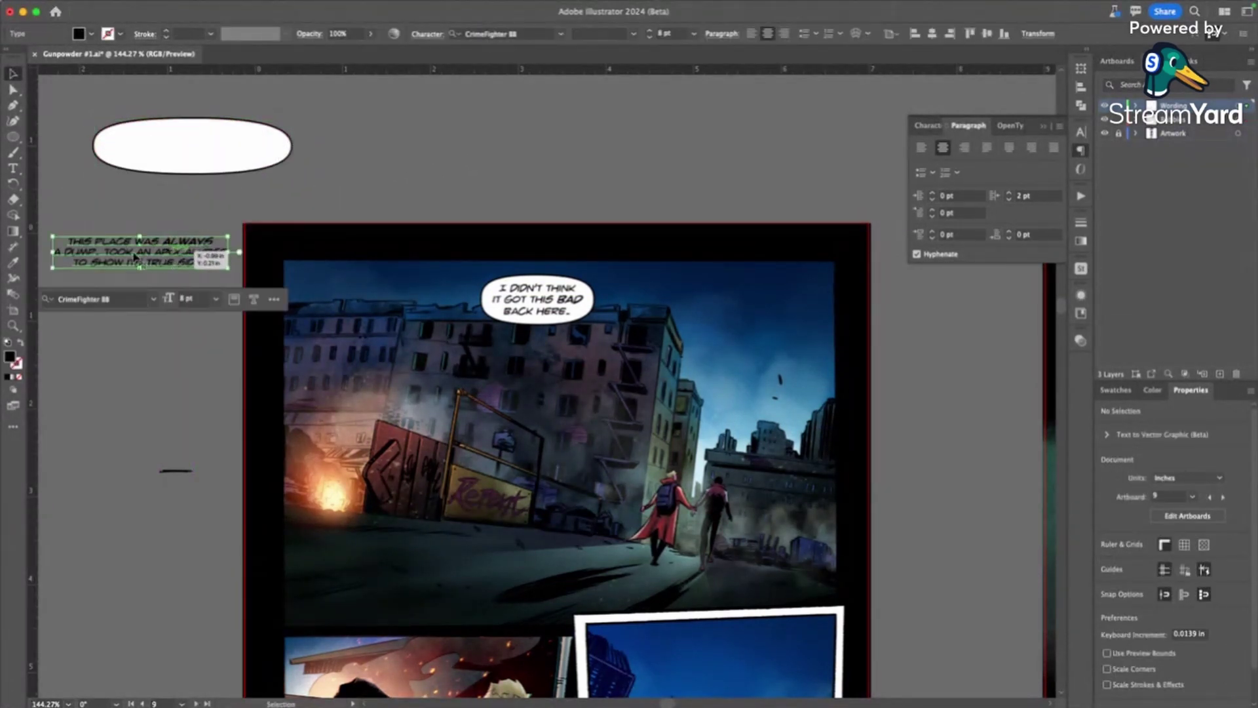
left_click(13, 168)
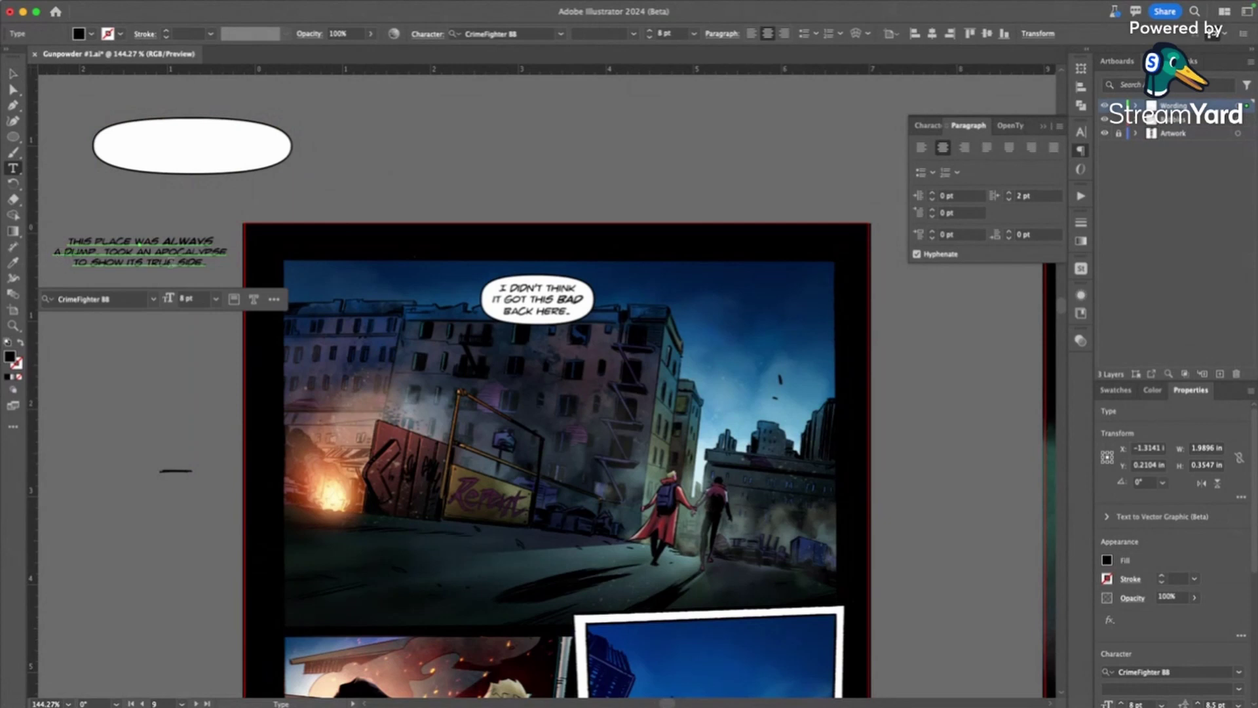
left_click(167, 241)
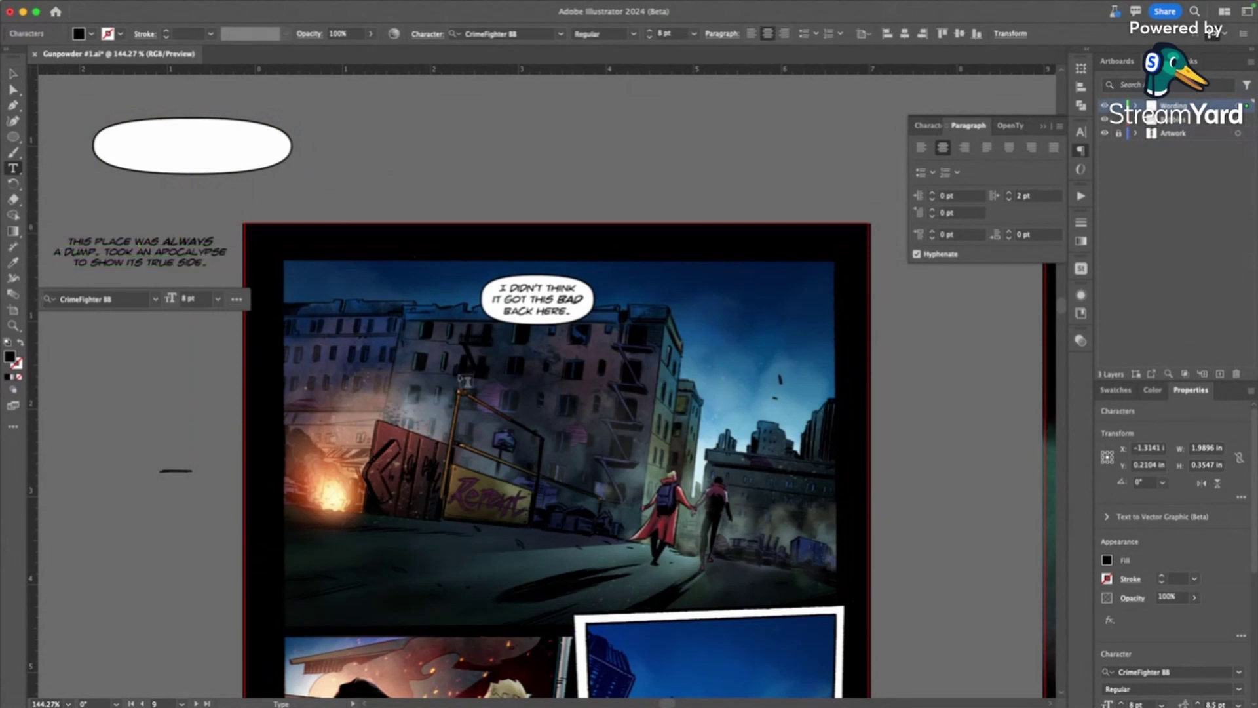
key("Return")
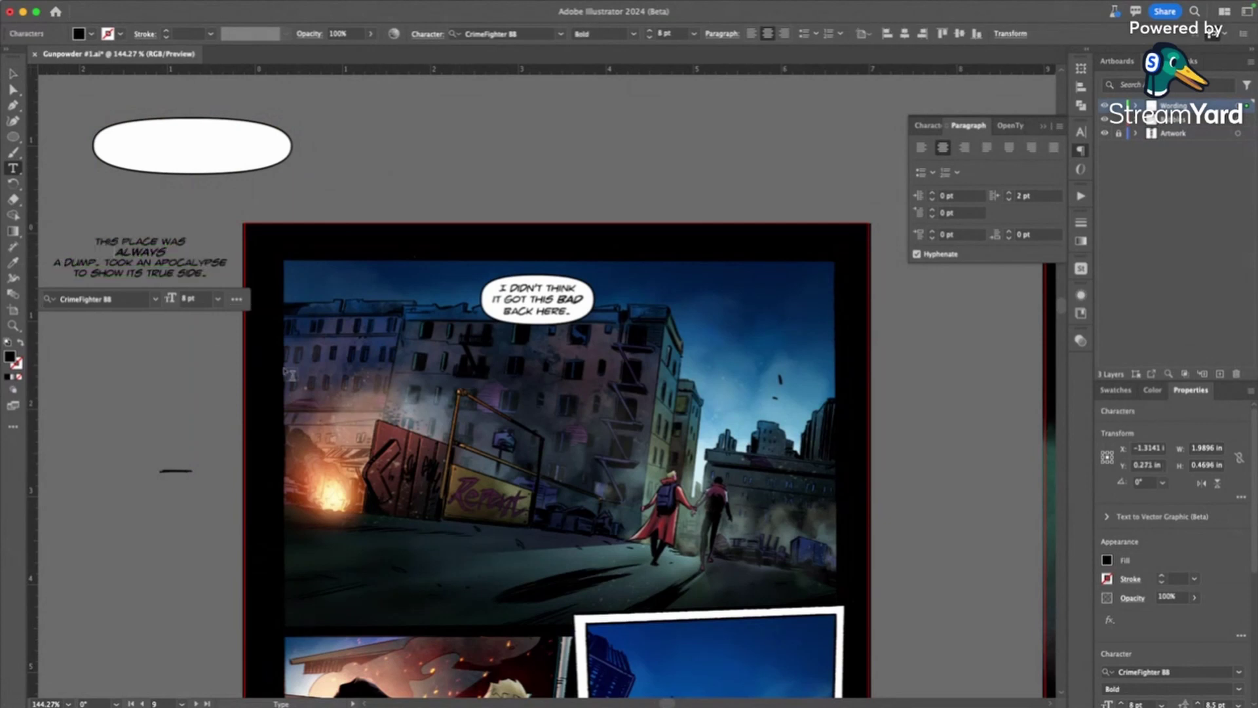
left_click(57, 262)
key("BackSpace")
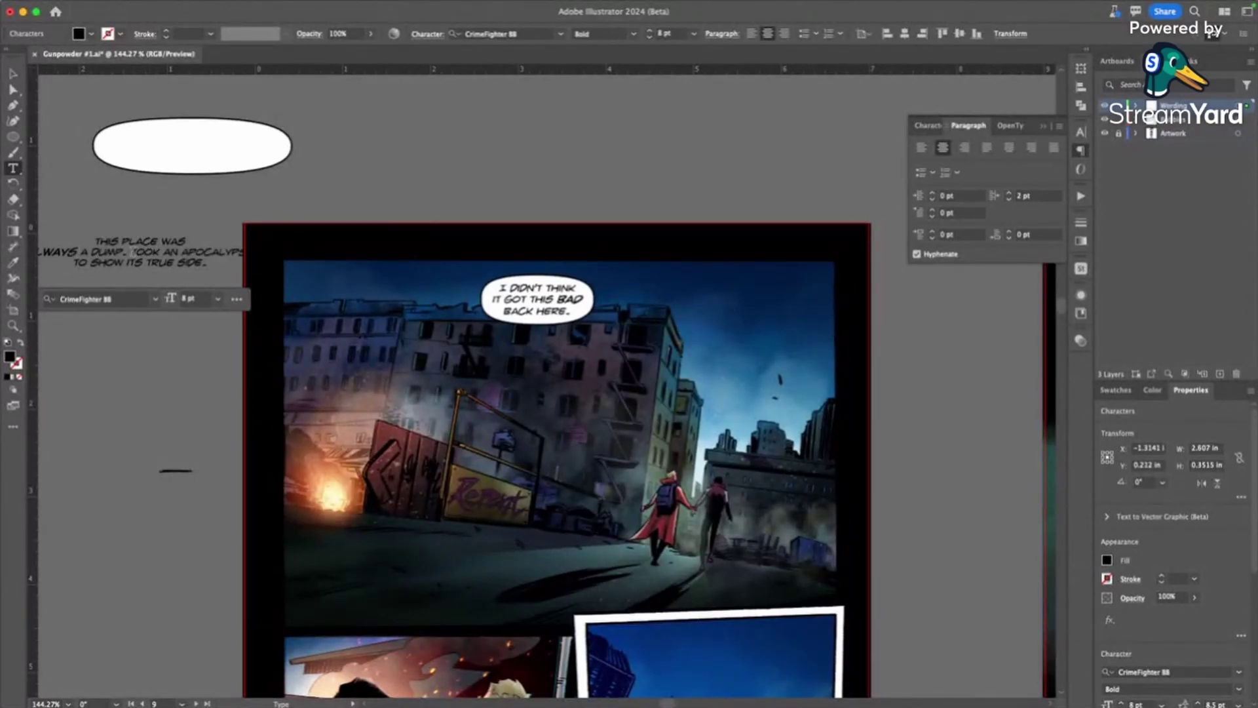
key("Return")
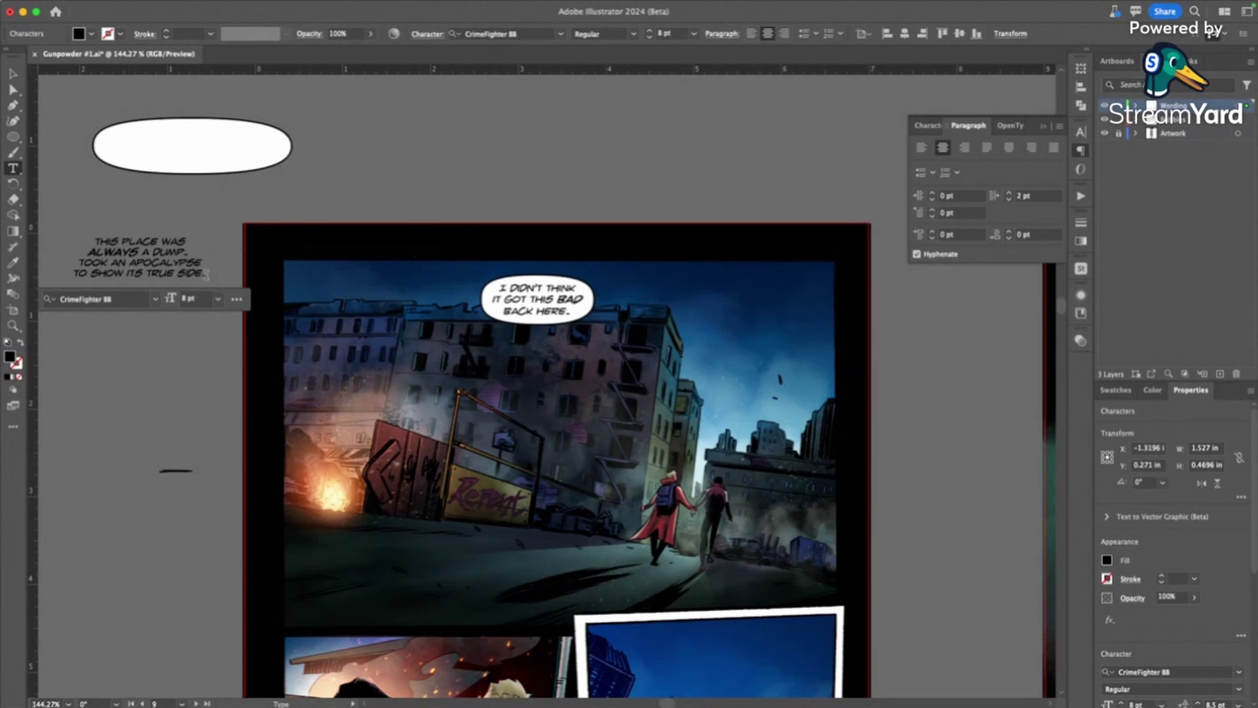
- Delete "Took an apocalypse to show its true side." from the text and move the remaining sentence to about X -0.72 in, Y -1.01 in
left_click_drag(206, 274, 60, 262)
key("BackSpace")
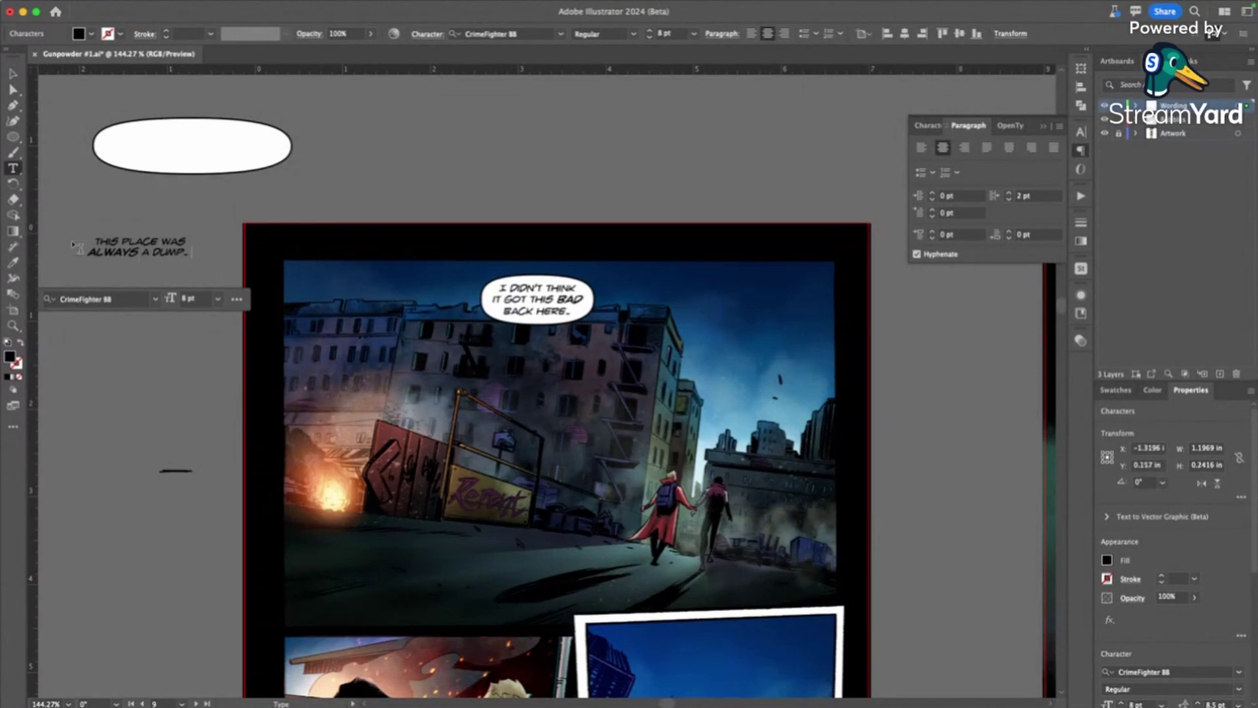
left_click(13, 74)
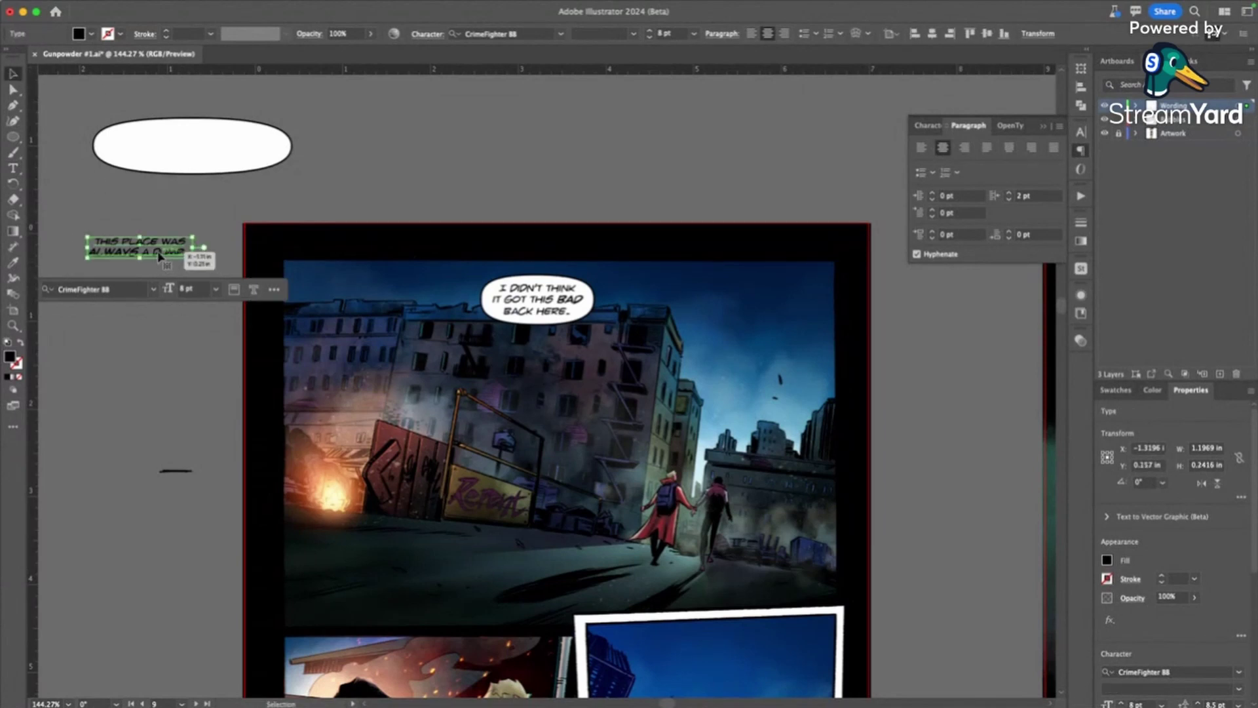
left_click_drag(159, 256, 211, 155)
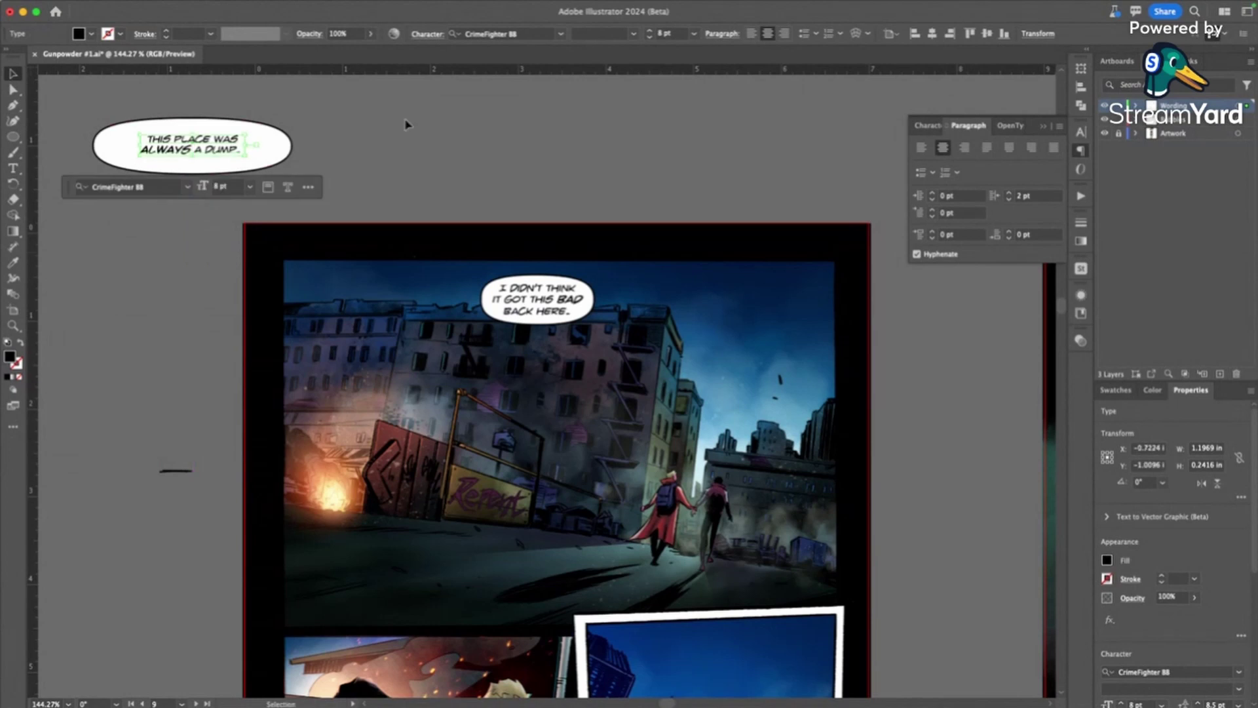
- Move the empty balloon to about X 2.78 in, Y -0.97 in, and duplicate the dialogue text to about X -1.13 in, Y 0.07 in
left_click(275, 135)
left_click_drag(273, 130, 619, 130)
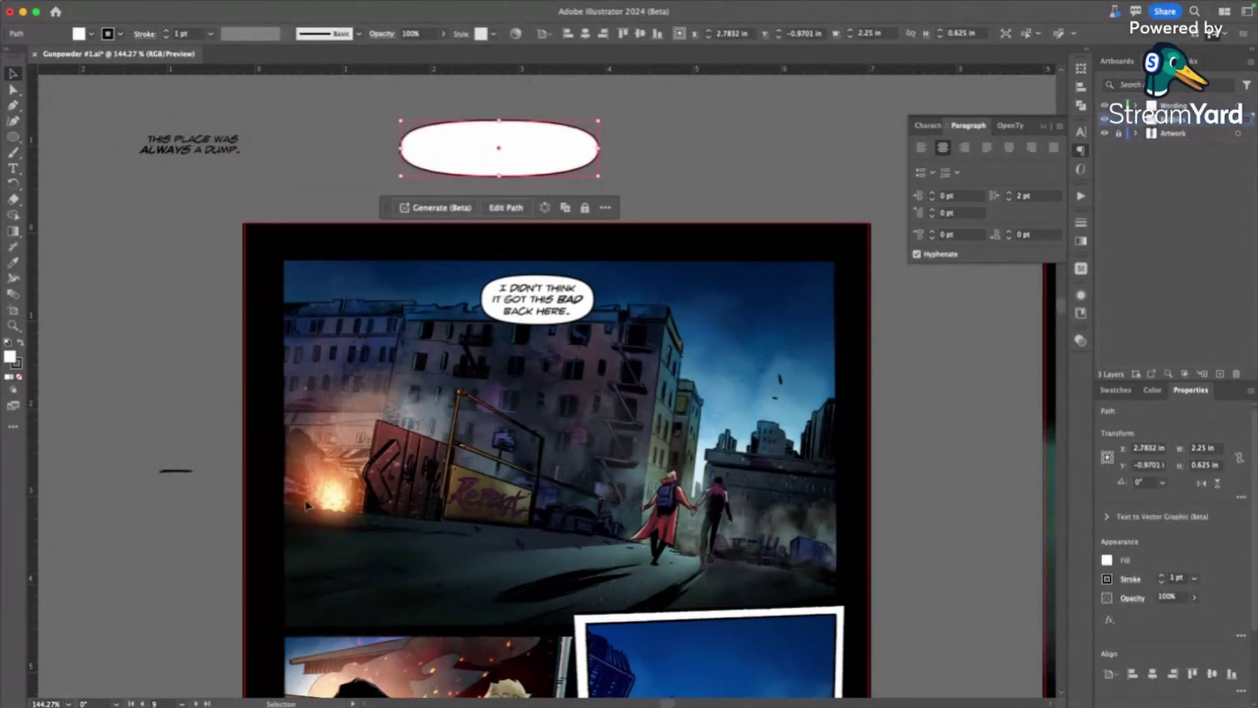
left_click_drag(191, 137, 137, 243)
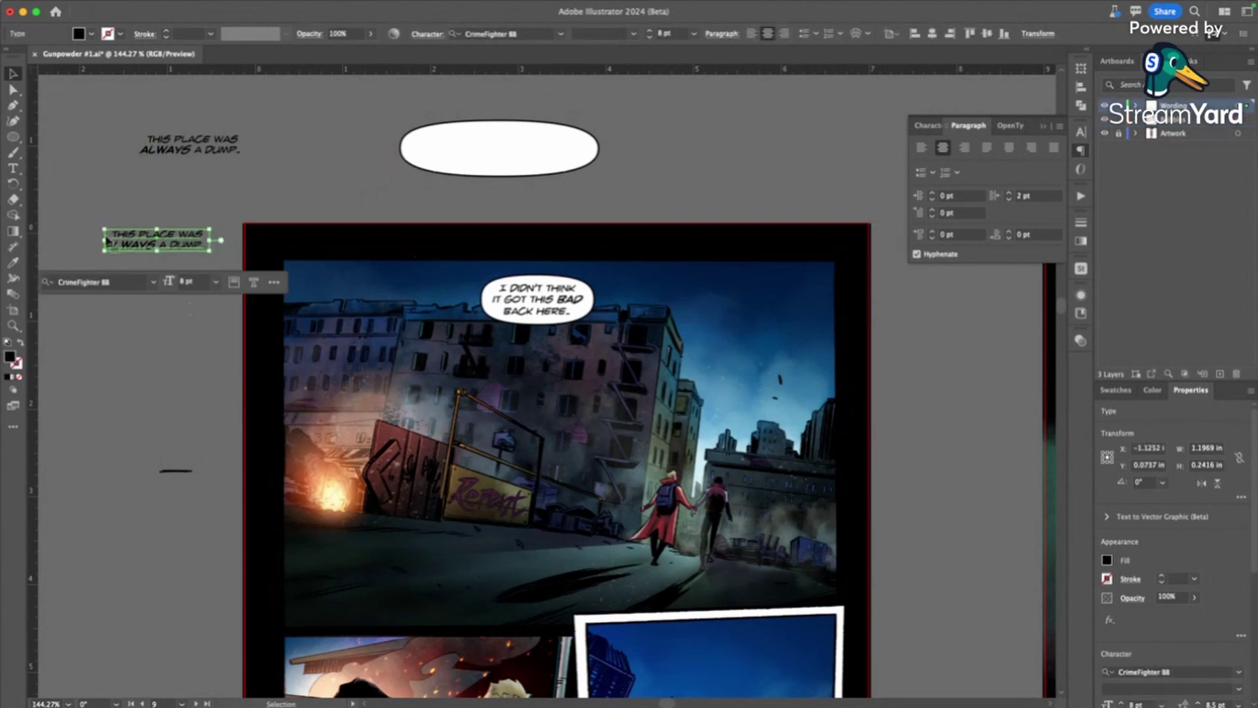
- Switch to the script in Adobe Acrobat, select "Took an apocalypse to show its true side." in Page 9's Panel 1, and return to Illustrator
mouse_move(459, 678)
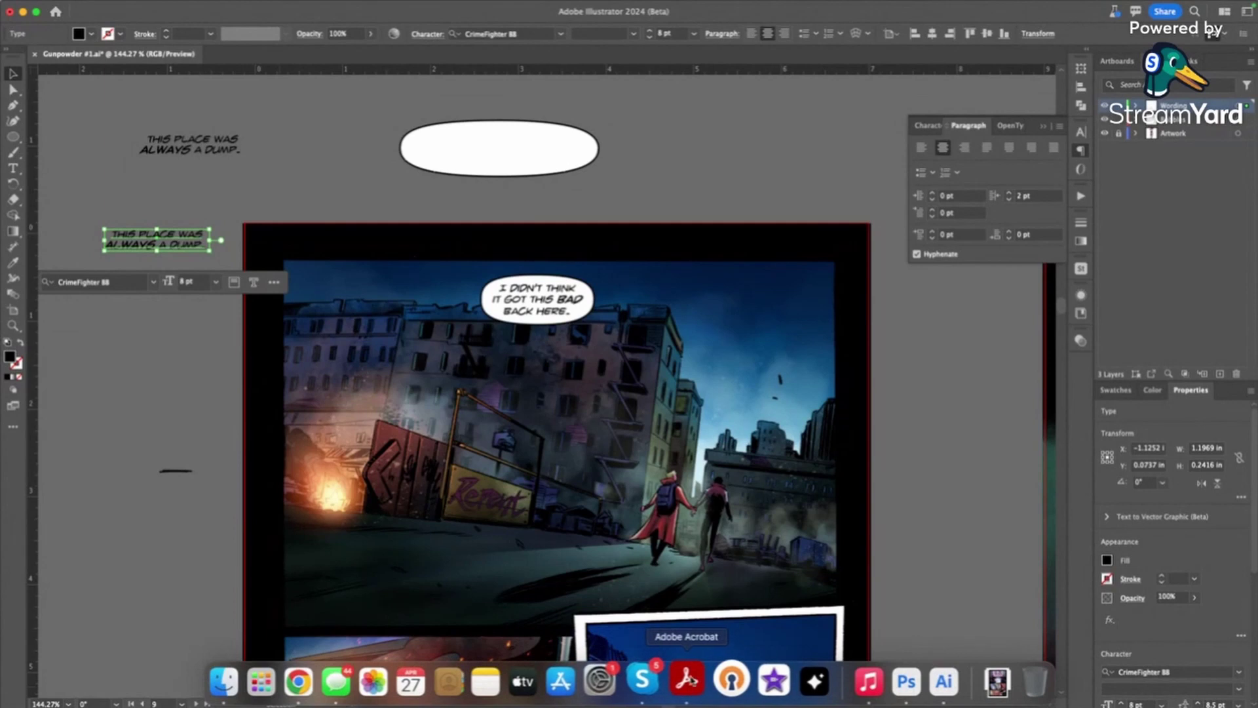
left_click(703, 681)
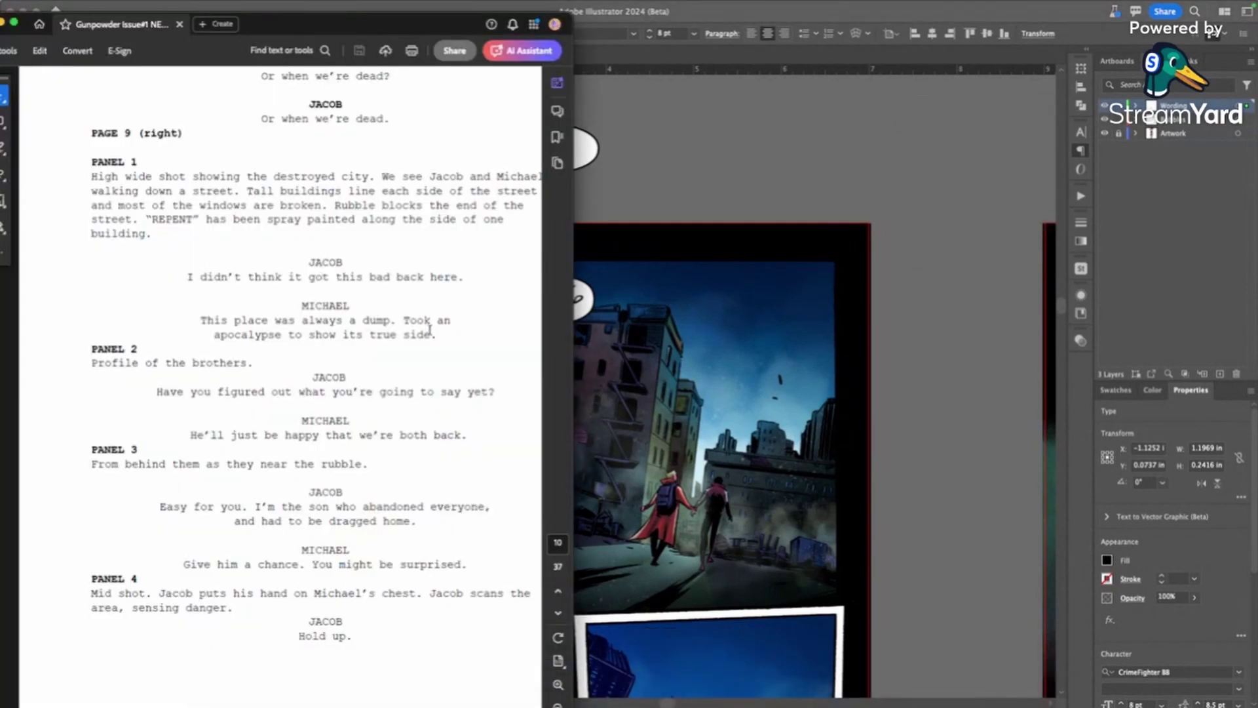
left_click_drag(439, 336, 406, 323)
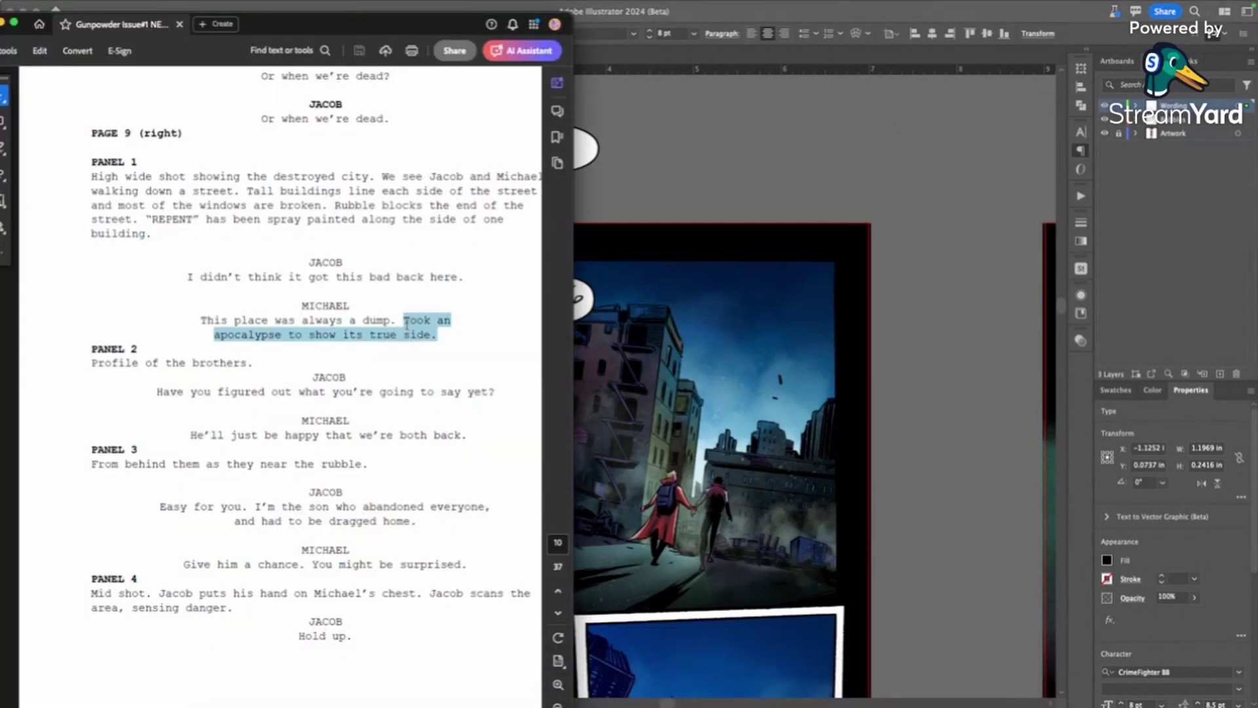
left_click(721, 155)
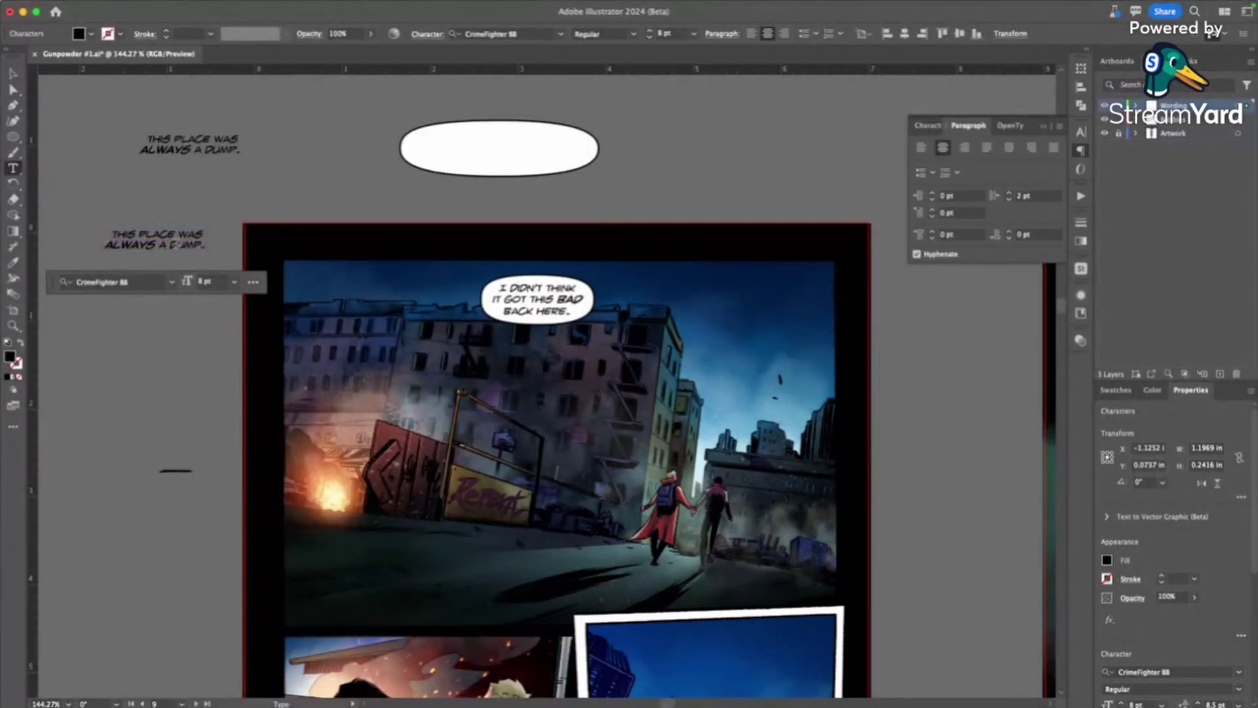
- Try to replace the duplicated text with the clipboard contents, undoing each paste
key("super+a")
key("super+v")
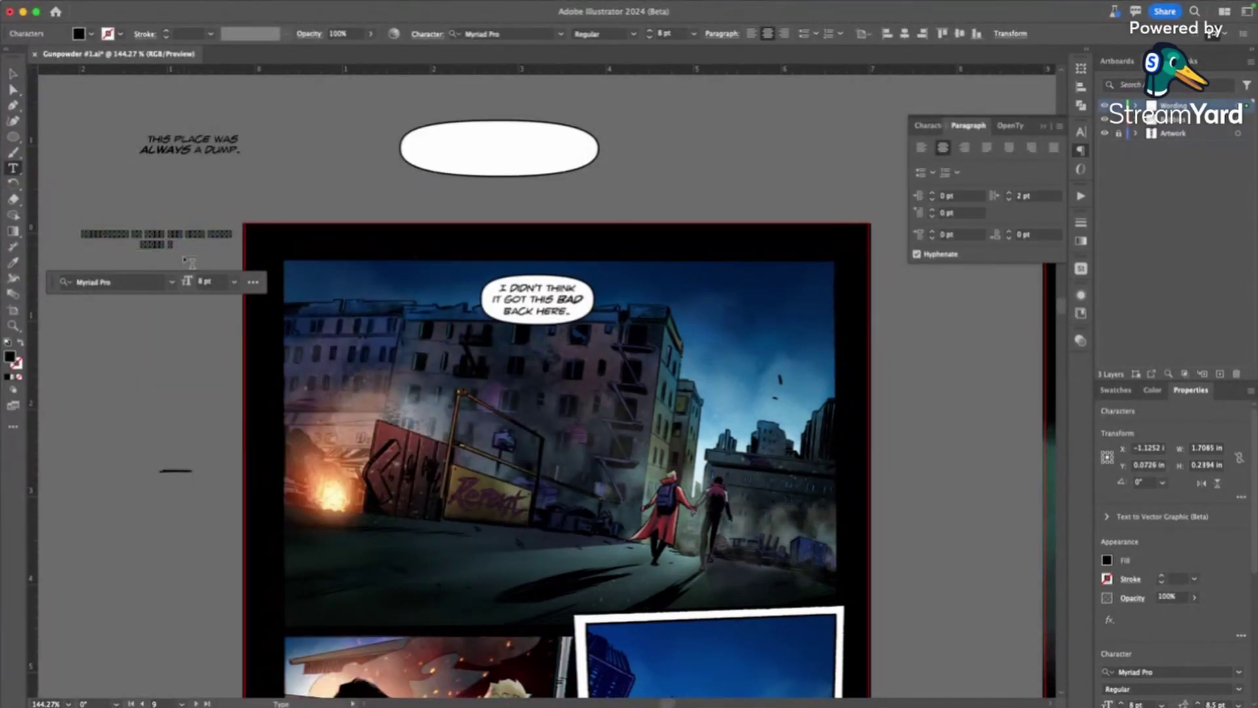
key("super+z")
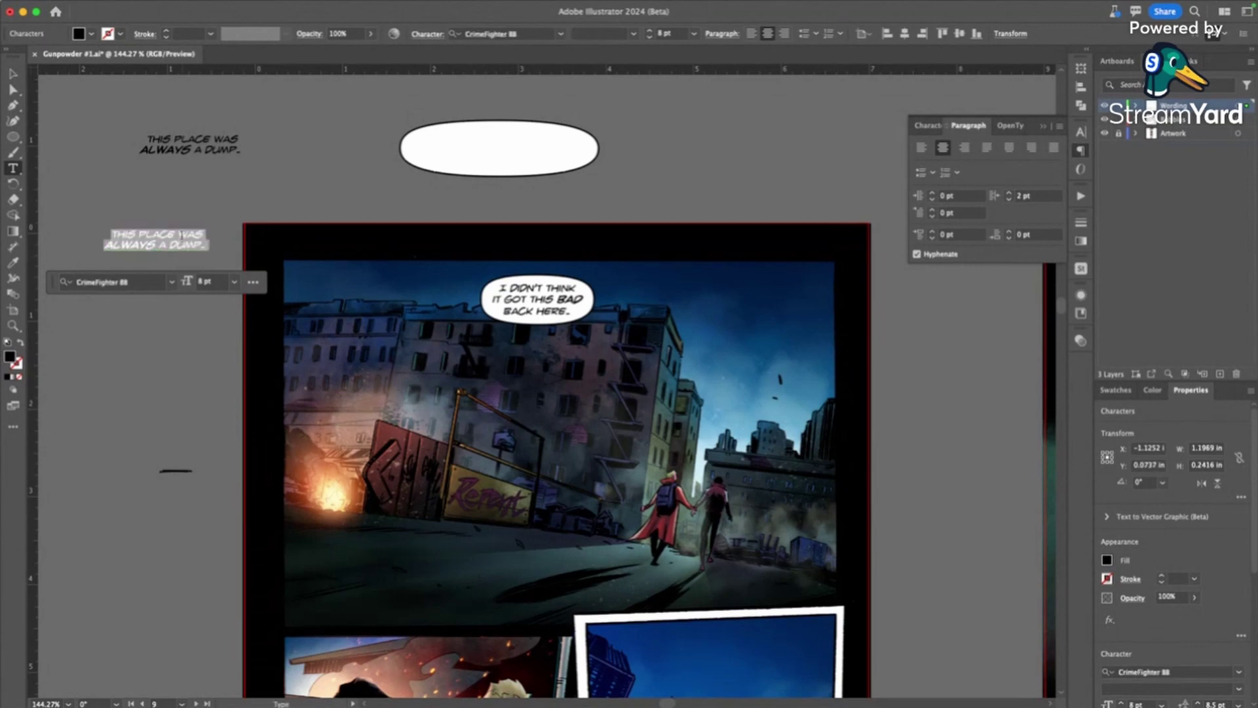
key("super+v")
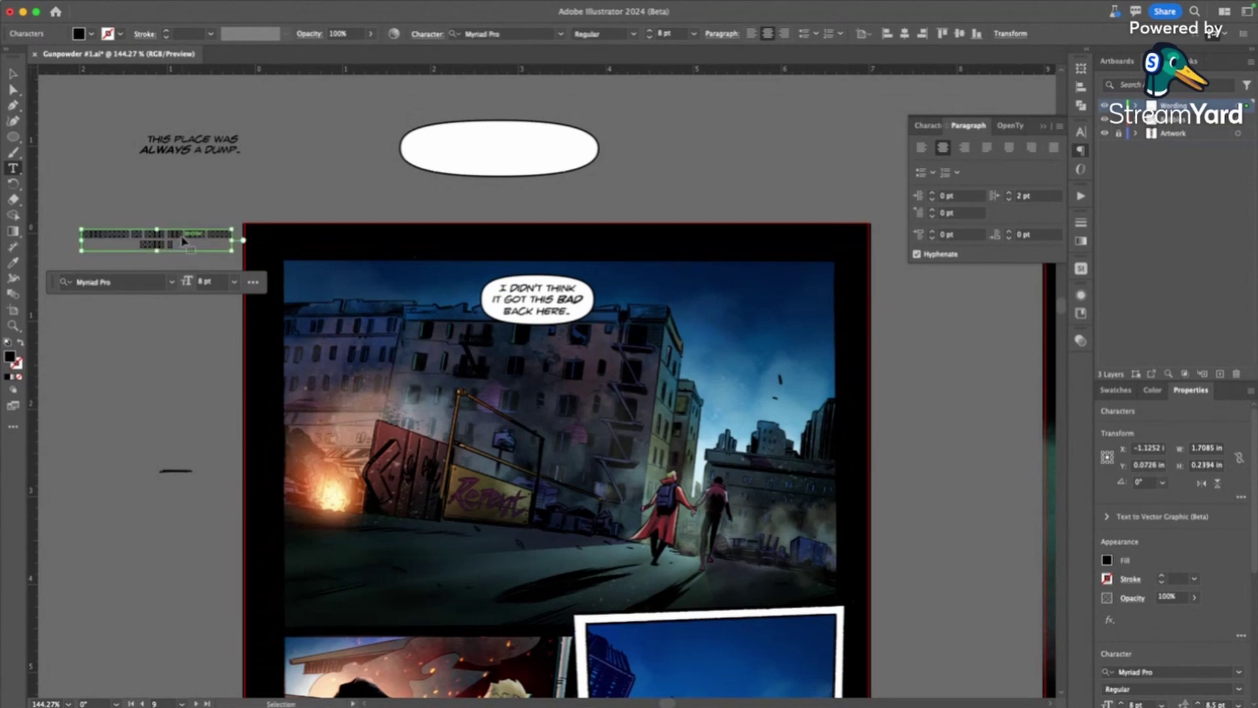
key("super+z")
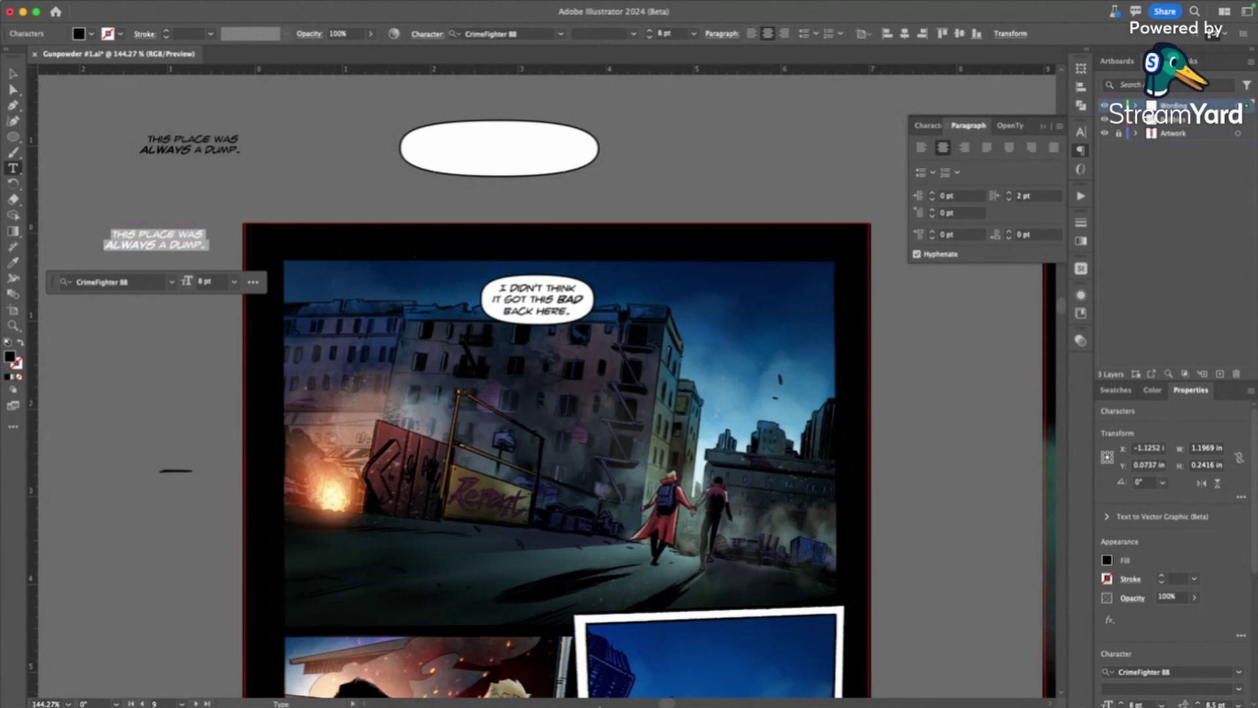
- Copy "Took an apocalypse to show its true side." from the Acrobat script and paste it over the duplicated text in Illustrator
left_click(613, 682)
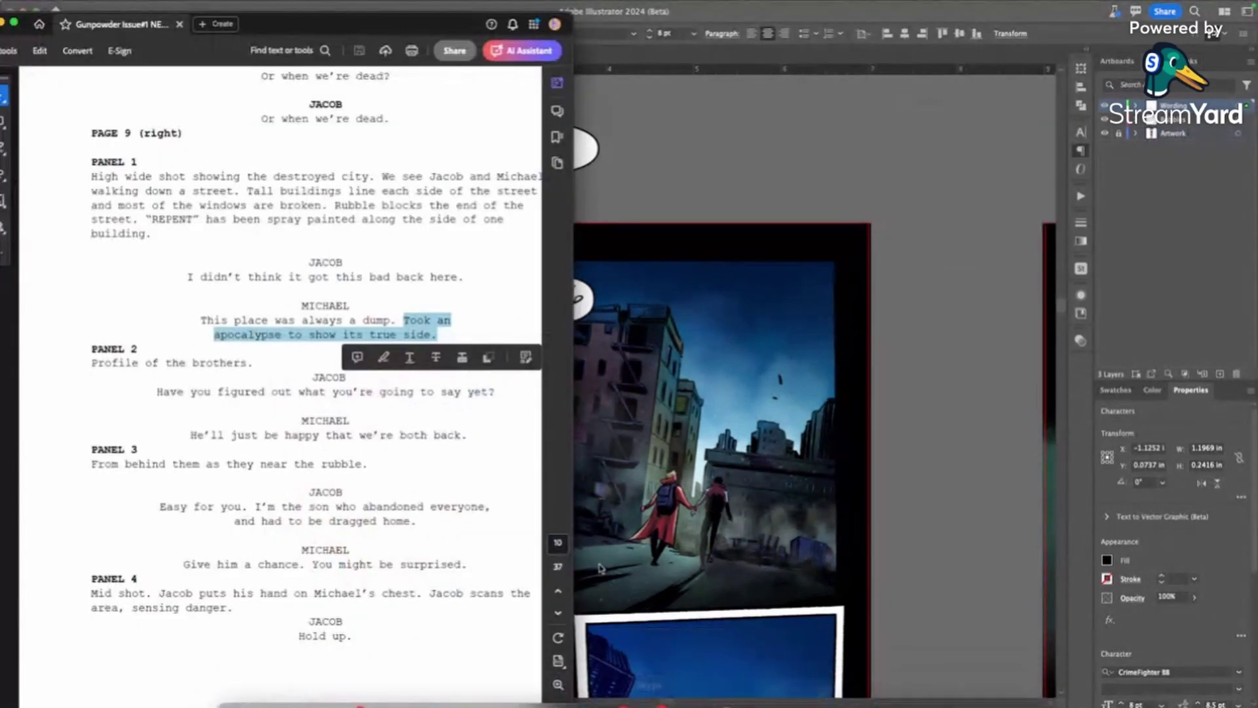
right_click(399, 335)
left_click(407, 337)
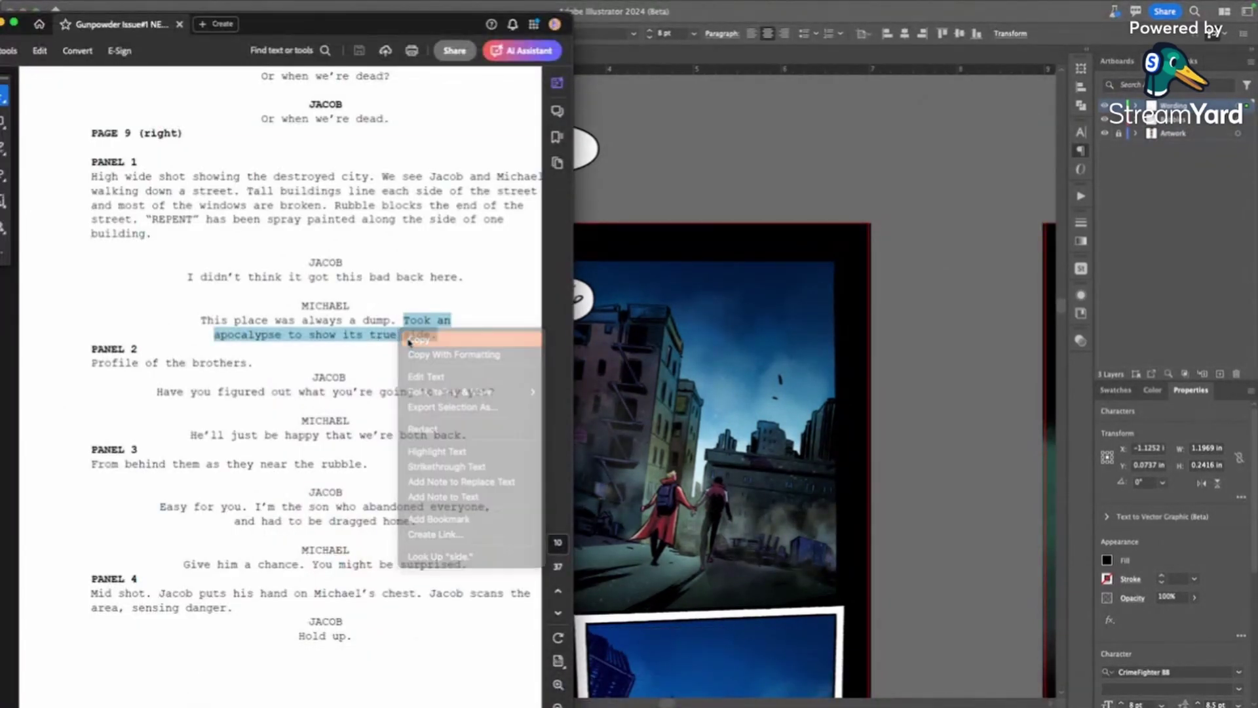
key("super+Tab")
right_click(159, 237)
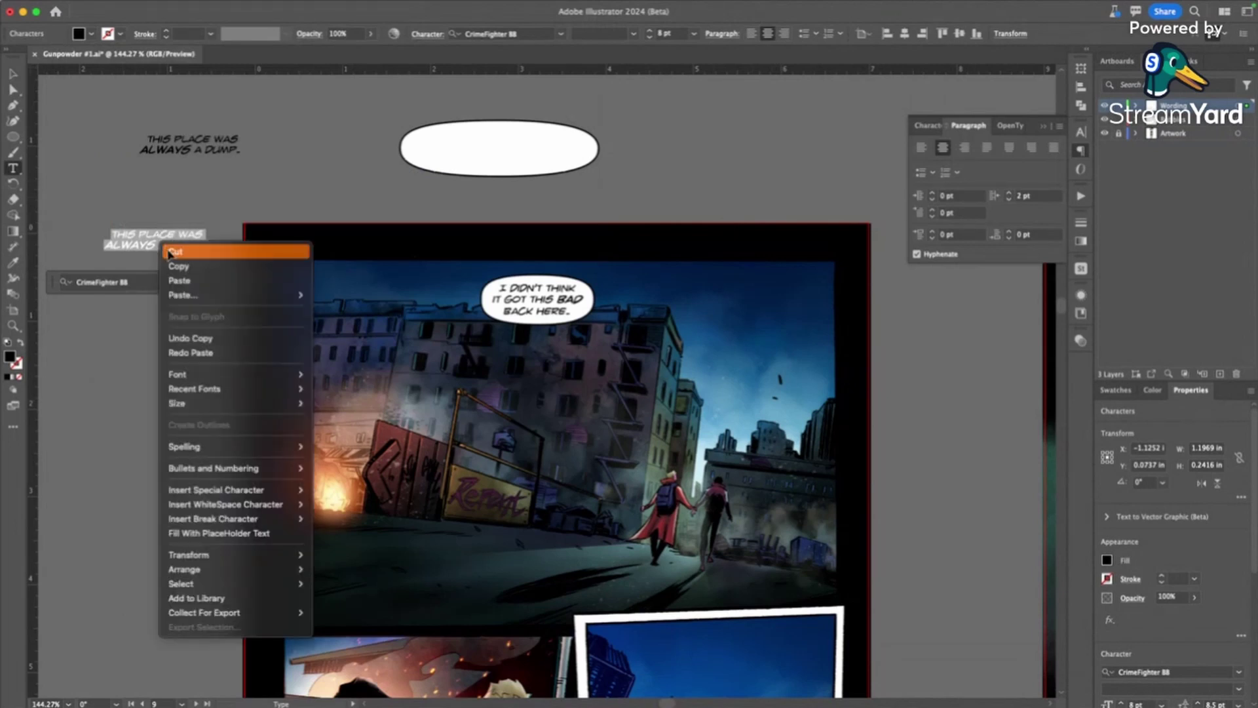
mouse_move(177, 295)
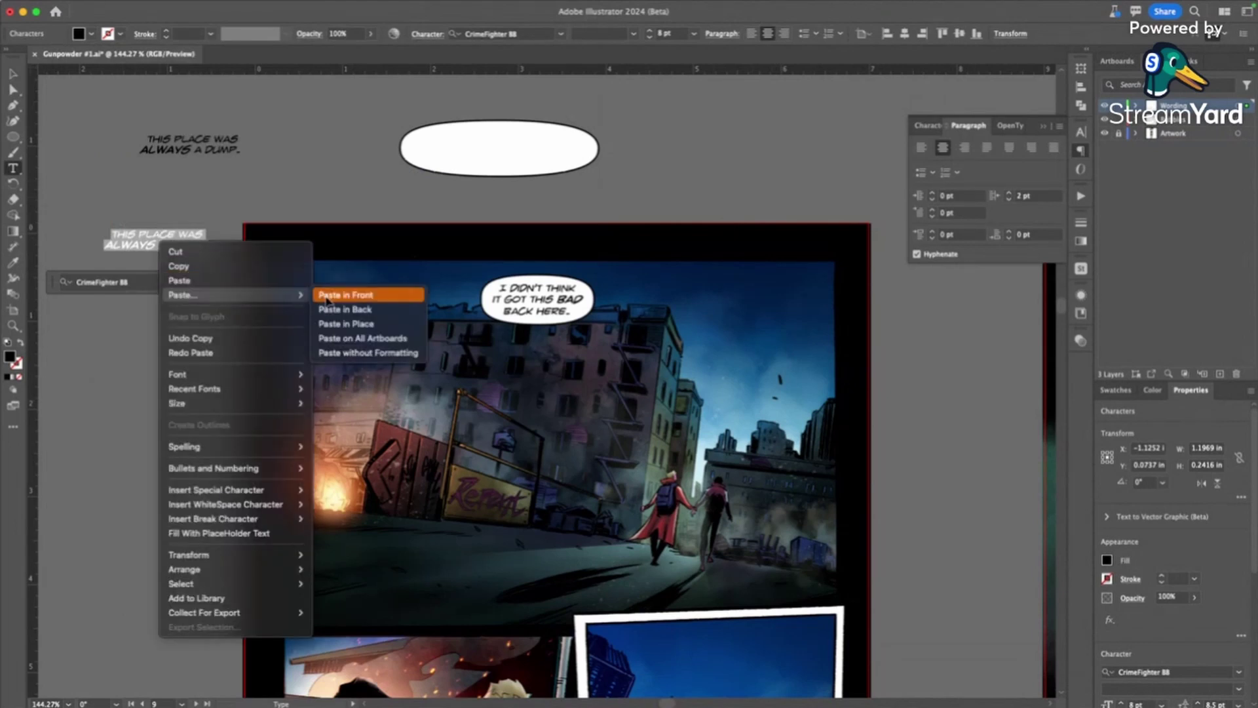
left_click(196, 280)
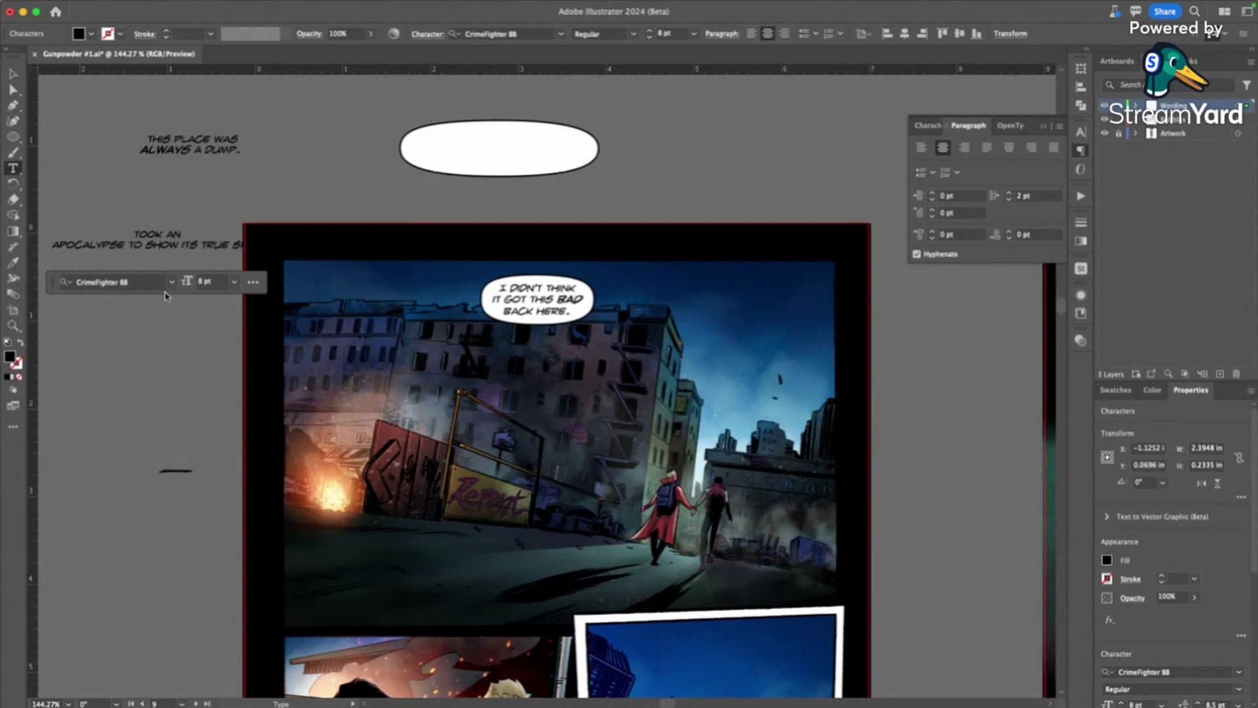
- Rebreak the pasted text into two lines after "apocalypse" and match that word to the bold style of "always" with the Eyedropper
key("BackSpace")
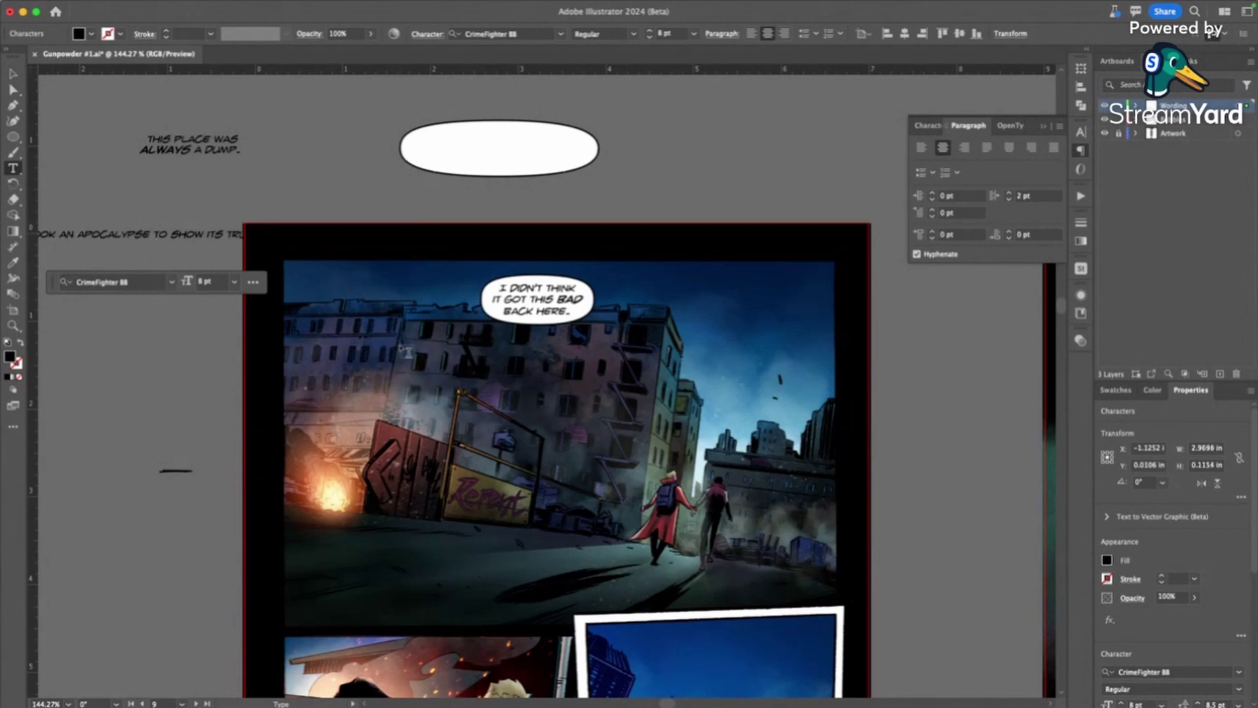
key("Return")
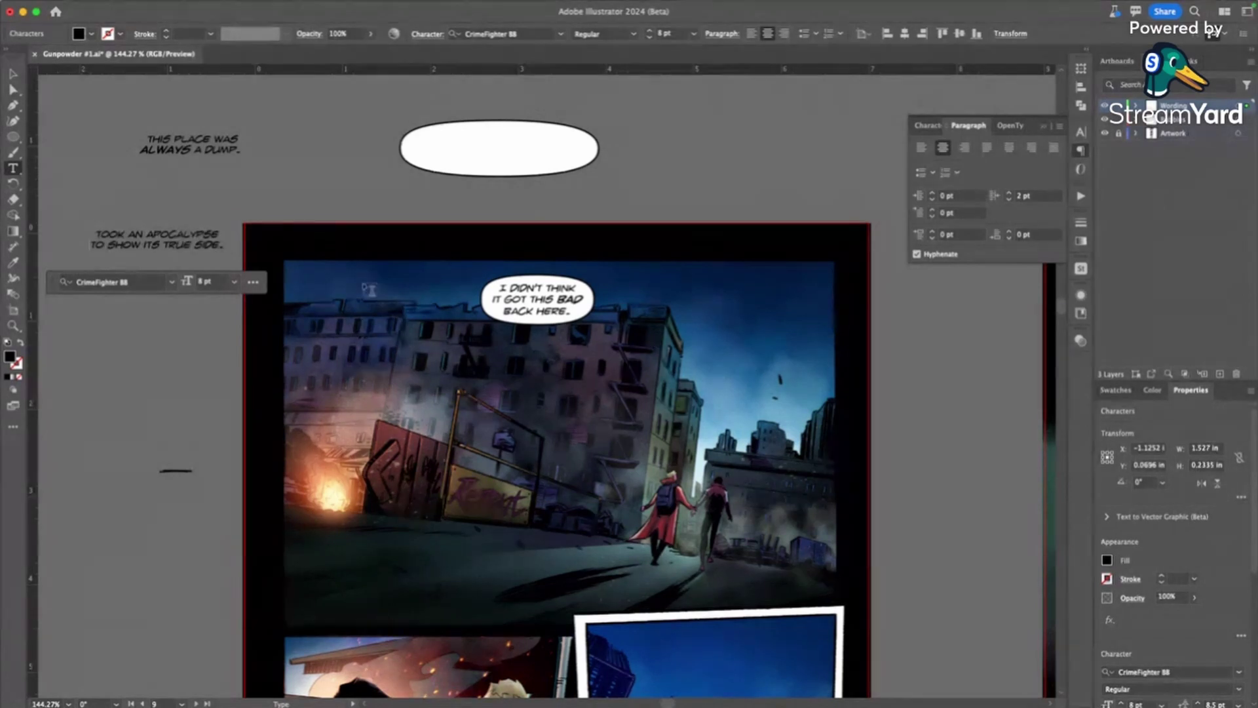
left_click_drag(214, 232, 160, 234)
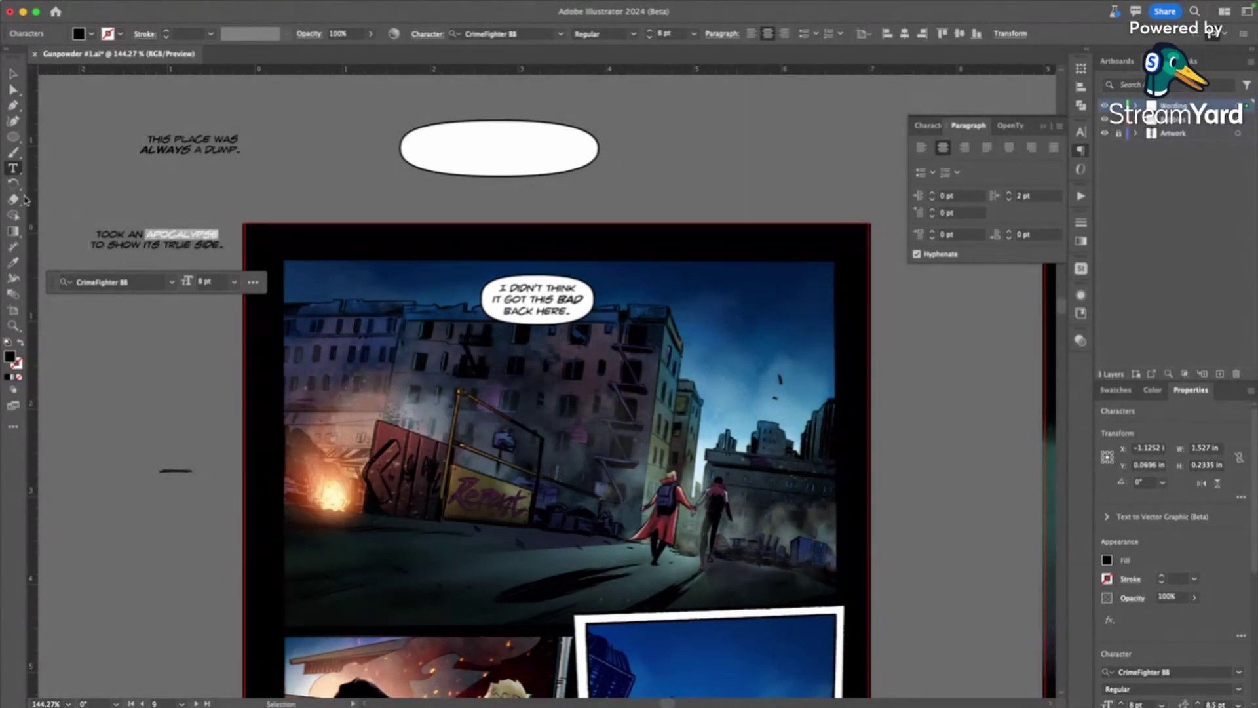
left_click(13, 262)
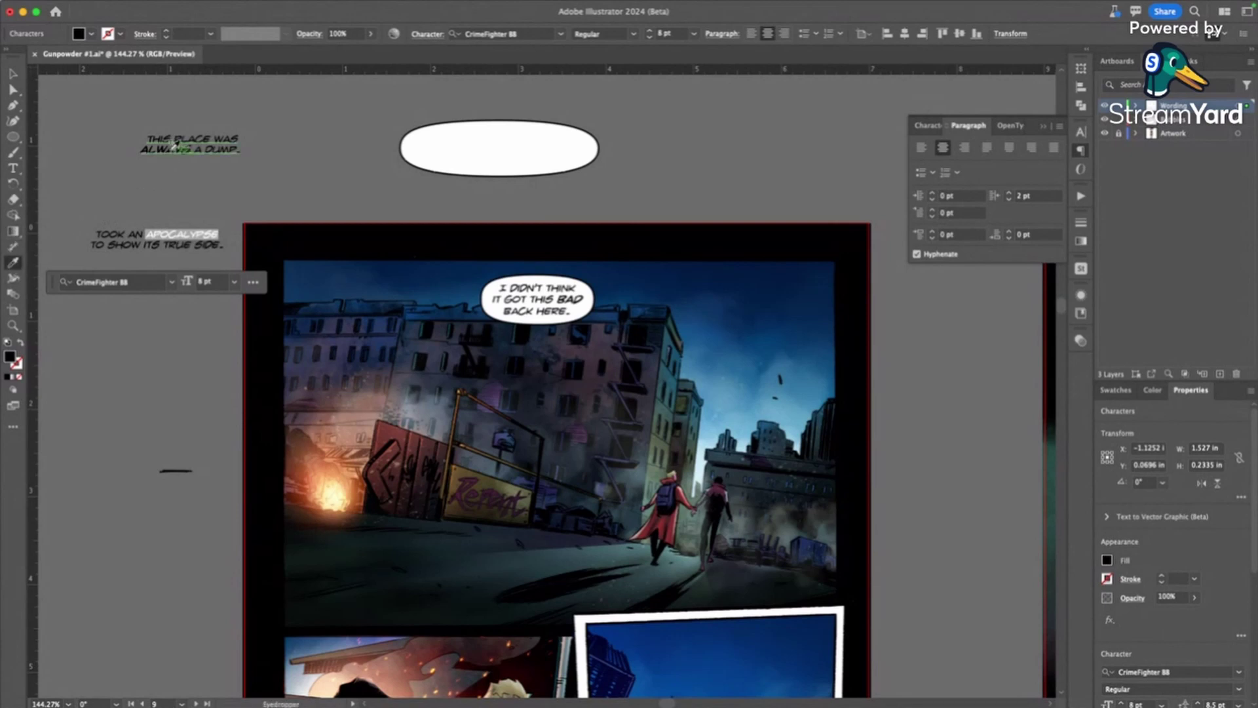
left_click(175, 143)
key("v")
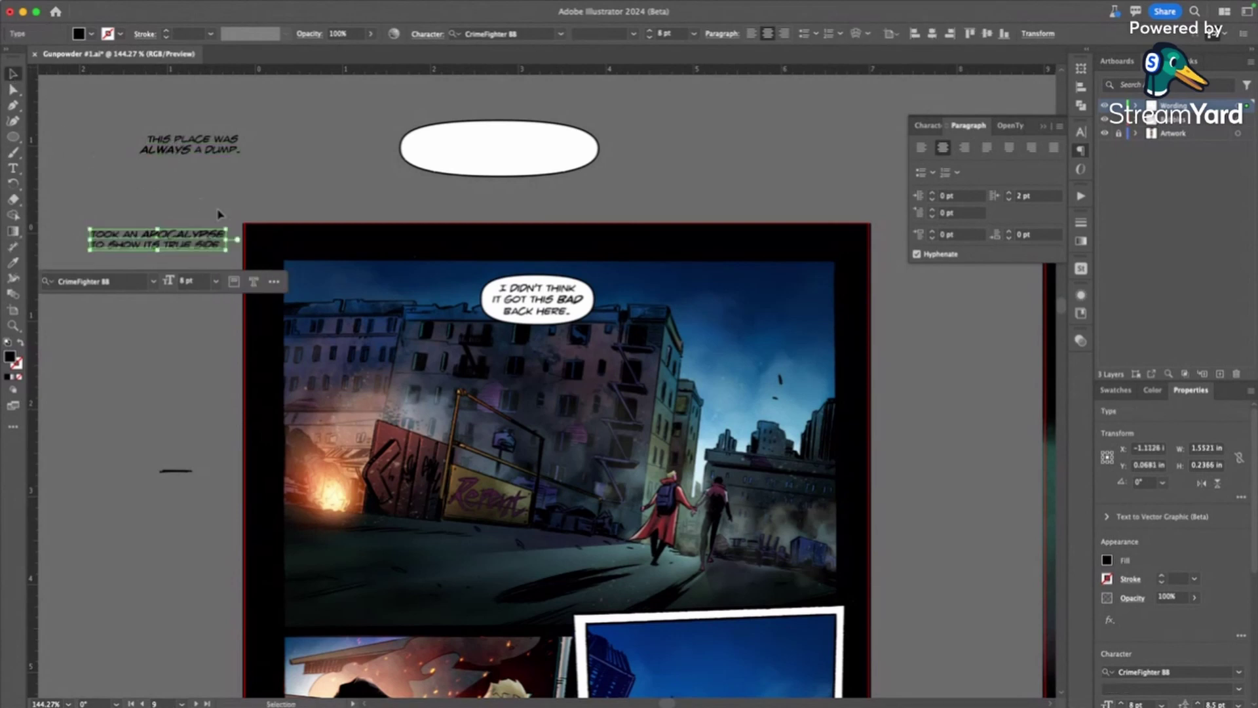
left_click(218, 214)
- Move the "Took an apocalypse" text down to about X -1.11 in, Y 1.05 in, and rebreak it into four short lines
left_click_drag(165, 239, 190, 326)
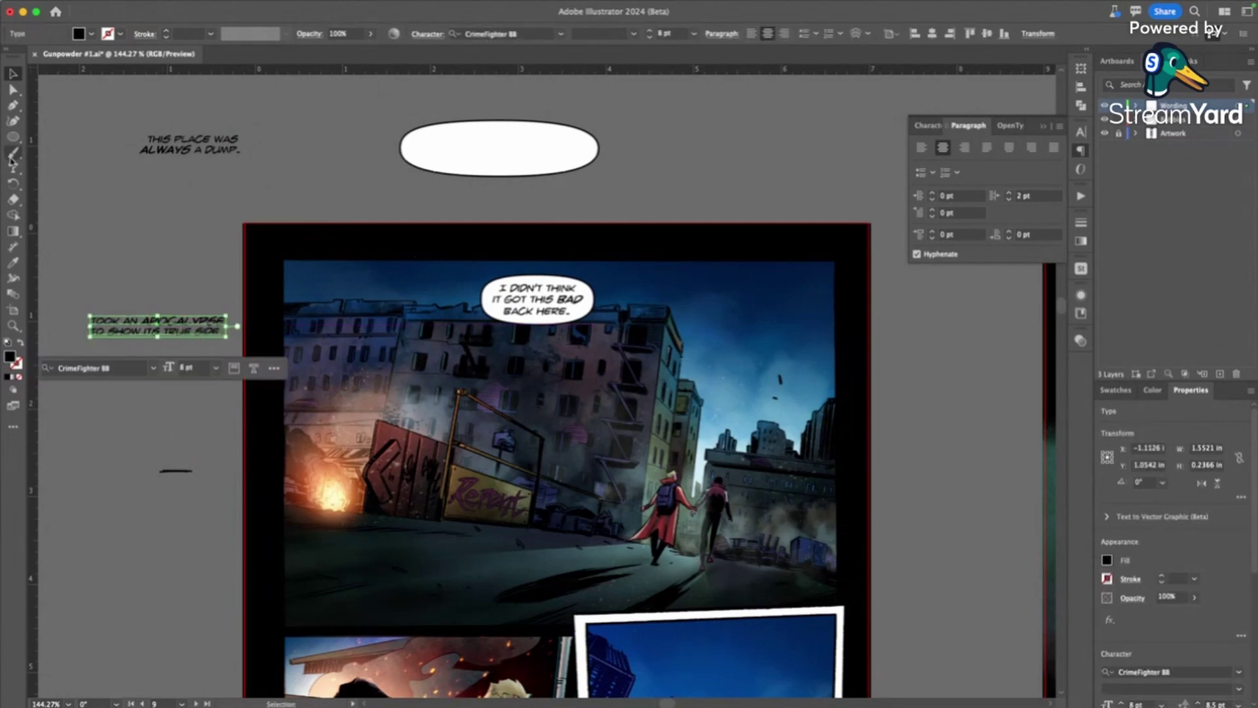
left_click(13, 168)
left_click(153, 328)
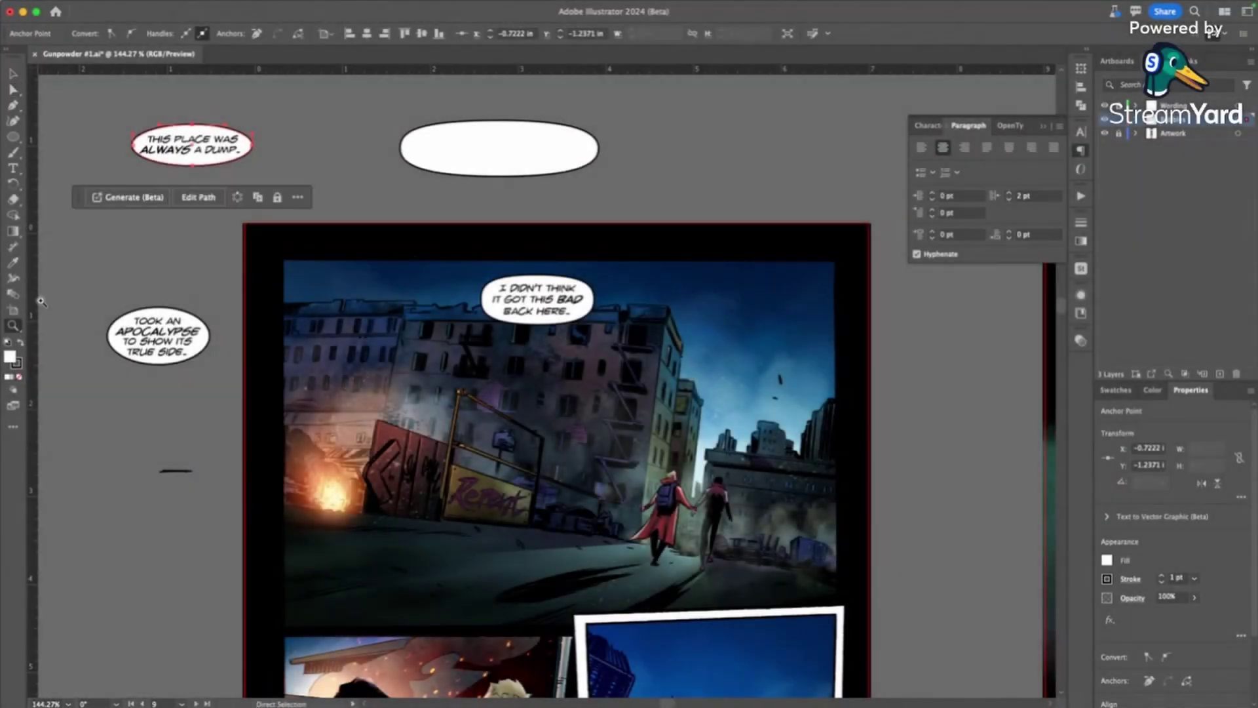
- Extend both direction handles of the top anchor outward on the "This place was always a dump" balloon to broaden its upper curve
left_click_drag(154, 138, 367, 244)
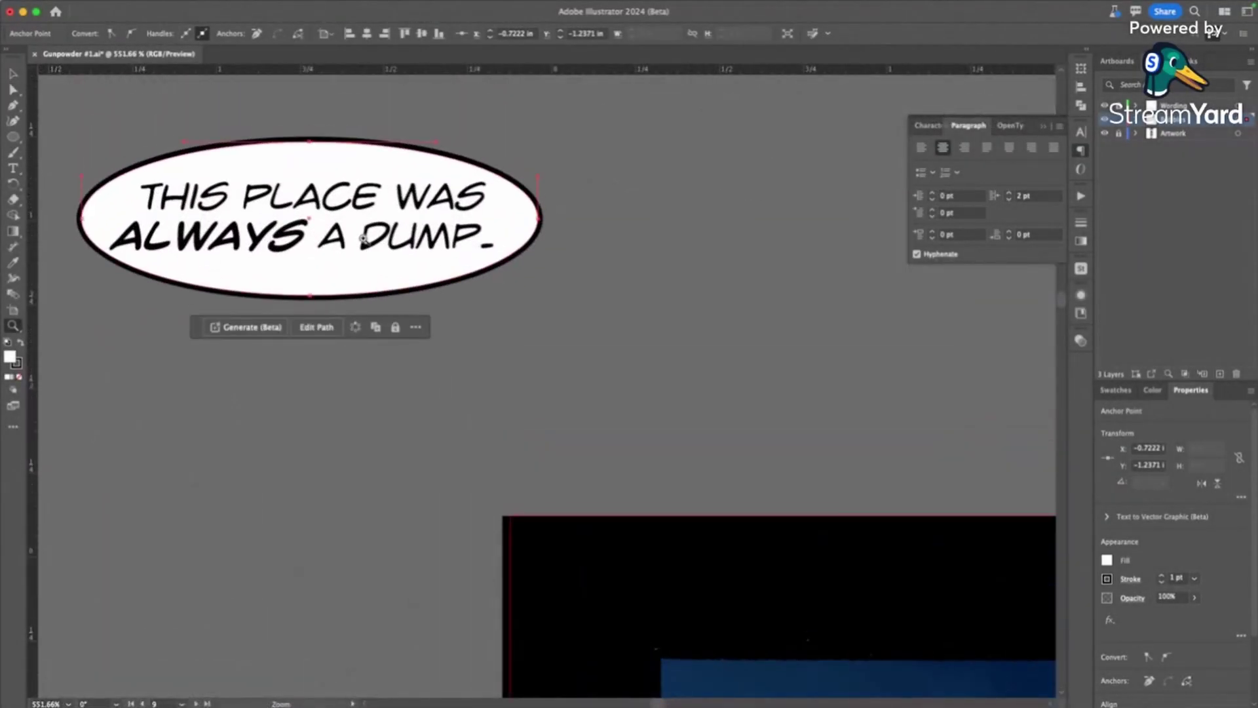
left_click(13, 89)
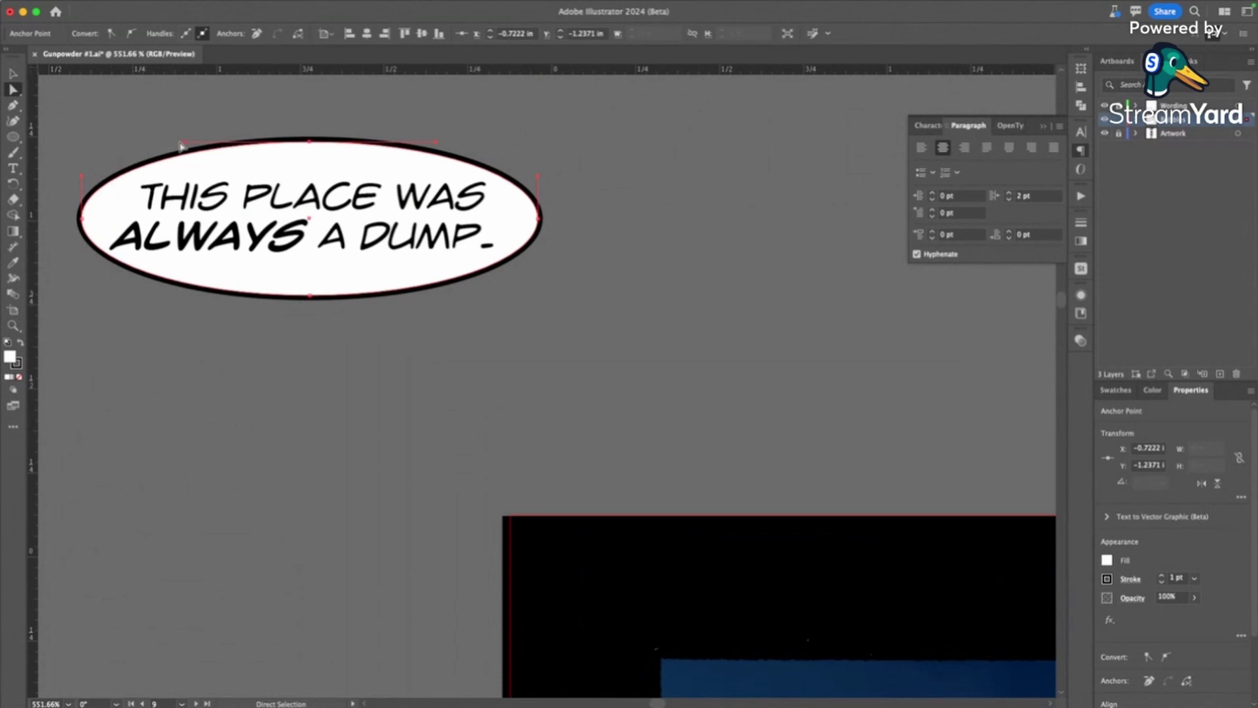
left_click_drag(182, 147, 151, 141)
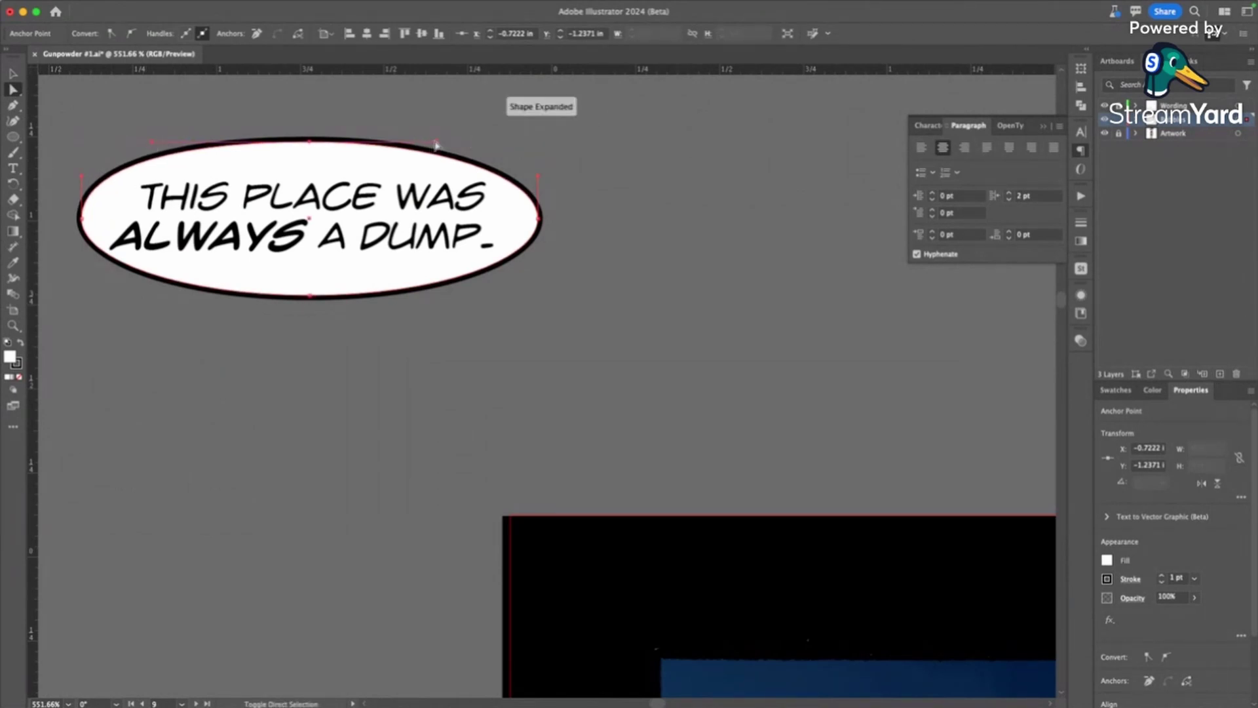
left_click_drag(437, 143, 491, 141)
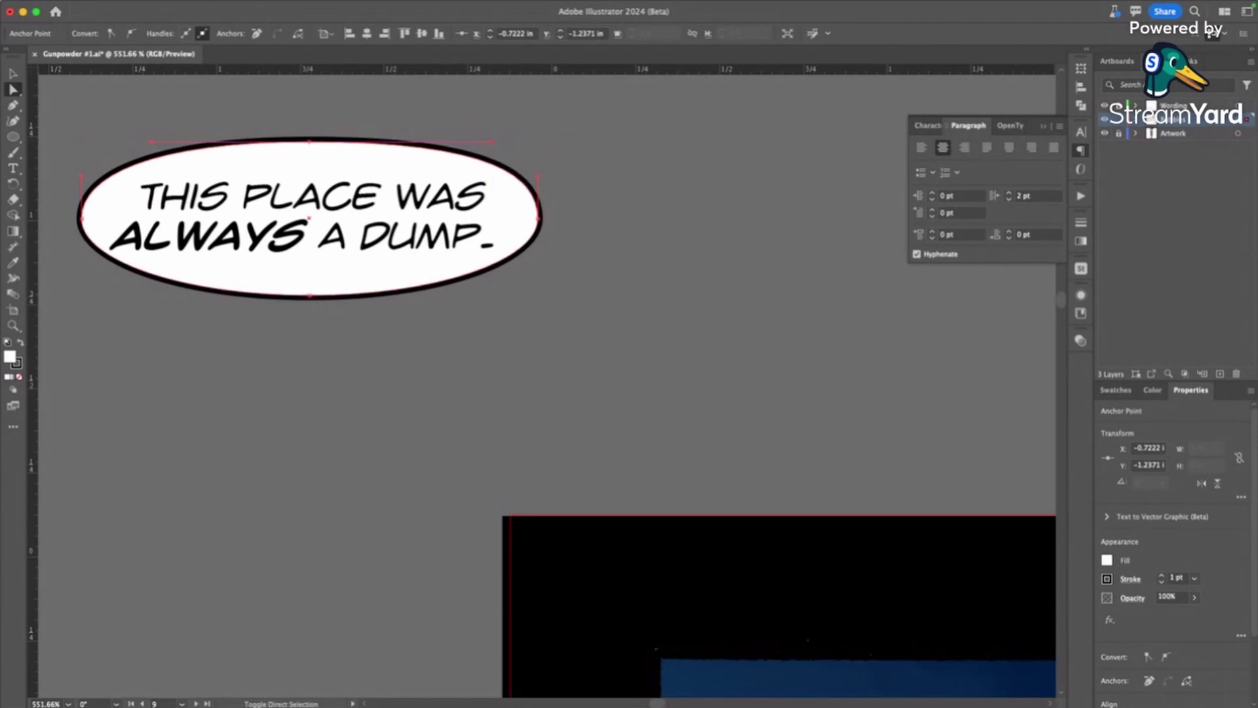
left_click(13, 168)
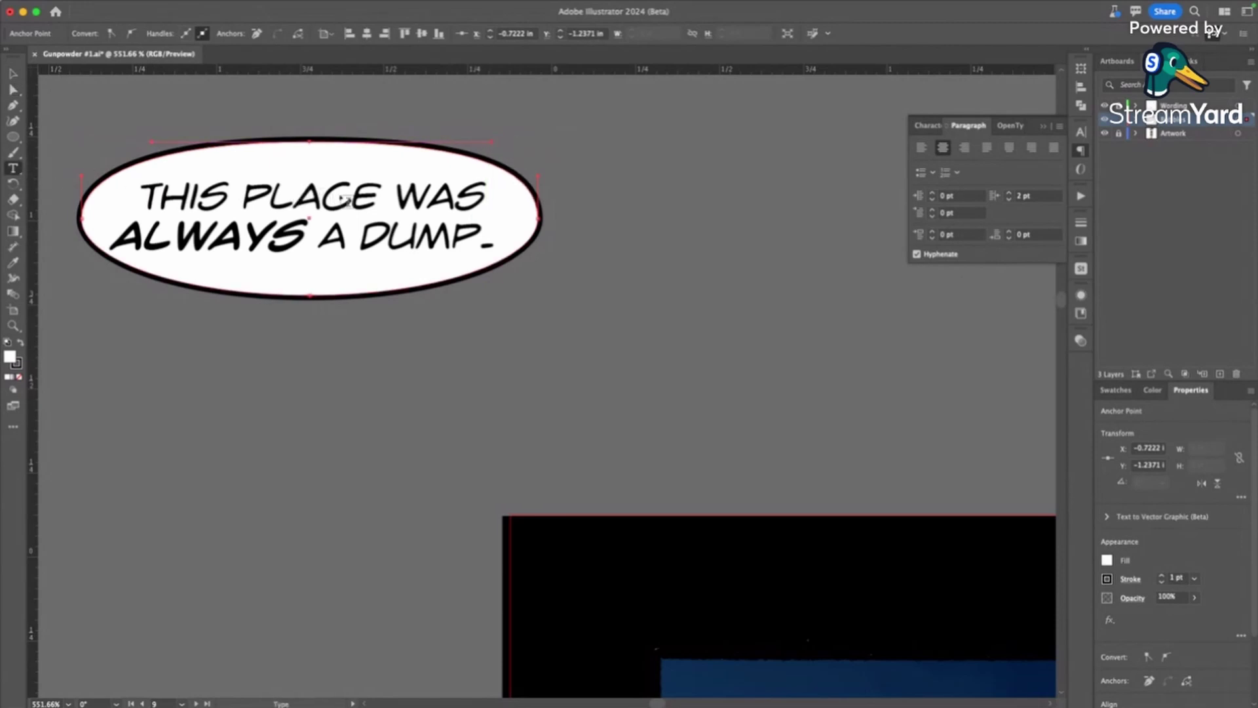
left_click(347, 199)
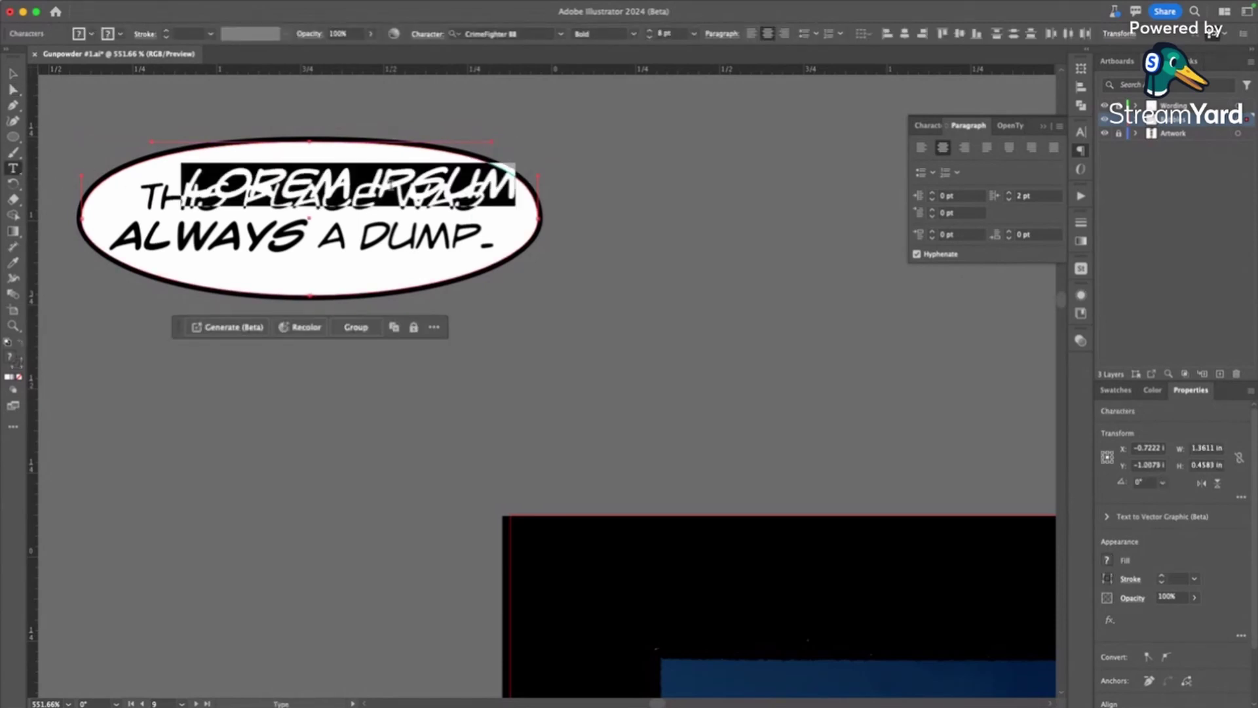
key("super+z")
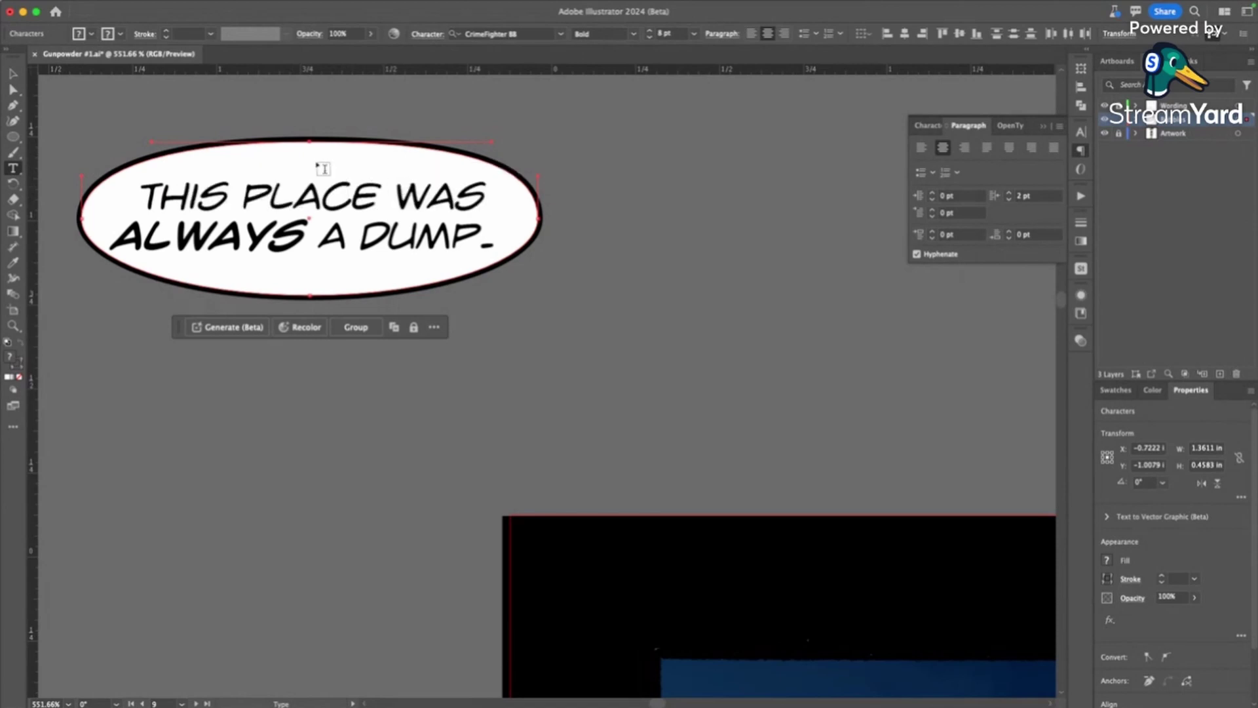
- Extend both direction handles of the bottom anchor outward on the "This place was always a dump" balloon to broaden its lower curve
left_click(13, 73)
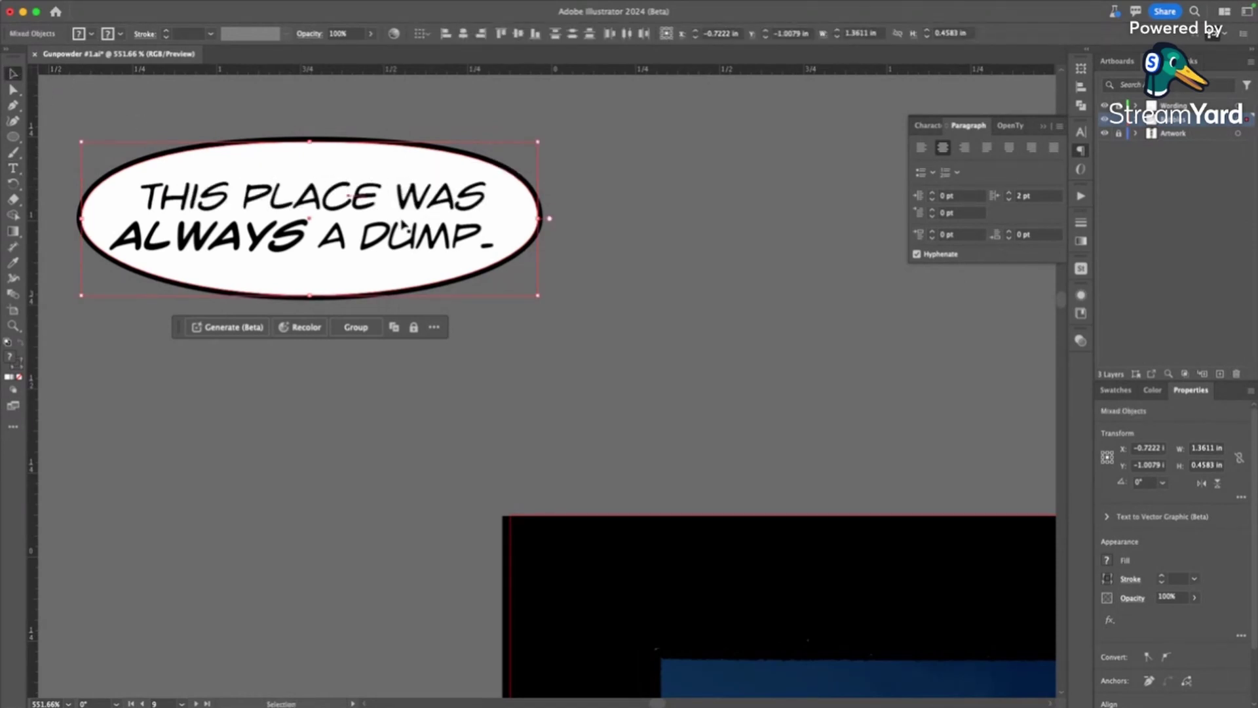
left_click(310, 294)
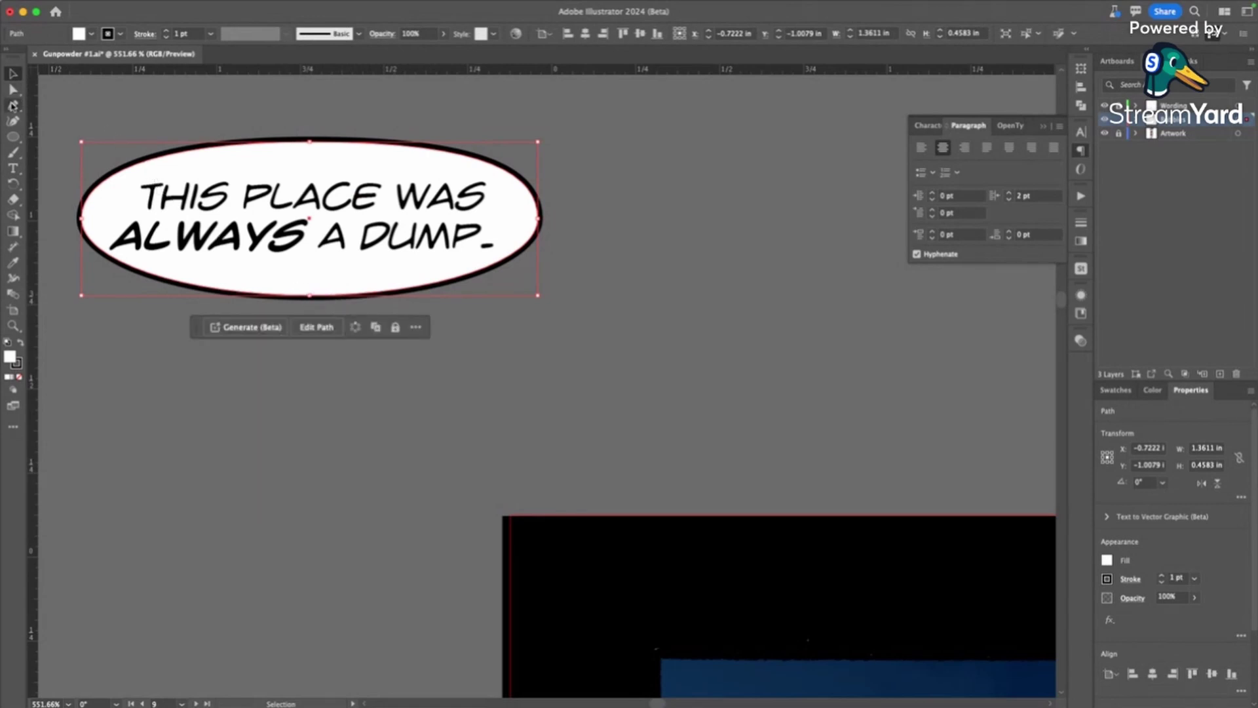
key("a")
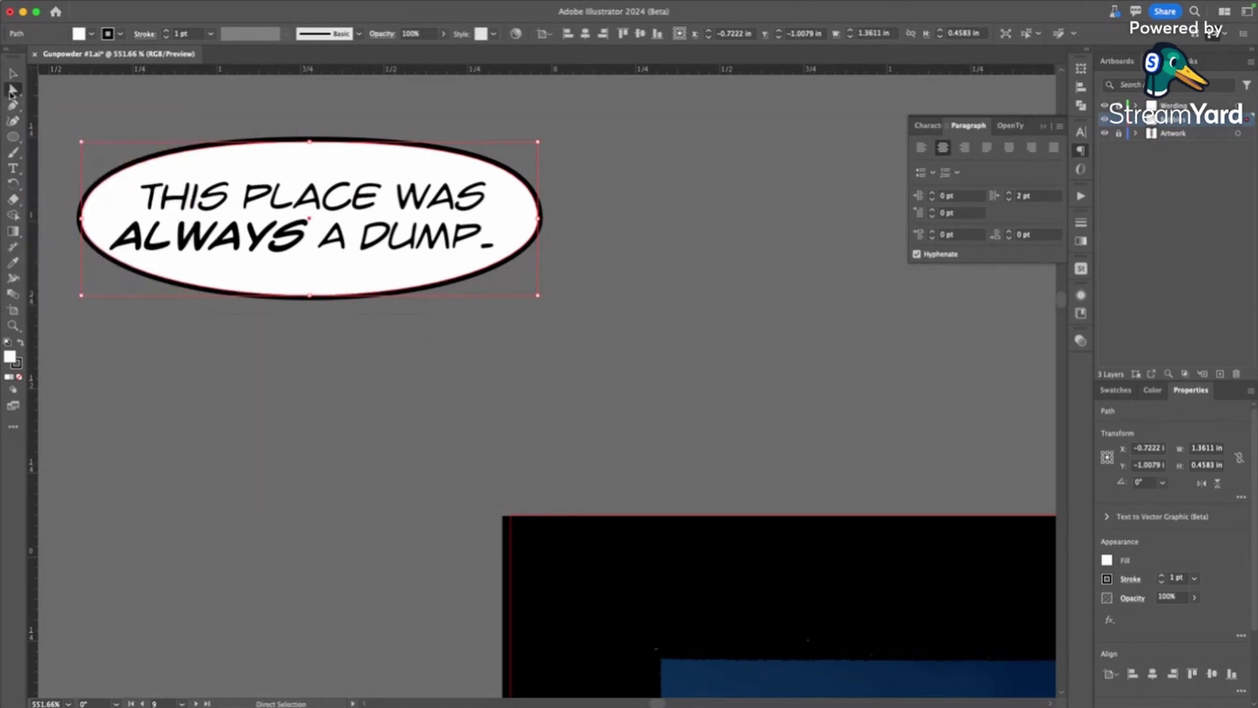
left_click(311, 295)
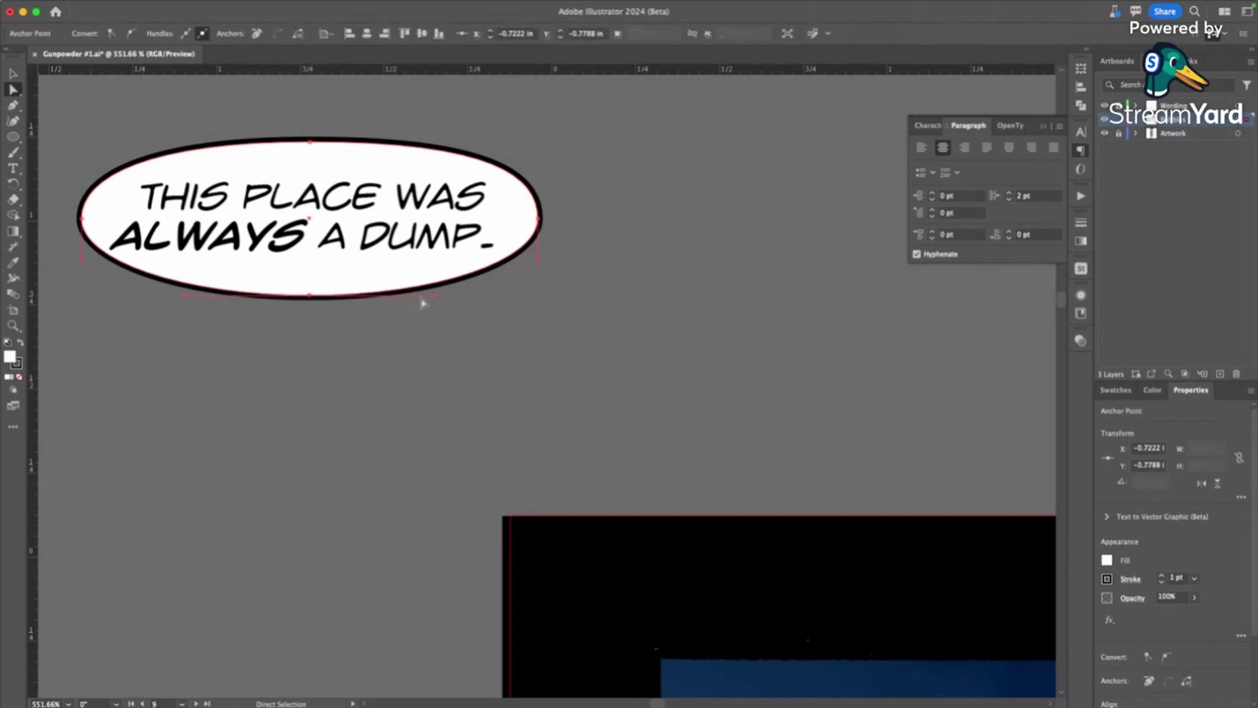
left_click_drag(439, 296, 492, 301)
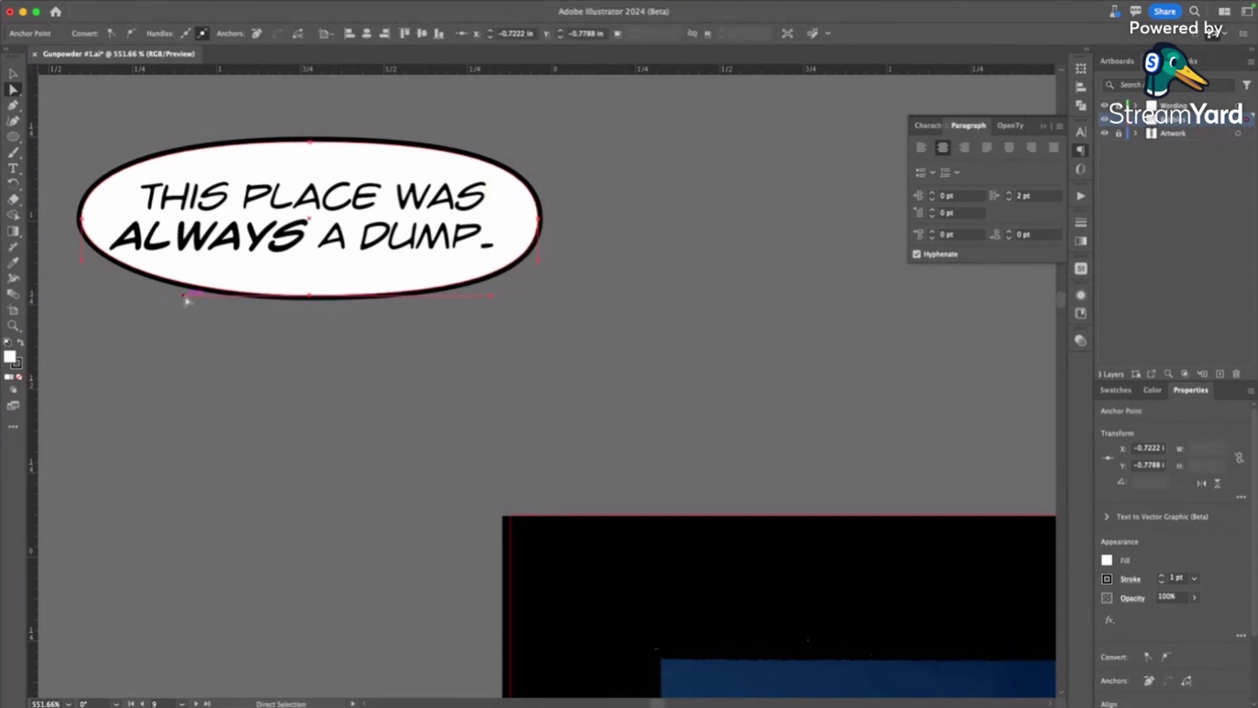
left_click_drag(186, 297, 114, 300)
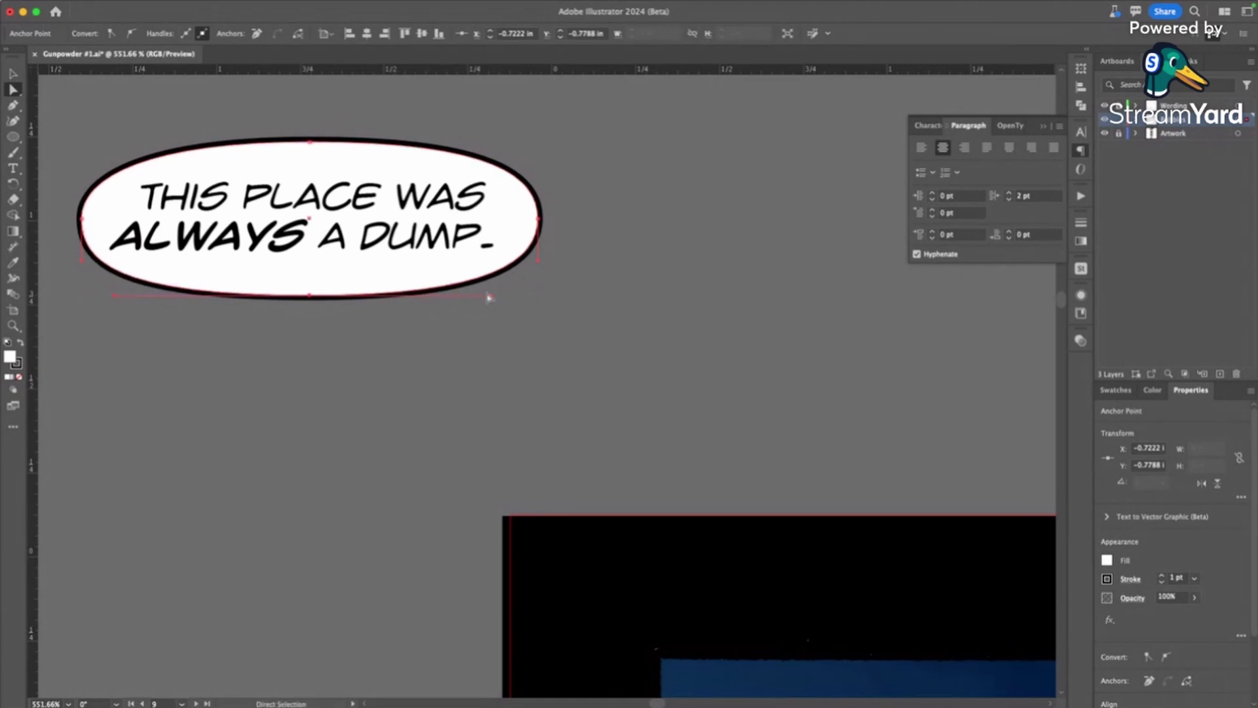
left_click_drag(492, 298, 502, 296)
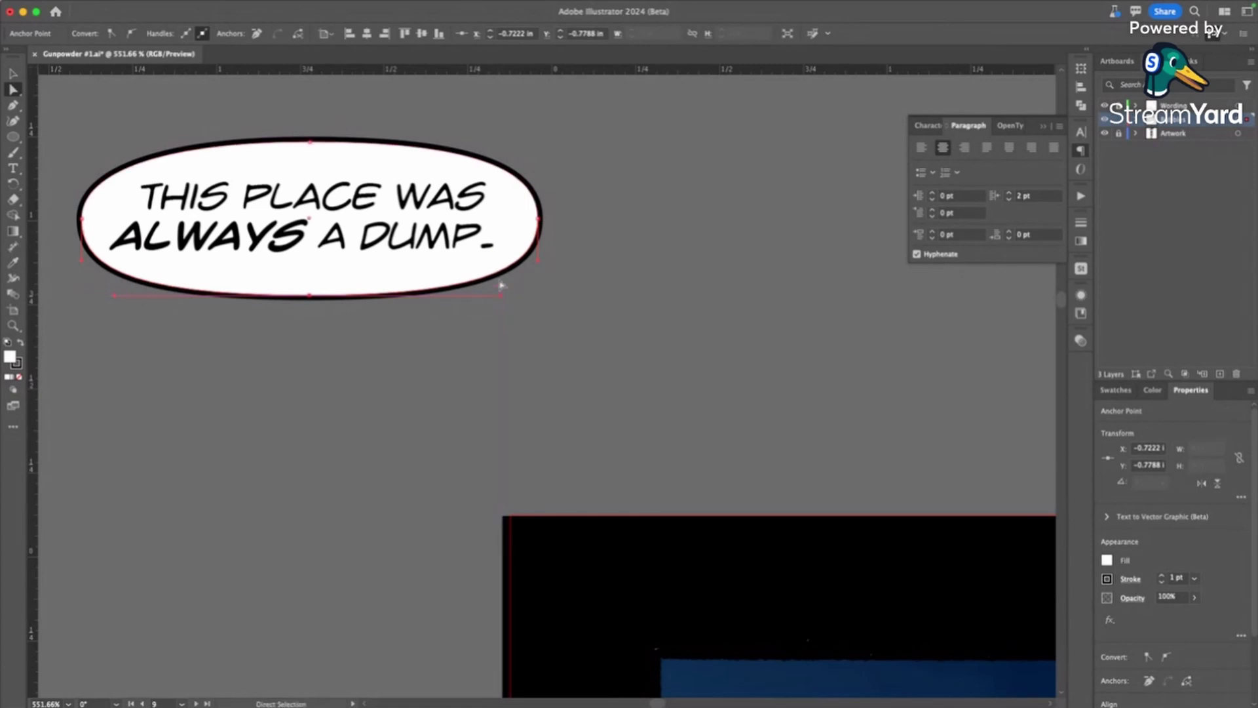
left_click(630, 223)
scroll(625, 234, "down", 1)
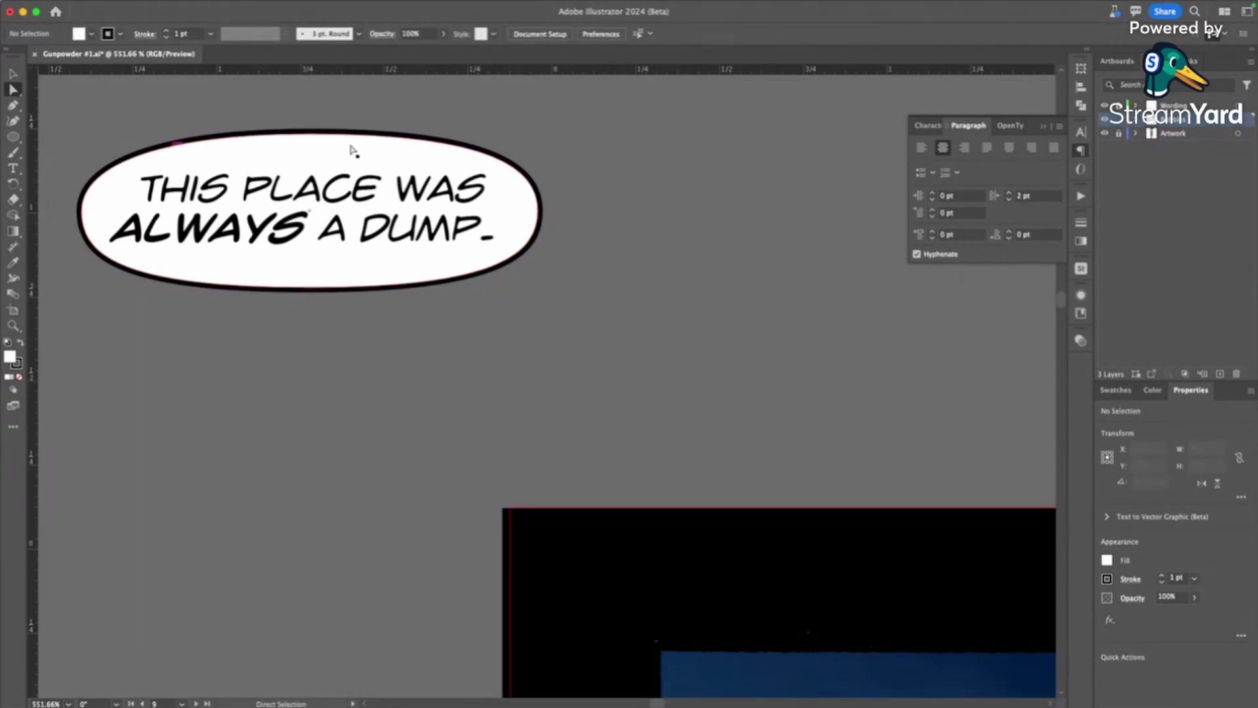
- Lengthen the left direction handle of the top anchor slightly on the "This place was always a dump" balloon
left_click(309, 133)
left_click(275, 133)
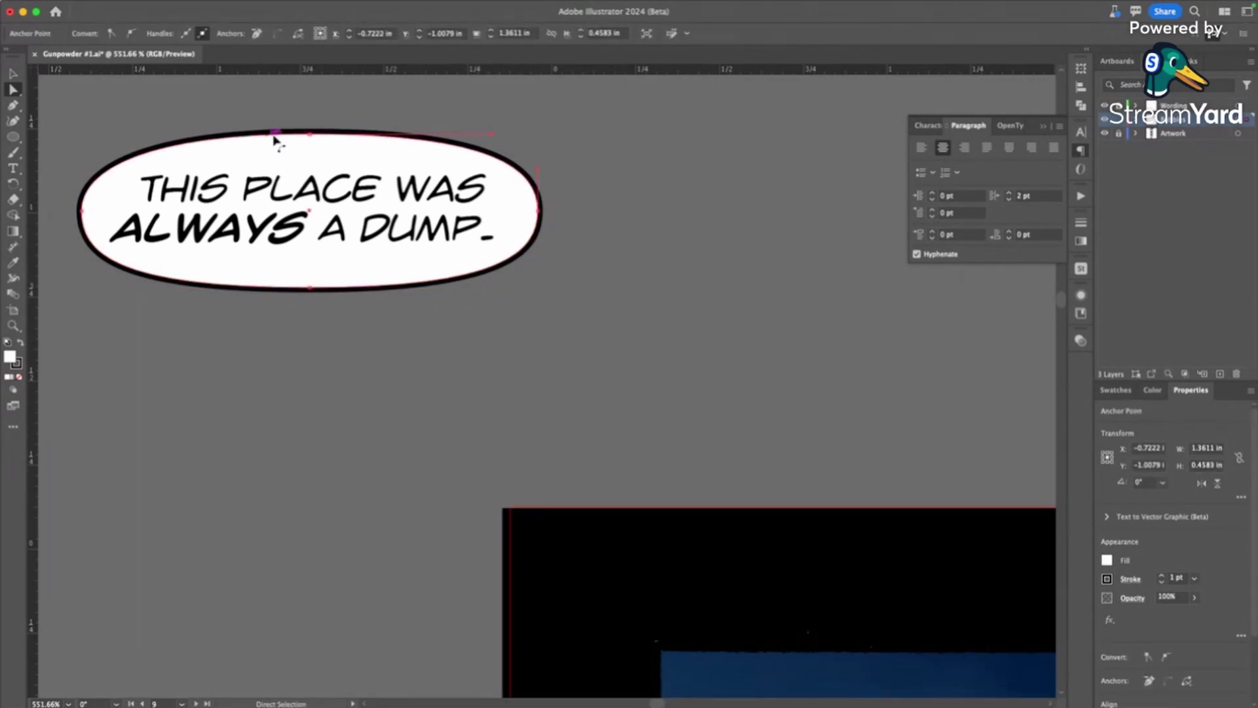
left_click(309, 133)
left_click_drag(152, 135, 130, 136)
left_click(784, 175)
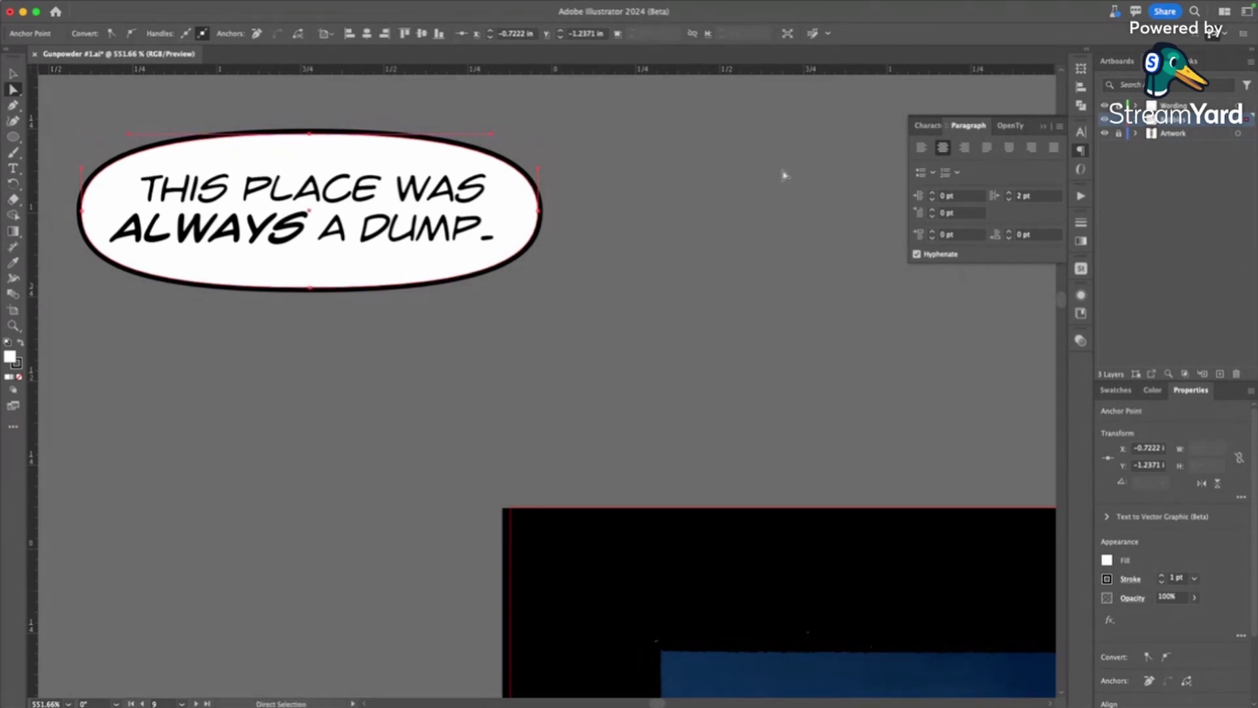
- Extend both direction handles of the top anchor outward on the "Took an apocalypse" balloon to broaden its upper curve
left_click(12, 325)
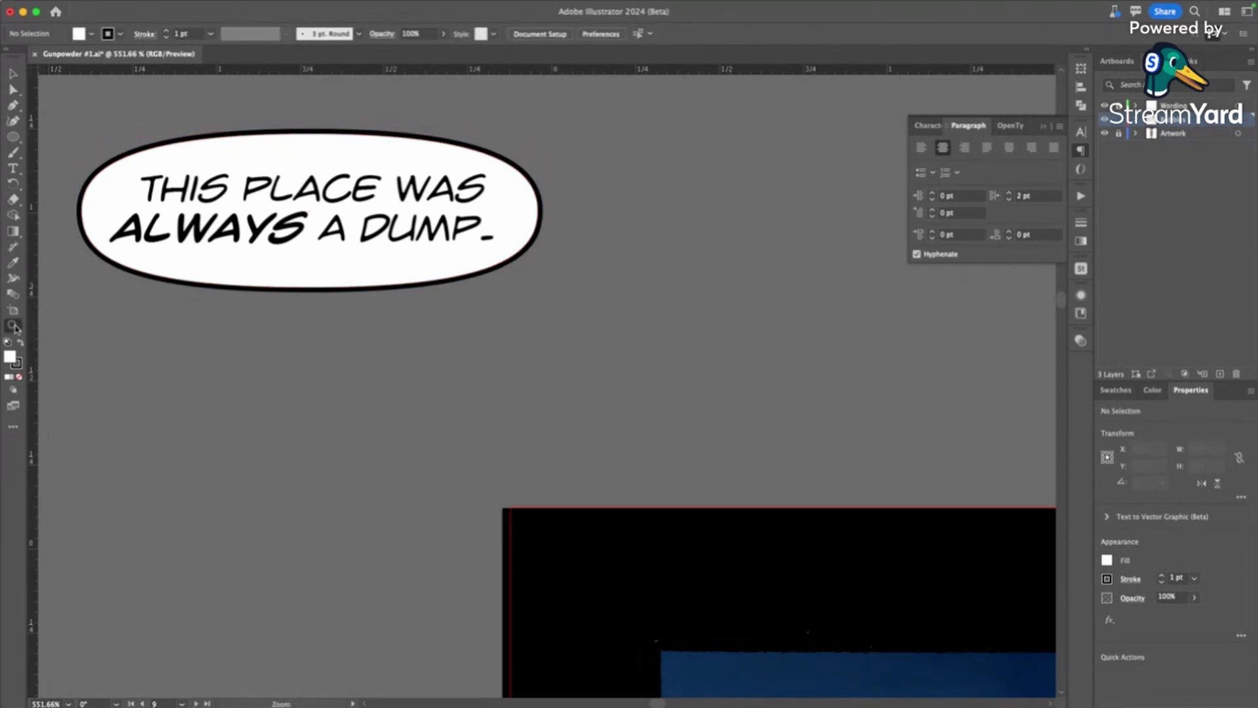
left_click_drag(524, 338, 340, 312)
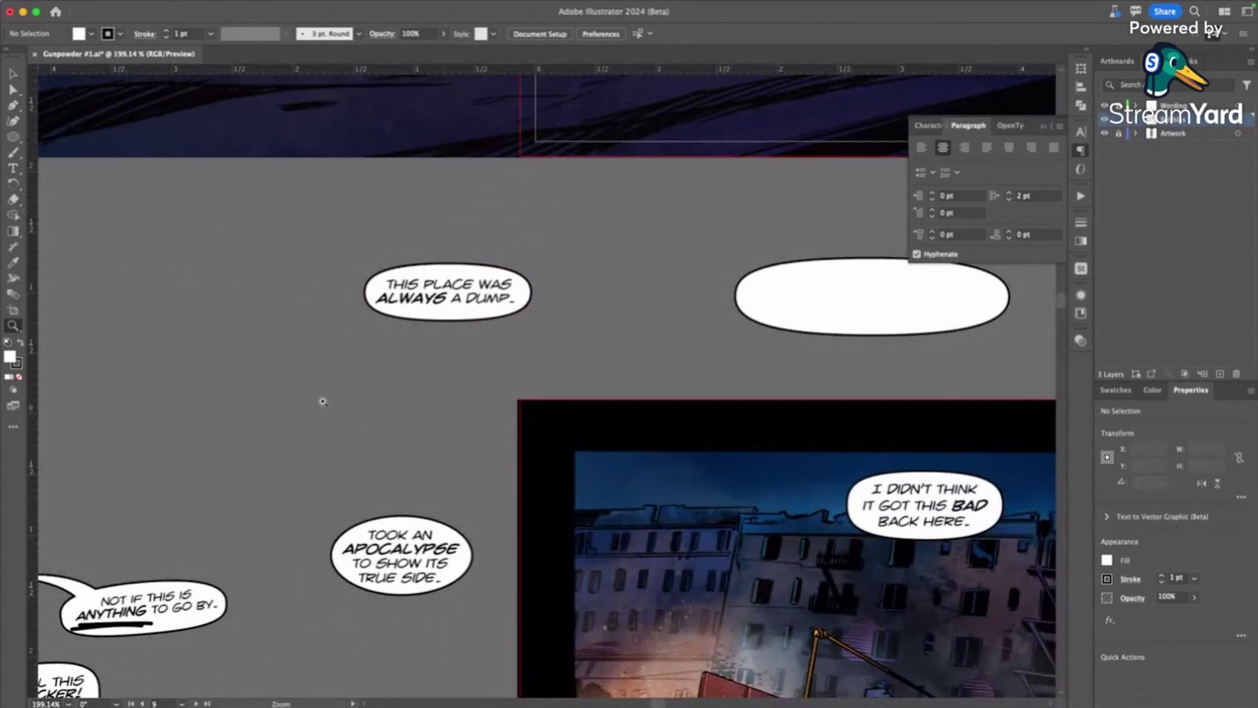
scroll(460, 597, "down", 2)
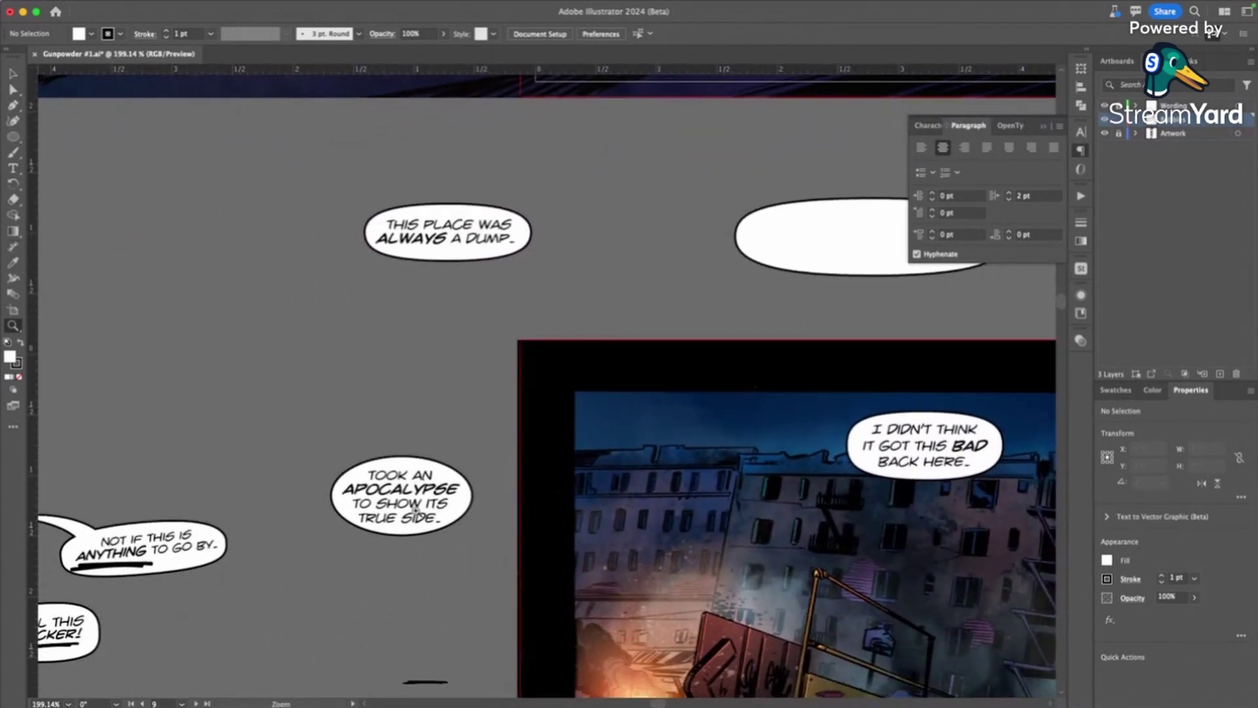
left_click_drag(443, 513, 615, 497)
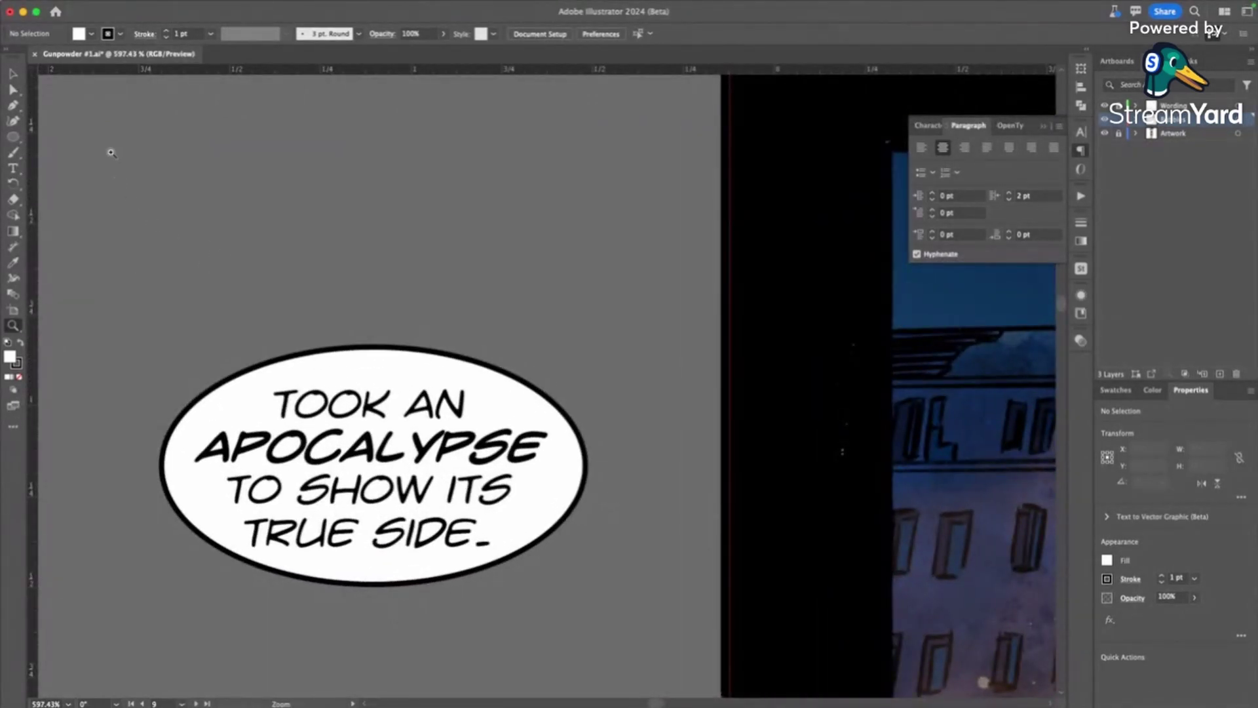
left_click(13, 89)
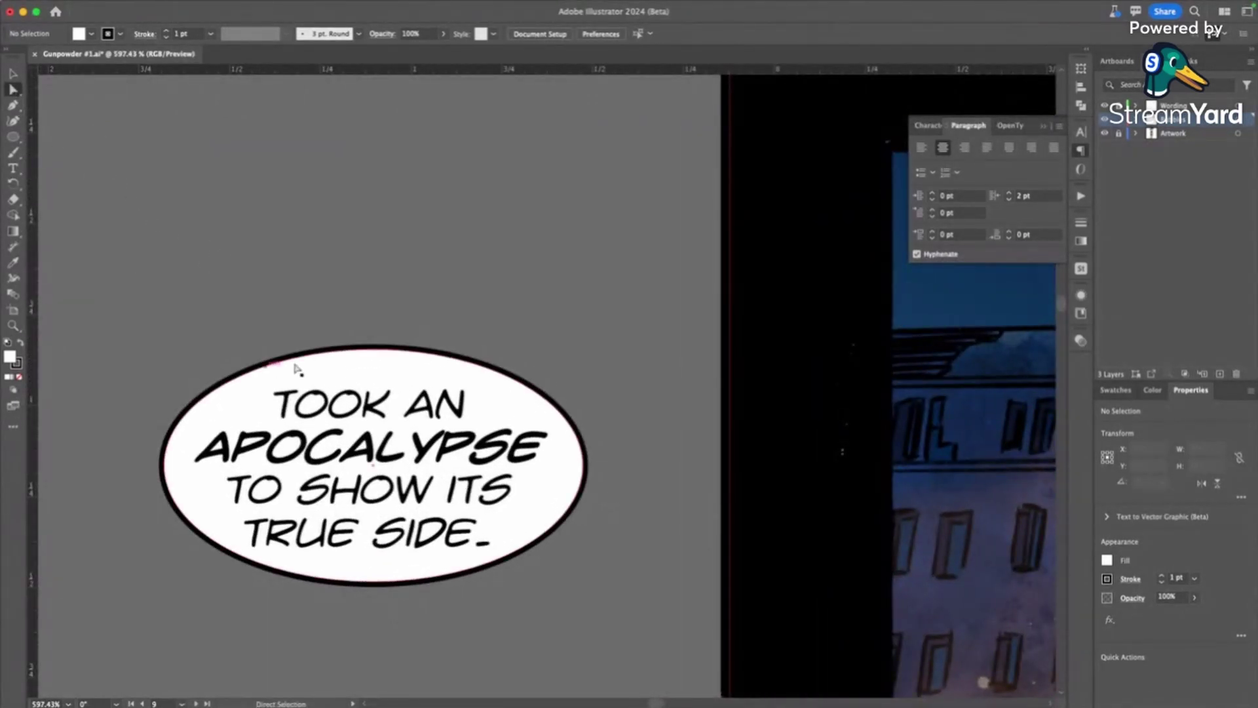
left_click(374, 349)
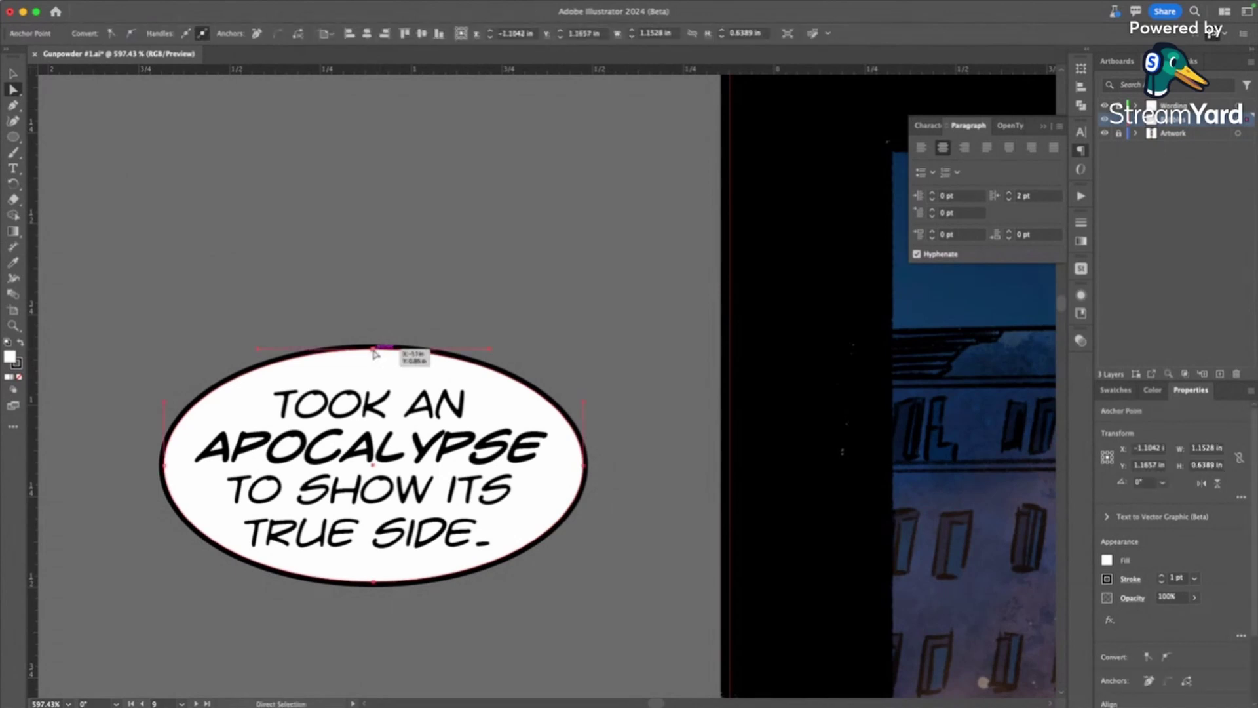
left_click_drag(259, 355, 216, 354)
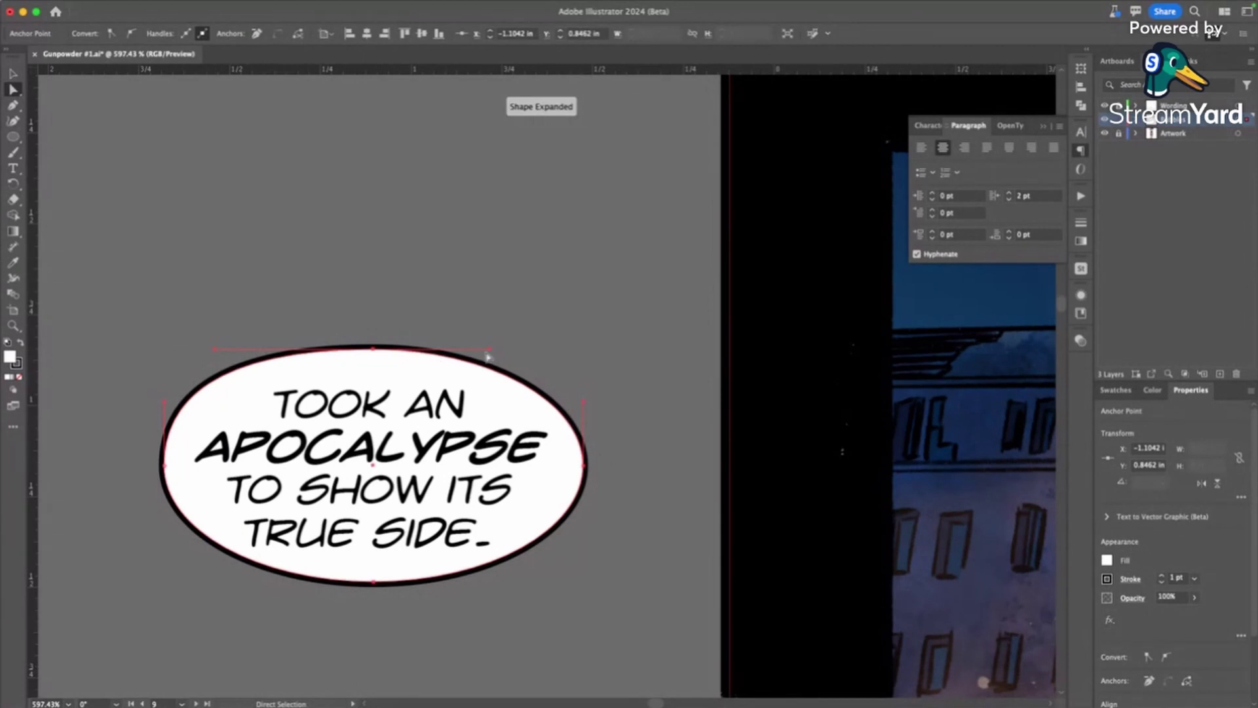
left_click_drag(487, 355, 548, 349)
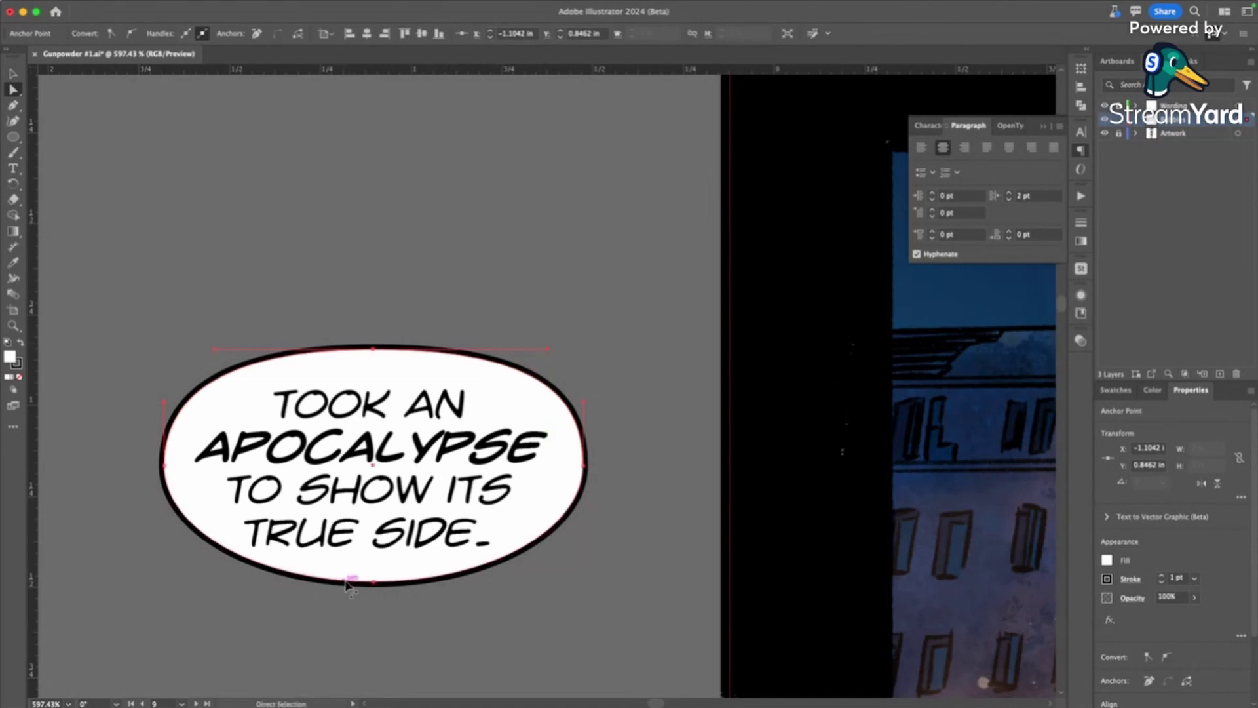
- Extend both direction handles of the bottom anchor outward on the "Took an apocalypse" balloon to broaden its lower curve
left_click(373, 582)
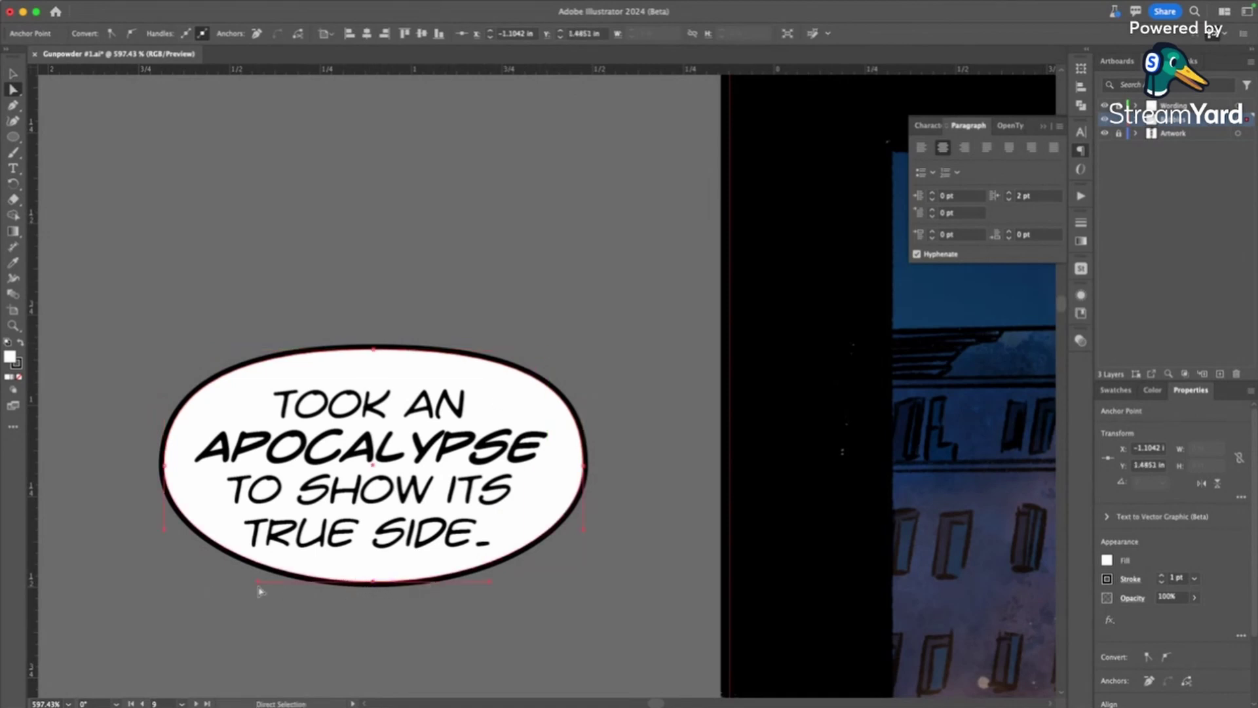
left_click_drag(258, 584, 209, 582)
left_click_drag(500, 582, 542, 582)
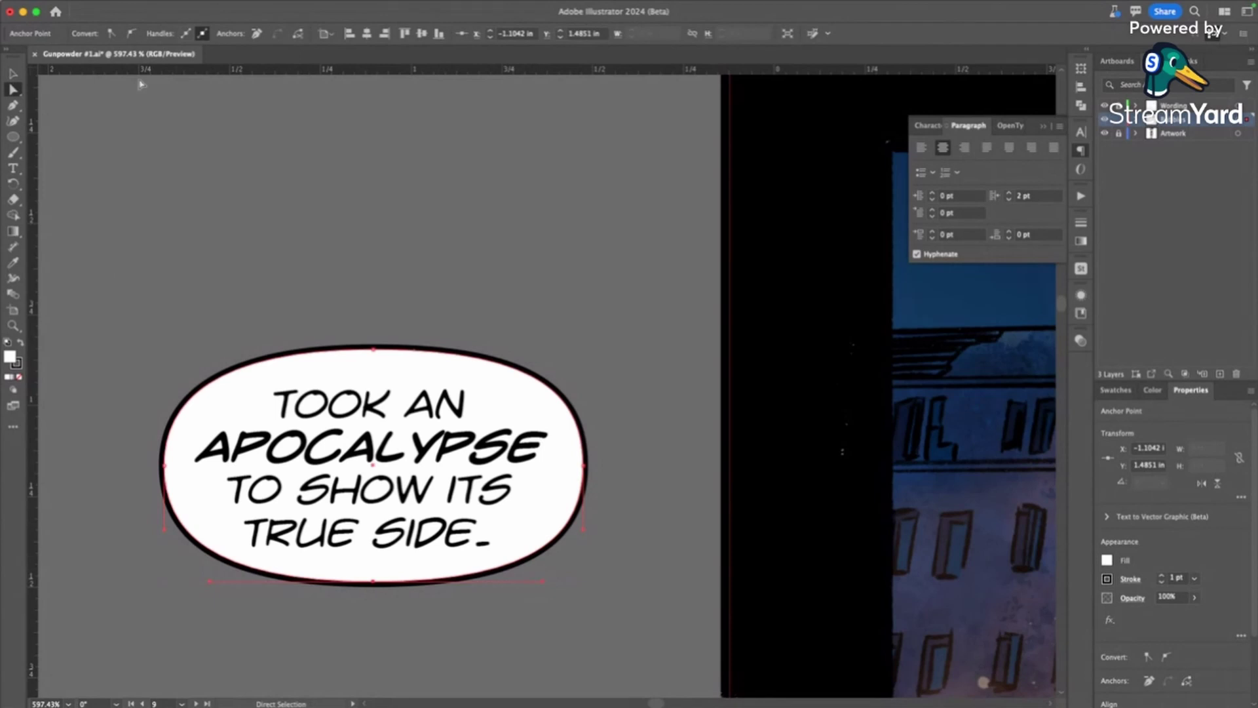
left_click(13, 74)
left_click(449, 341)
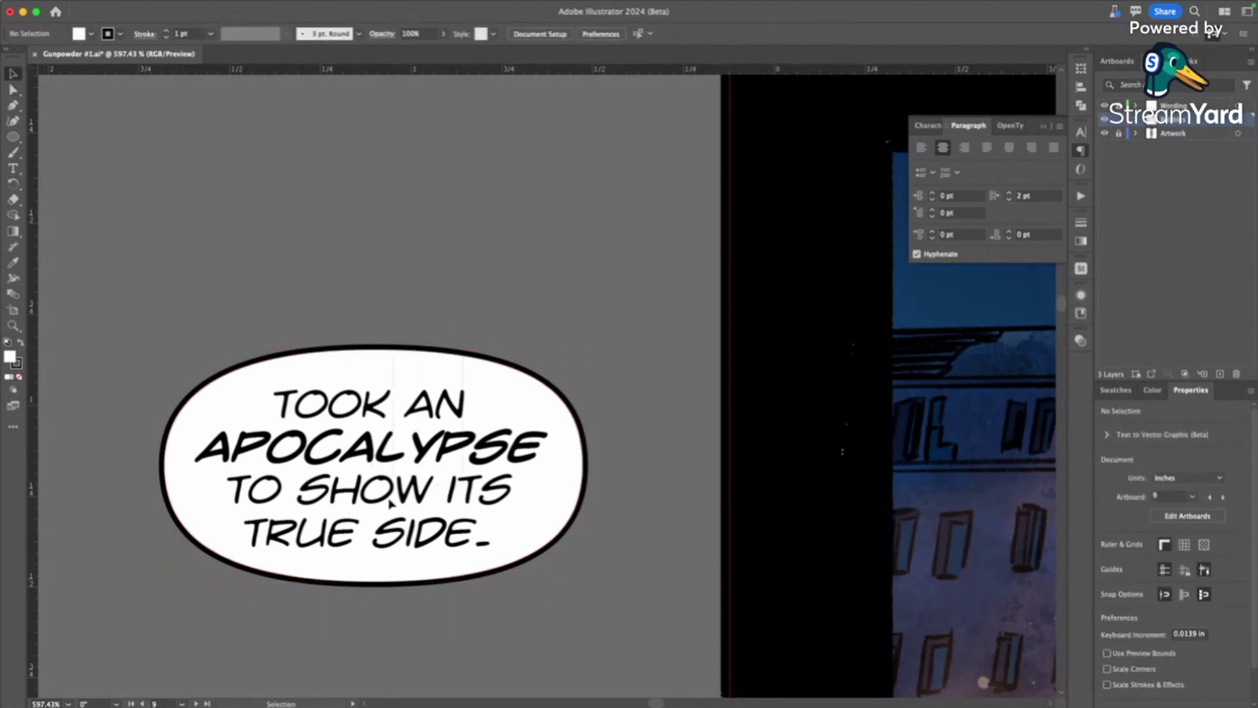
left_click(336, 581)
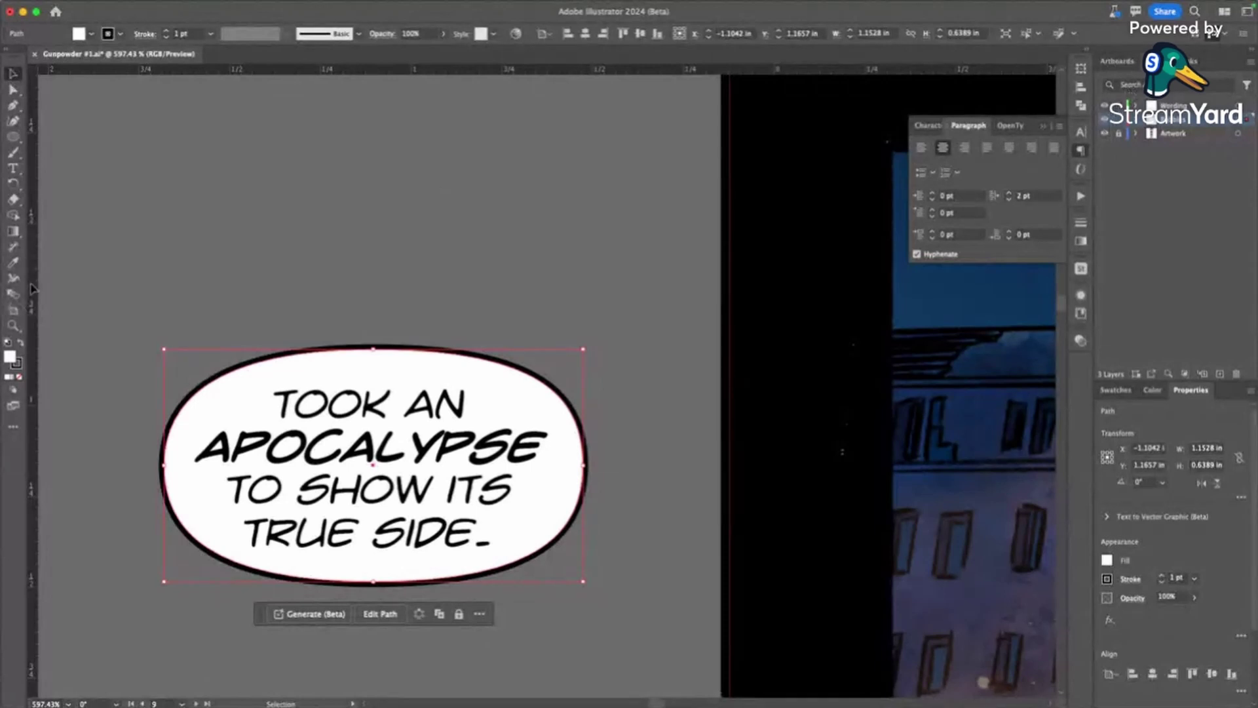
left_click(303, 298)
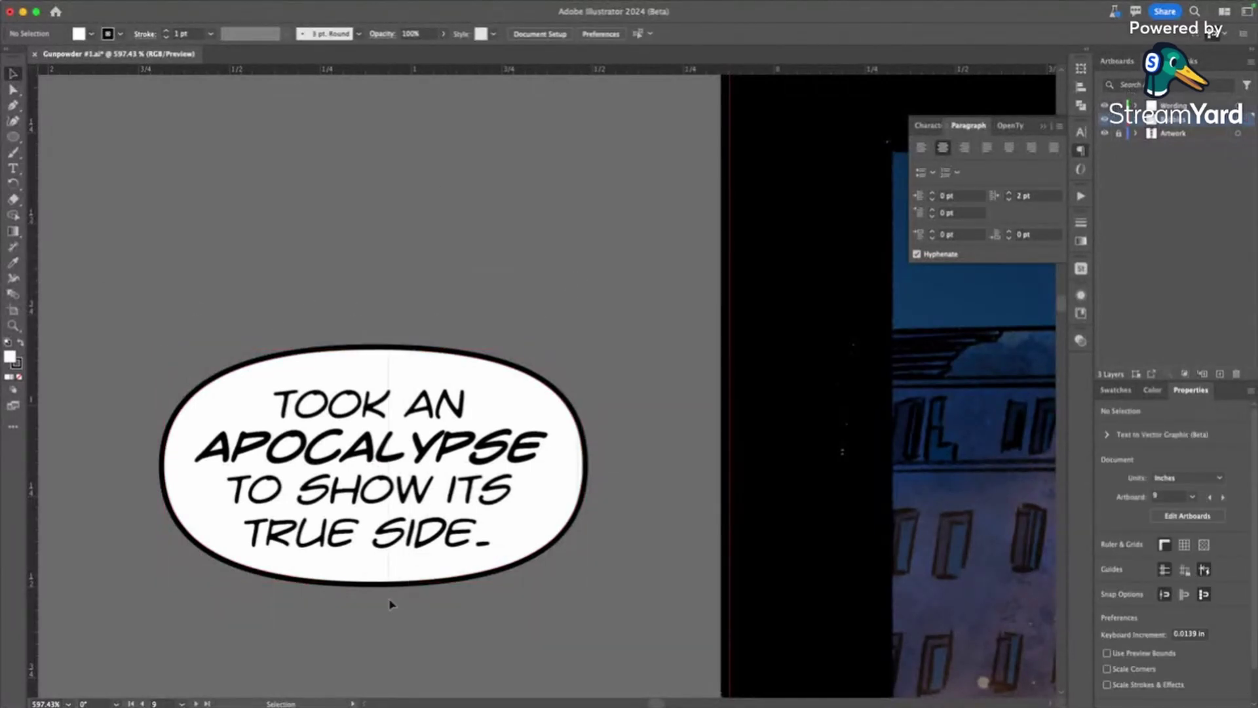
- Align the "Took an apocalypse" text and its balloon on their horizontal and vertical centers
left_click_drag(360, 598, 401, 572)
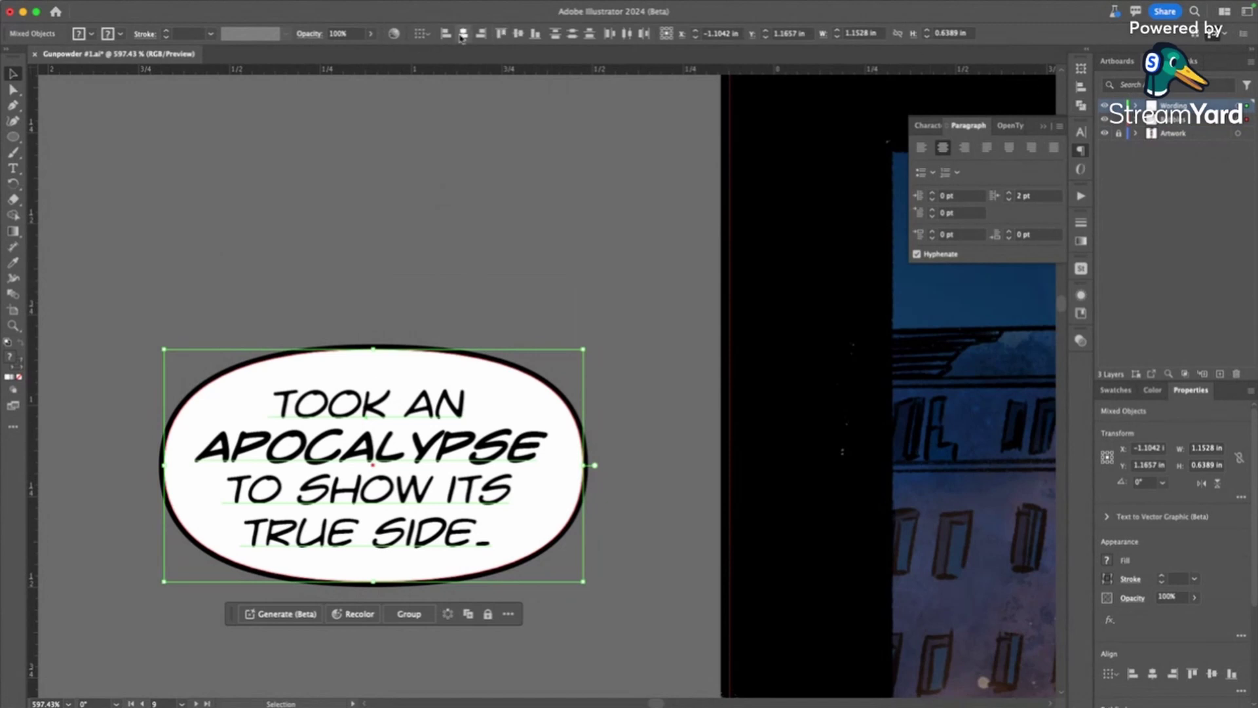
left_click(517, 34)
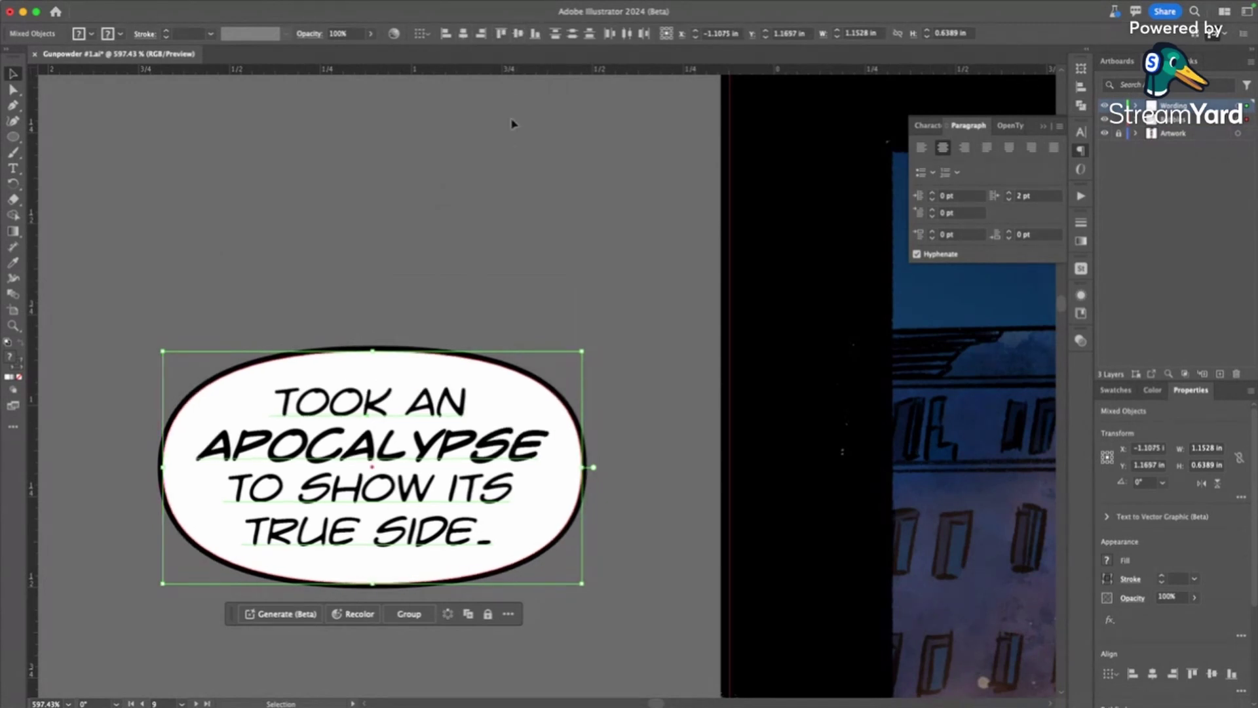
left_click(584, 351)
- Align the "This place was always a dump" text and its balloon on their horizontal and vertical centers
scroll(585, 353, "up", 5)
scroll(583, 351, "down", 5)
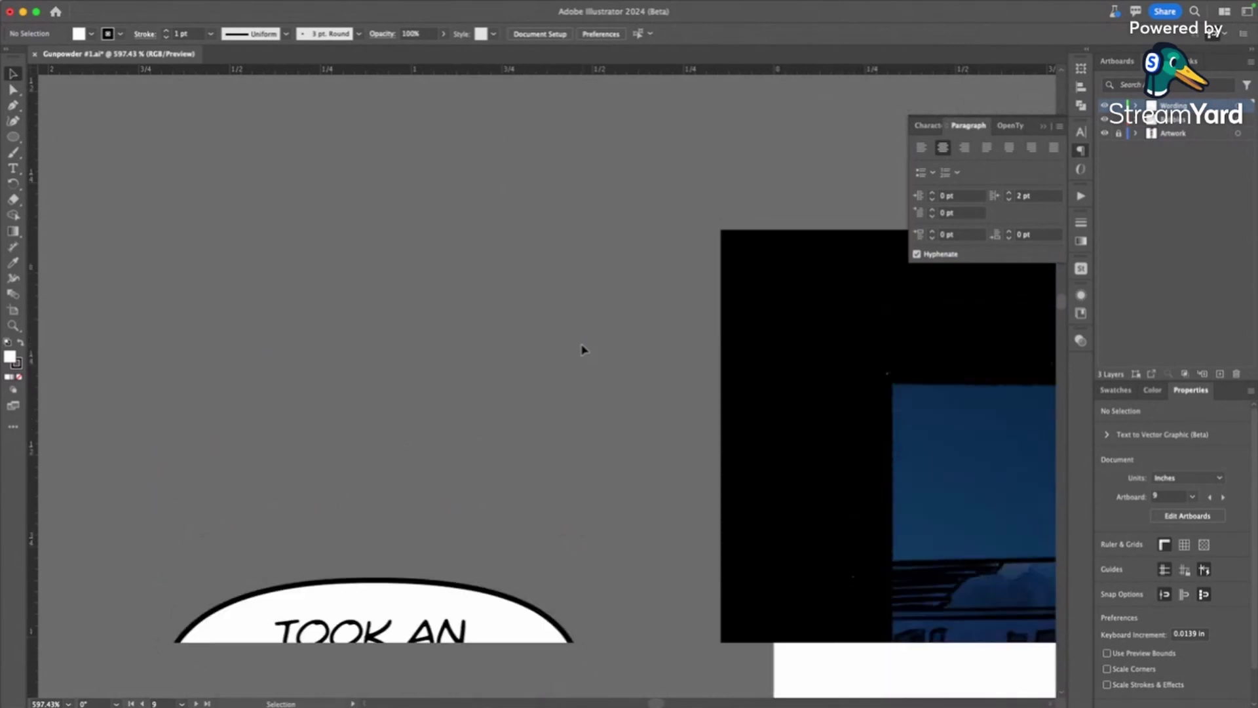
scroll(583, 350, "up", 12)
scroll(583, 349, "down", 1)
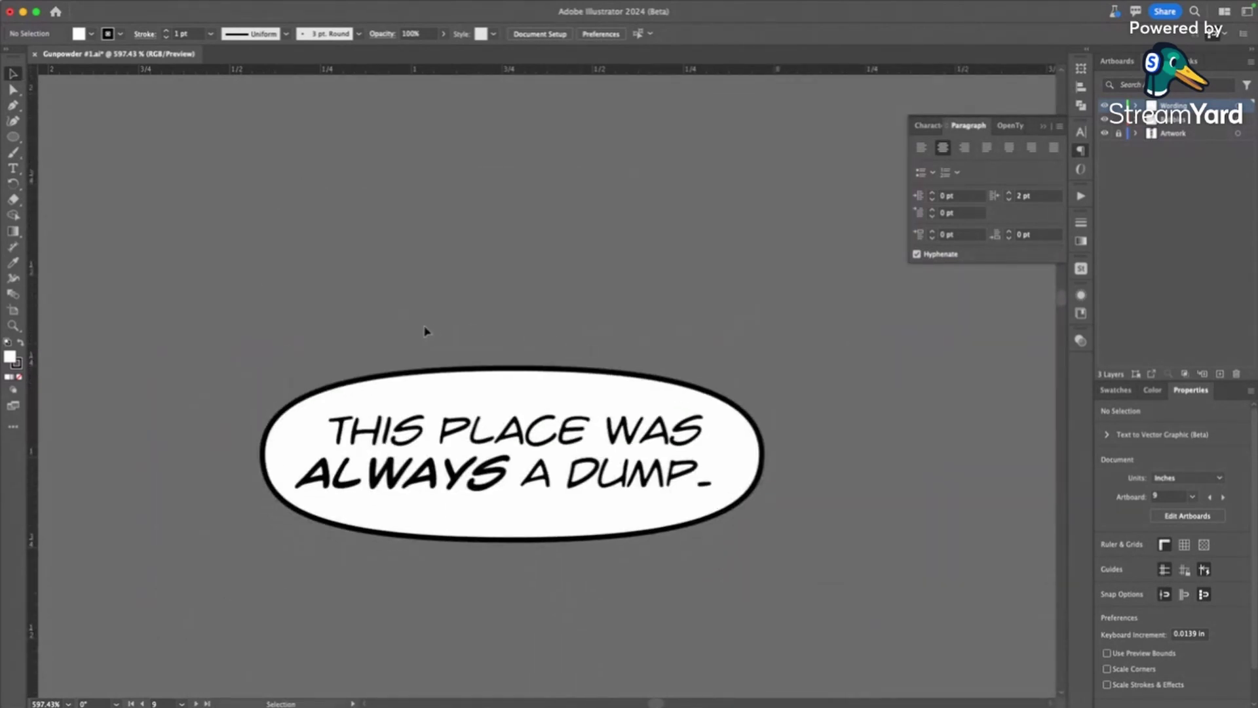
left_click_drag(769, 585, 734, 498)
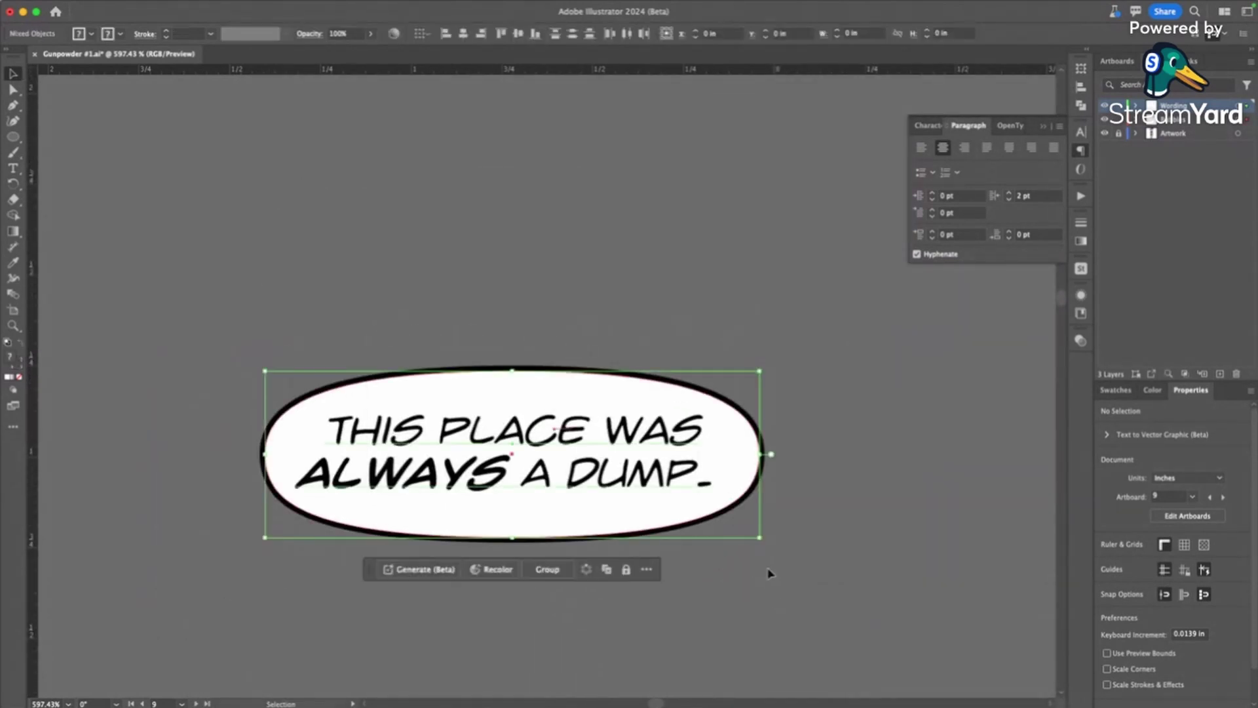
left_click(465, 33)
left_click(518, 33)
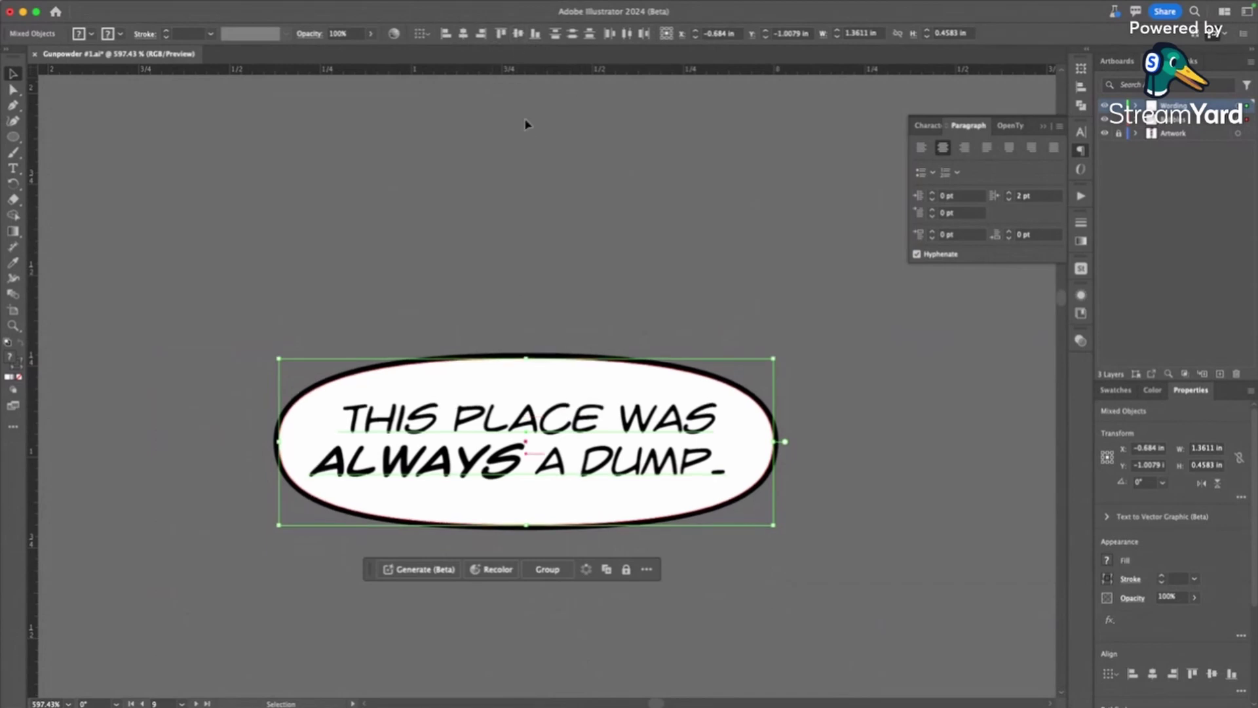
left_click(584, 242)
scroll(666, 301, "down", 7)
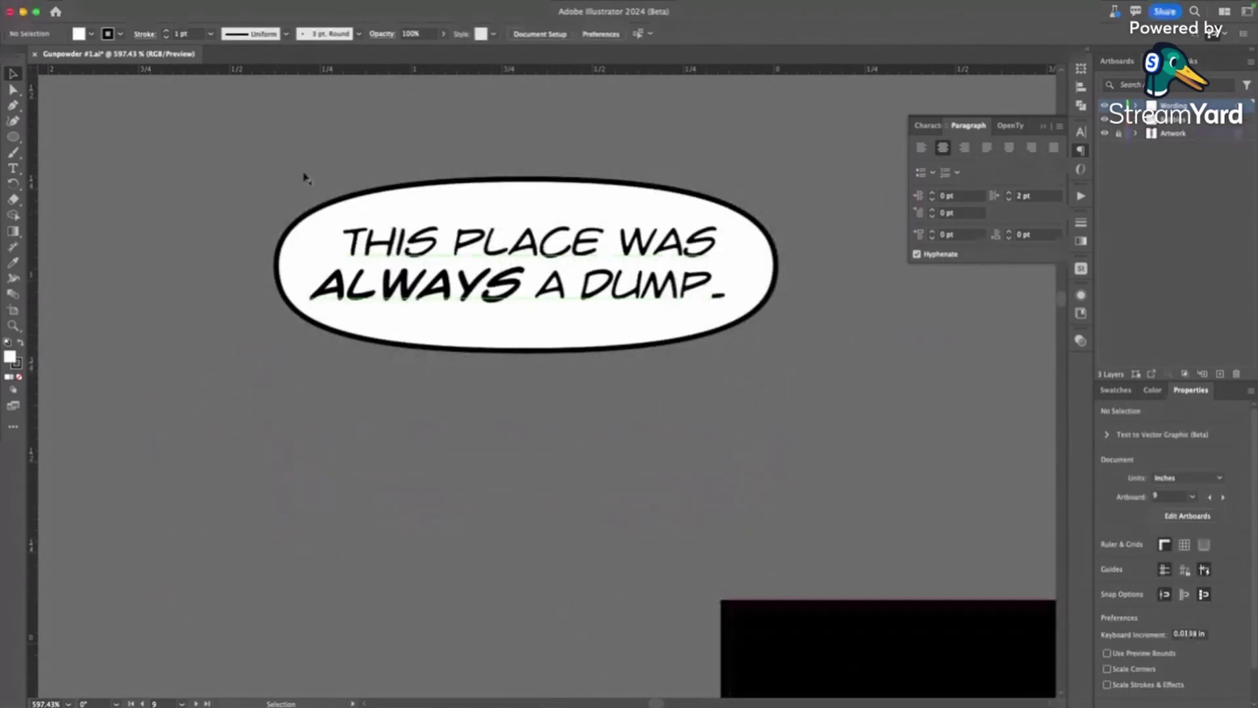
left_click(12, 325)
left_click(618, 416, "alt")
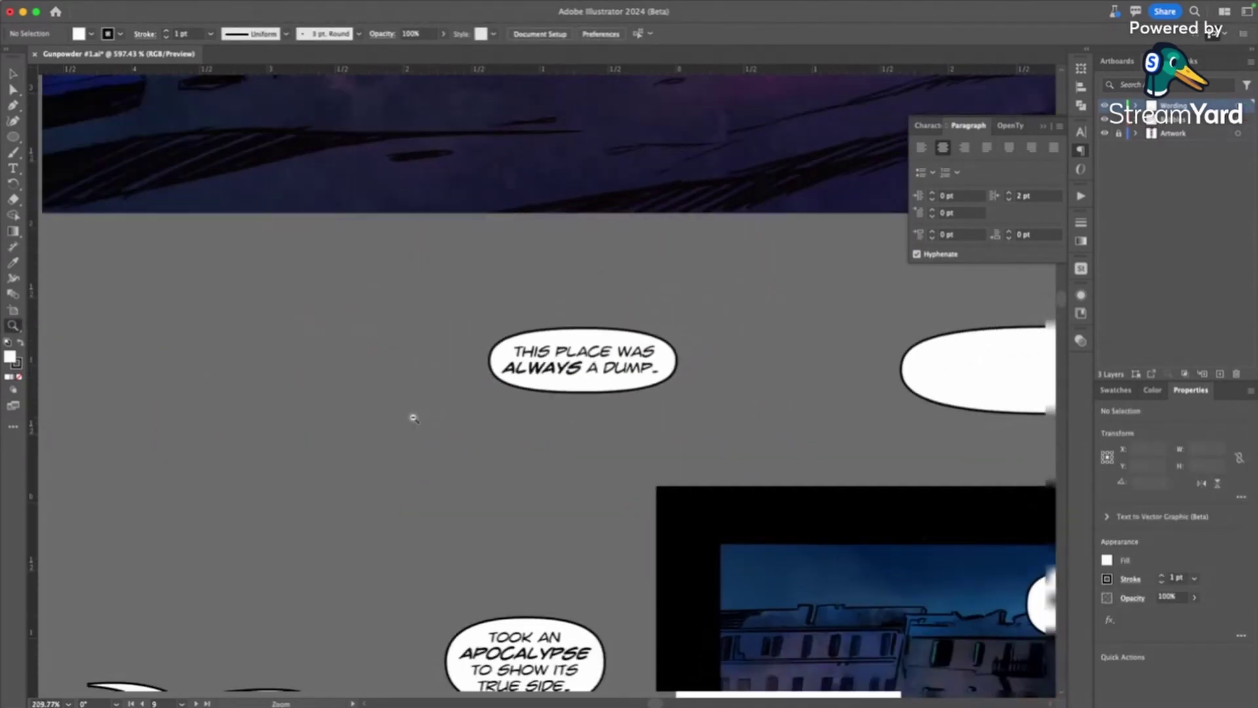
scroll(625, 411, "down", 6)
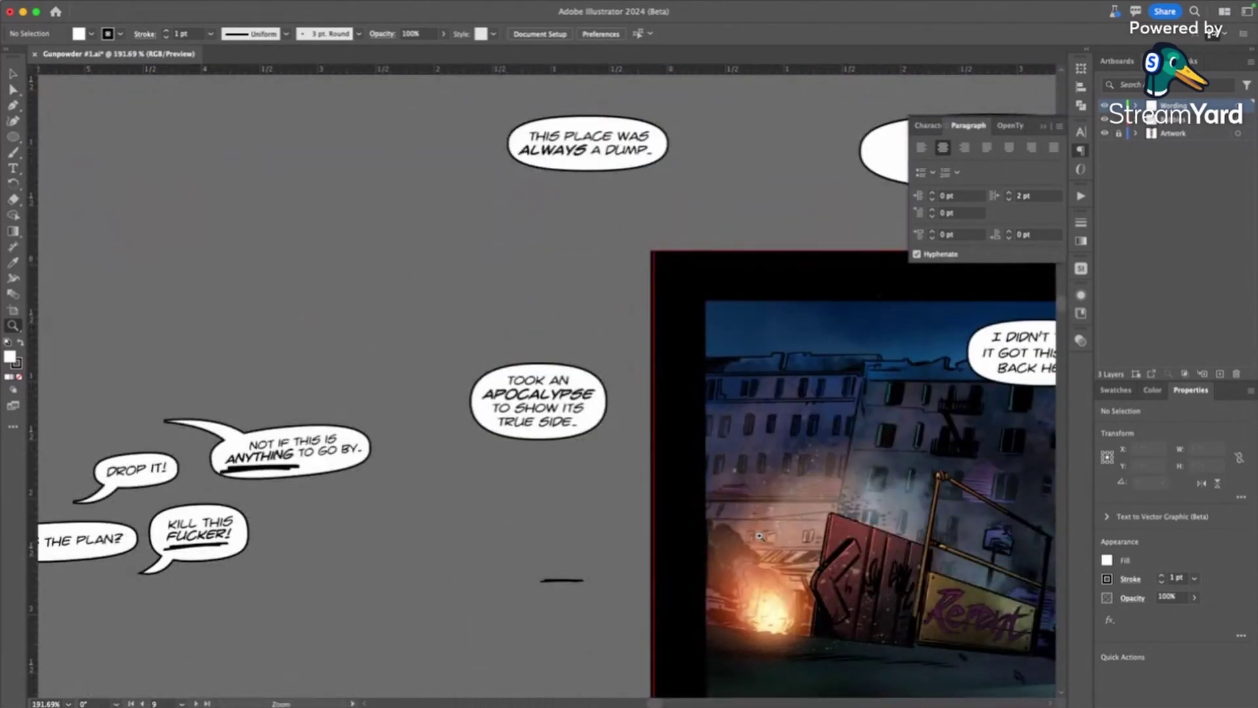
- Move the "This place was always a dump" balloon into the first panel and place the "I didn't think" balloon above it, slightly further left
left_click_drag(657, 702, 666, 703)
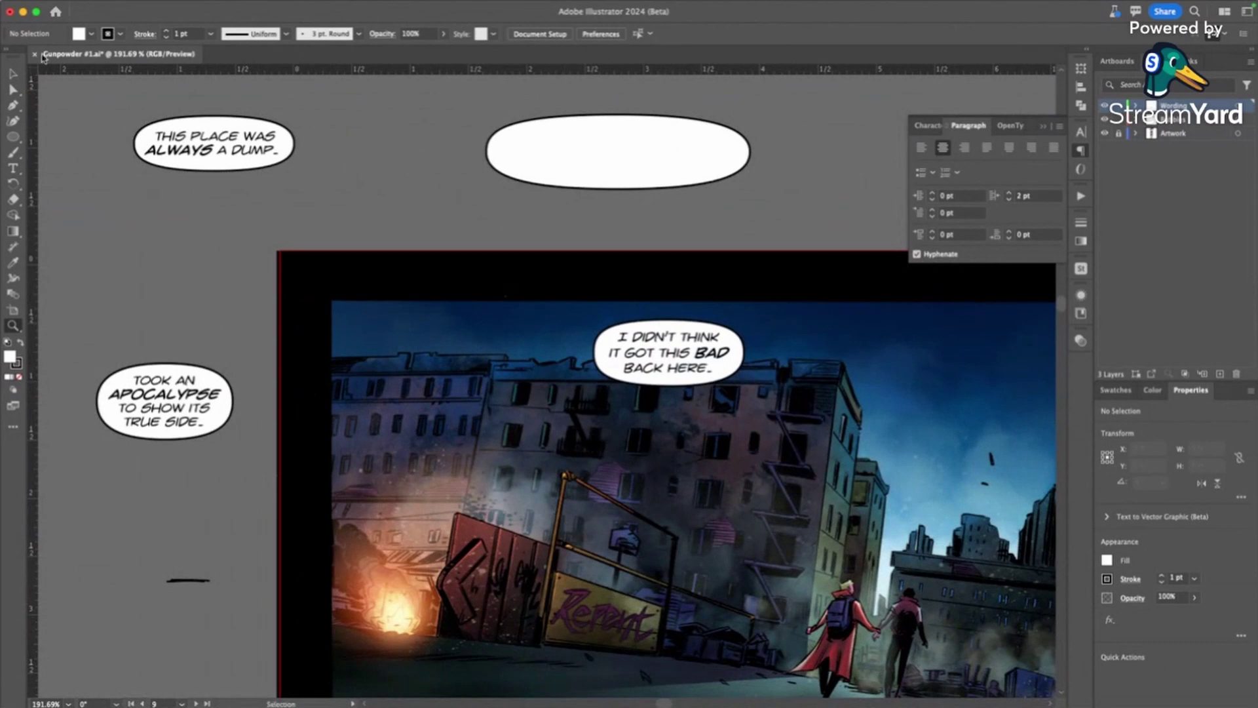
left_click(20, 73)
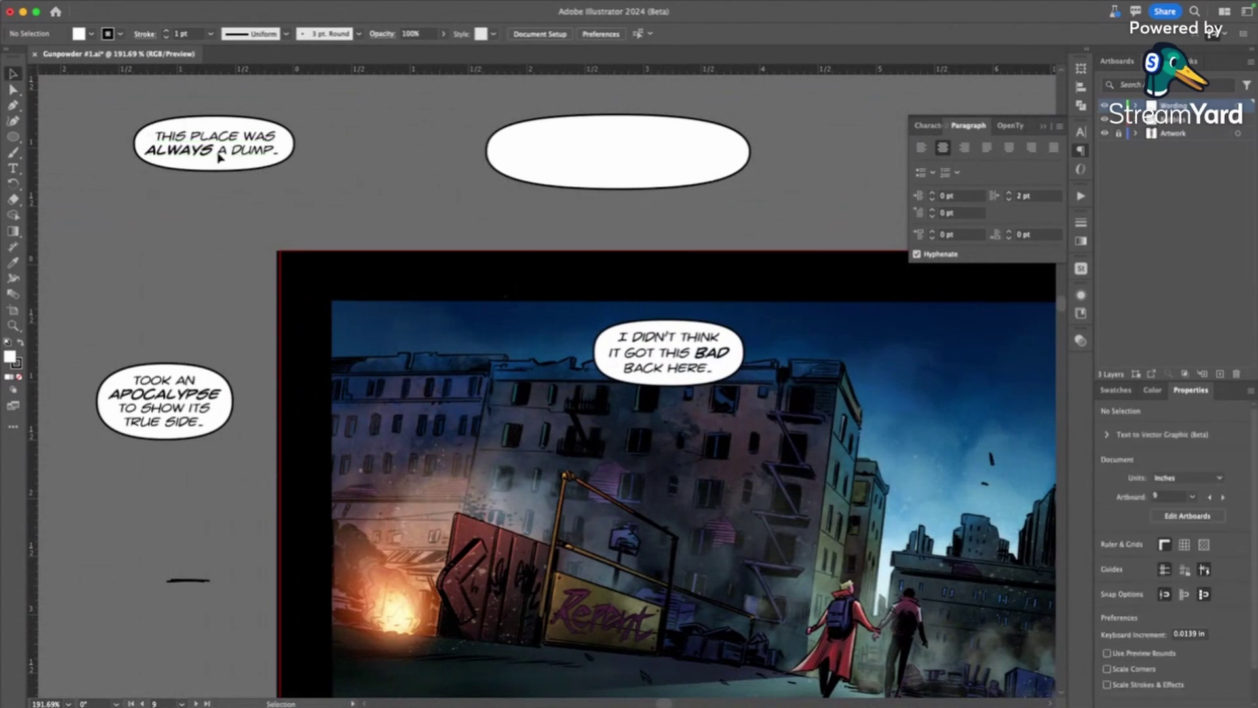
left_click(243, 170)
left_click_drag(234, 154, 741, 543)
left_click_drag(725, 367, 733, 457)
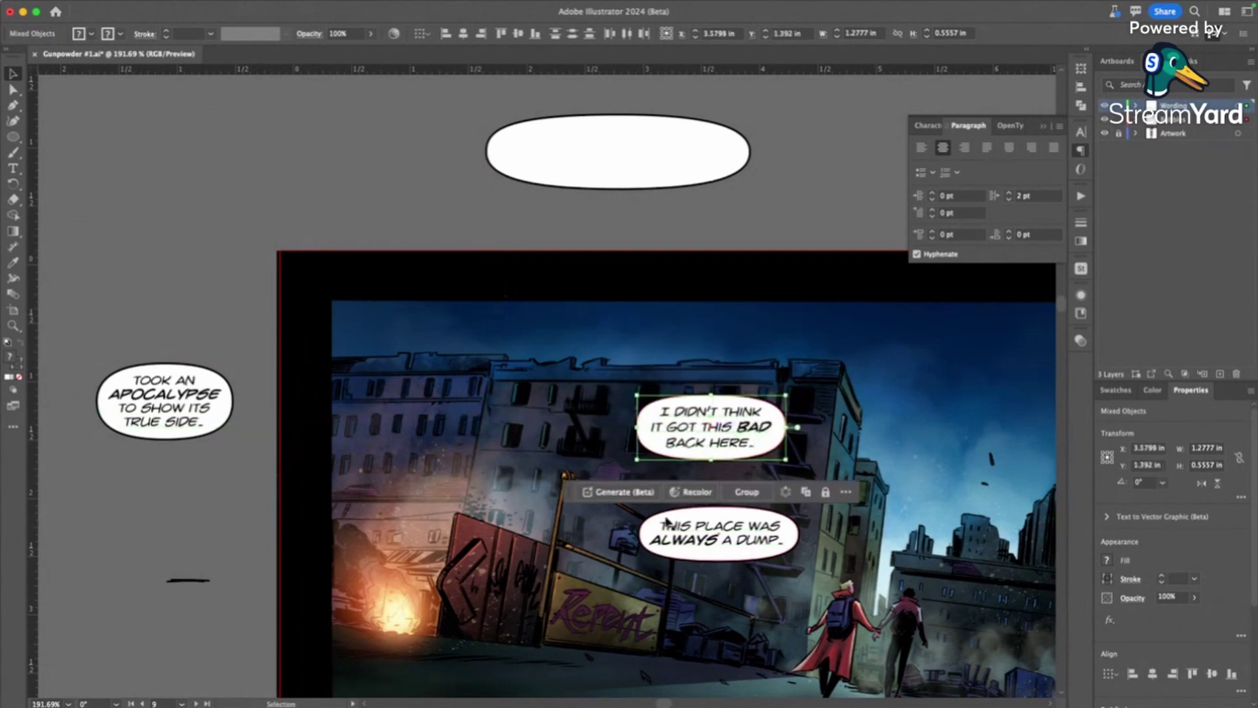
left_click(633, 517)
mouse_move(732, 542)
left_mouse_down()
mouse_move(744, 570)
mouse_move(737, 559)
left_mouse_up()
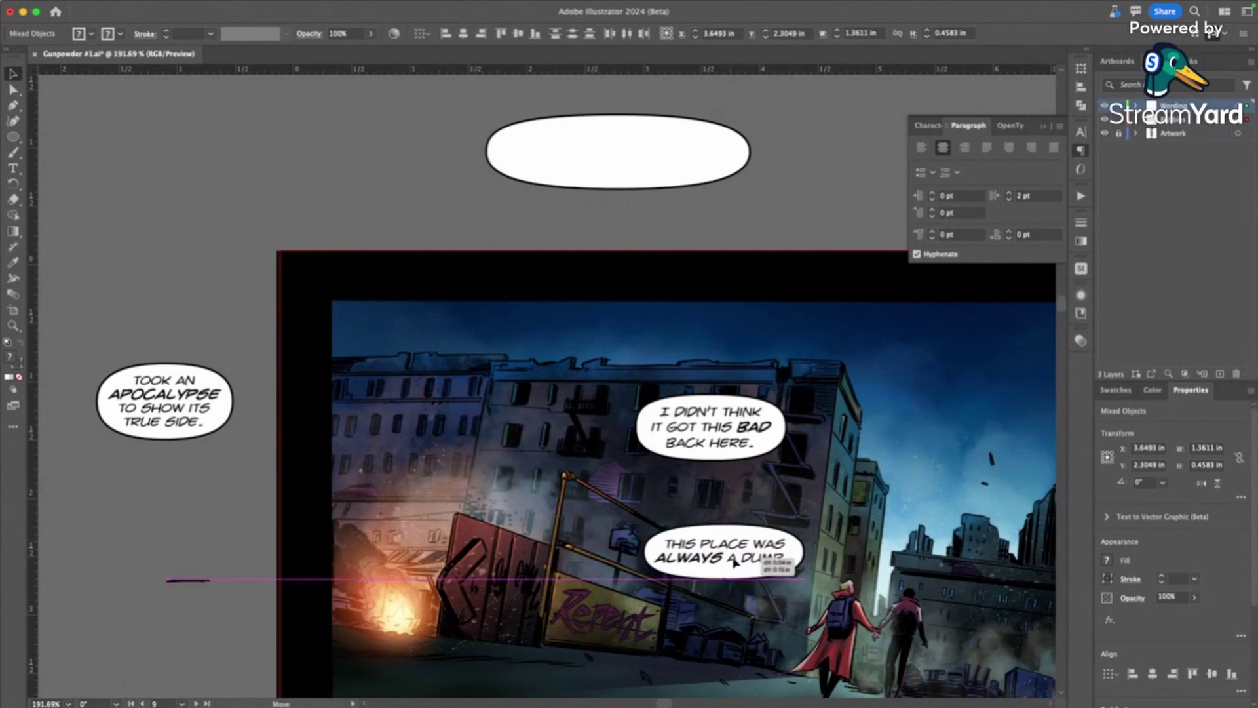
left_click_drag(718, 426, 687, 419)
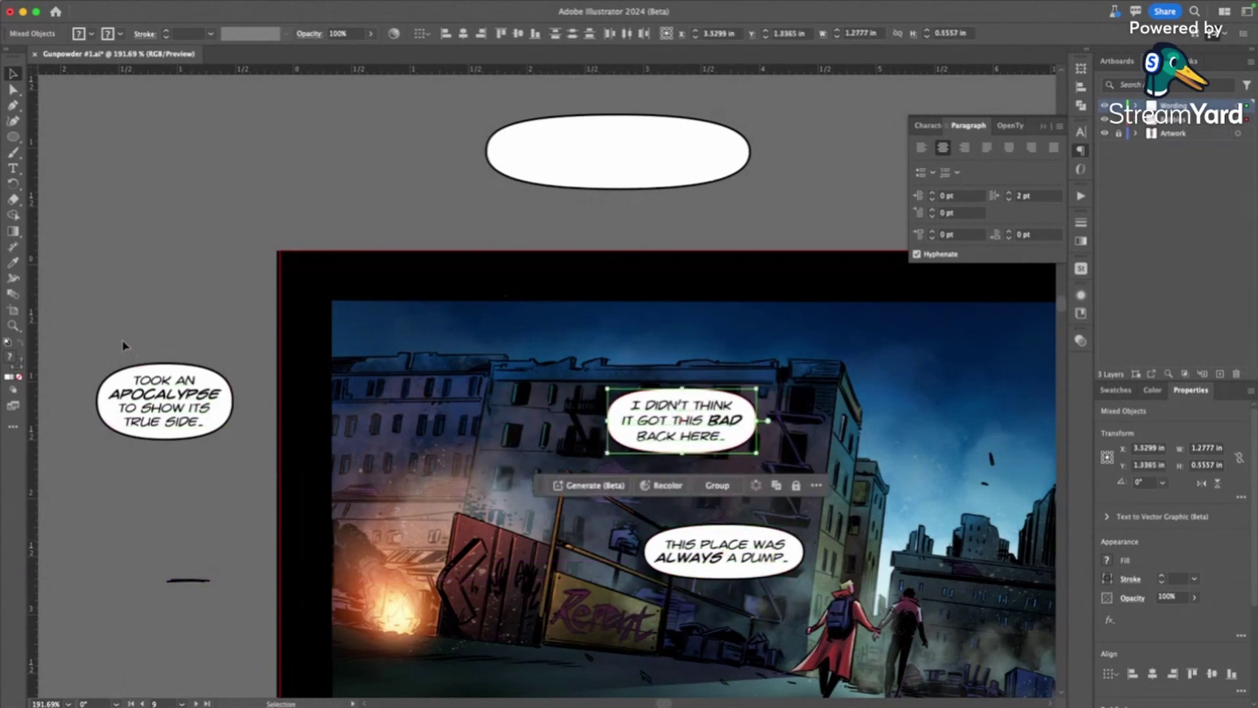
- Place the "Took an apocalypse" balloon in the first panel's lower right corner, at about X 5.85 in, Y 3.89 in
left_click_drag(146, 378, 785, 669)
left_click_drag(824, 707, 996, 650)
scroll(995, 649, "down", 4)
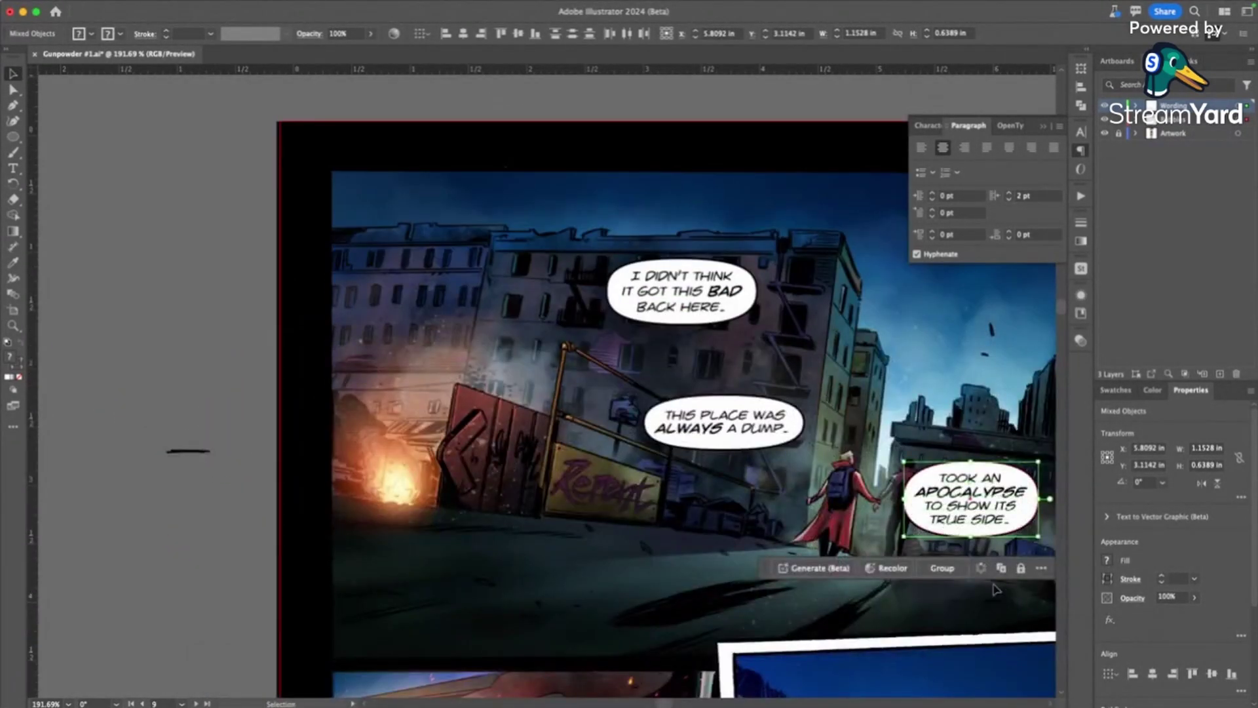
left_click_drag(976, 513, 979, 598)
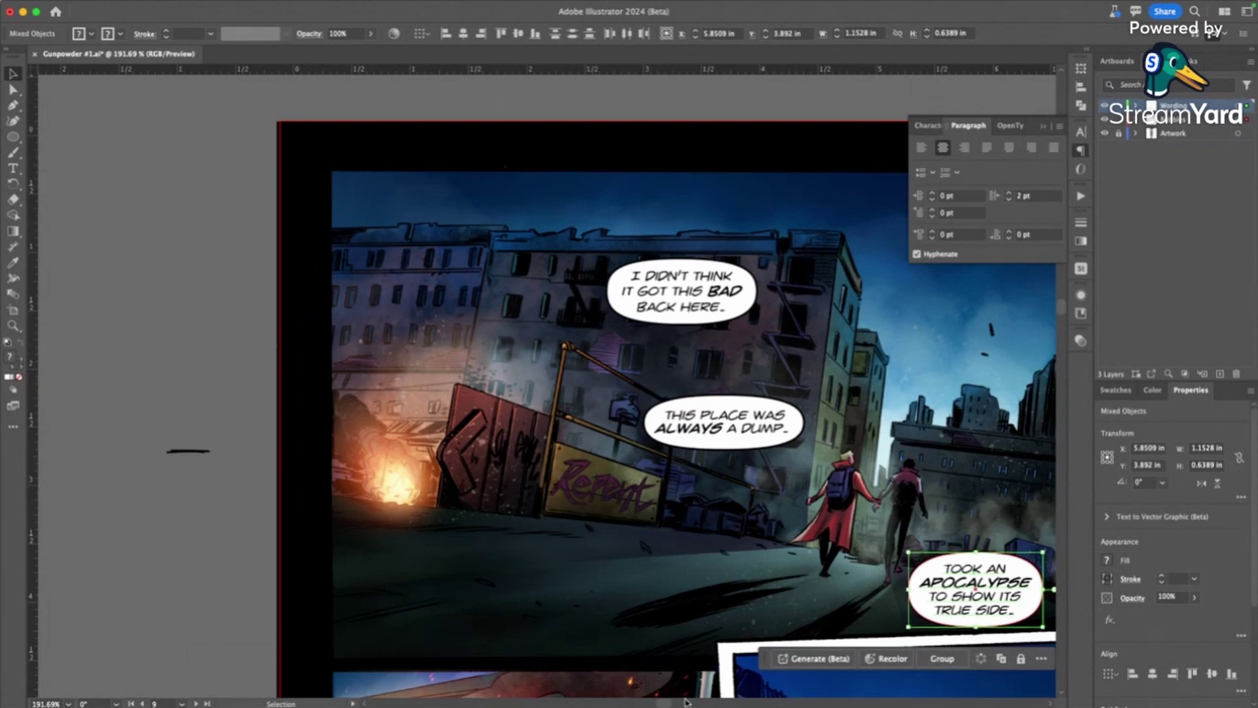
scroll(662, 703, "right", 5)
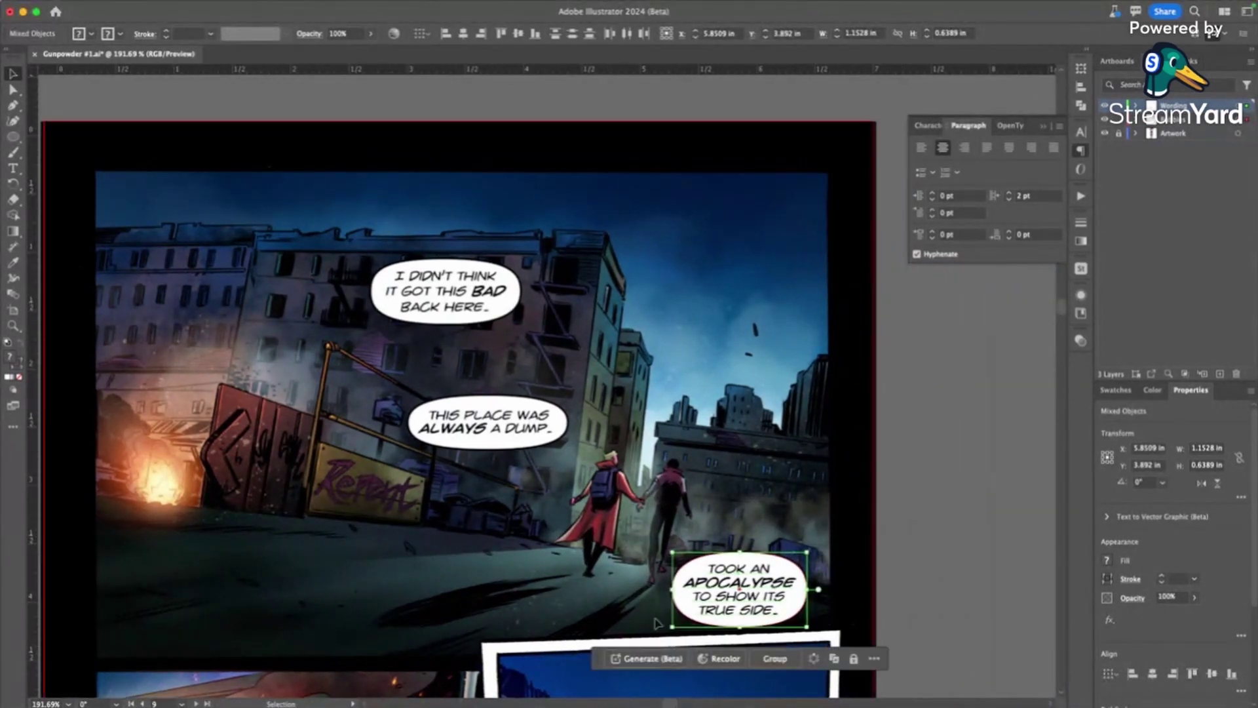
left_click(920, 474)
scroll(920, 474, "down", 3)
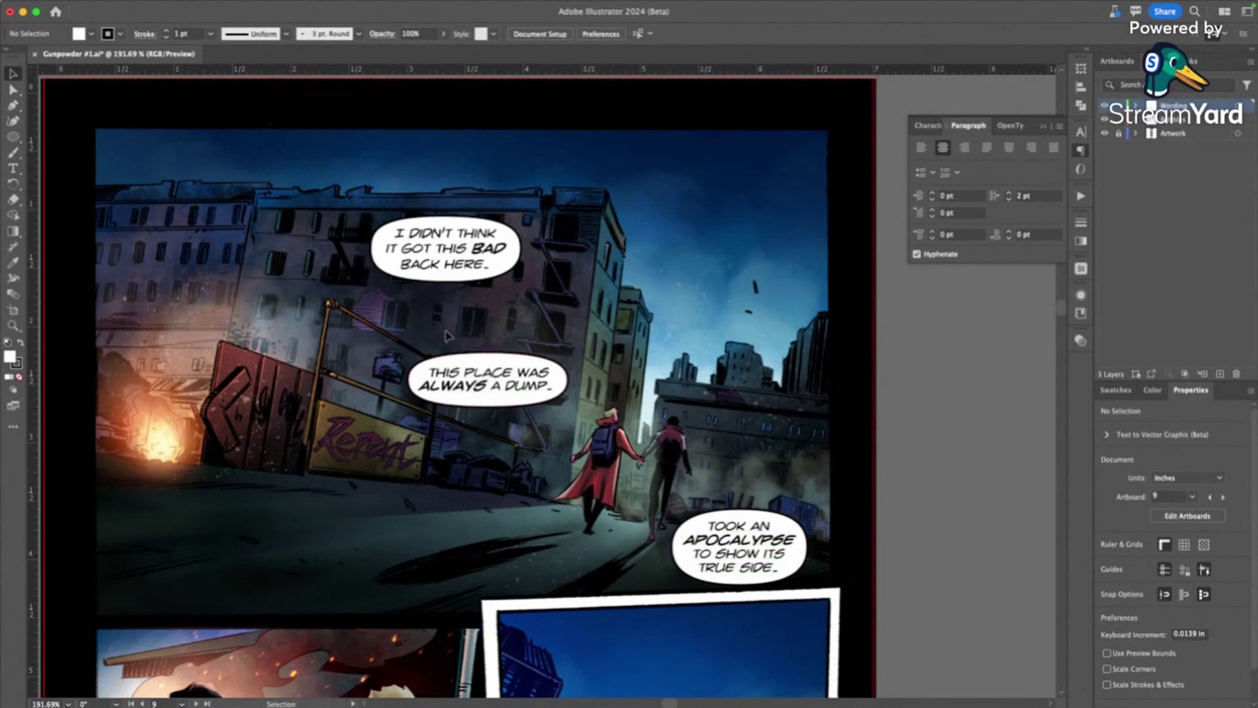
- Lower the "This place was always a dump" balloon slightly and shift the "I didn't think" balloon left to about X 3.18 in, Y 1.38 in
left_click(482, 373)
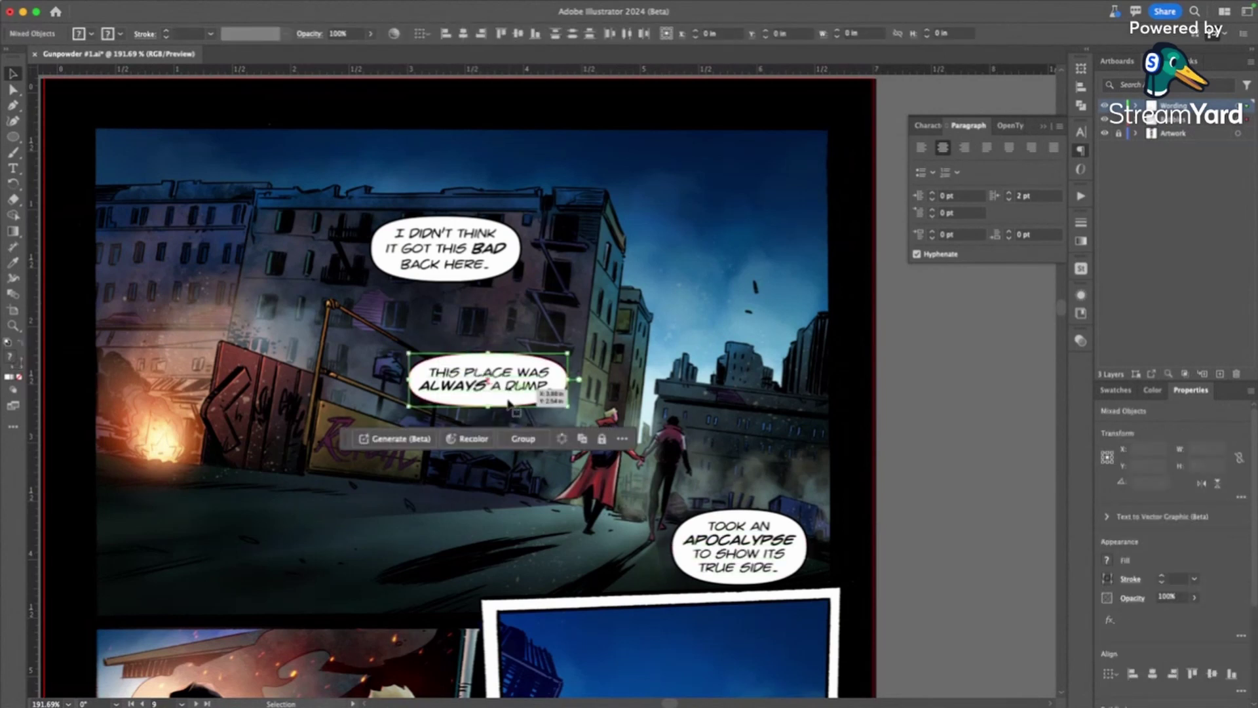
left_click_drag(506, 388, 498, 414)
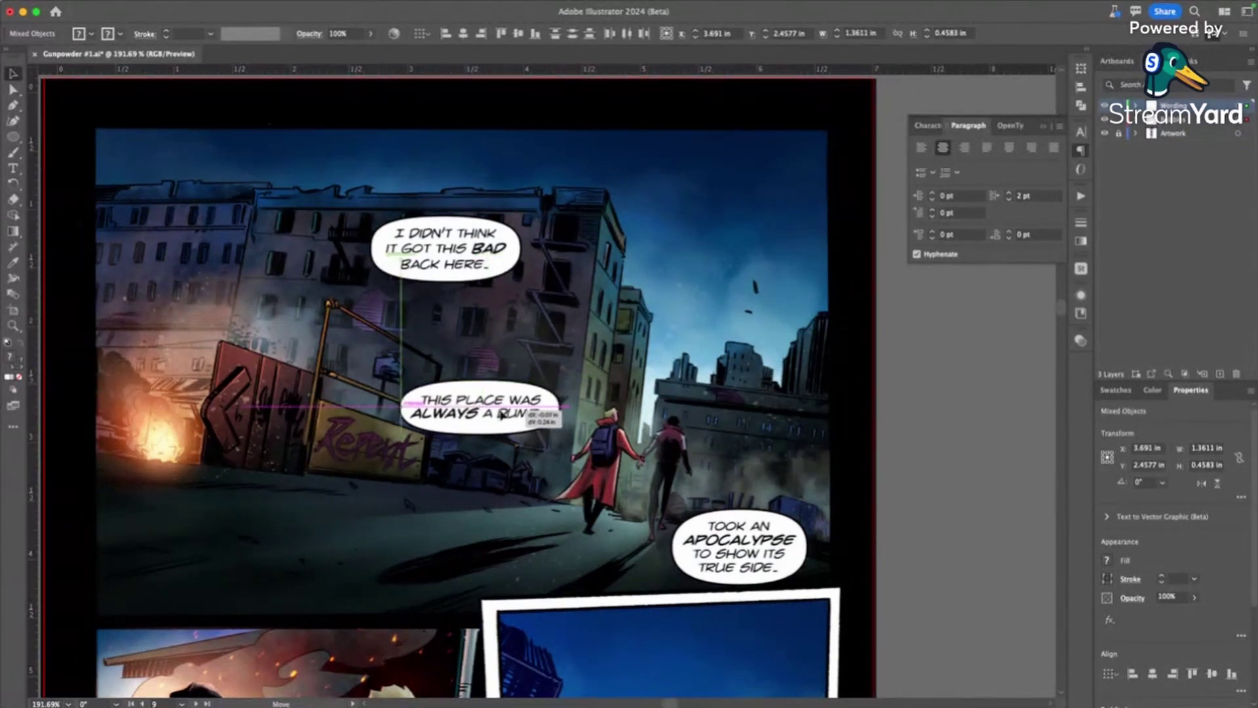
left_click(510, 280)
left_click_drag(441, 257, 423, 260)
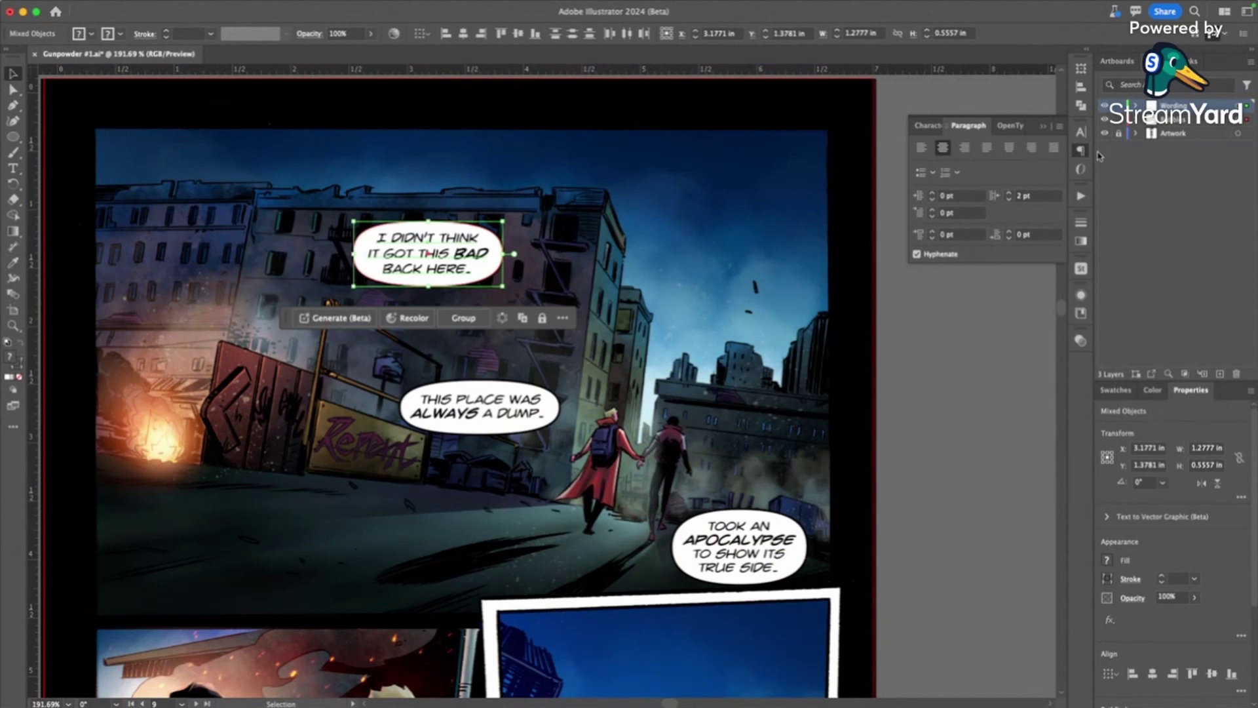
- Lock the Wording layer and draw a closed, curved Pen tail from the "I didn't think" balloon toward the red-coated figure, its tip at about X 4.60 in, Y 2.31 in
left_click(1122, 109)
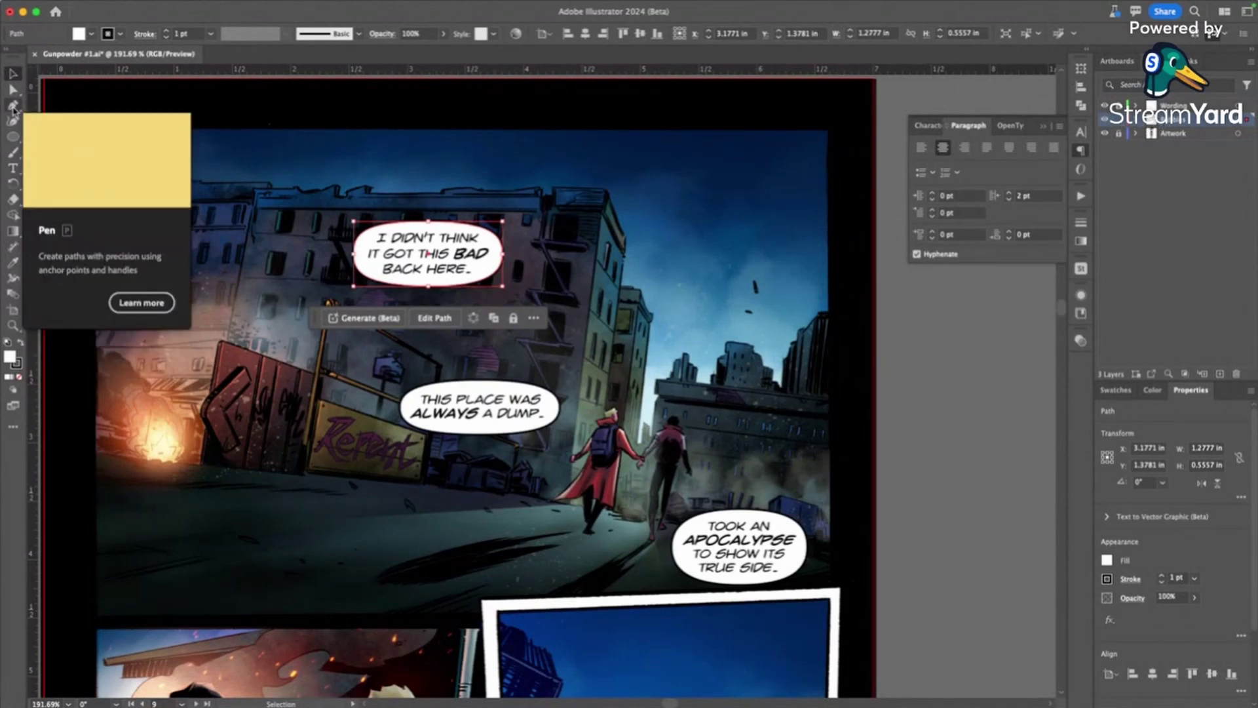
left_click(13, 107)
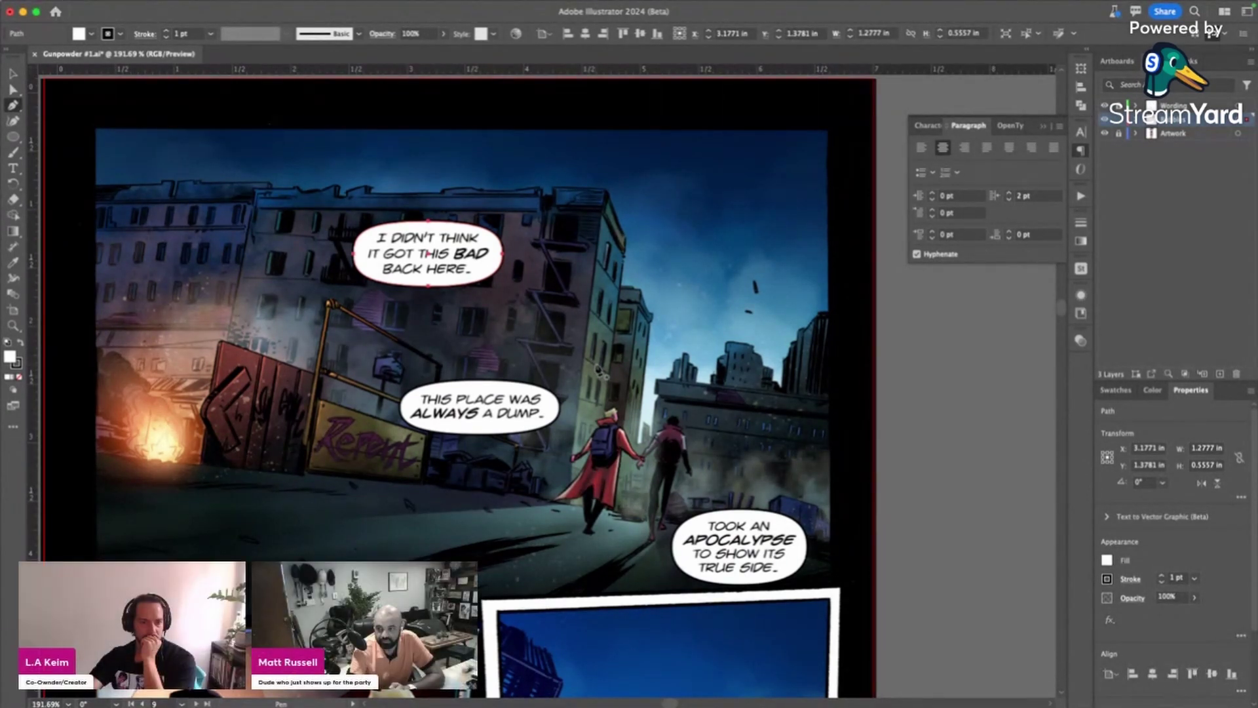
left_click(597, 363)
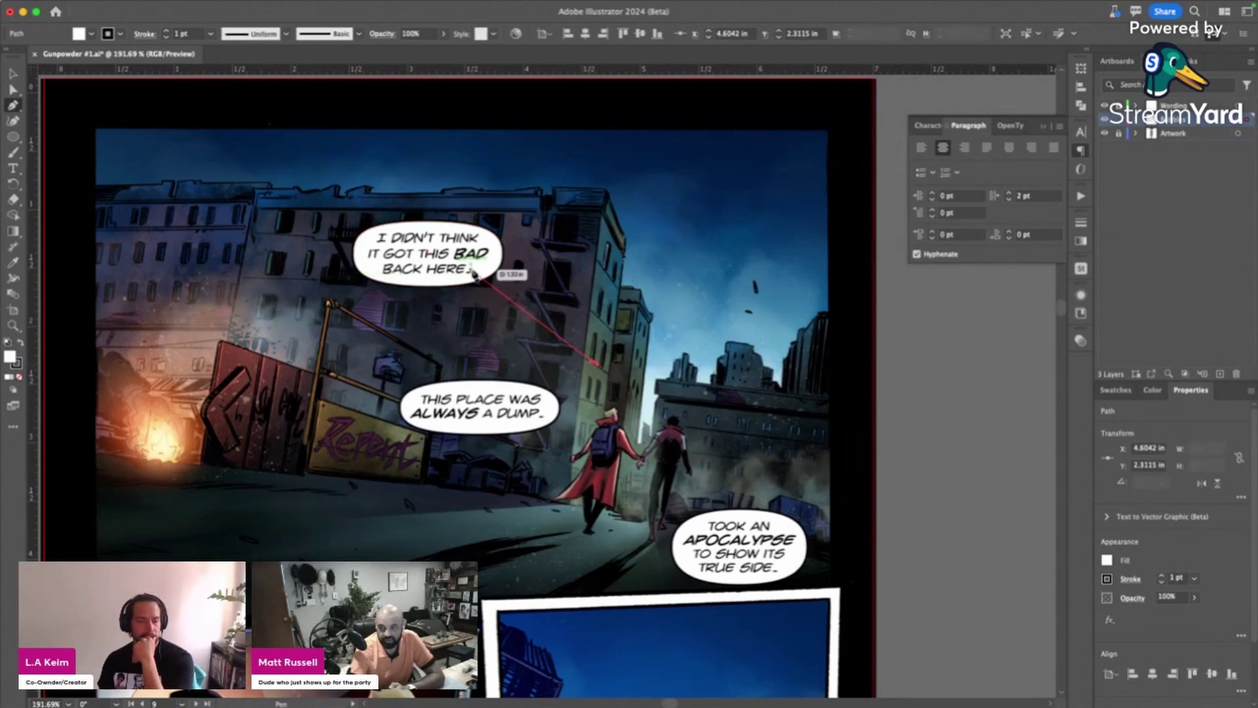
left_click_drag(473, 271, 354, 203)
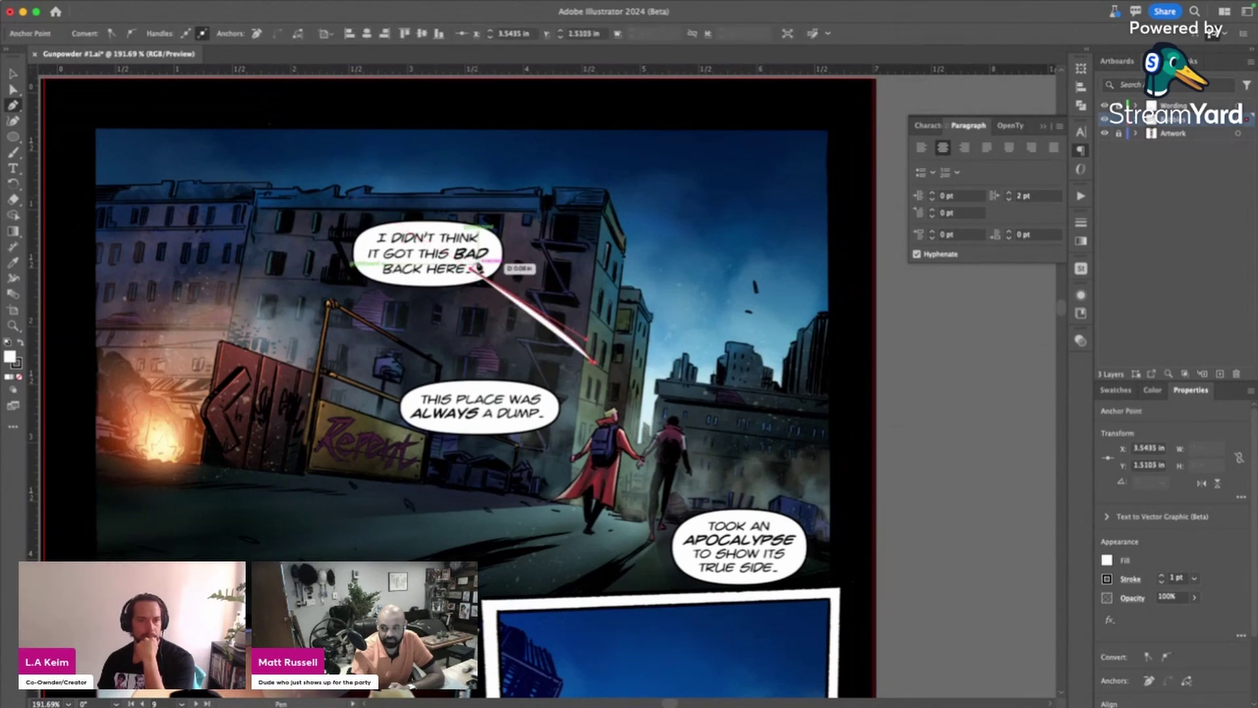
left_click(475, 267)
left_click(481, 259)
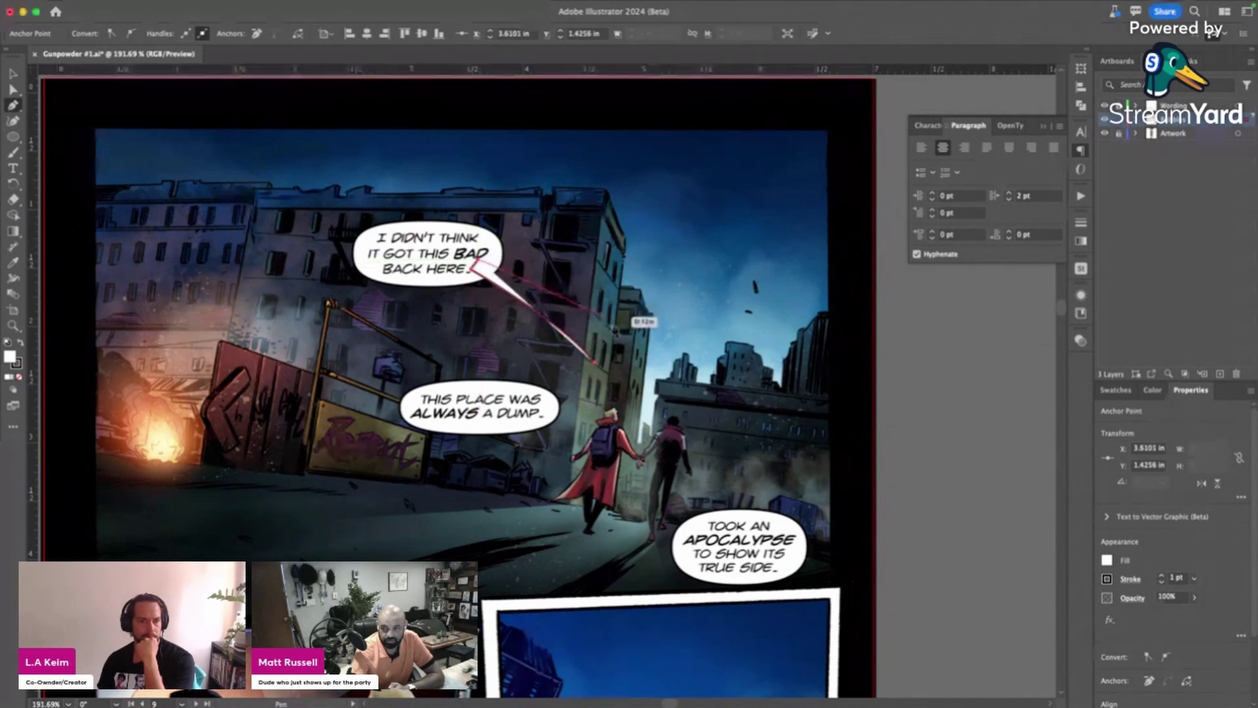
left_click(595, 362)
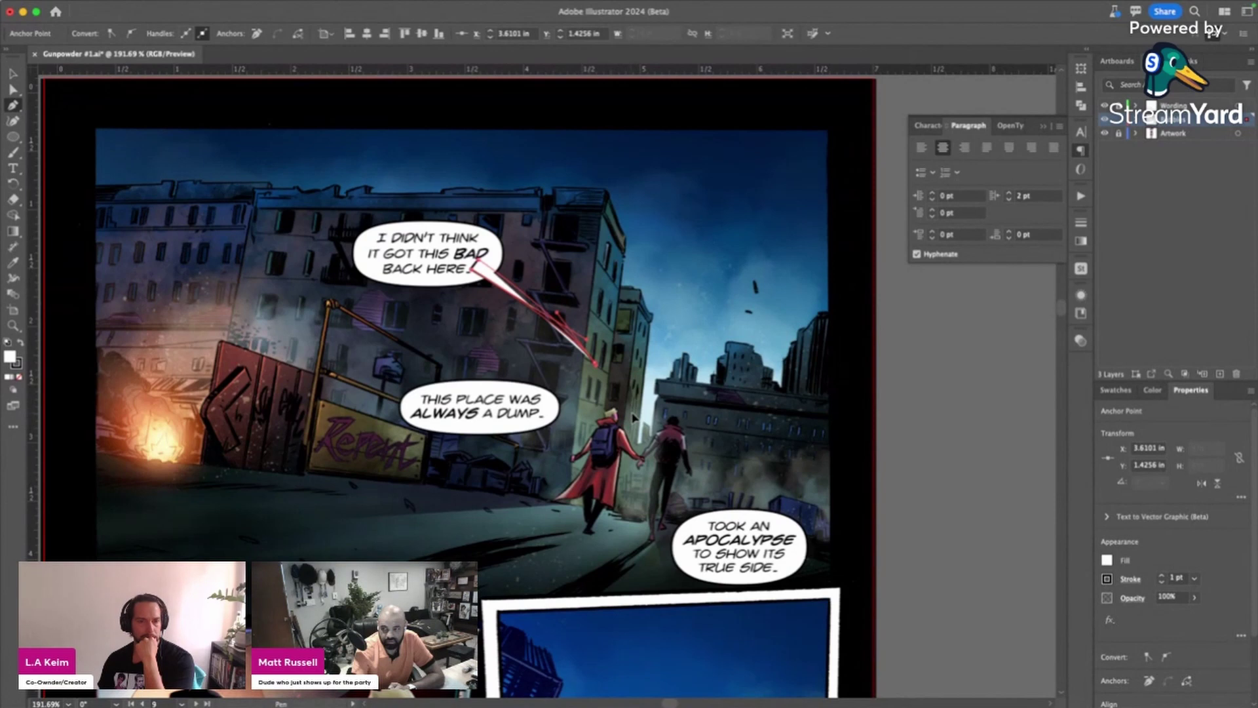
left_click(14, 89)
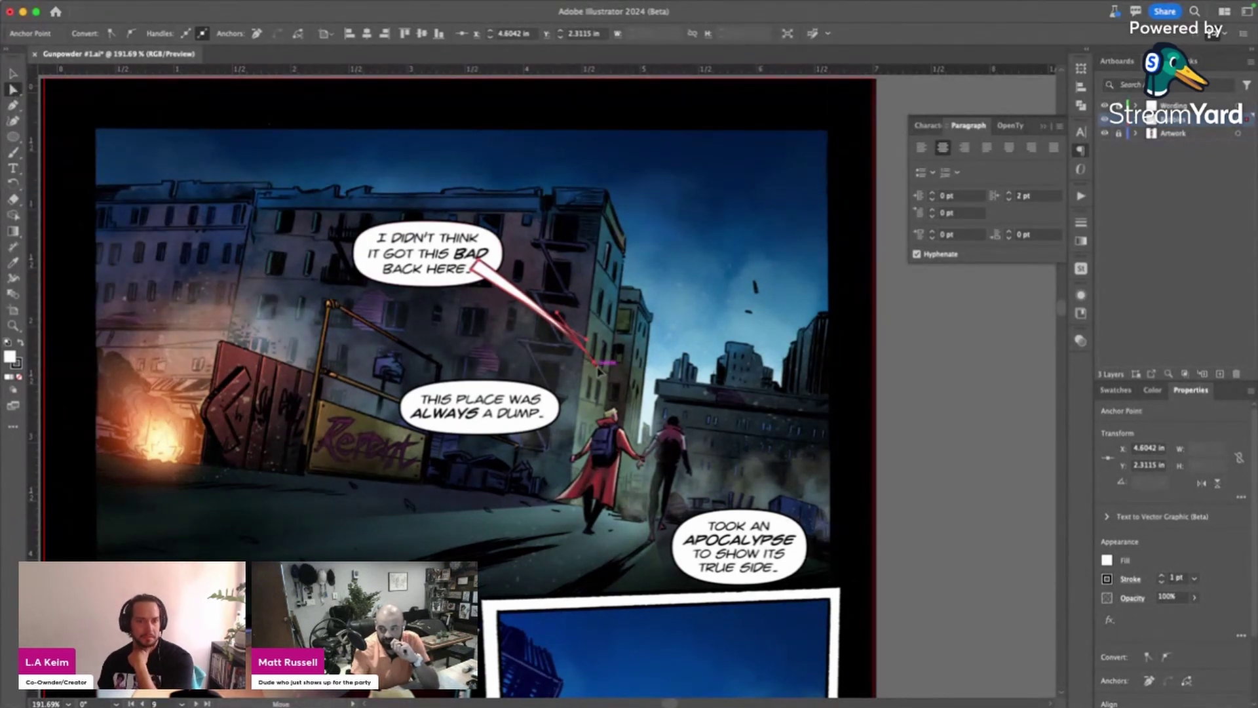
left_click_drag(599, 370, 602, 366)
key("ctrl+z")
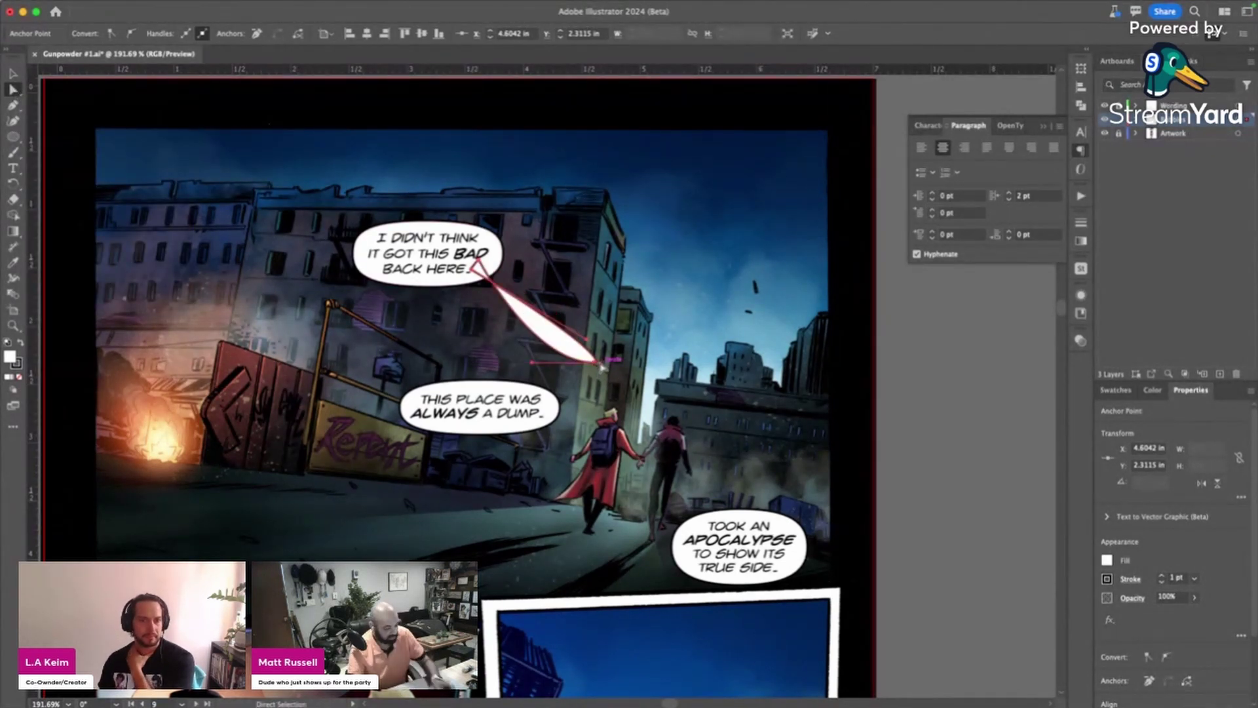
- Move the tail's tip anchor up and right to about X 4.73 in, Y 2.23 in, and adjust its direction handle to refine the upper edge
key("z")
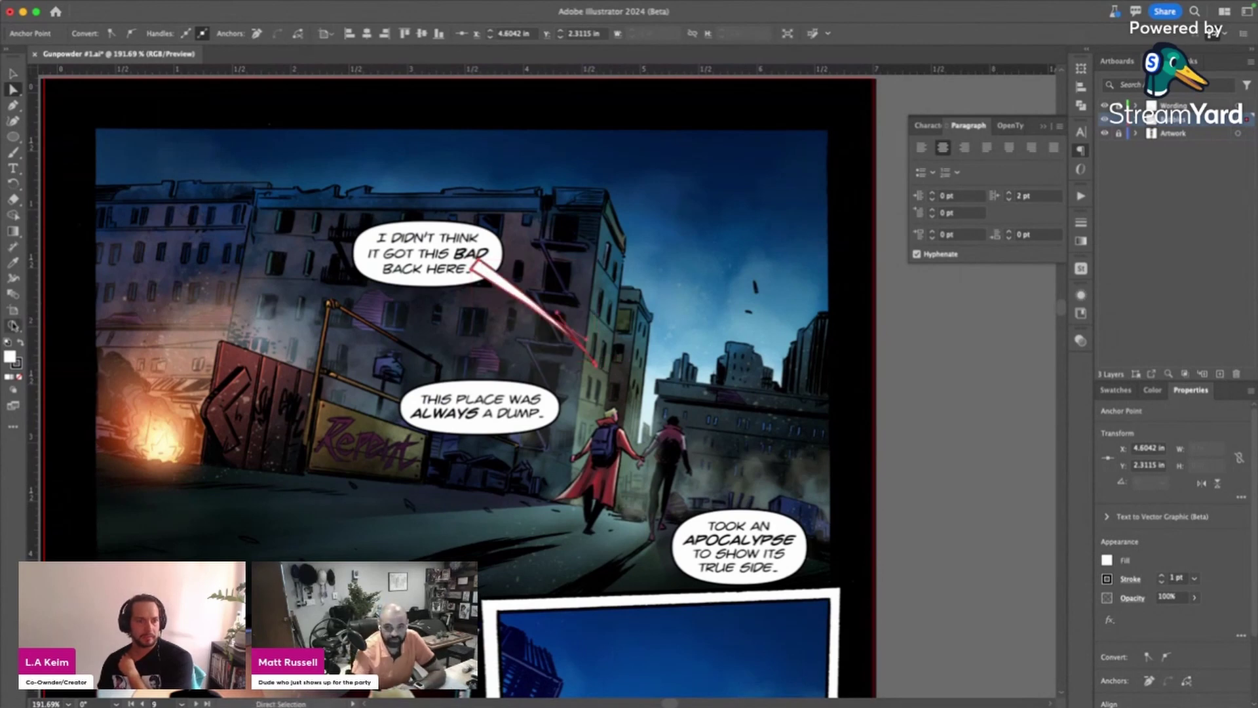
left_click(678, 374)
left_click(678, 374)
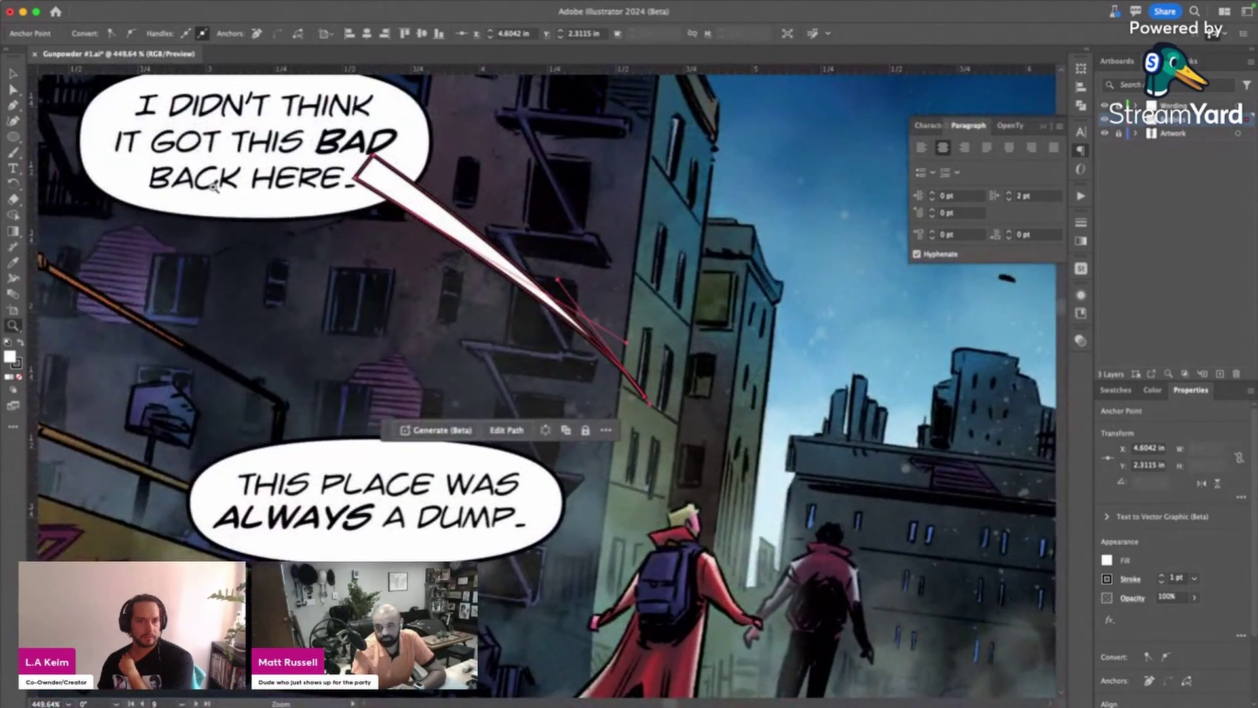
key("a")
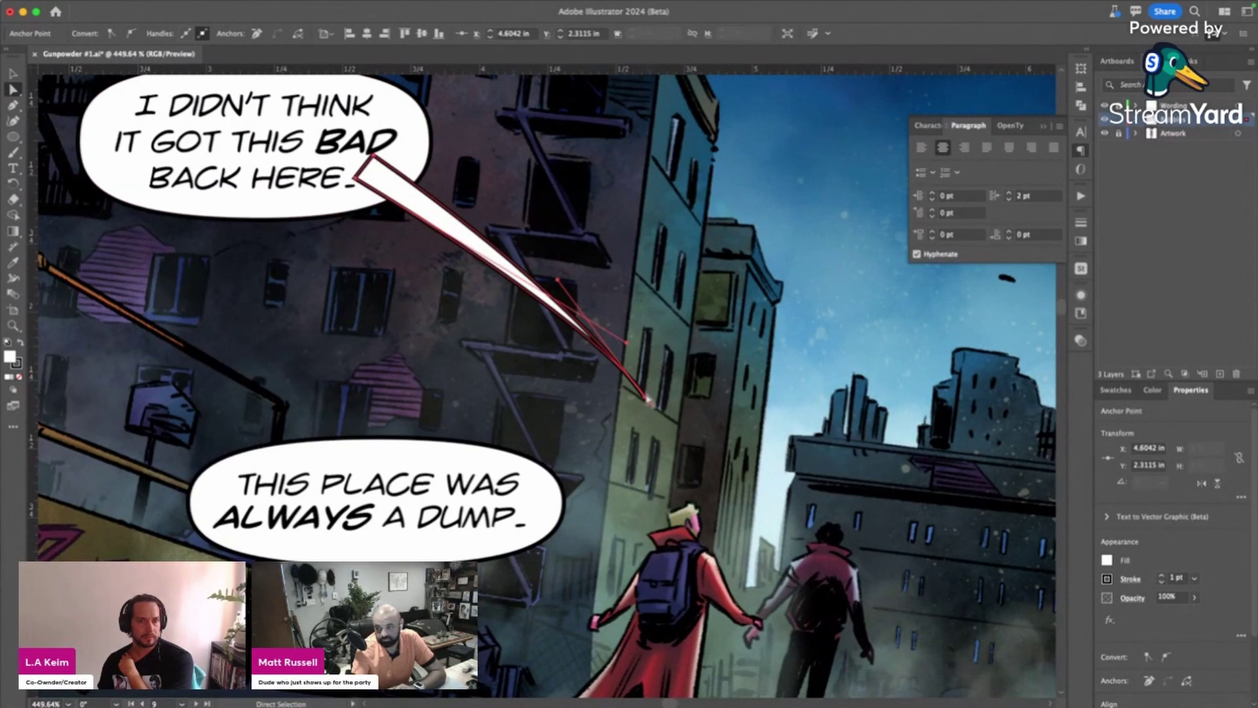
left_click_drag(648, 400, 684, 379)
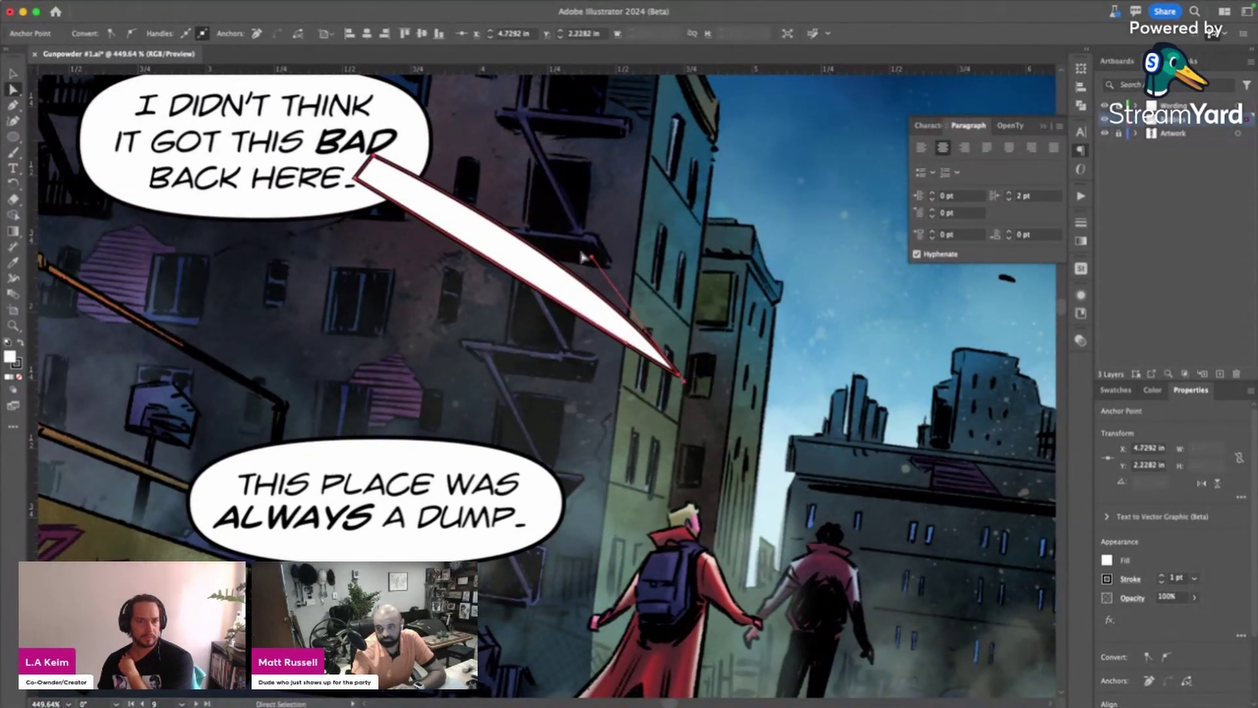
left_click_drag(592, 260, 572, 259)
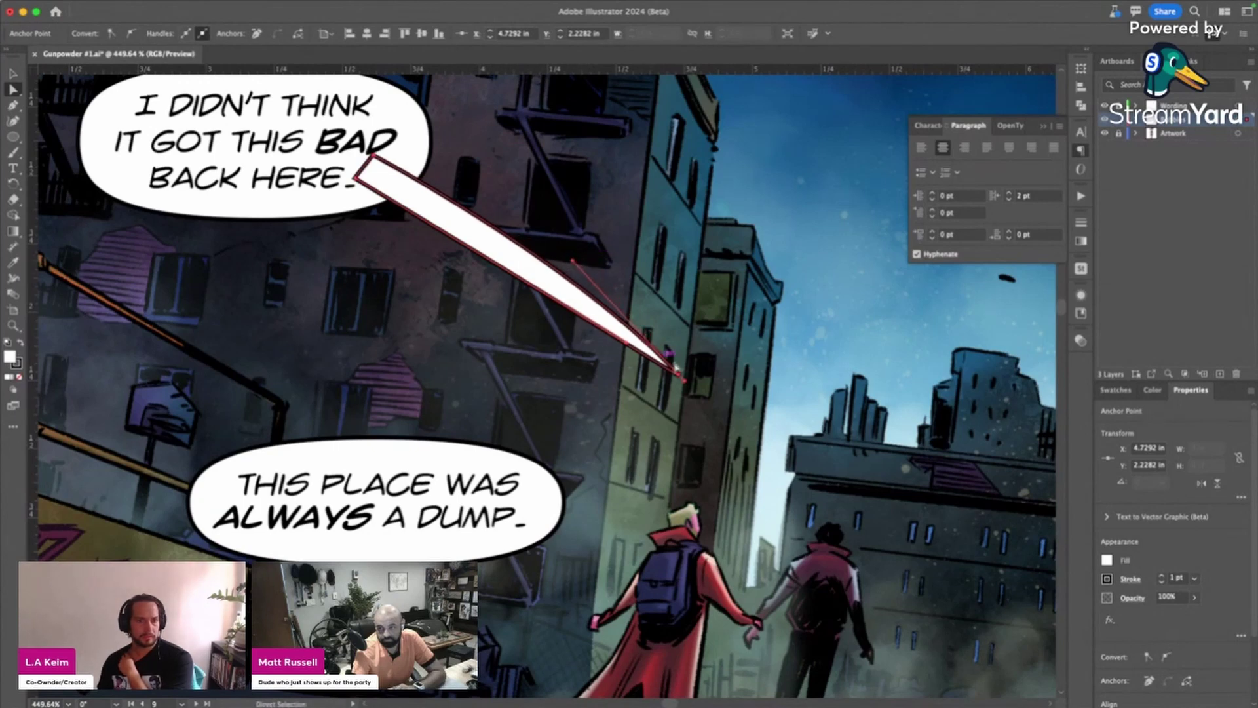
- Shift the tail's lower base anchor further into the balloon and curve both edges toward a tip at about X 4.76 in, Y 2.19 in
left_click(360, 177)
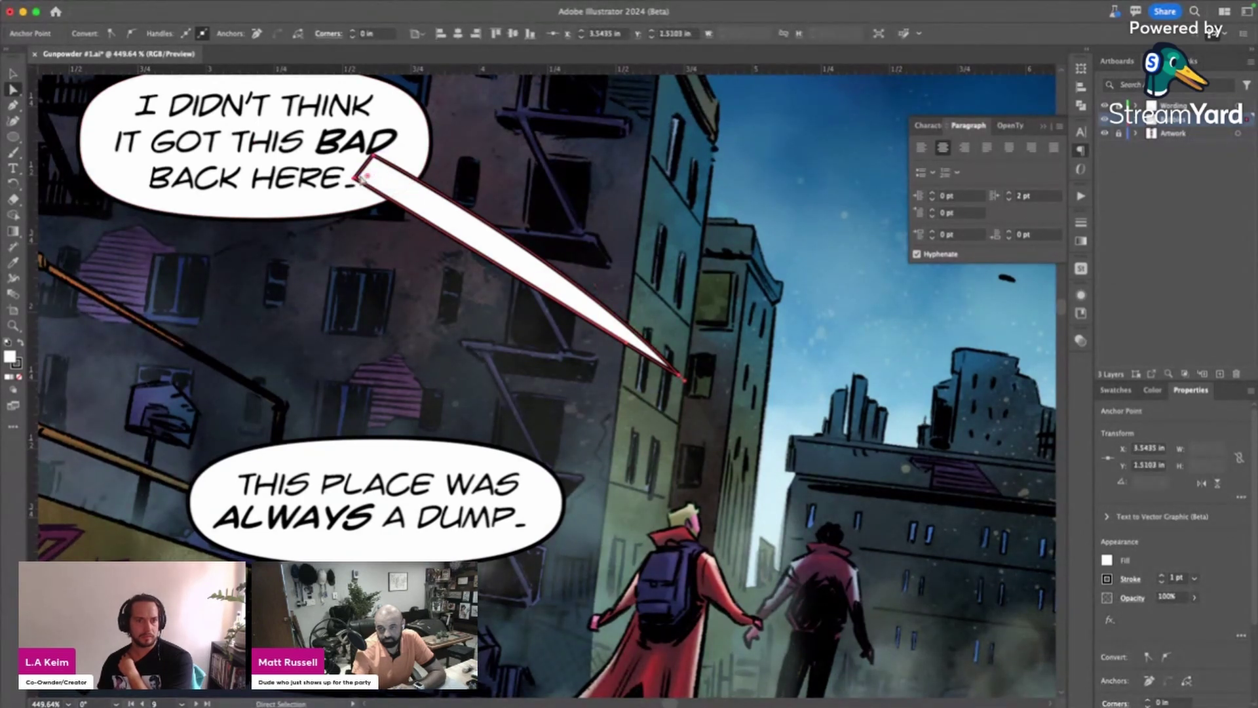
mouse_move(360, 177)
left_mouse_down()
mouse_move(346, 169)
mouse_move(359, 173)
left_mouse_up()
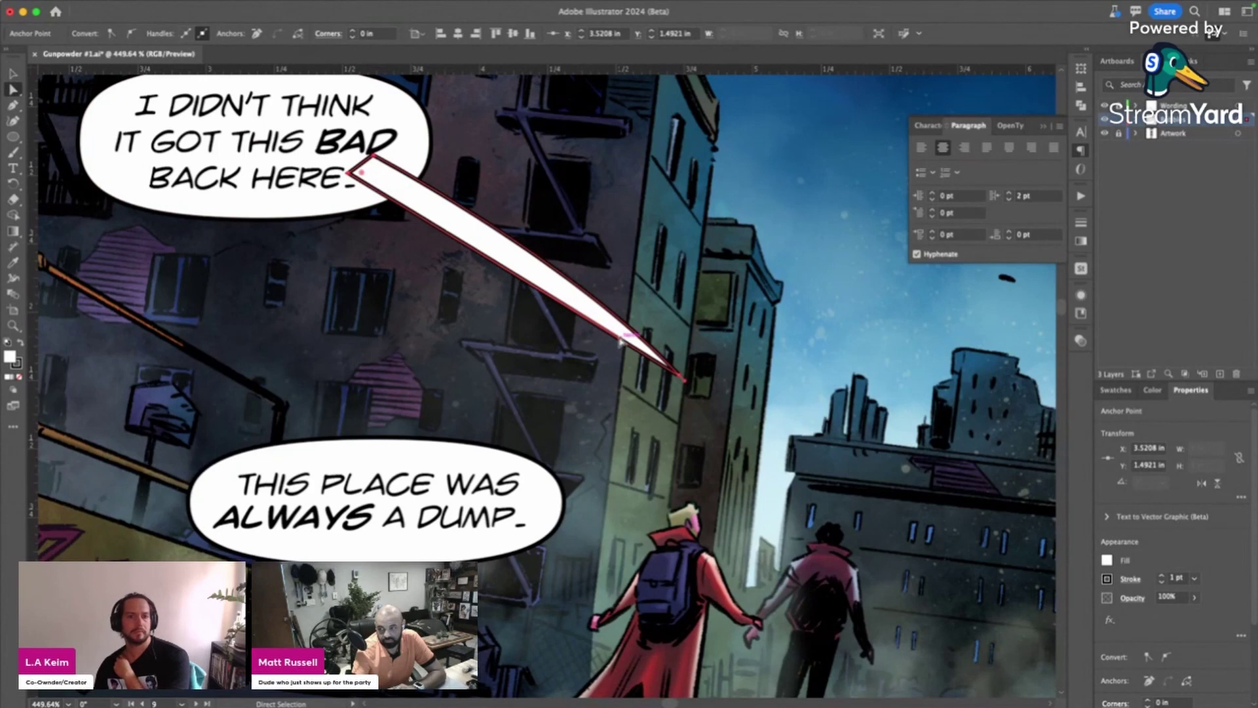
left_click_drag(666, 356, 665, 358)
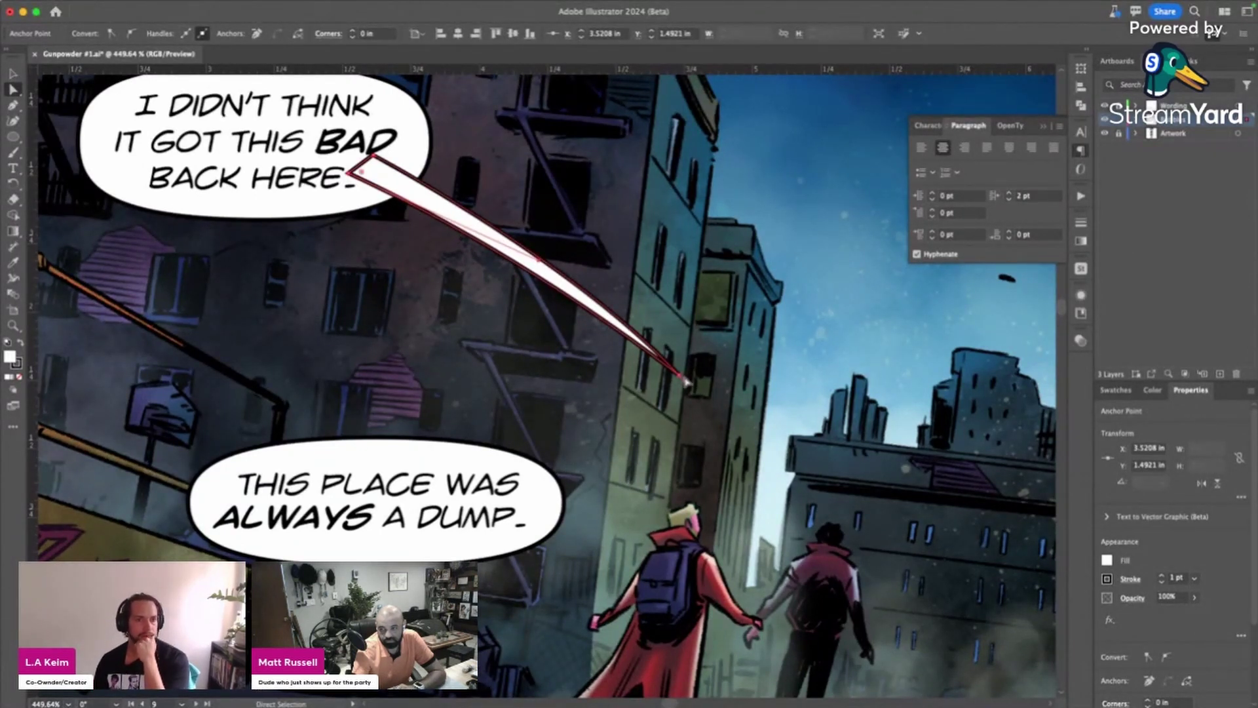
left_click_drag(686, 385, 691, 369)
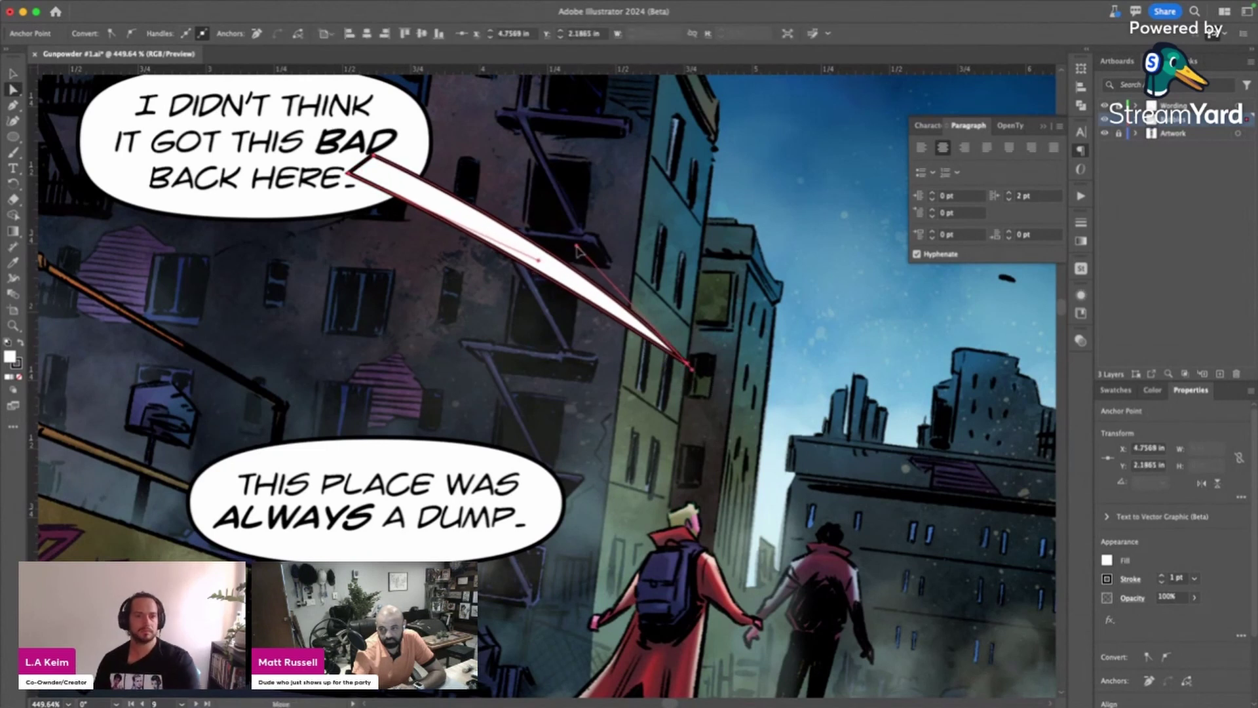
left_click_drag(570, 250, 523, 219)
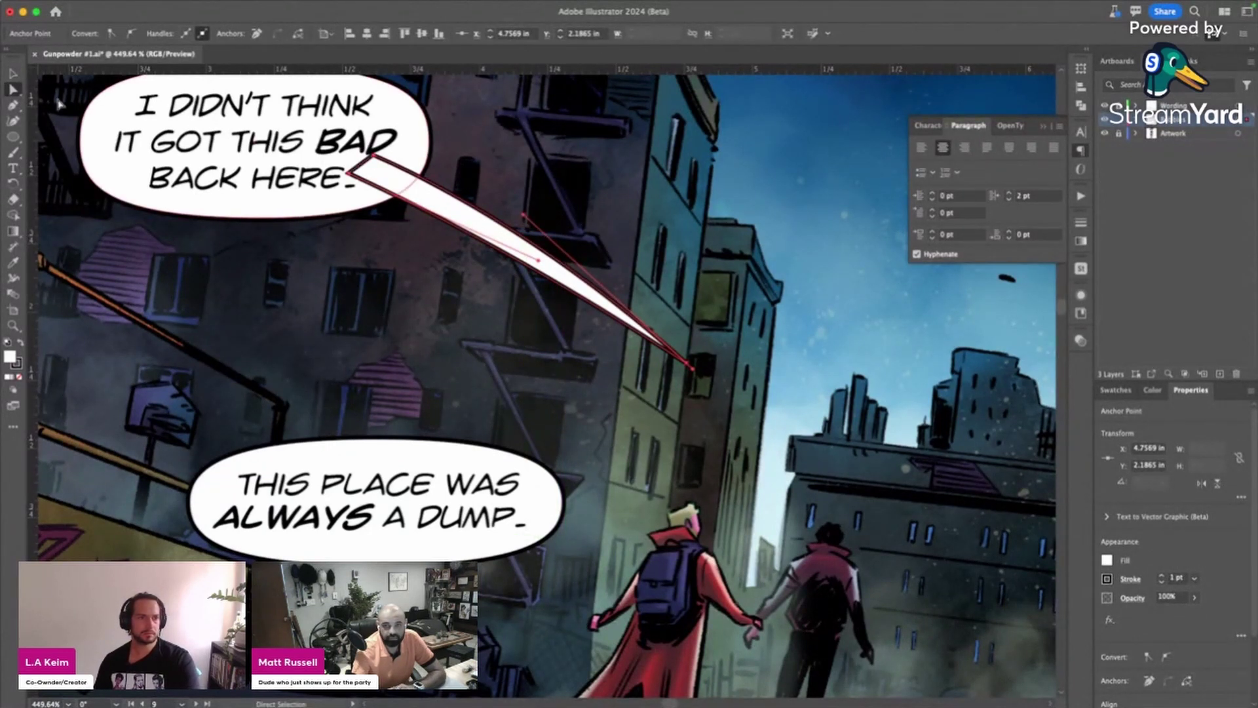
- Align the 1 pt stroke of the "I didn't think" balloon's tail to the outside of its path
left_click(13, 74)
left_click(403, 186)
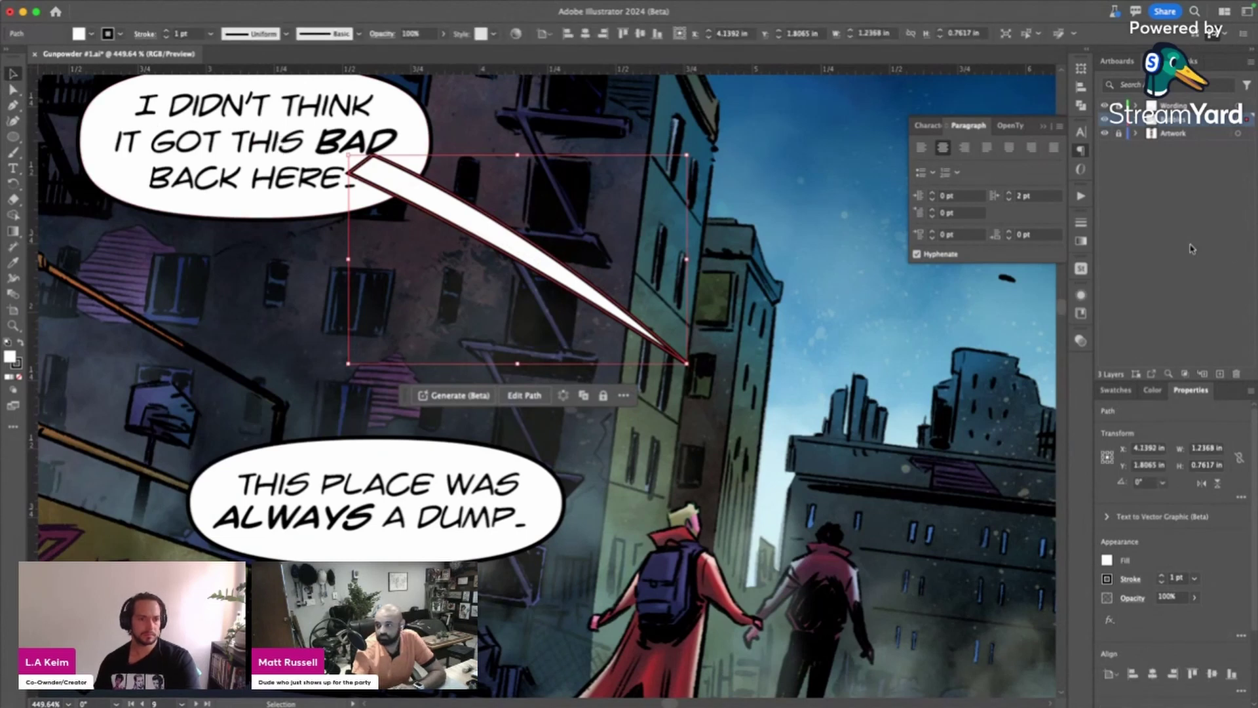
left_click(1128, 580)
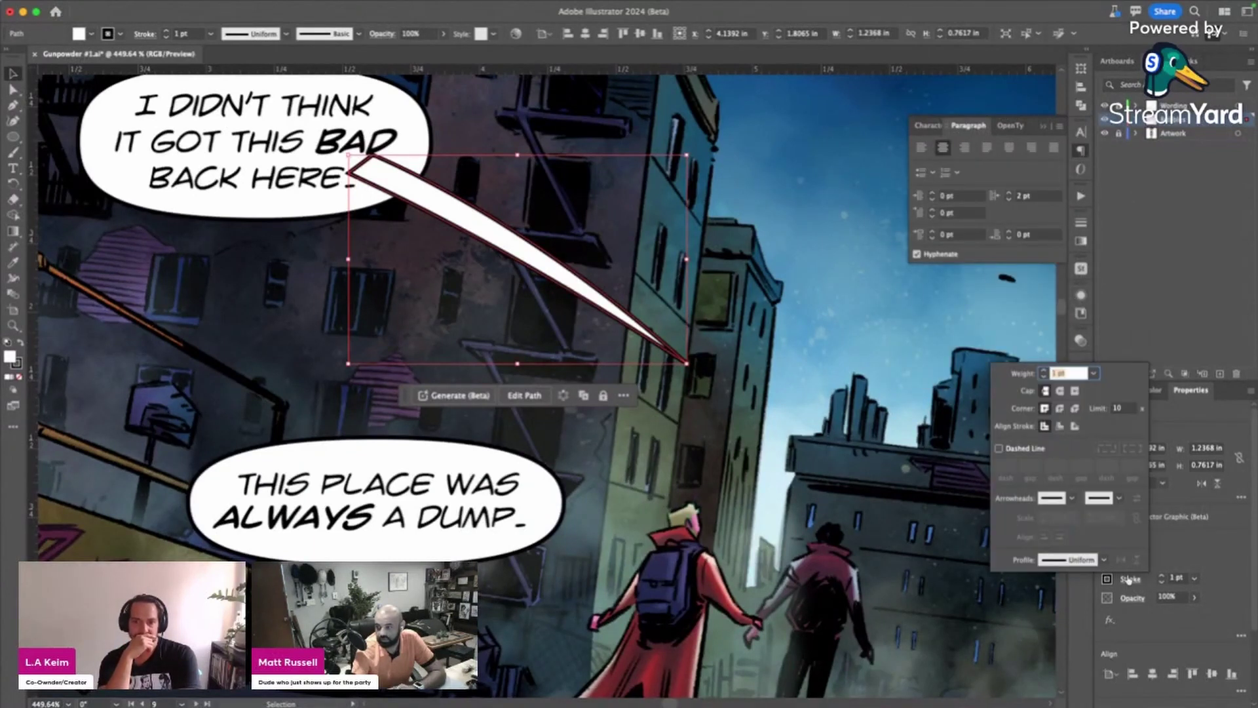
left_click(1075, 426)
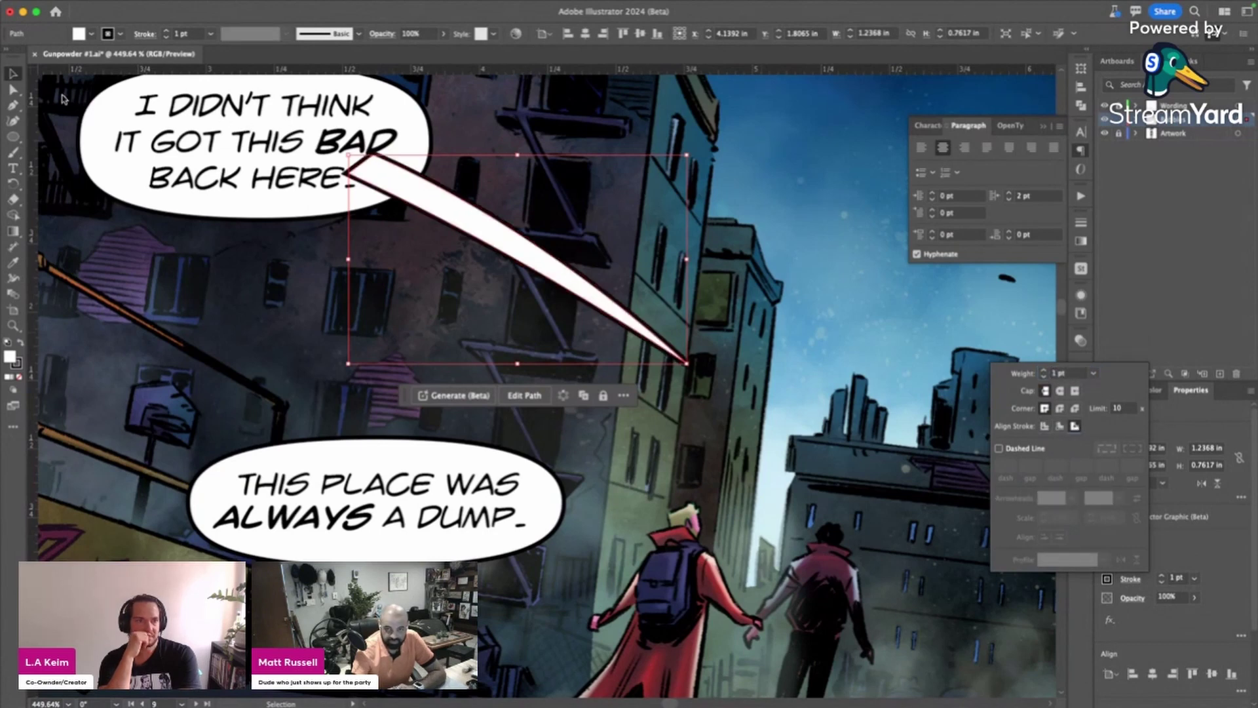
key("Escape")
left_click(780, 381)
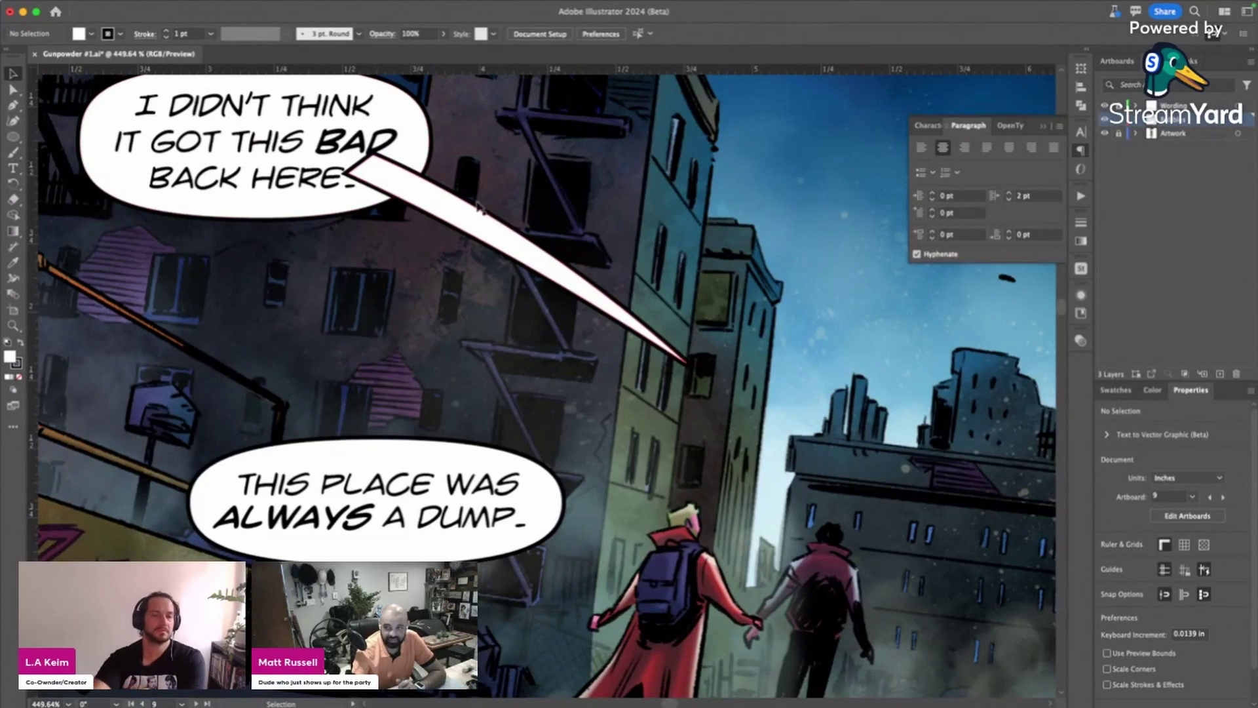
- Unite the "I didn't think" balloon and its tail into one continuous shape
left_click(247, 206)
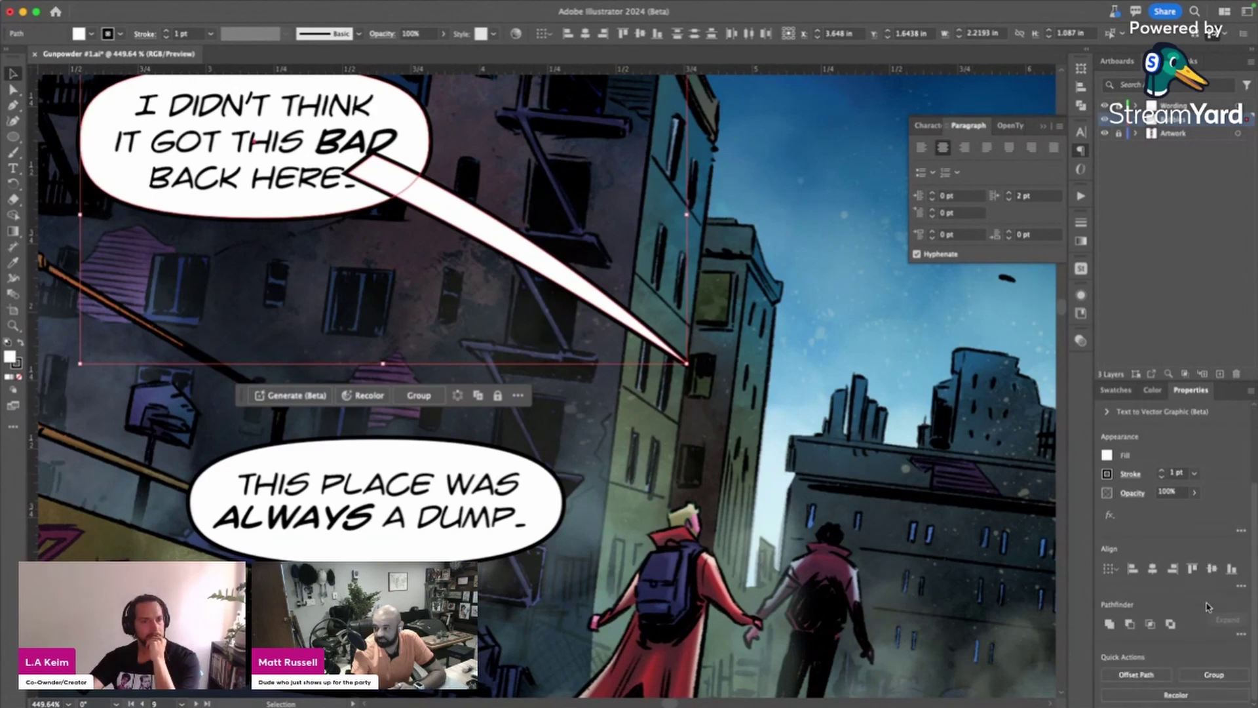
scroll(1212, 603, "down", 3)
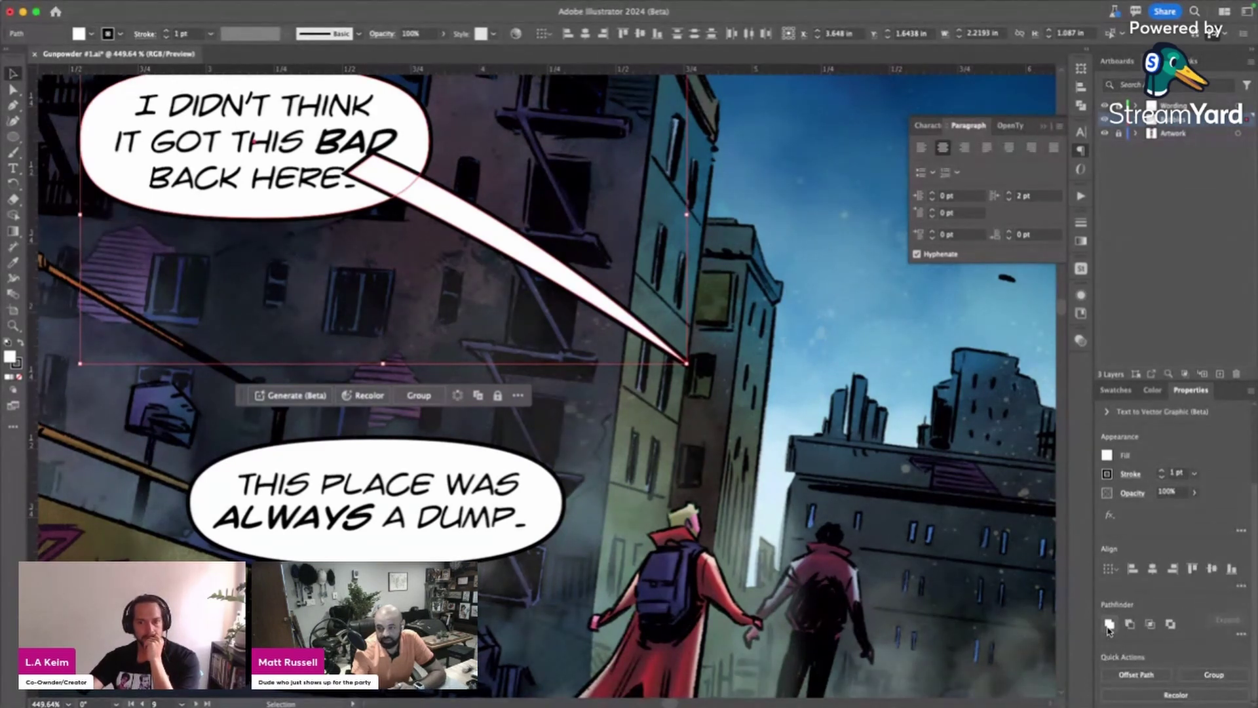
left_click(1109, 624)
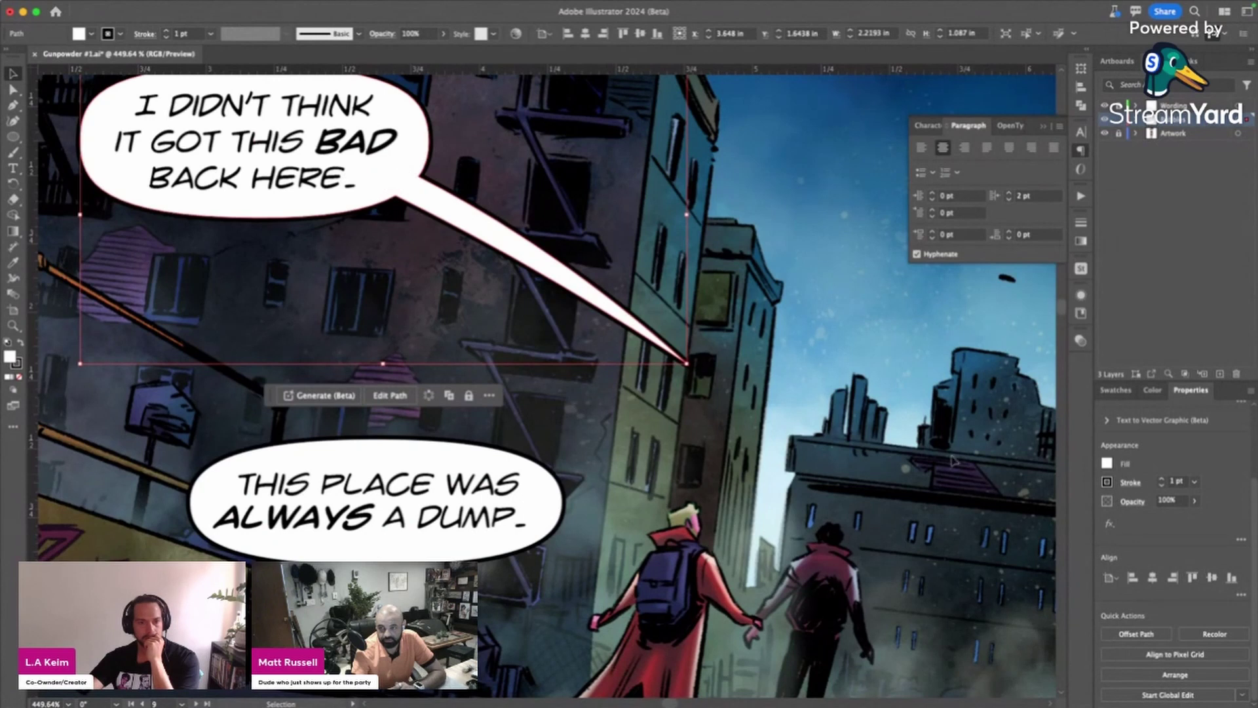
left_click(772, 322)
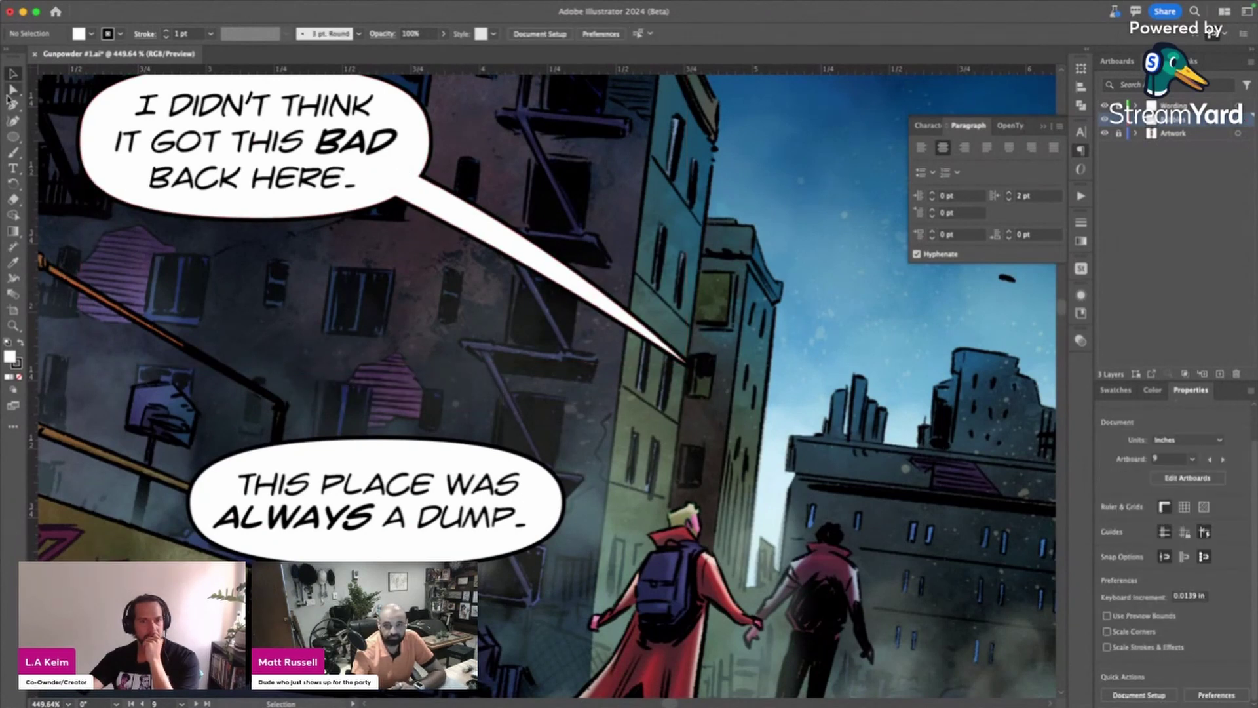
- Reshape the curved edge of the "I didn't think" balloon's tail about midway along its length
left_click(12, 92)
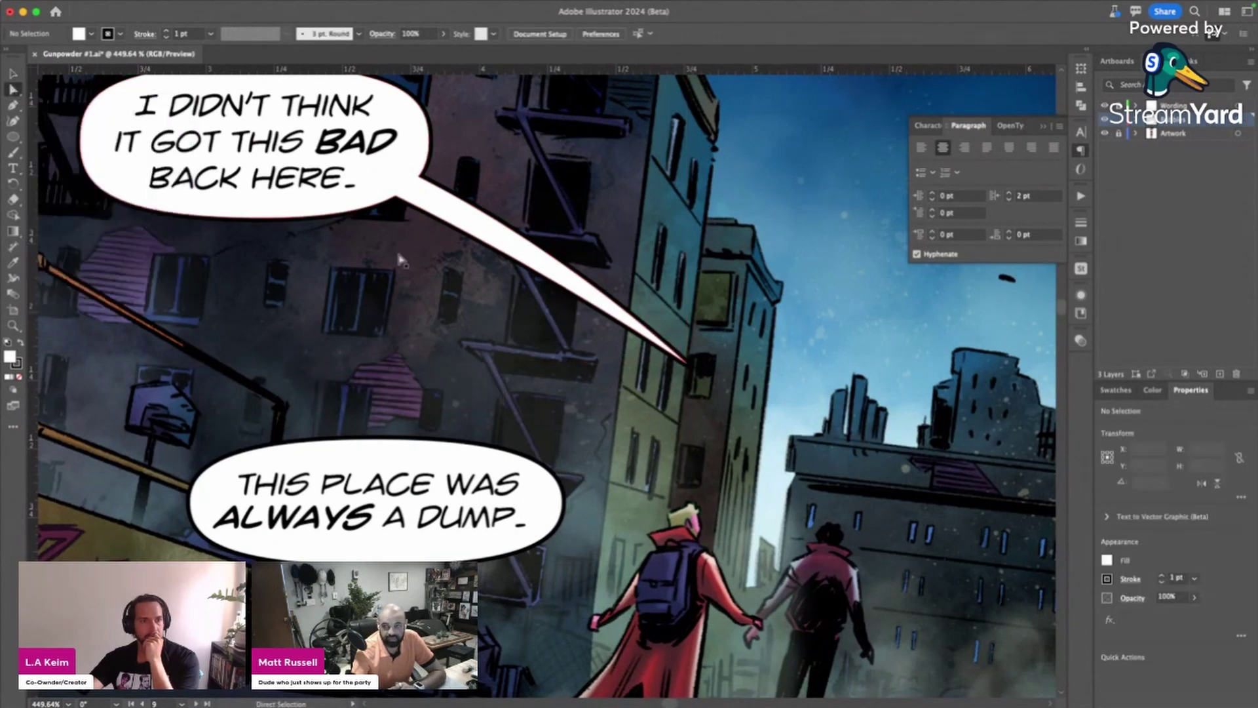
left_click(568, 277)
left_click_drag(565, 279, 532, 251)
left_click(853, 305)
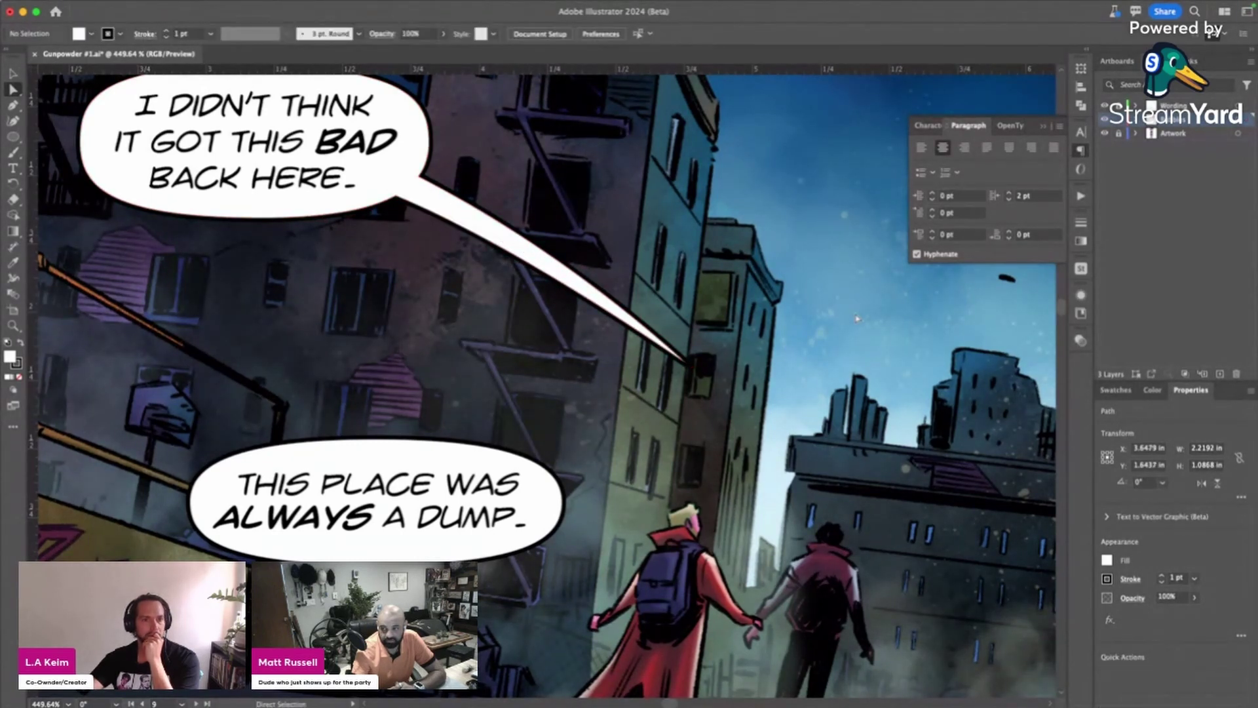
- Draw a short, closed, curved Pen tail from the "This place was" balloon toward the red-coated figure, its tip at about X 4.48 in, Y 2.84 in
scroll(543, 385, "down", 2)
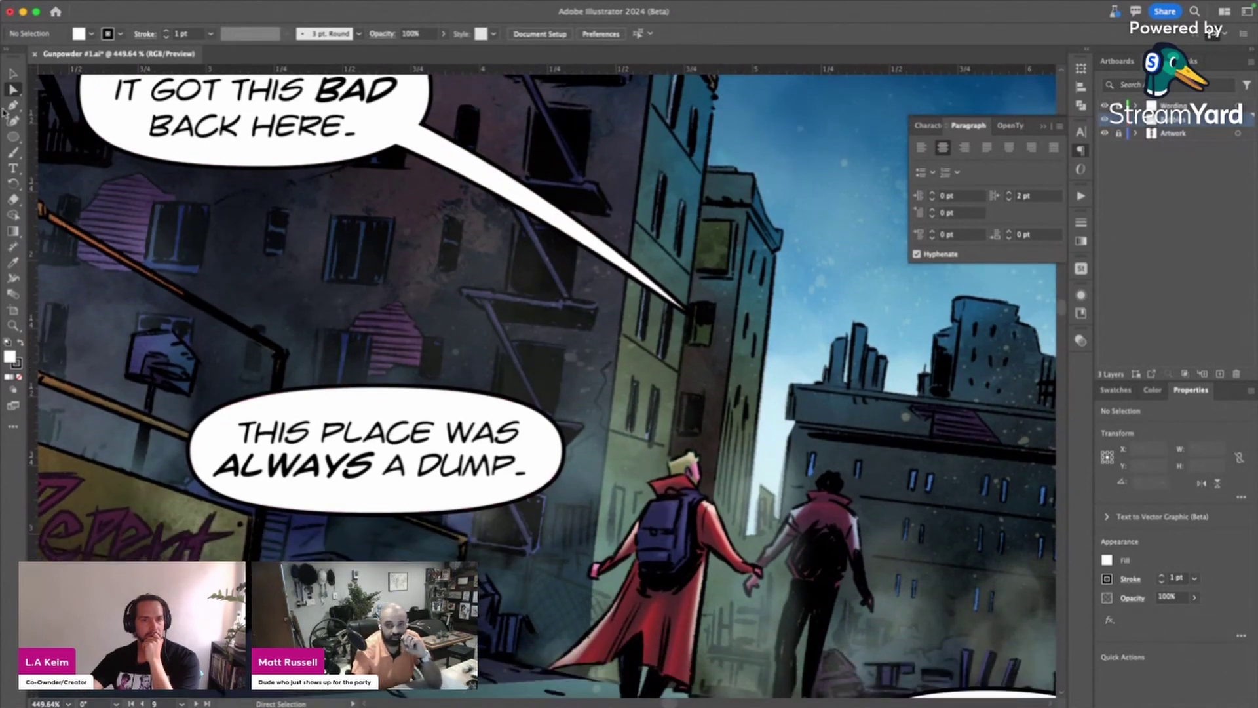
left_click(14, 105)
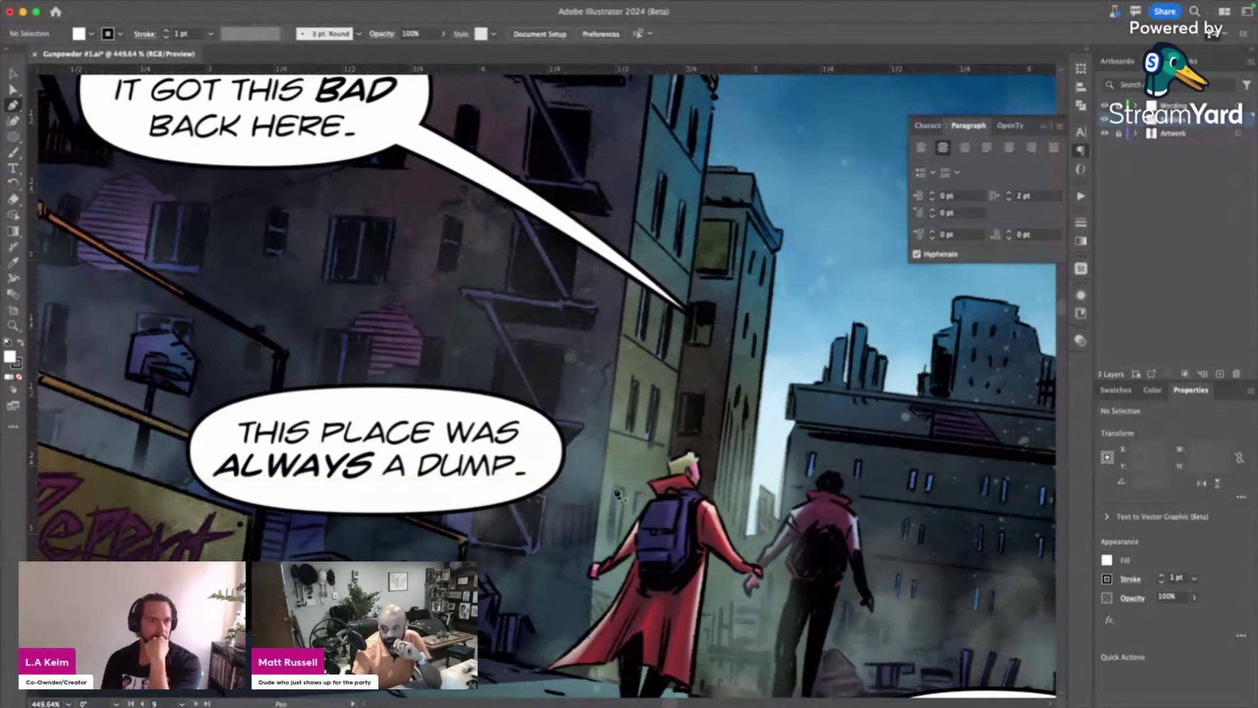
left_click(613, 488)
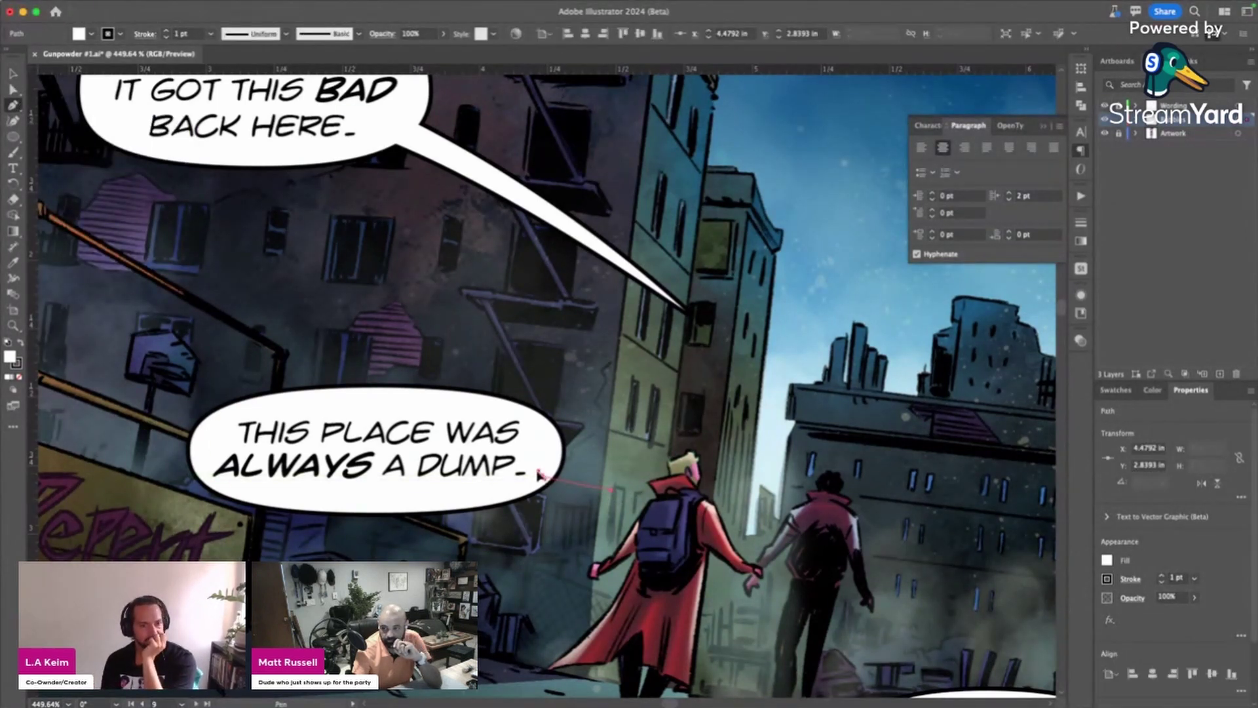
mouse_move(540, 474)
left_mouse_down()
mouse_move(503, 451)
mouse_move(517, 477)
left_mouse_up()
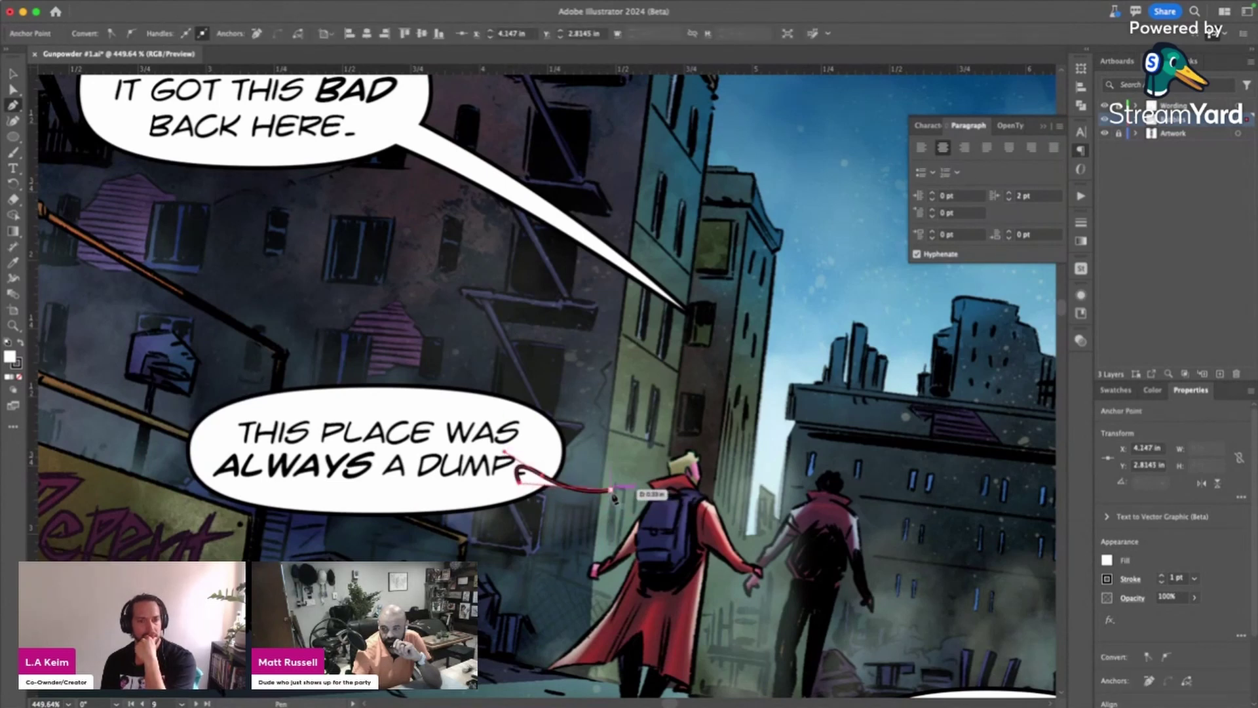
left_click(613, 489)
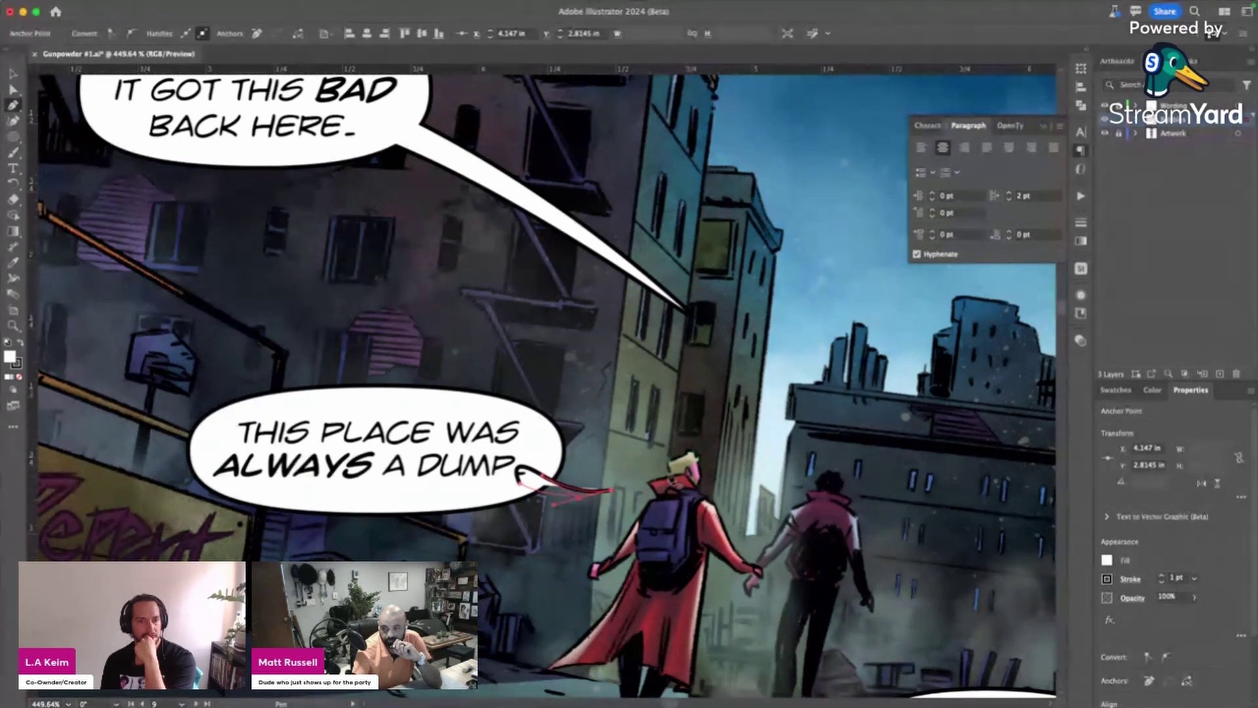
key("a")
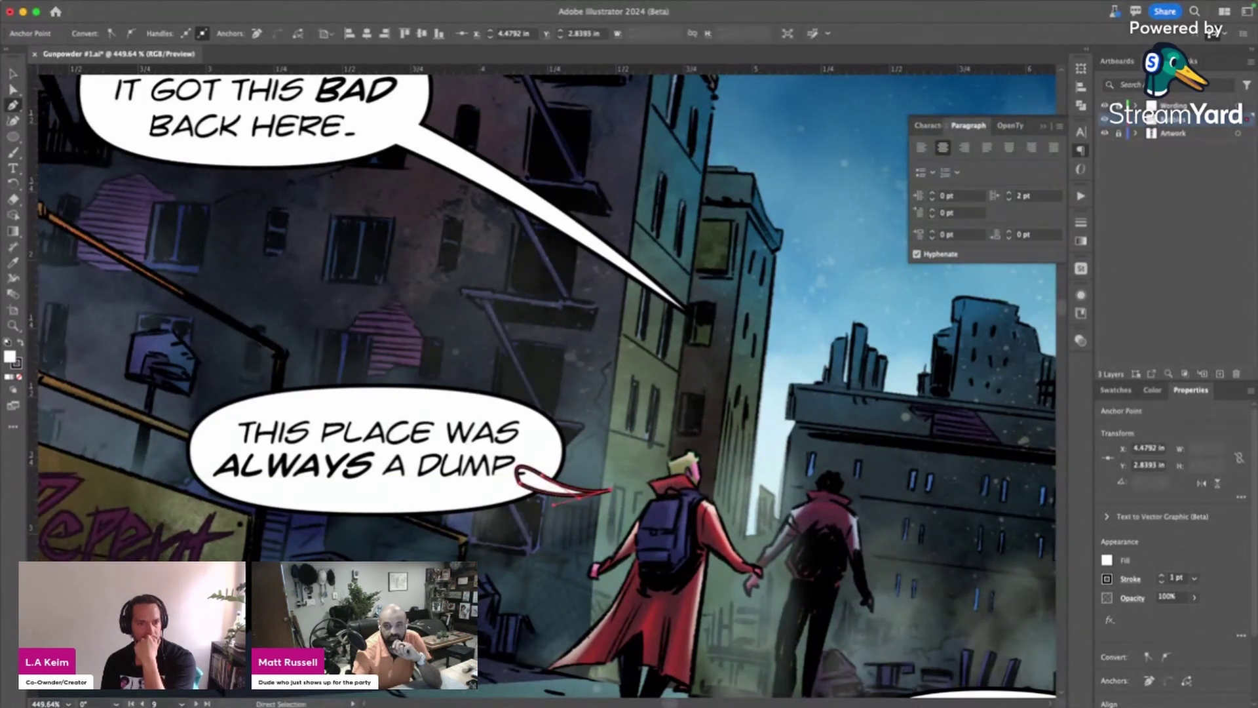
key("v")
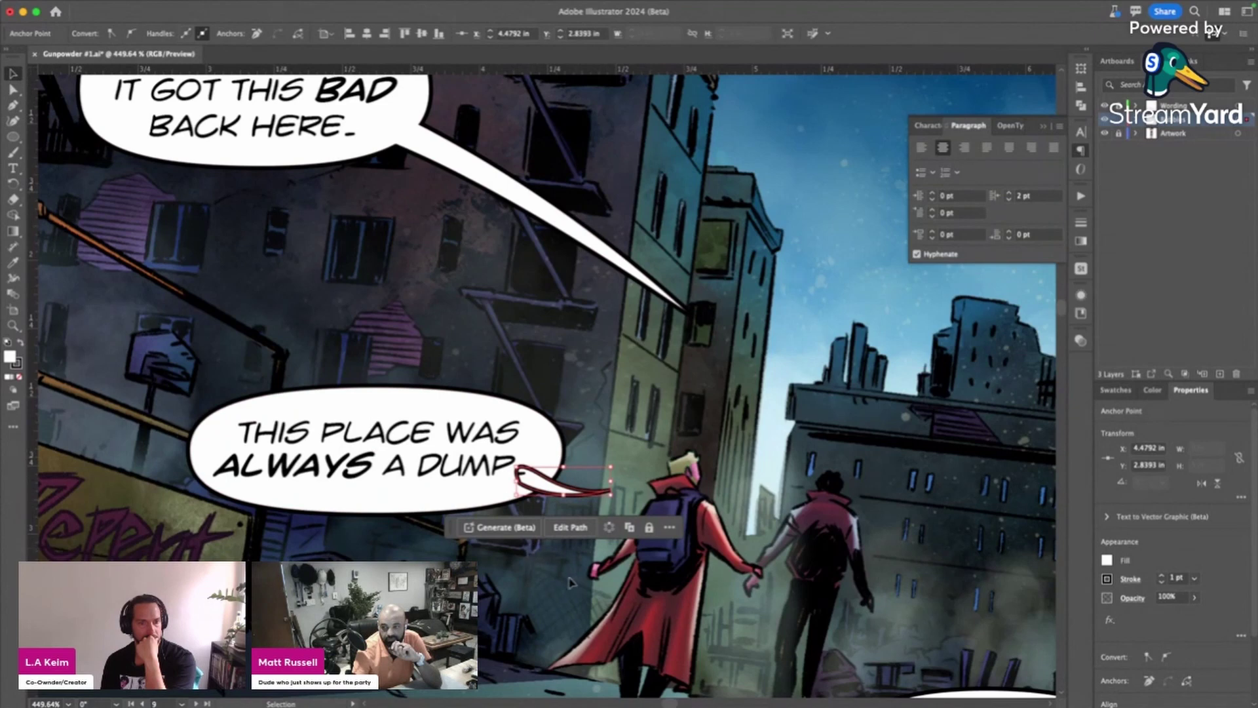
- Unite the short tail with the "This place was" balloon into a single shape
left_click(490, 455, "shift")
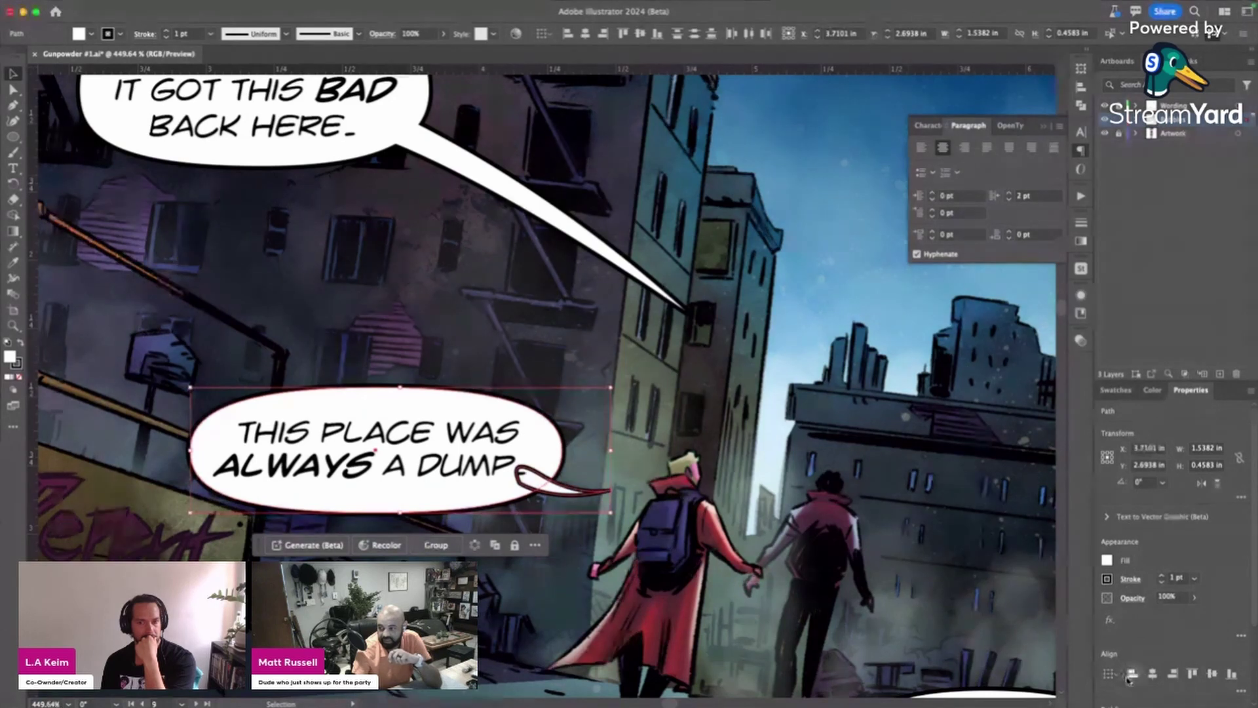
scroll(1134, 639, "down", 3)
left_click(1110, 623)
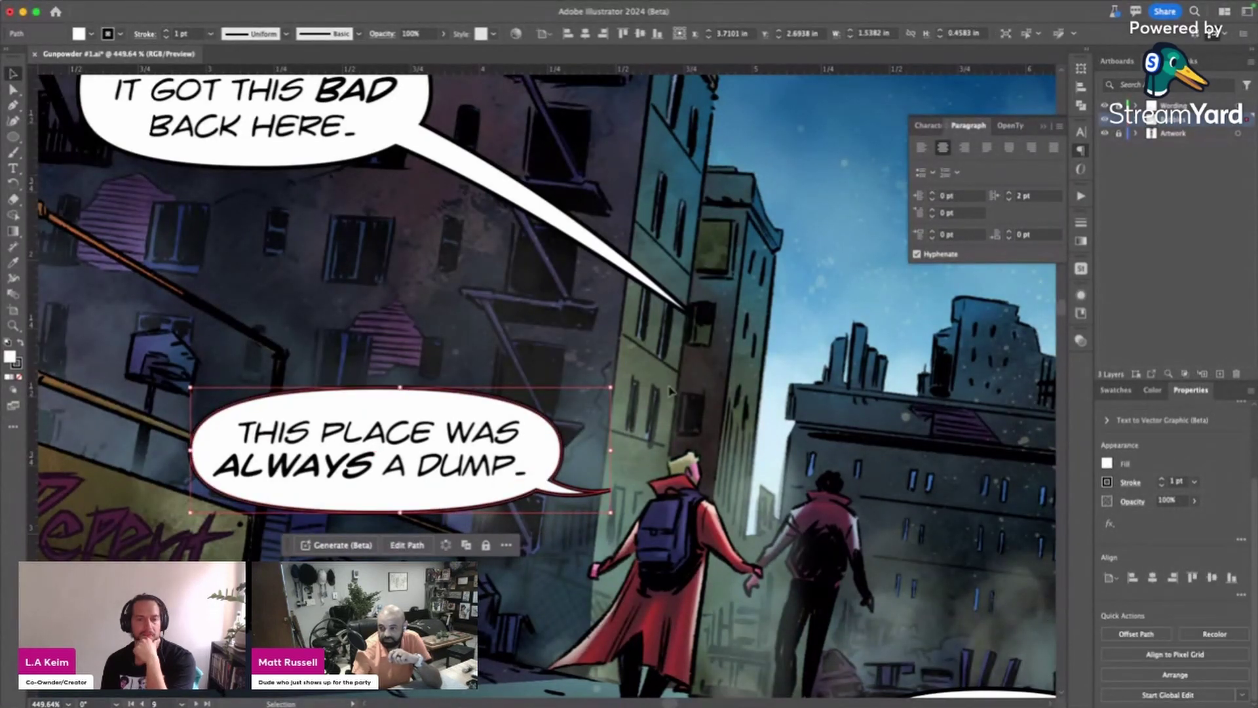
left_click(696, 369)
- Draw a closed, curved Pen tail from the "Took an apocalypse" balloon up toward the dark-haired figure, its tip at about X 4.99 in, Y 3.26 in
scroll(696, 370, "down", 5)
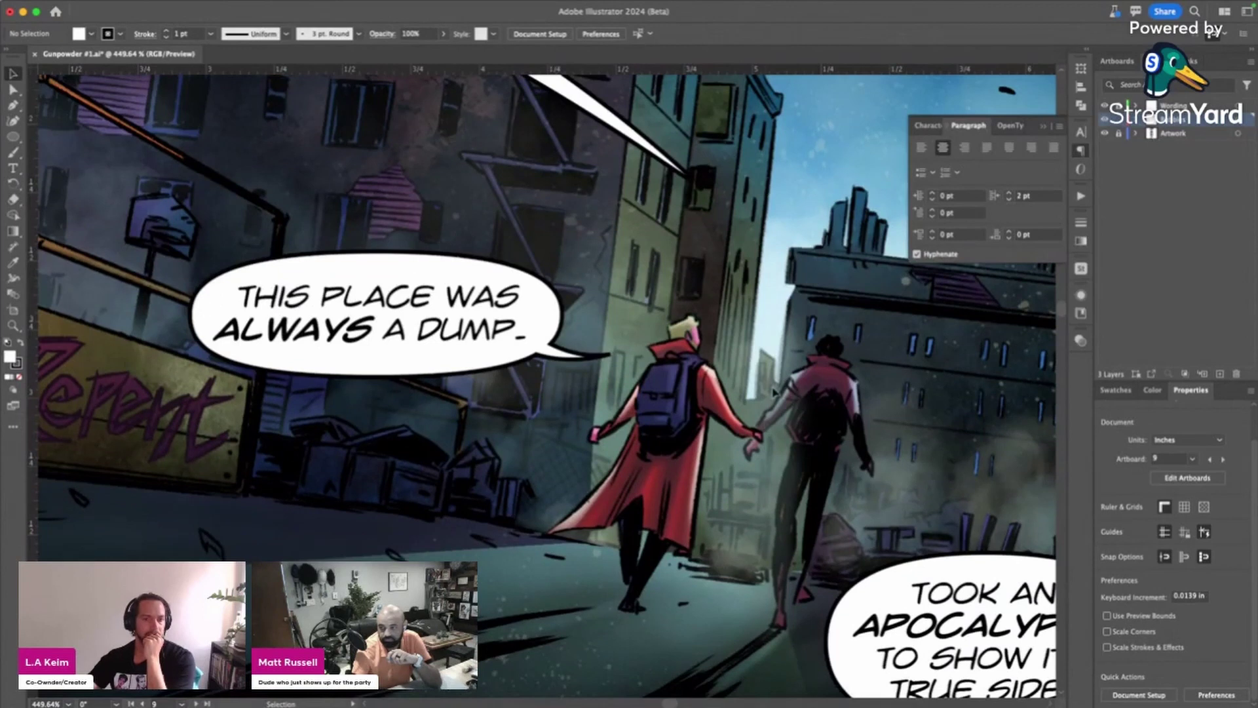
left_click(13, 104)
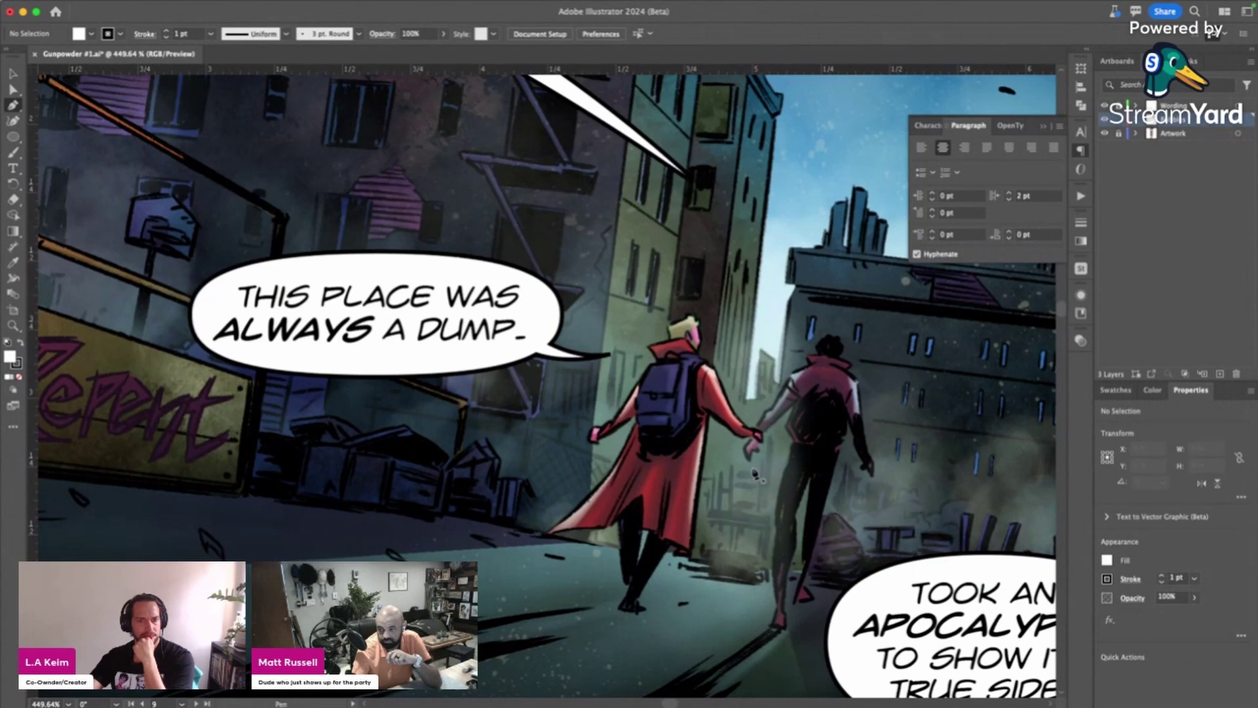
left_click(751, 468)
left_click_drag(884, 576, 961, 593)
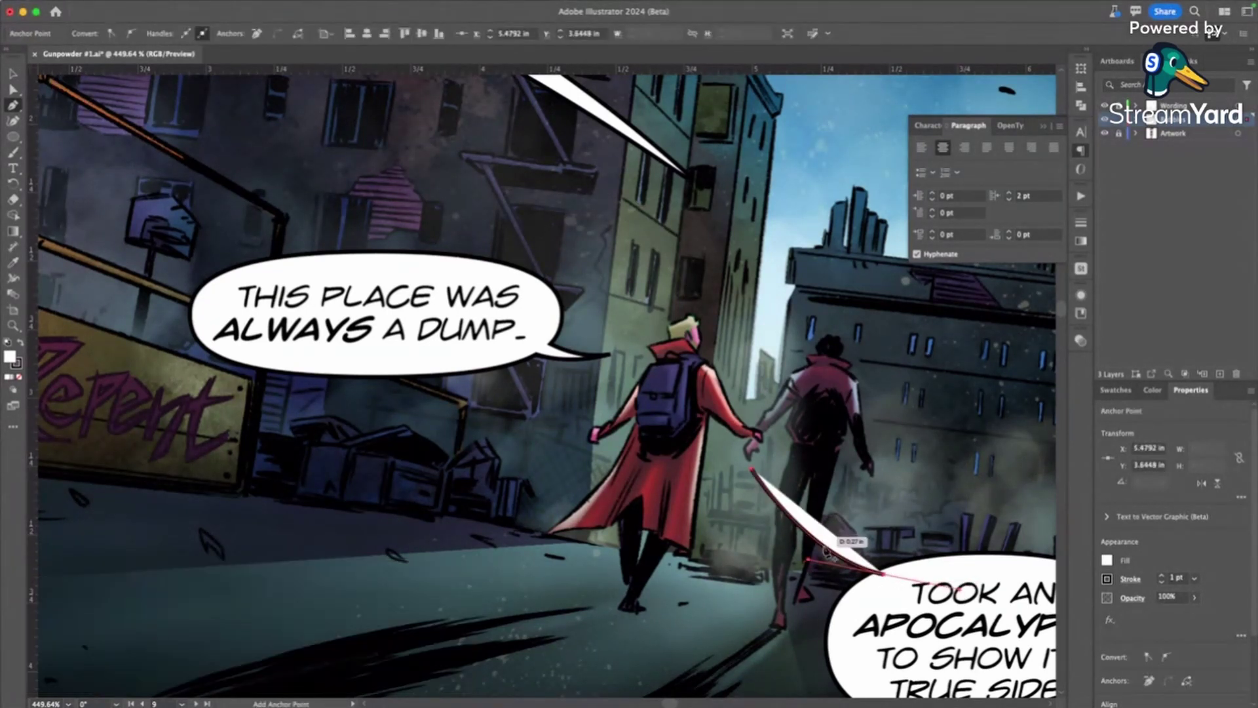
left_click(883, 575)
left_click(874, 597)
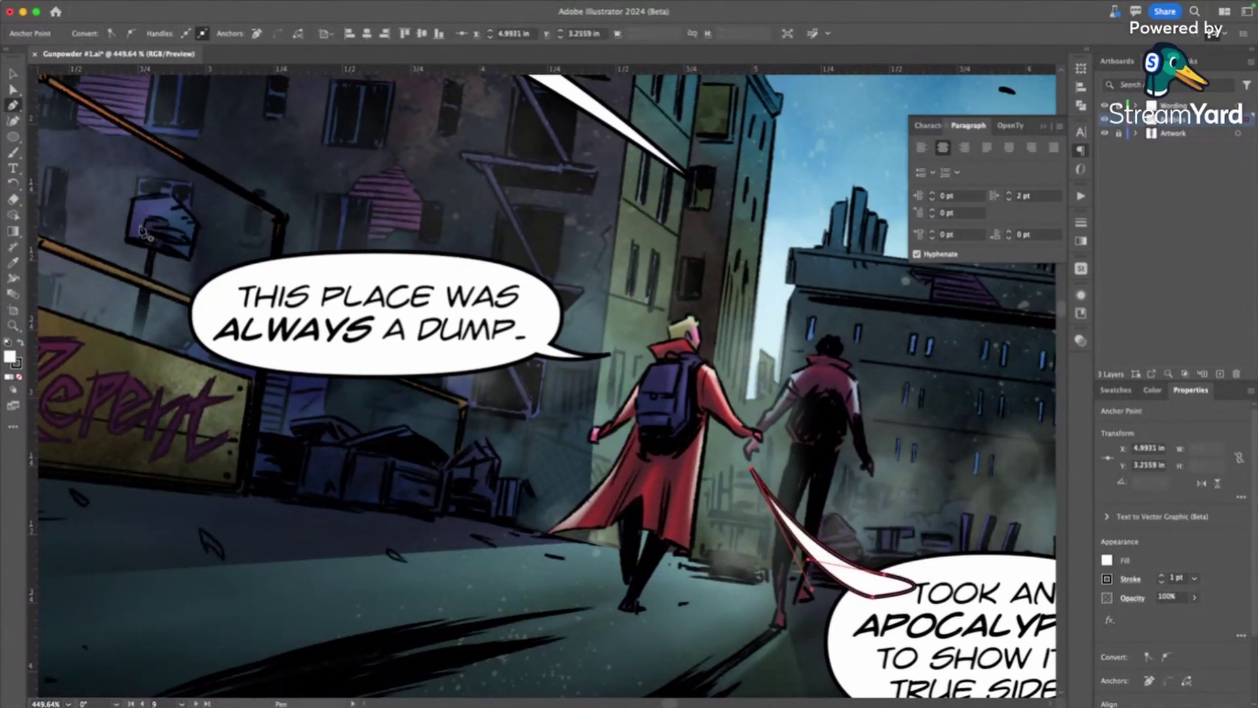
left_click(13, 75)
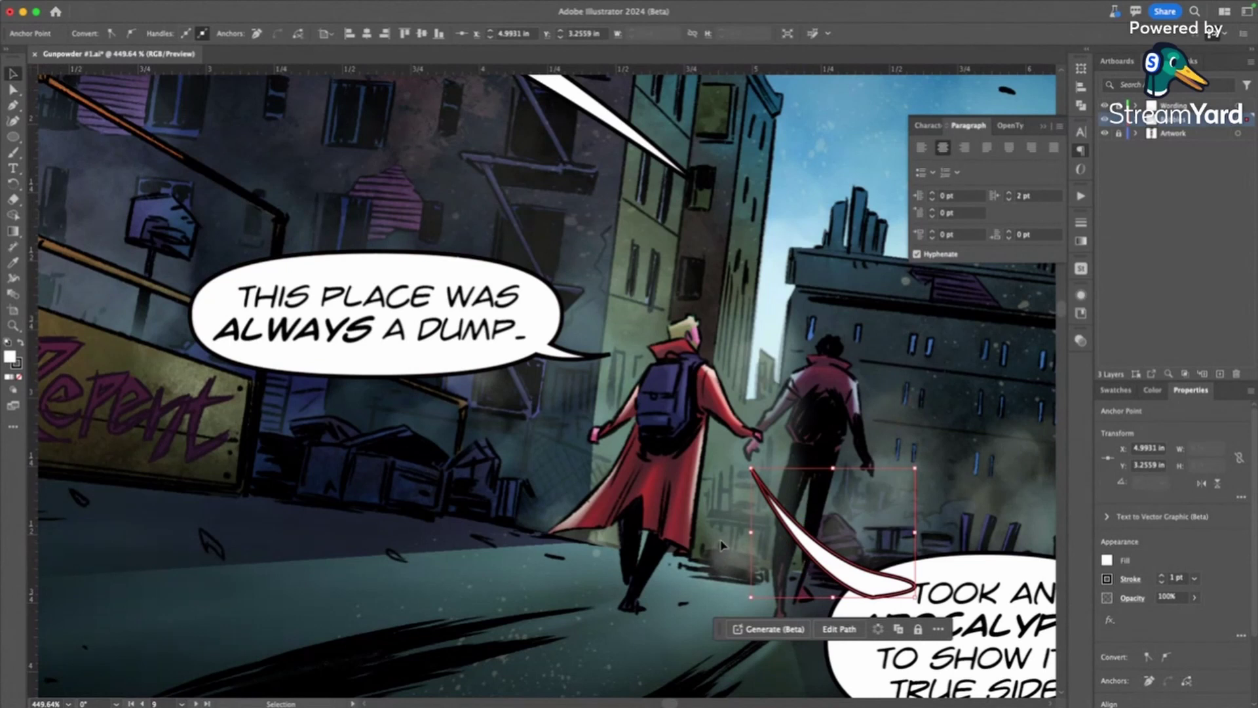
- Unite the "Took an apocalypse" balloon with its newly drawn tail
key("v")
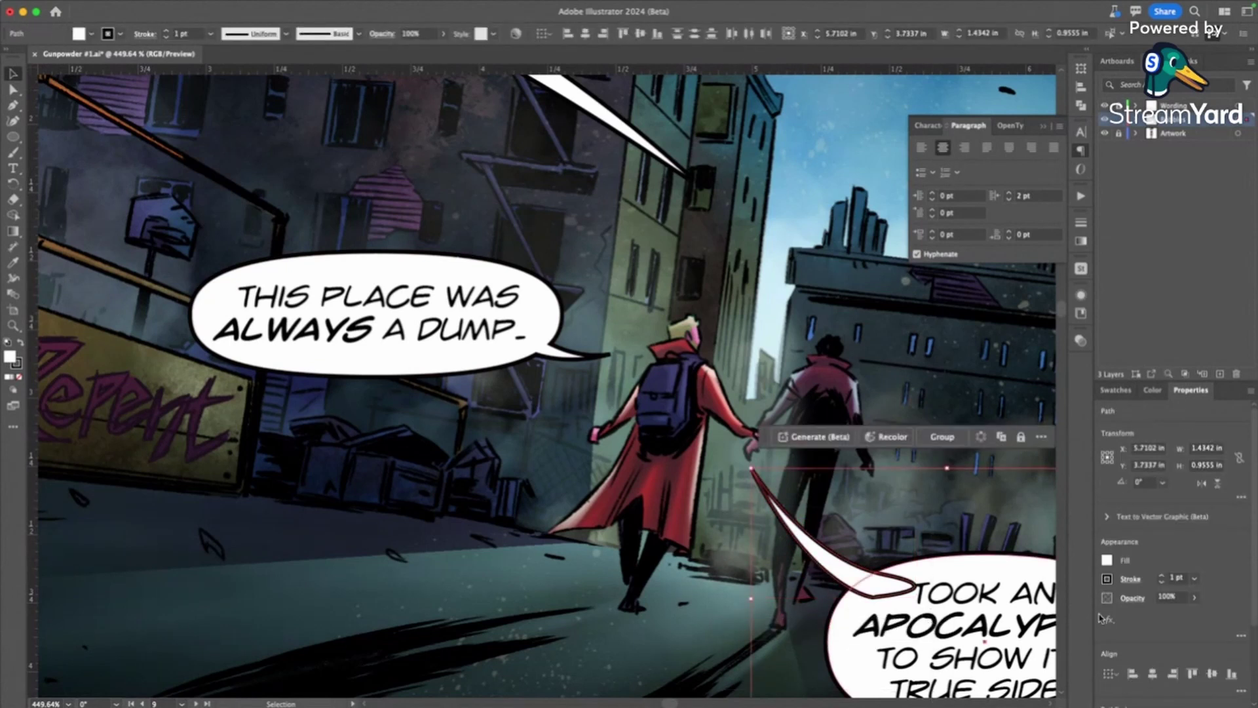
scroll(1129, 647, "down", 3)
left_click(1114, 644)
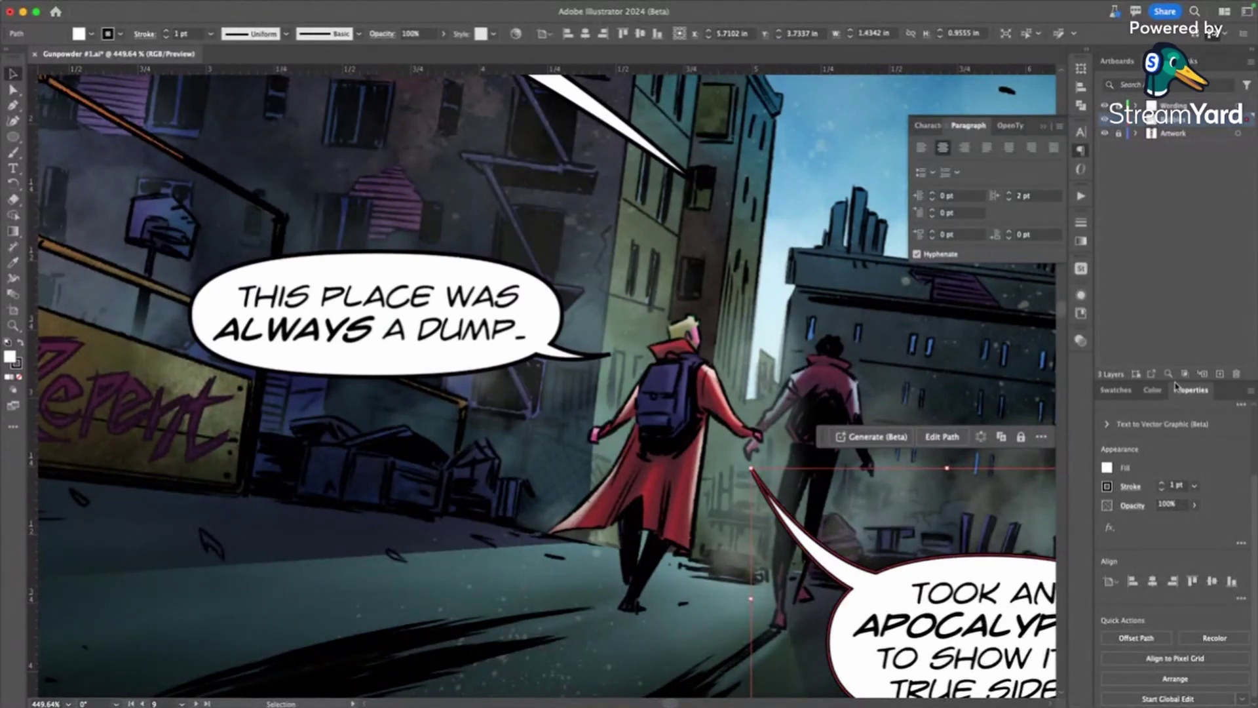
- Enlarge the Properties area by shrinking the layer list above it, and deselect the balloon
left_click_drag(1175, 380, 1164, 288)
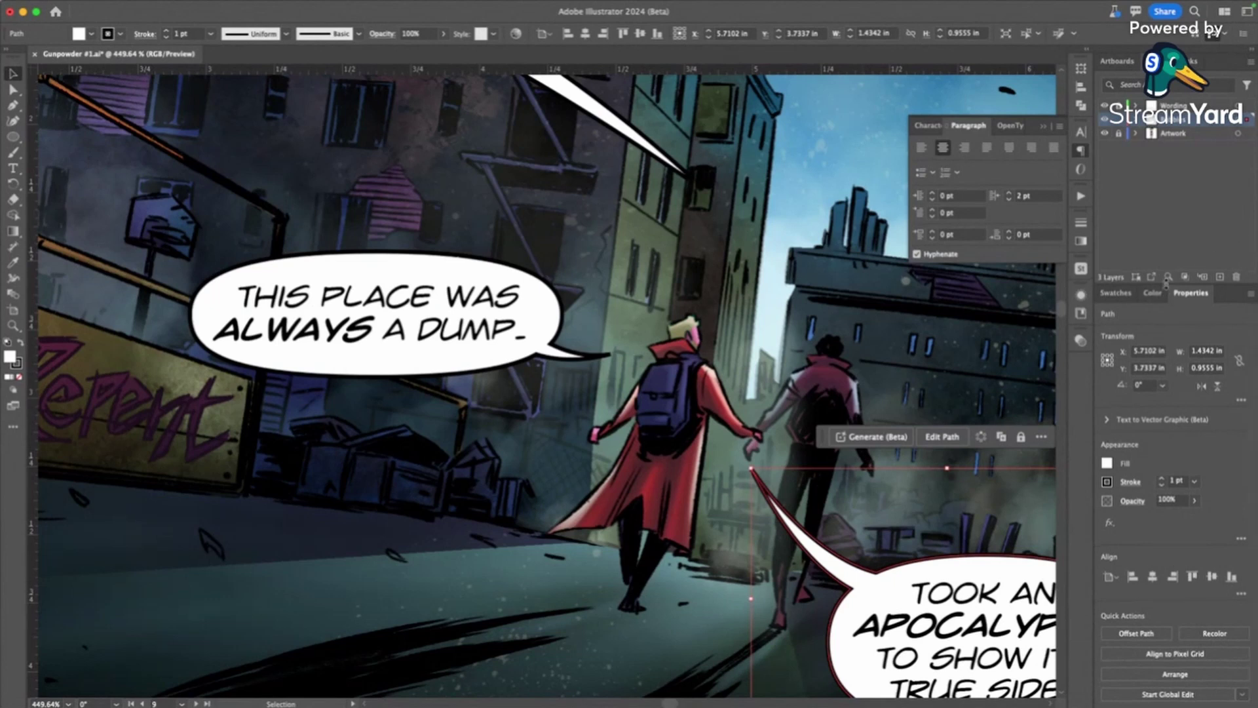
left_click_drag(1167, 289, 1169, 207)
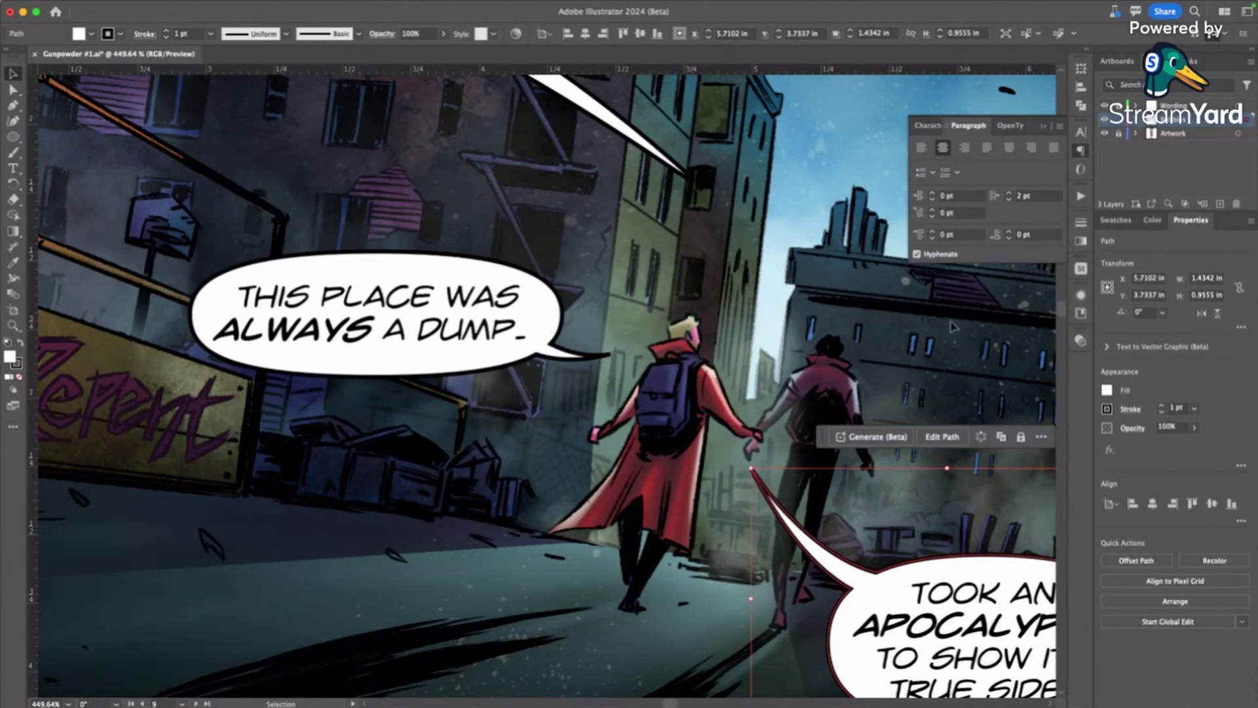
left_click(940, 509)
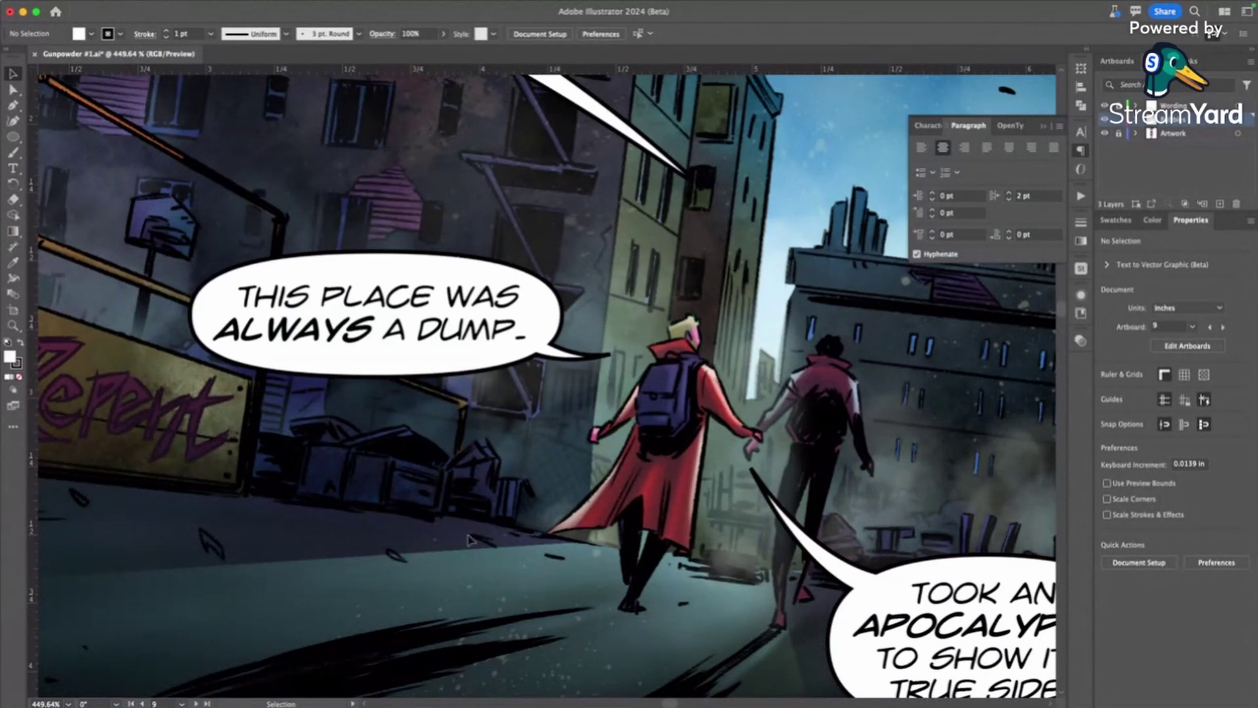
- Zoom out to review Page 9's first-panel balloons, and fit Artboard 39 in the window
left_click(13, 325)
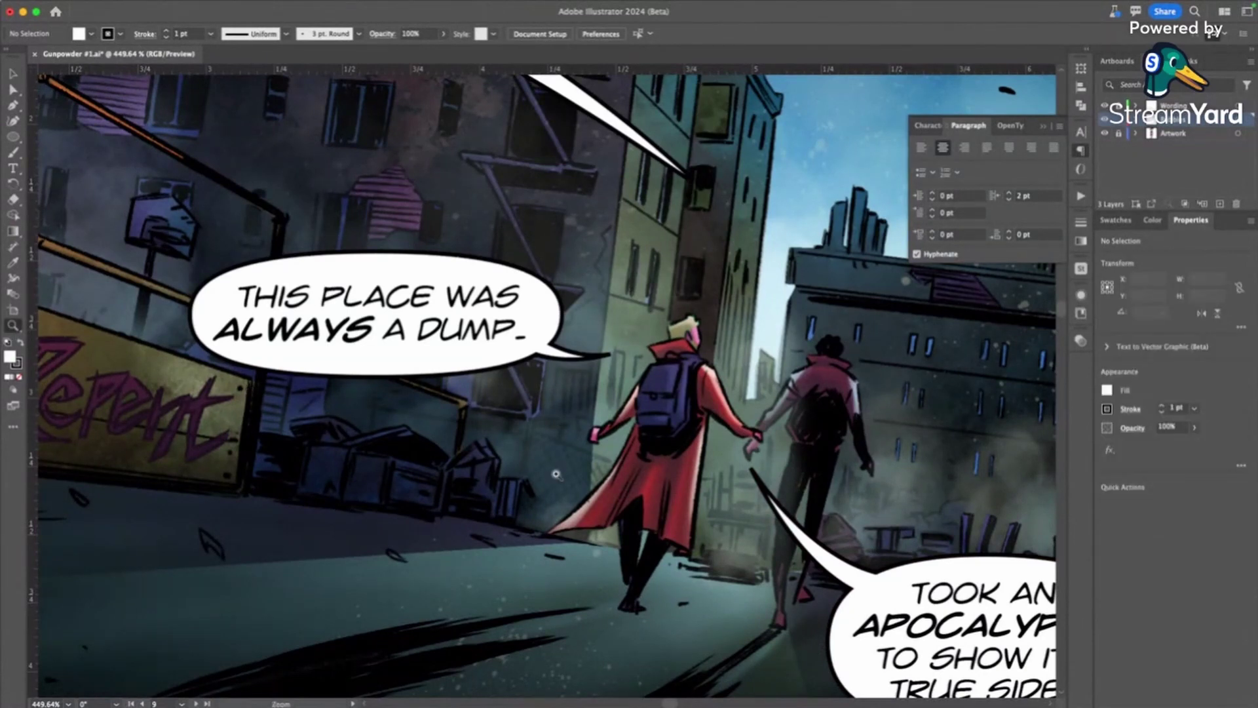
left_click_drag(557, 474, 321, 490)
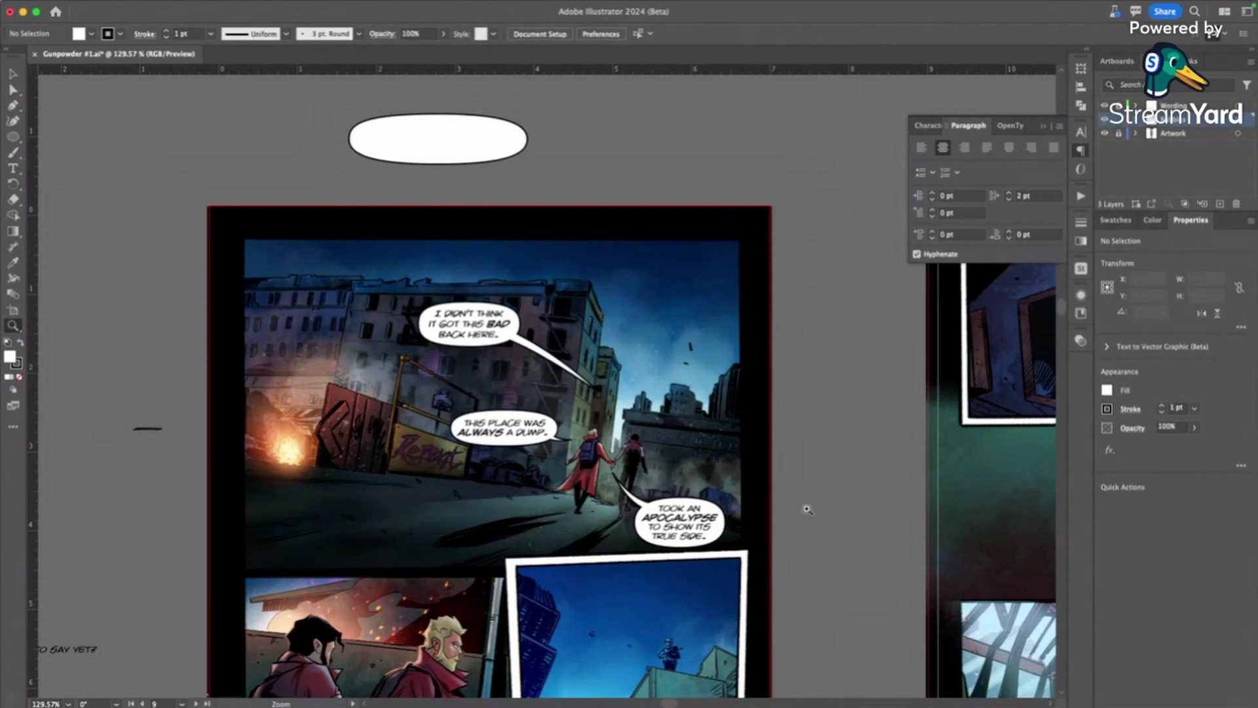
scroll(807, 509, "down", 1)
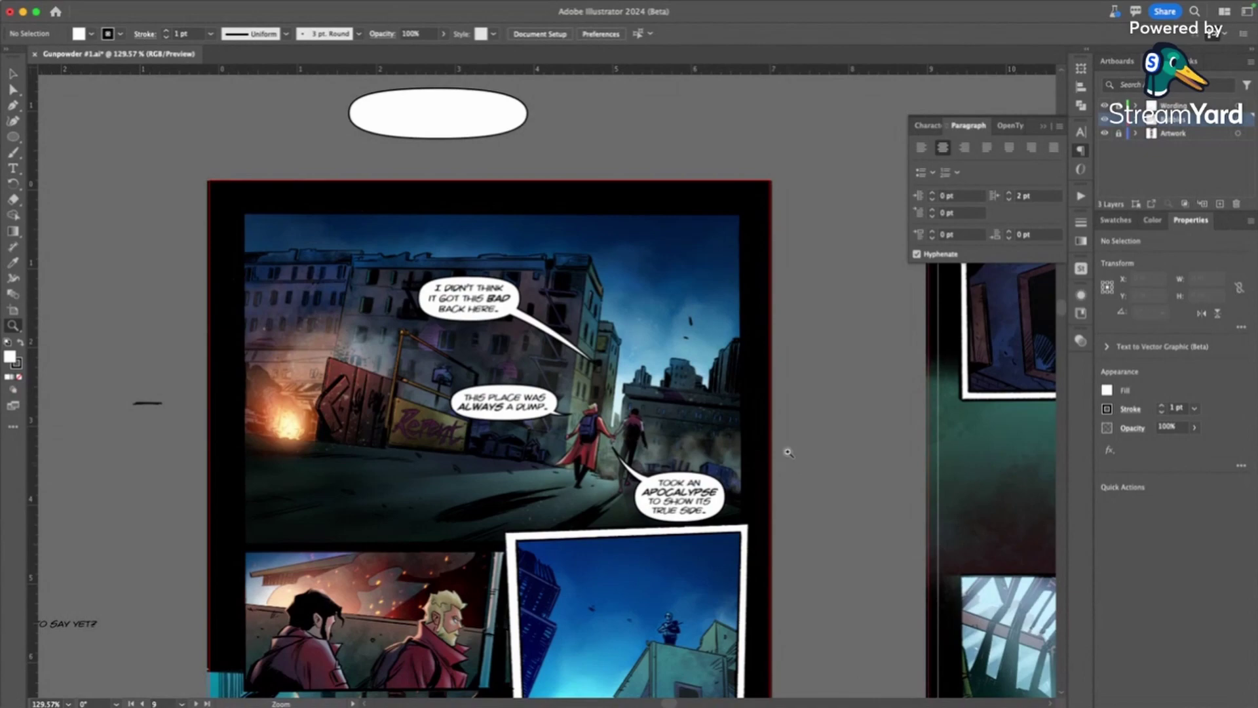
left_click_drag(669, 703, 758, 697)
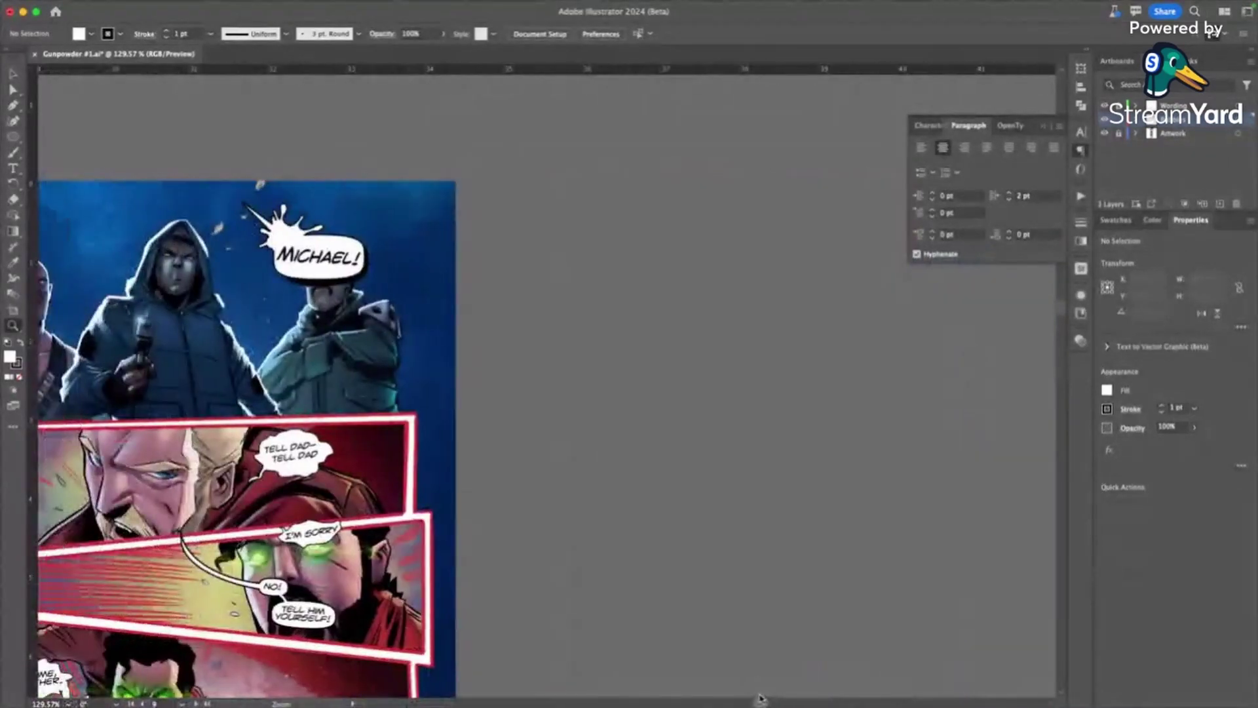
scroll(720, 631, "down", 10)
scroll(717, 633, "down", 20)
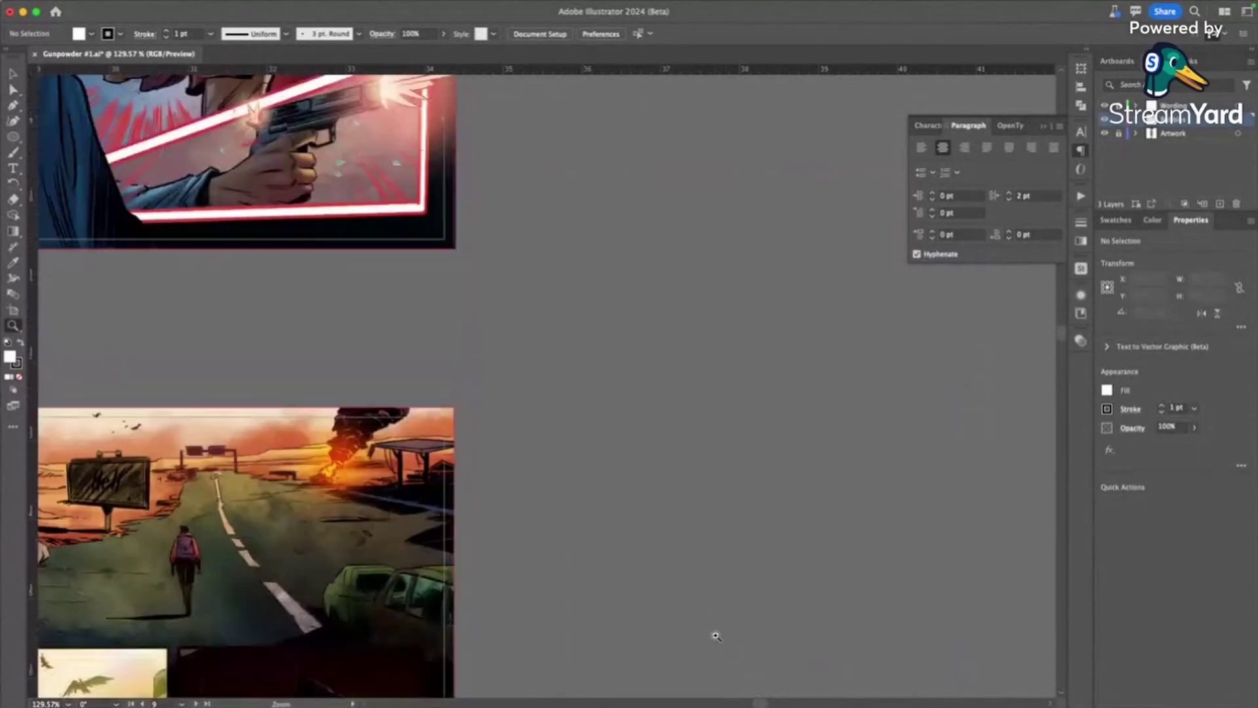
left_click(1117, 61)
scroll(1130, 182, "down", 6)
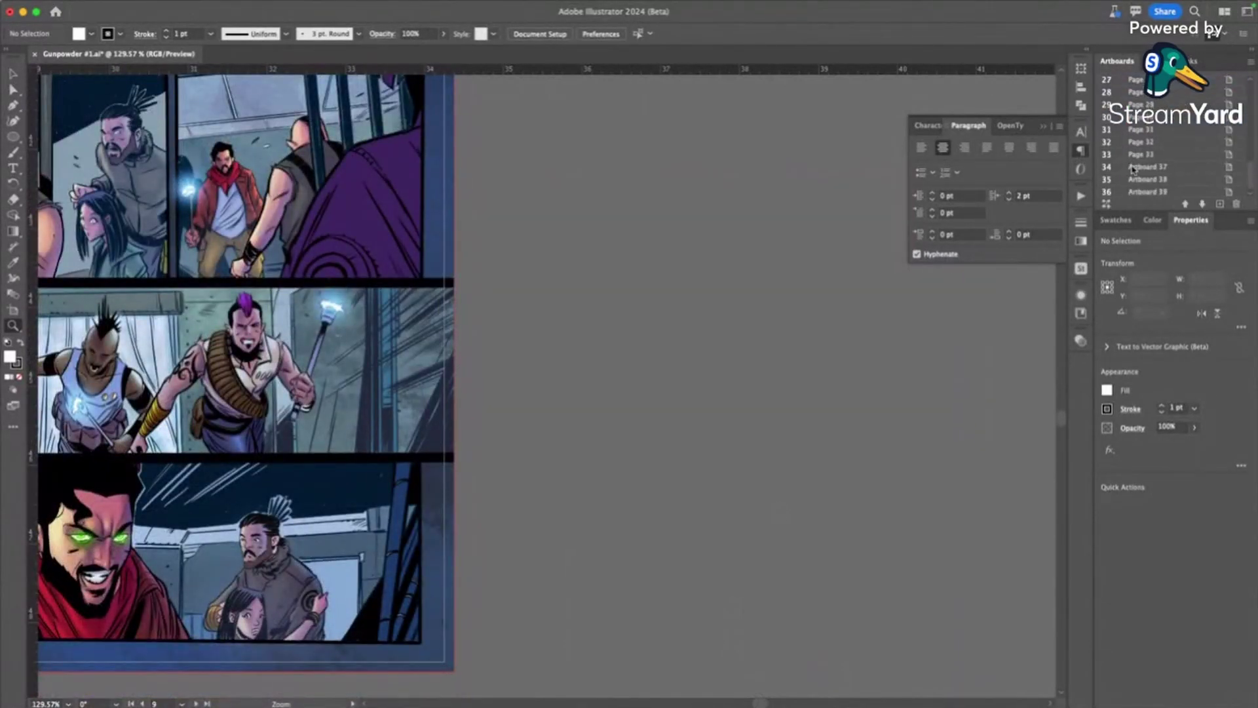
left_click(1106, 193)
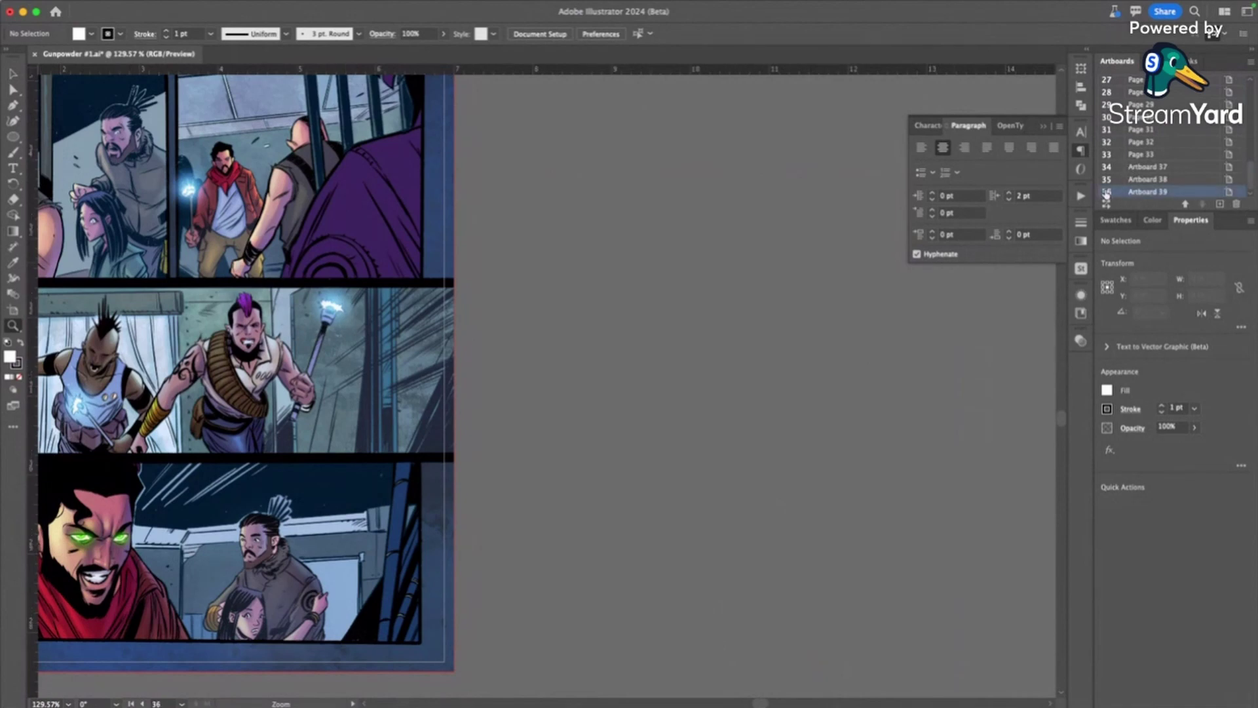
double_click(1106, 193)
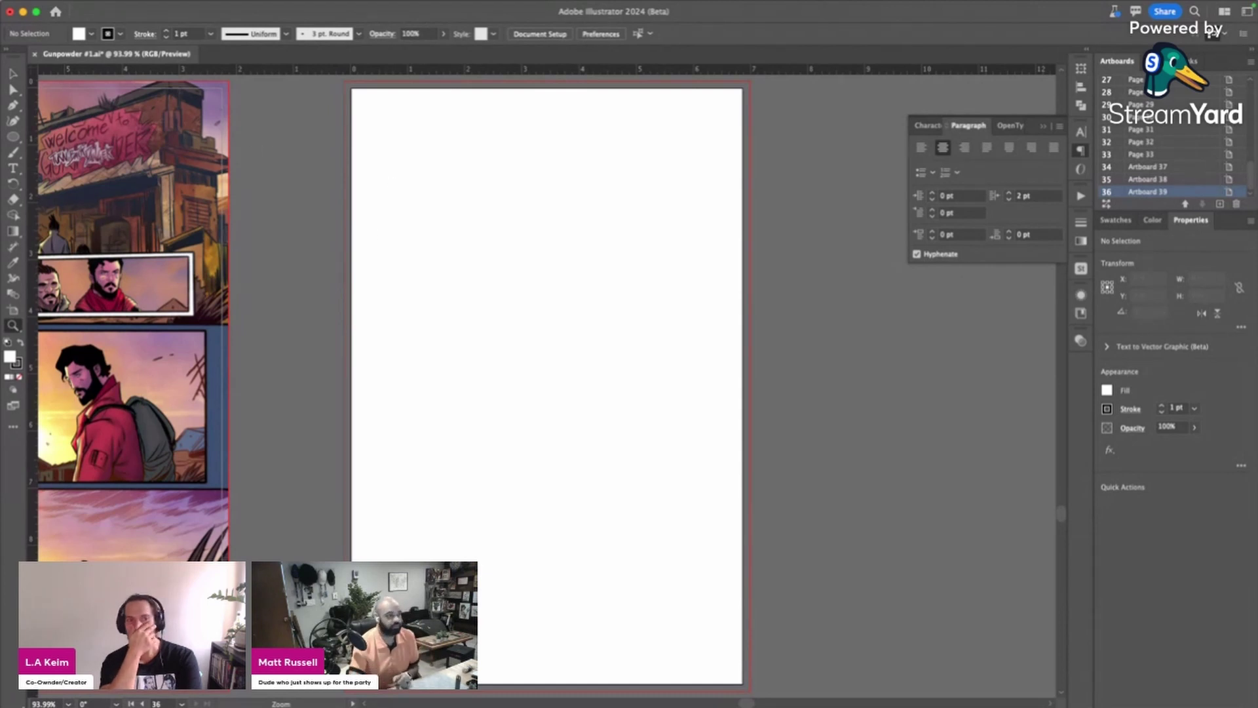
mouse_move(629, 704)
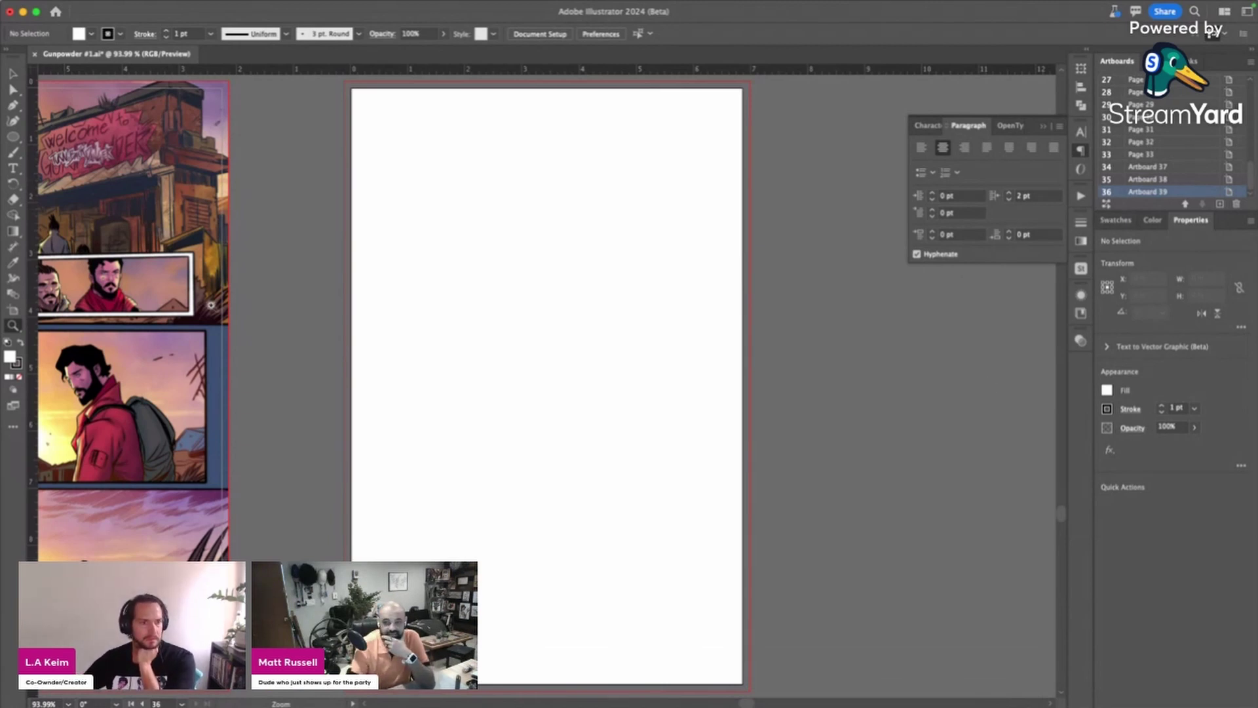
scroll(212, 305, "up", 3)
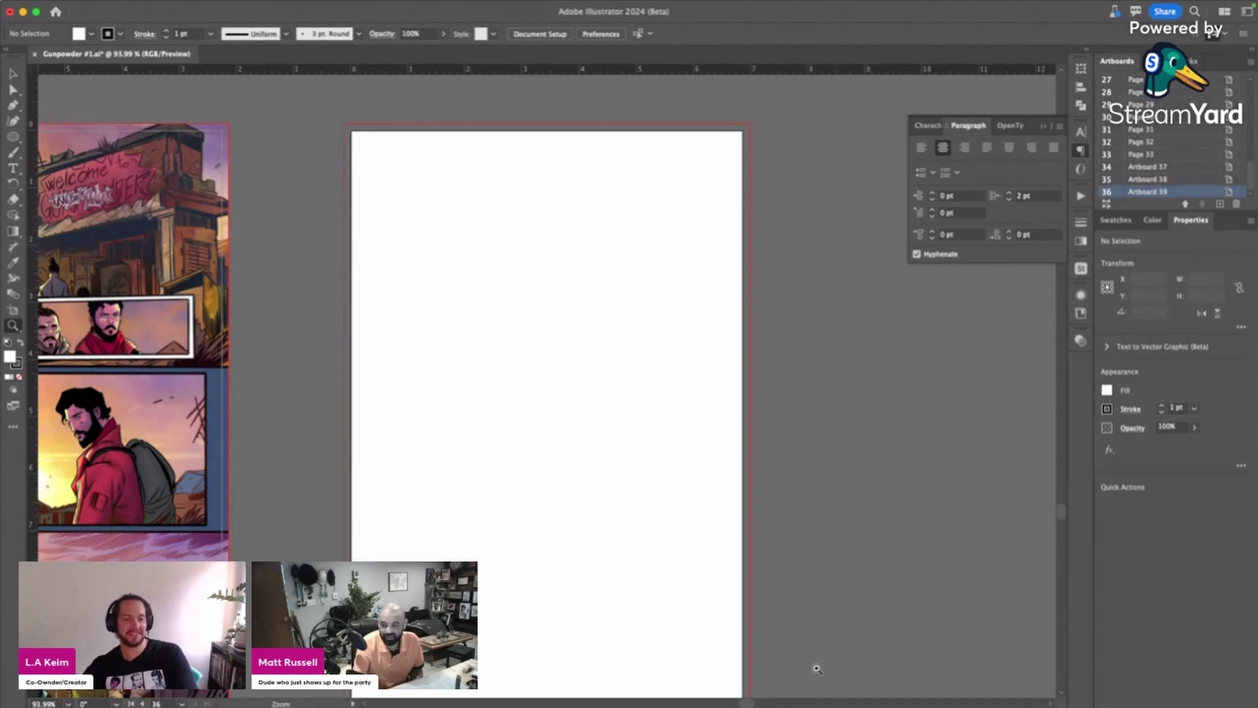
- Return to Page 9 via the artboard list, and bring the unplaced dialogue lines beside it into view
scroll(882, 472, "left", 5)
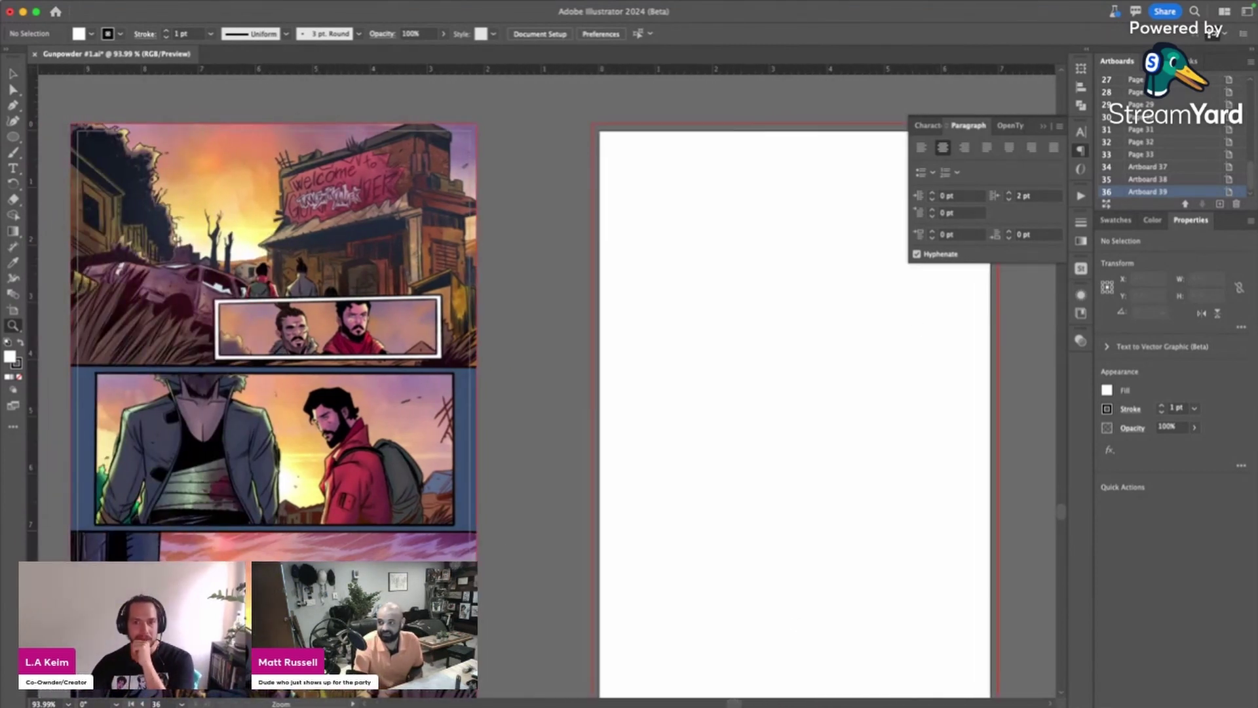
left_click(1163, 61)
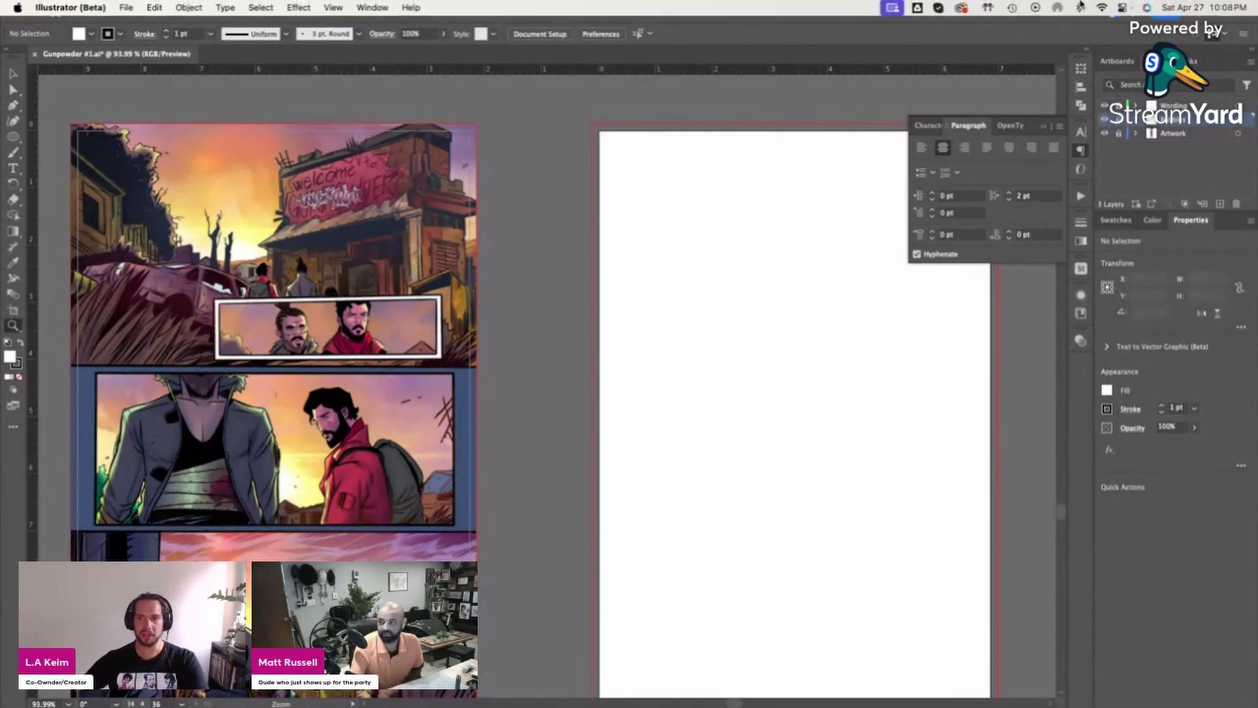
left_click(1118, 62)
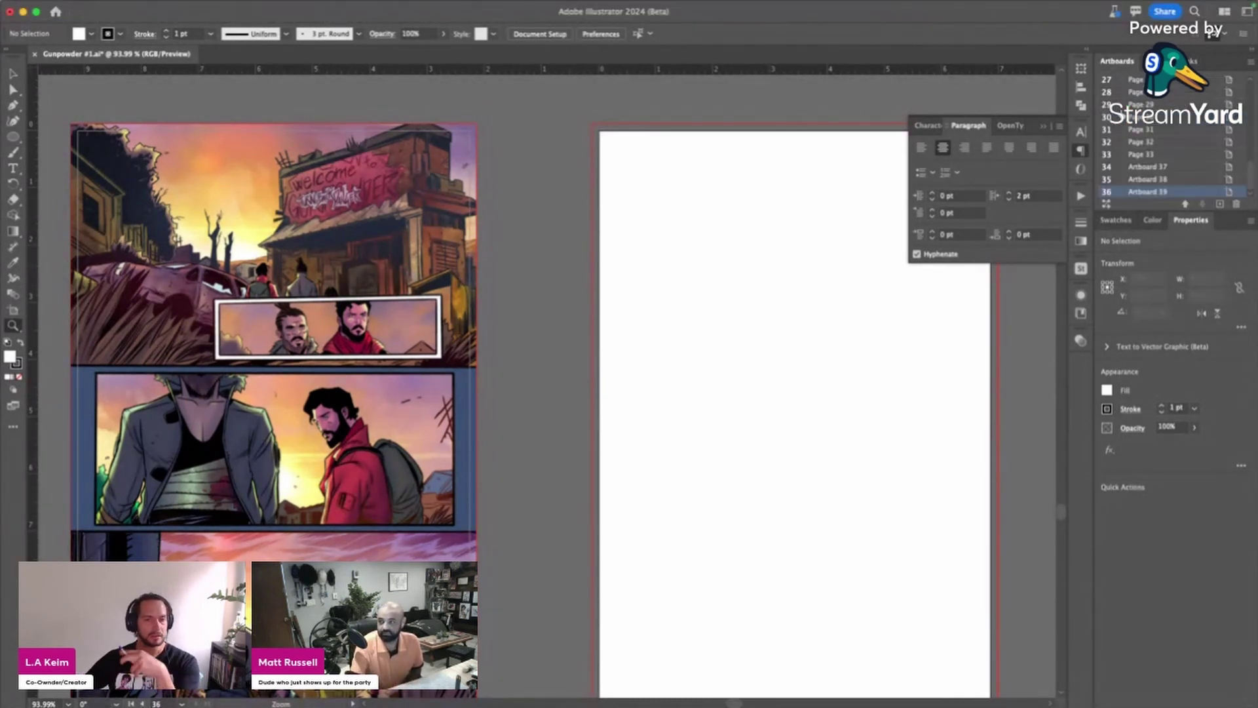
scroll(1153, 138, "down", 3)
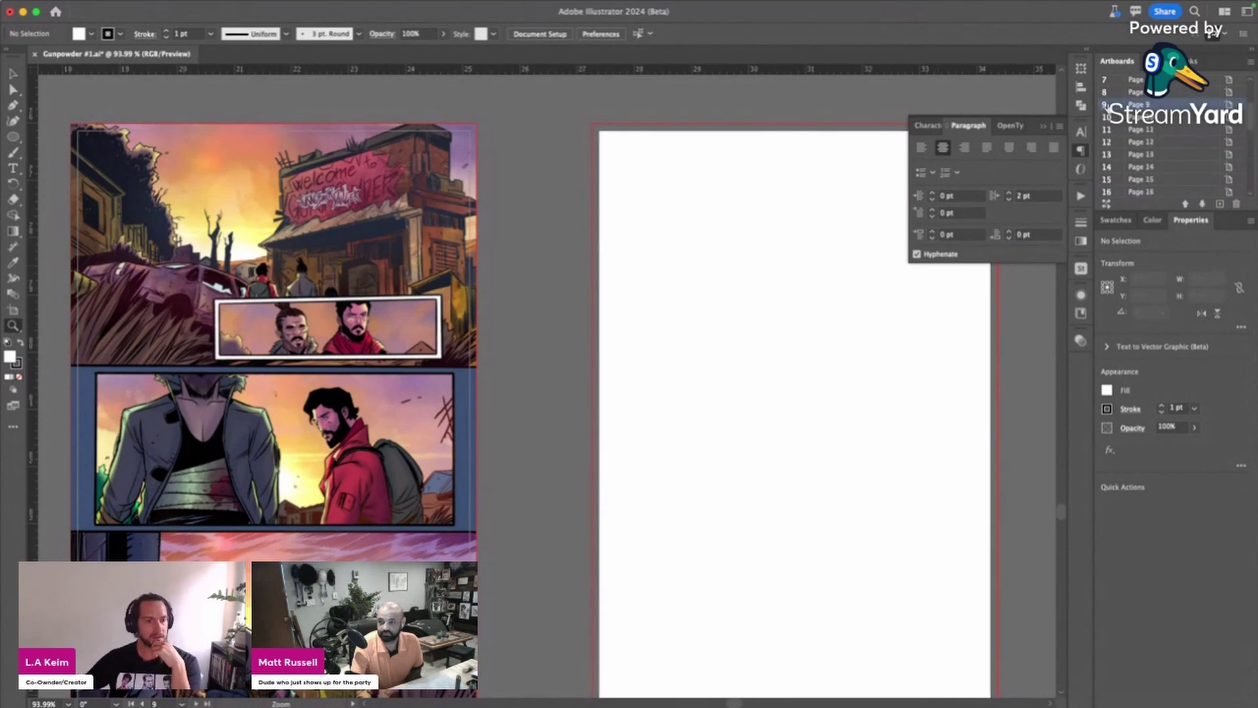
double_click(1114, 105)
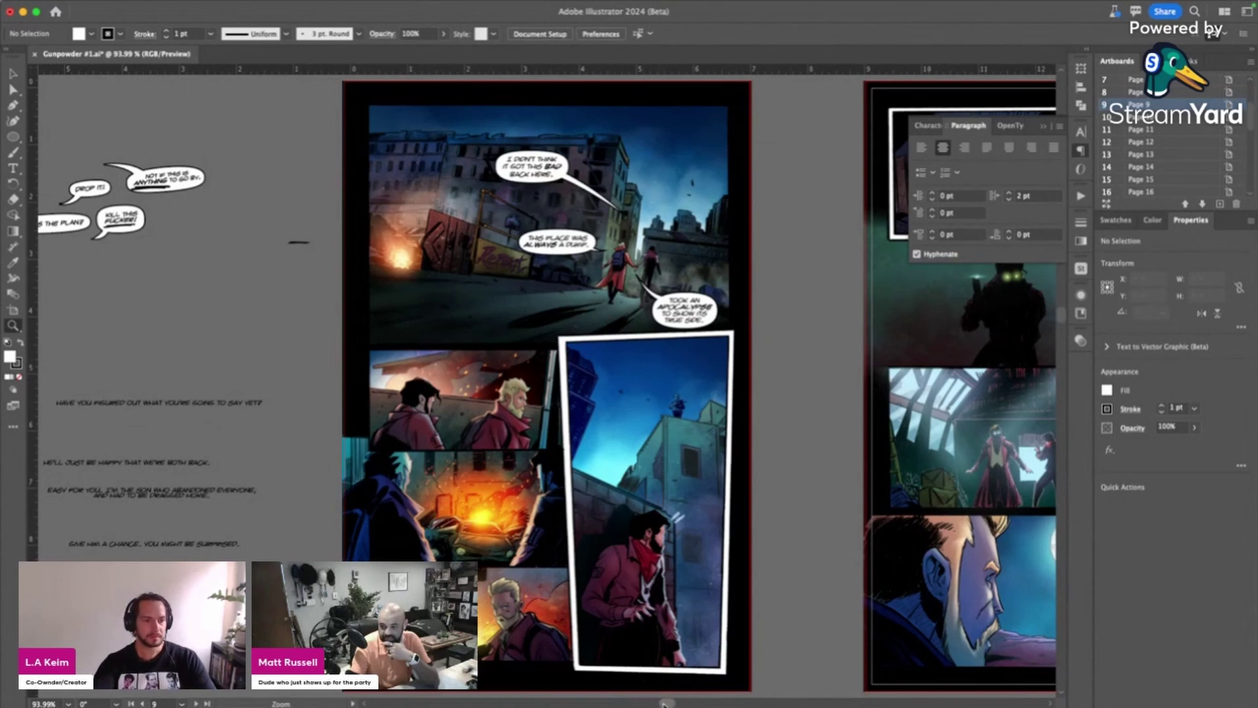
left_click_drag(663, 703, 652, 703)
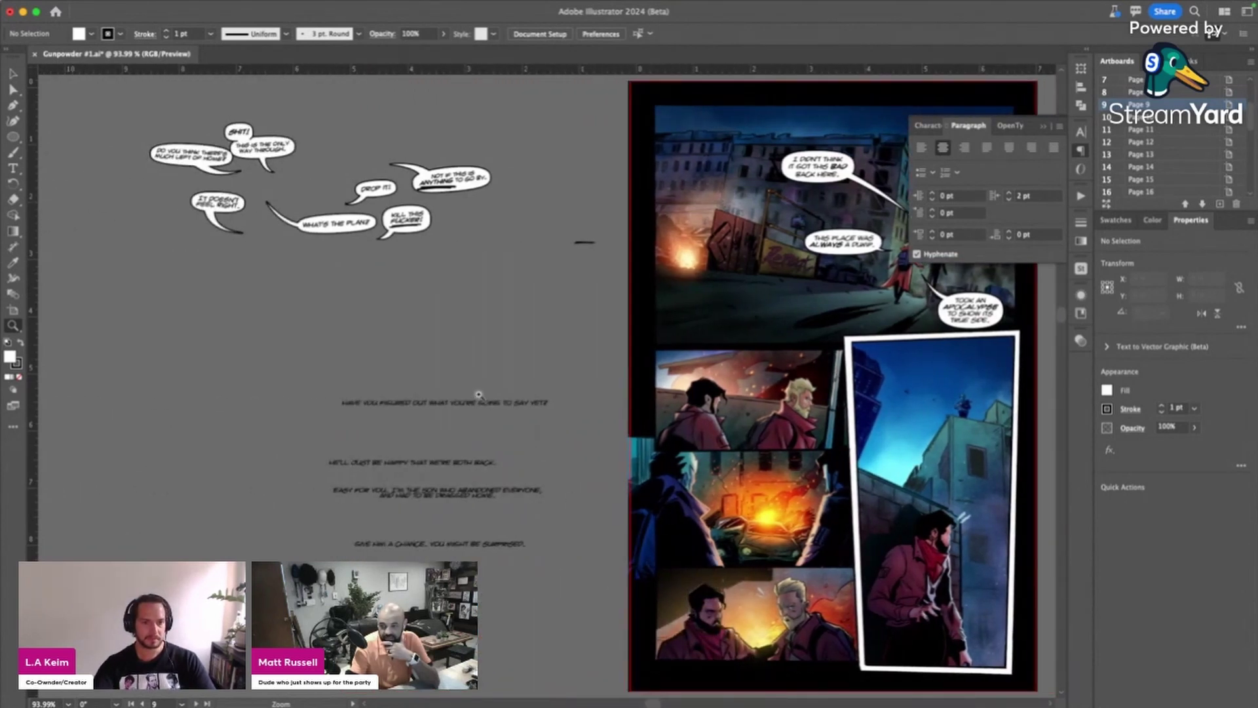
mouse_move(655, 706)
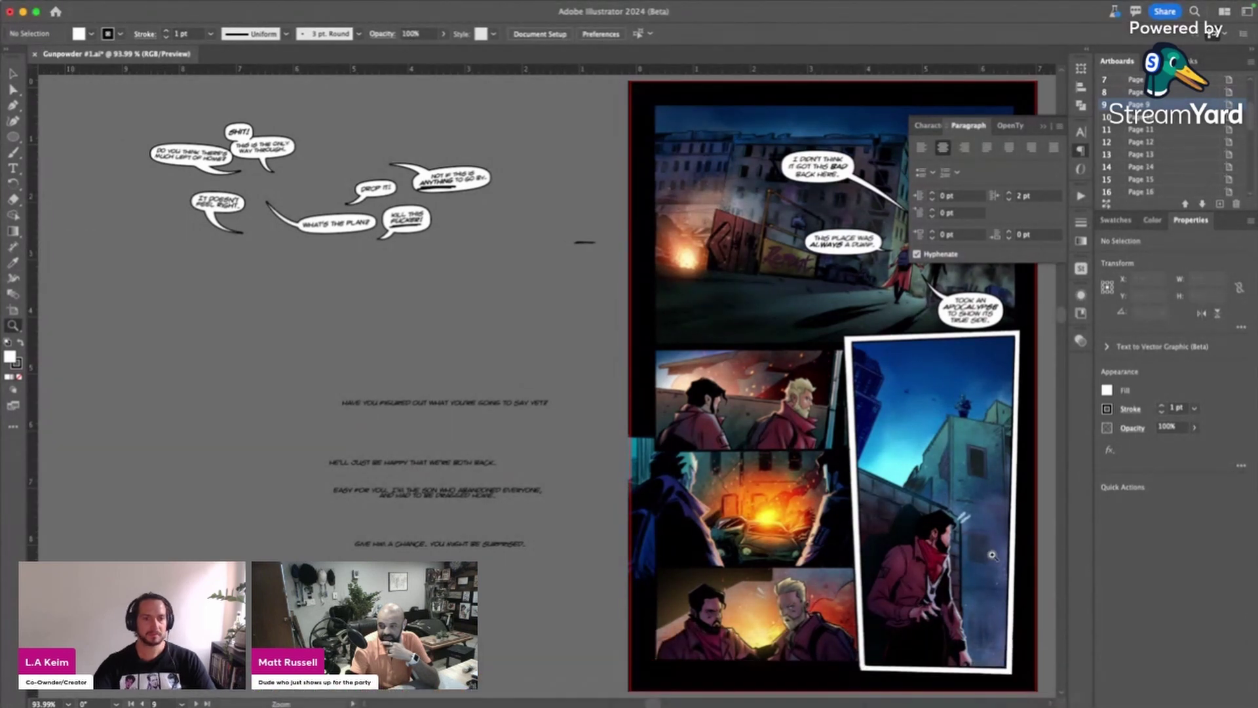
left_click_drag(652, 703, 629, 703)
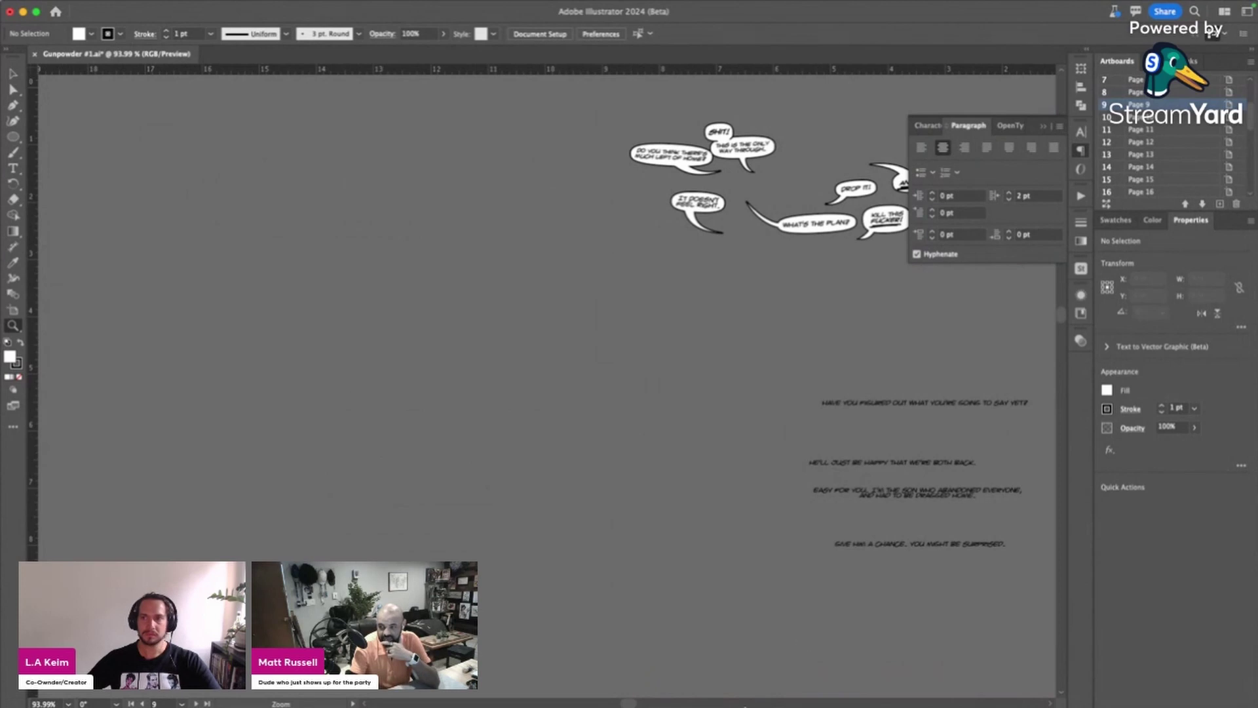
- Bring up the Gunpowder script PDF in Acrobat, and narrow the Illustrator window so both documents sit side by side
mouse_move(655, 706)
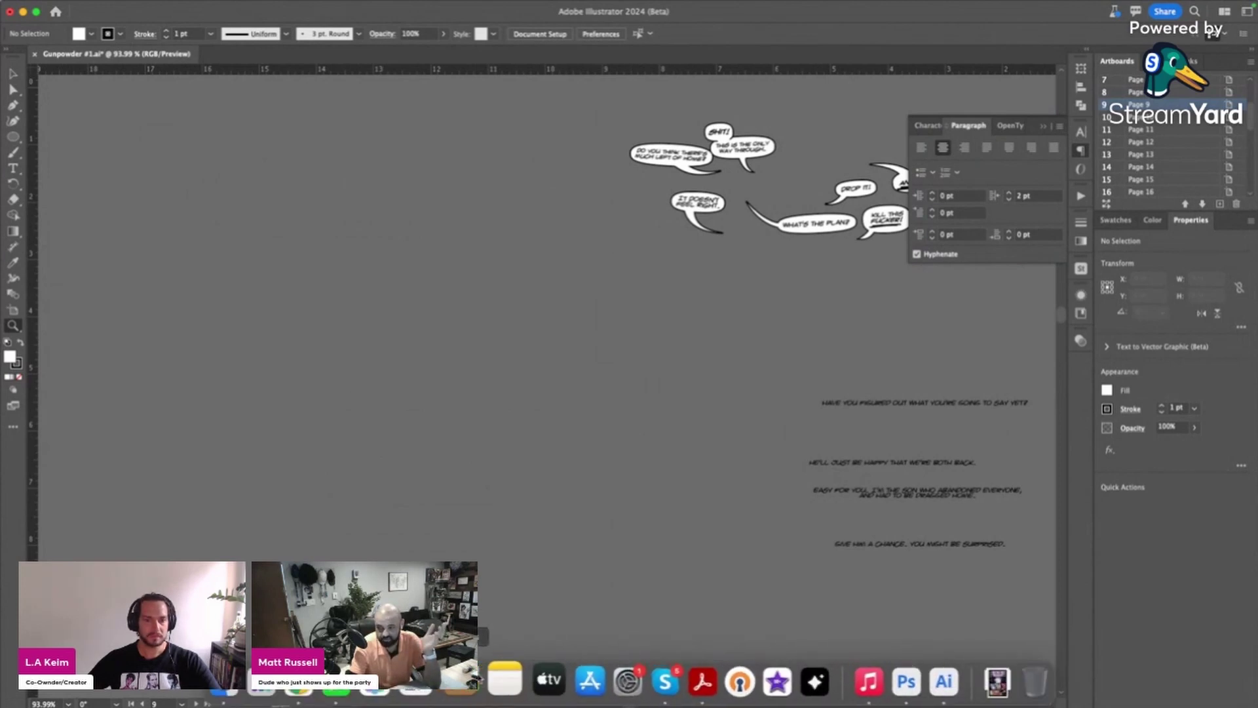
left_click(693, 683)
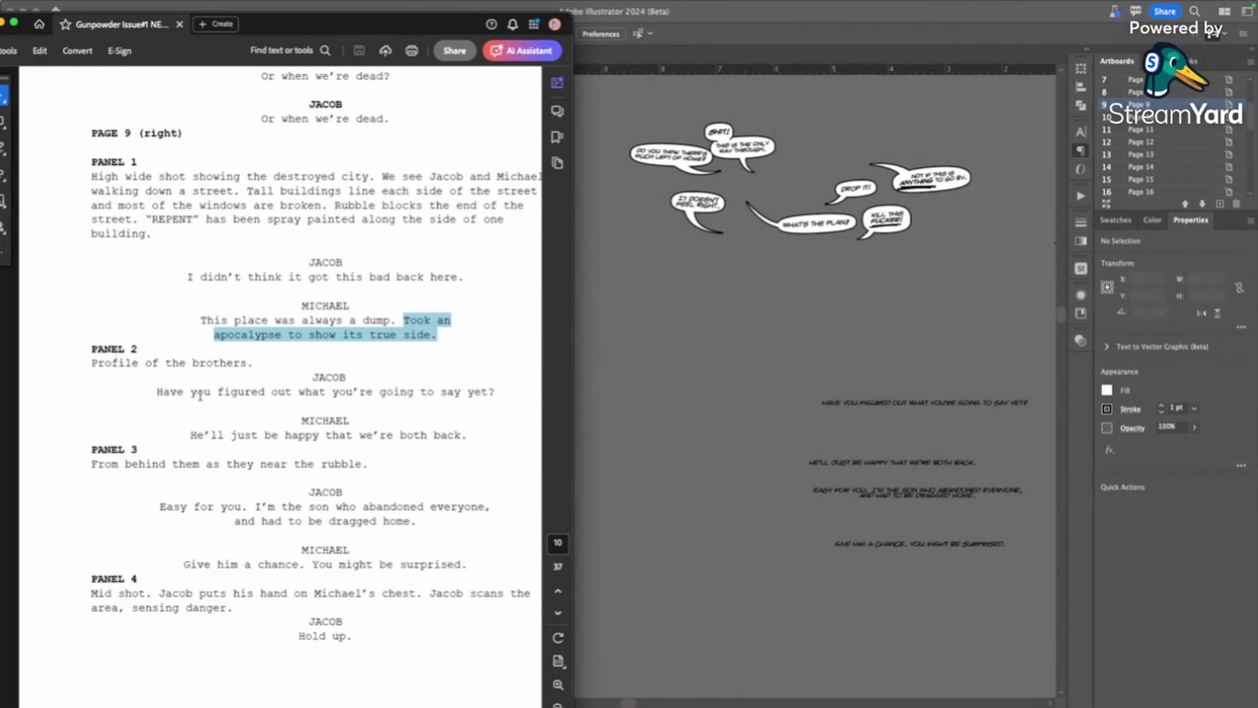
left_click(920, 414)
scroll(920, 415, "right", 6)
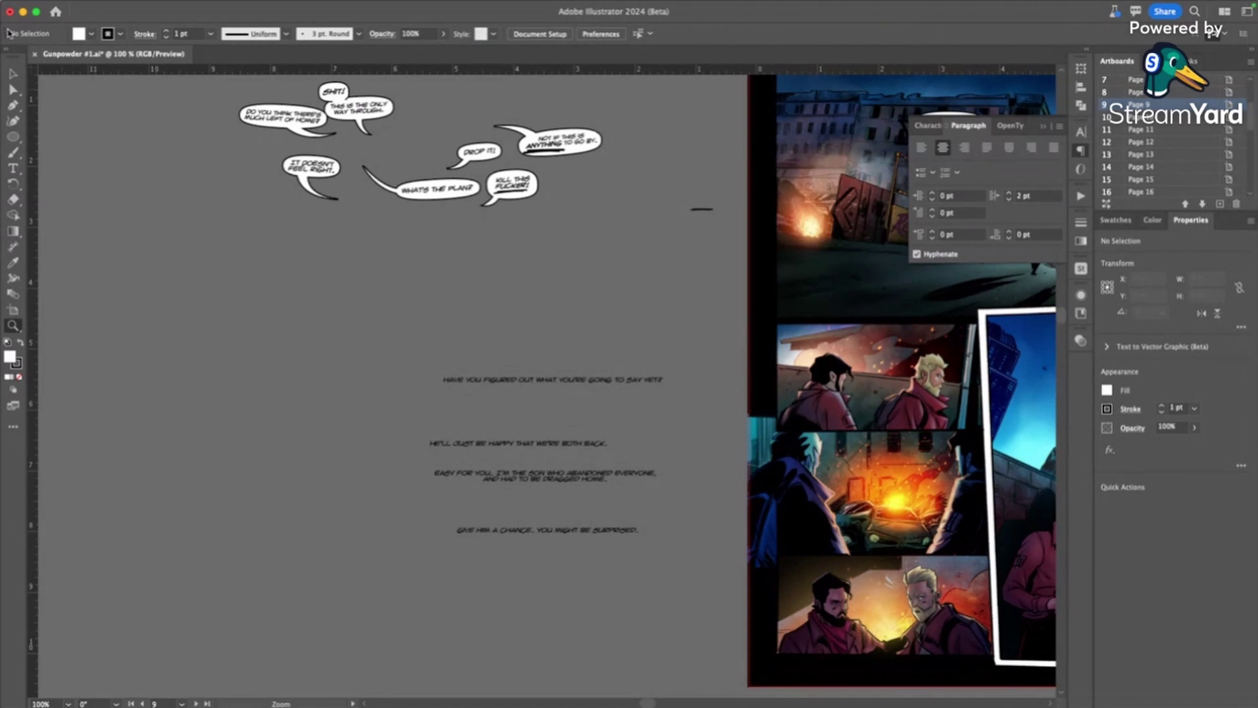
key("ctrl+shift+Left")
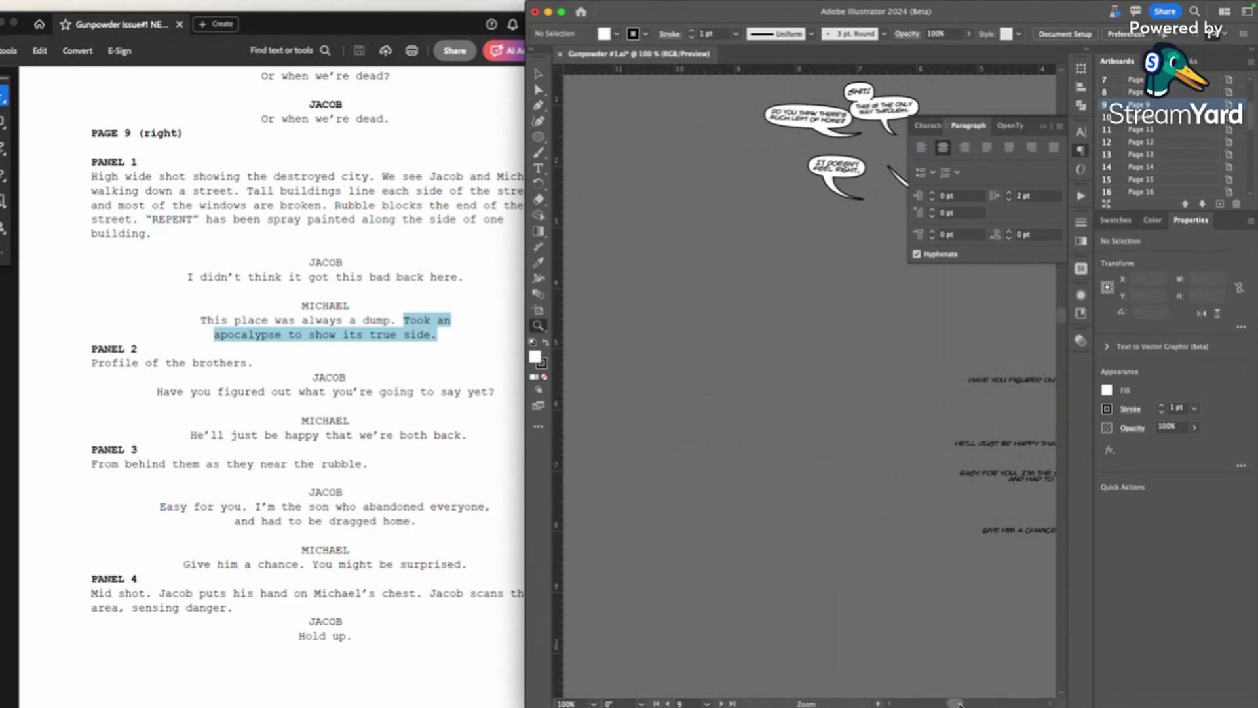
- Move the loose line "Have you figured out what you're going to say yet?" upward, and "He'll just be happy" below it to about Y 5.14 in
scroll(962, 704, "right", 5)
scroll(962, 704, "left", 2)
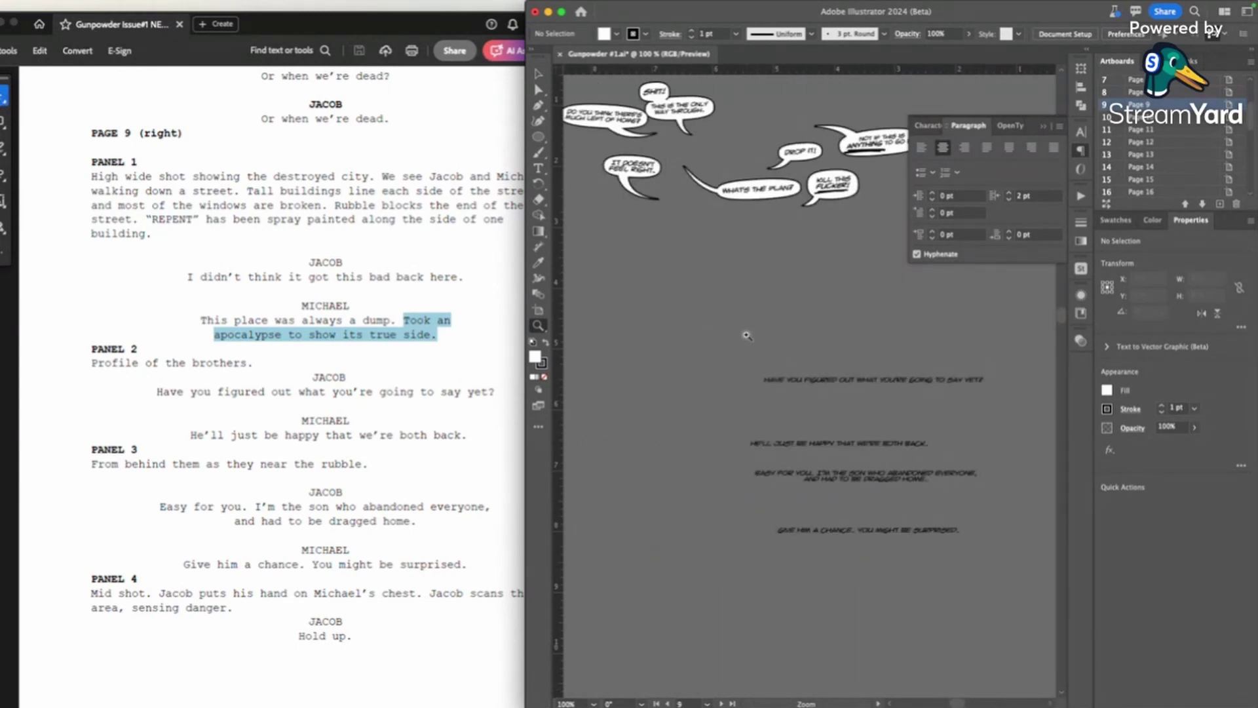
left_click(743, 337)
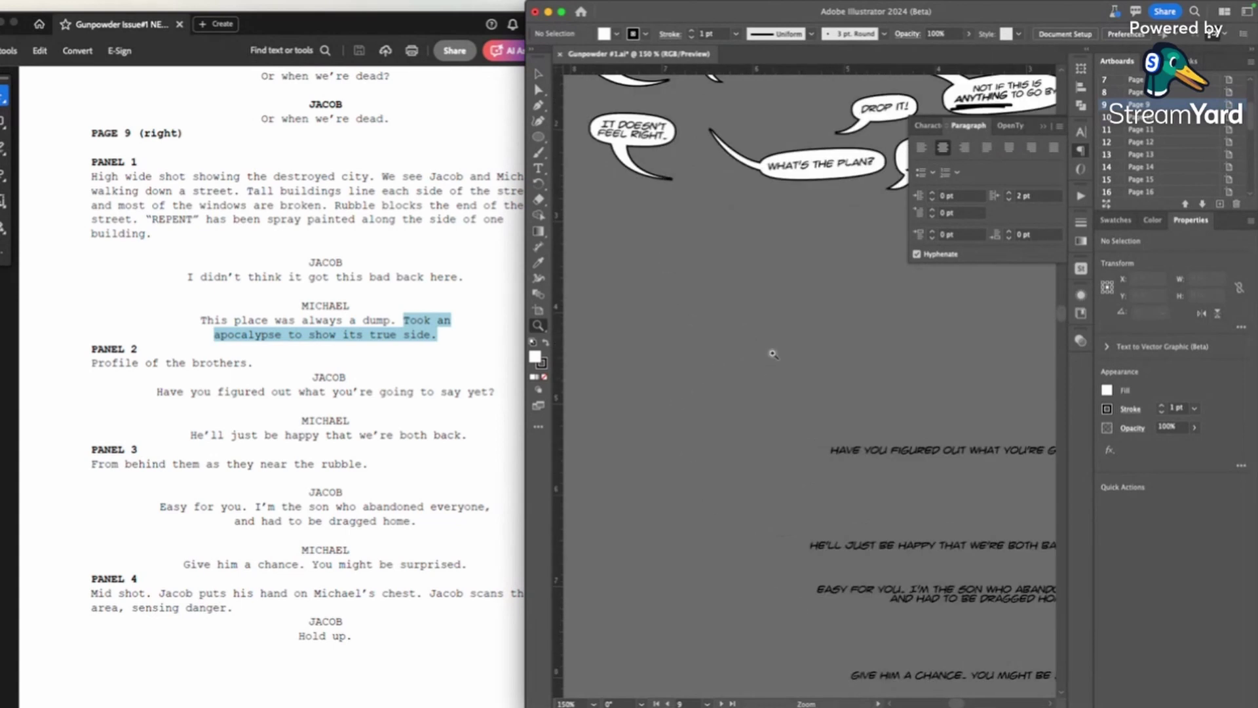
scroll(962, 703, "right", 3)
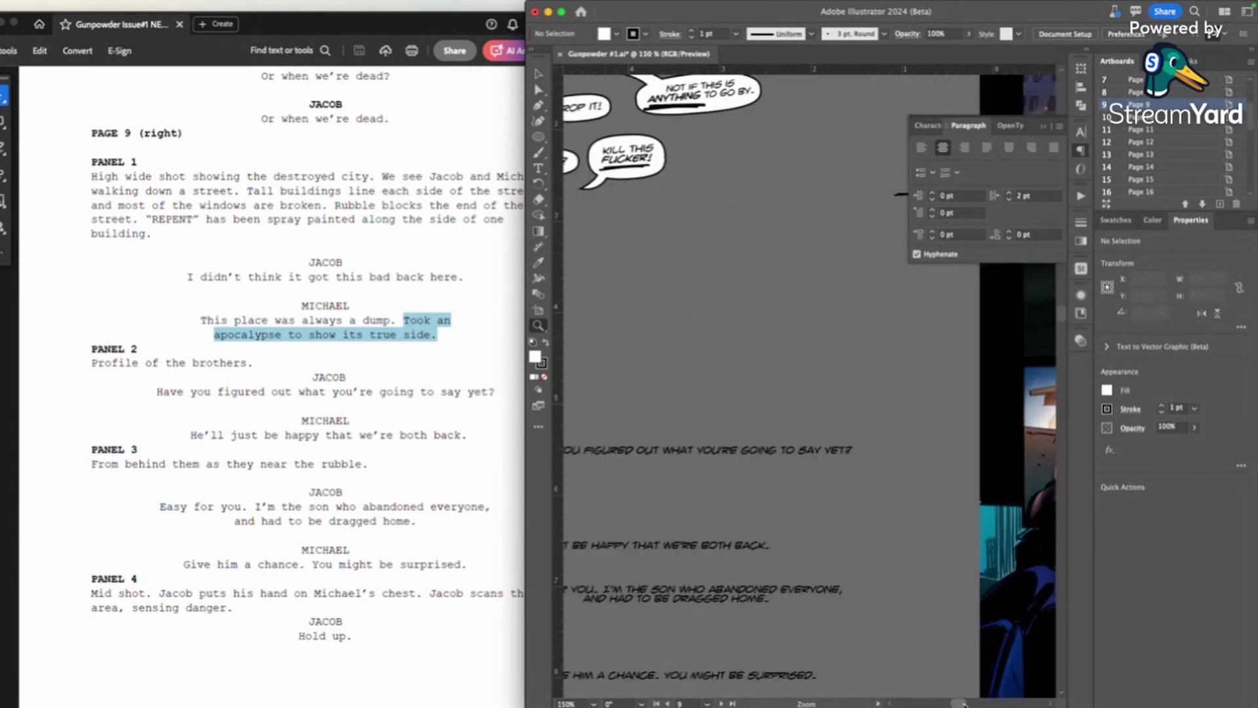
left_click(538, 74)
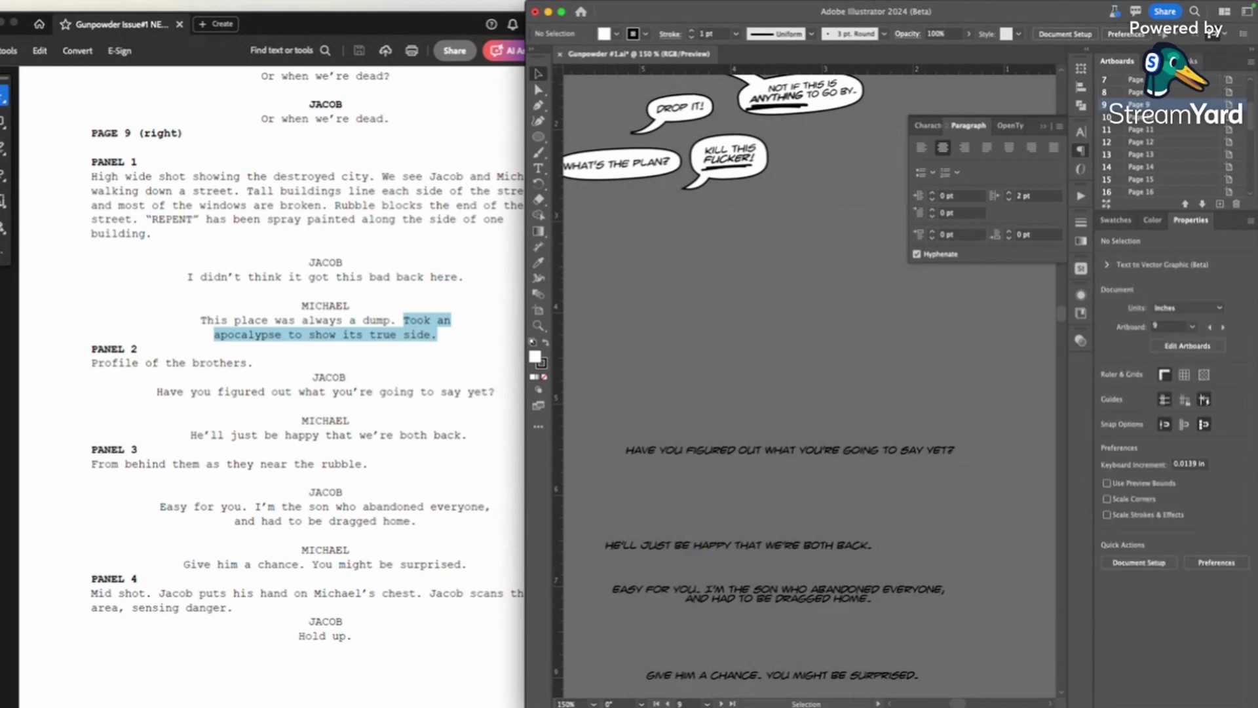
left_click(1156, 60)
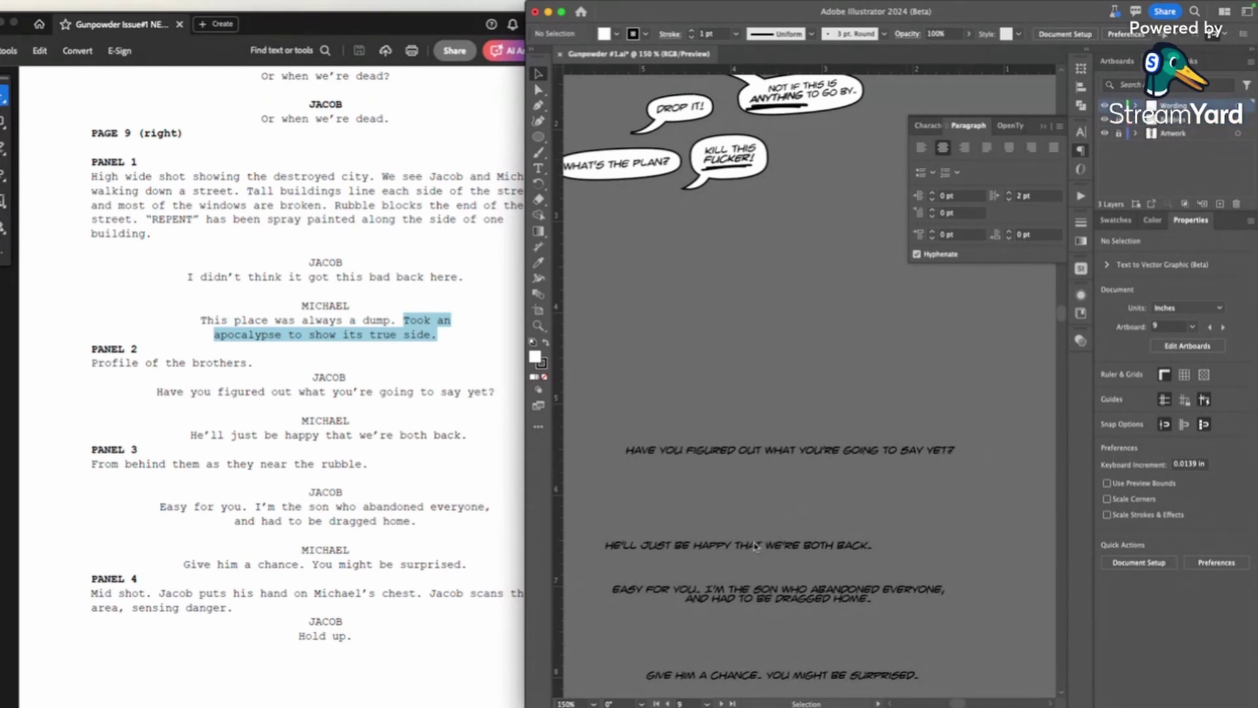
left_click_drag(757, 545, 752, 309)
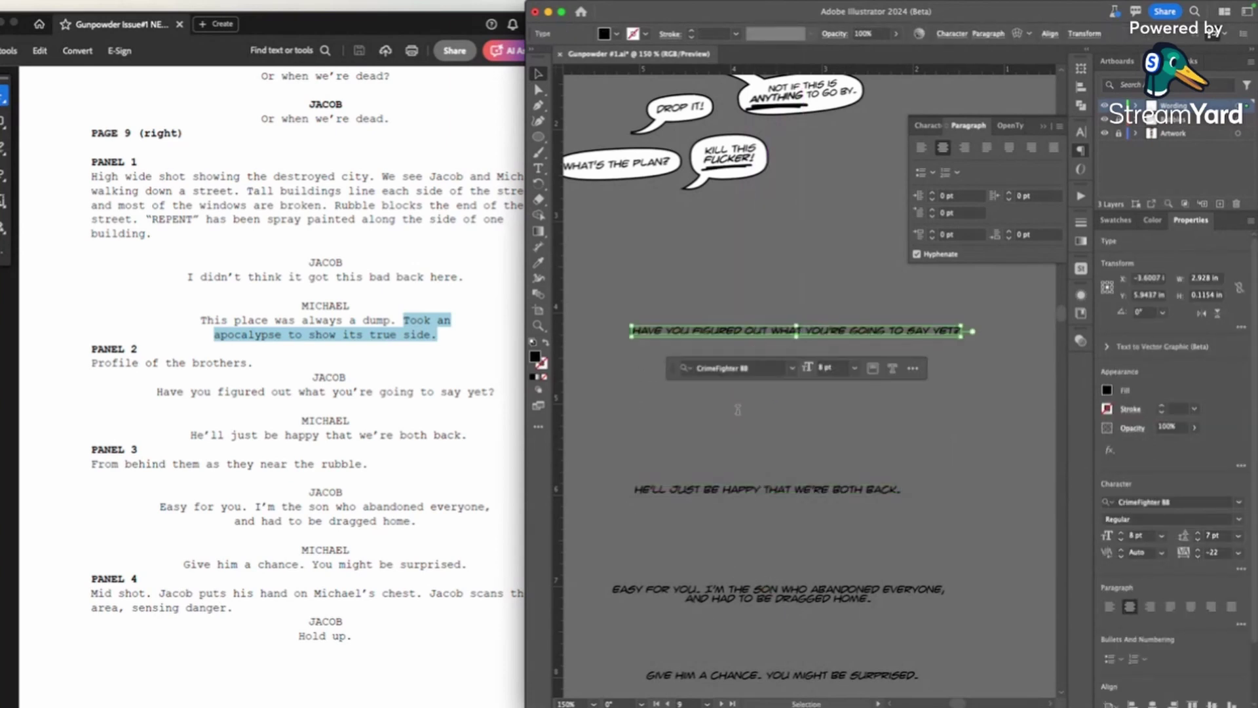
left_click_drag(736, 498, 744, 424)
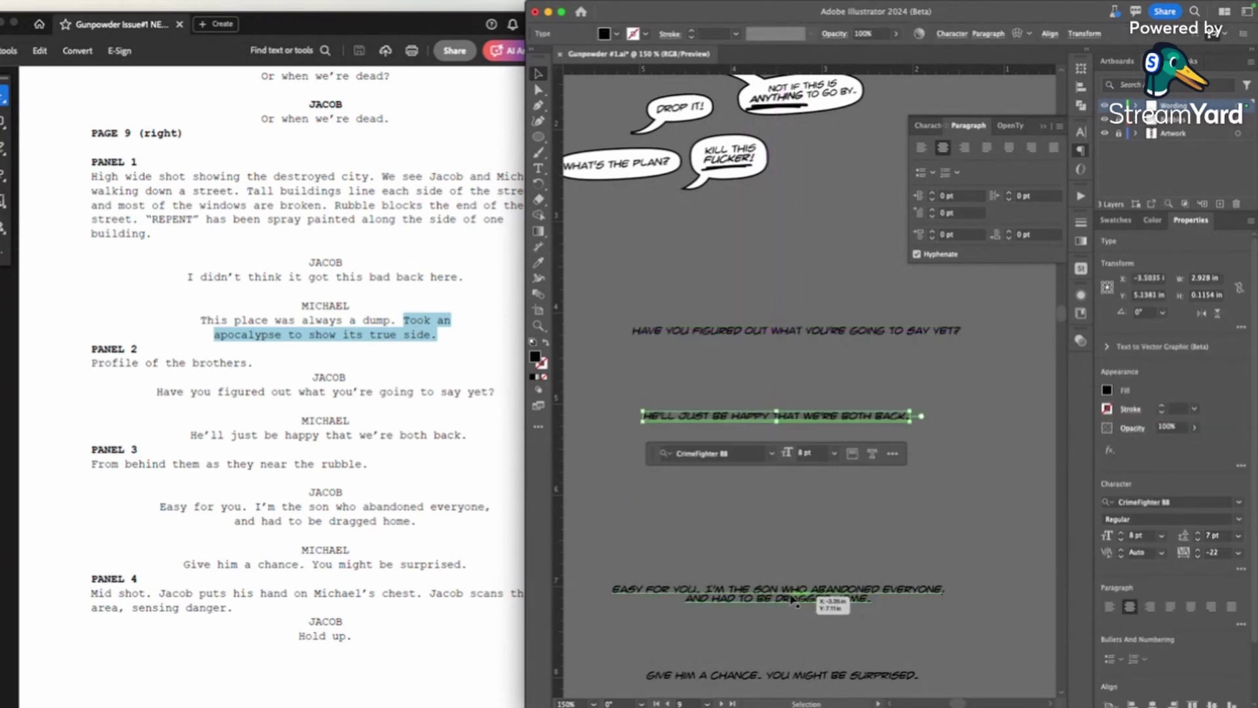
- Group the lines by panel: shift "Easy for you" down toward "Give him a chance" and "He'll just be happy" up to about Y 4.90 in
scroll(814, 558, "down", 3)
scroll(814, 558, "down", 1)
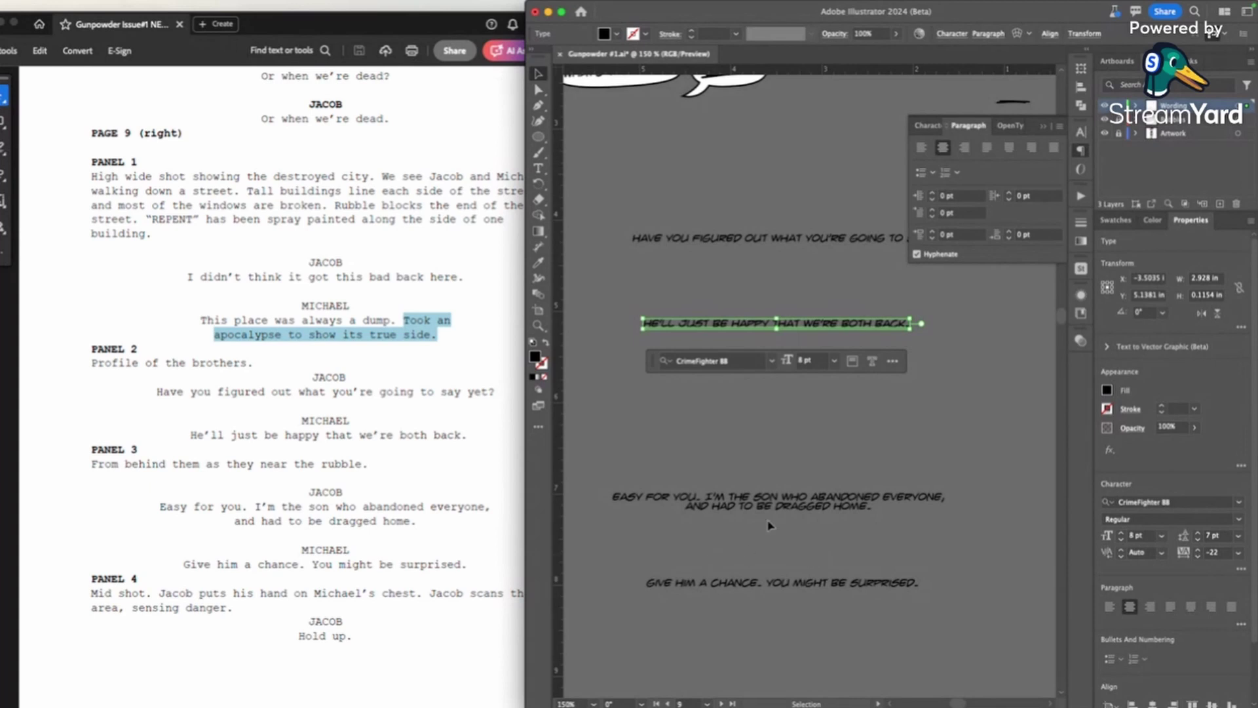
left_click(771, 446)
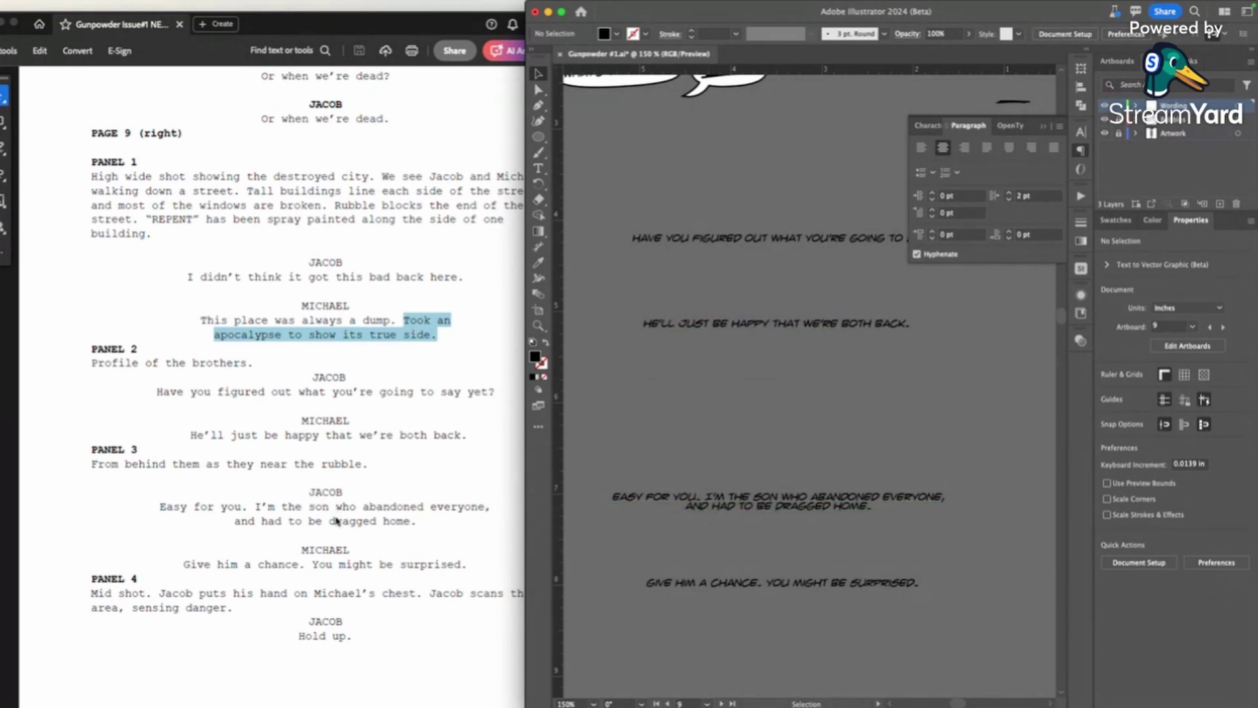
left_click_drag(716, 508, 721, 536)
left_click_drag(787, 322, 786, 300)
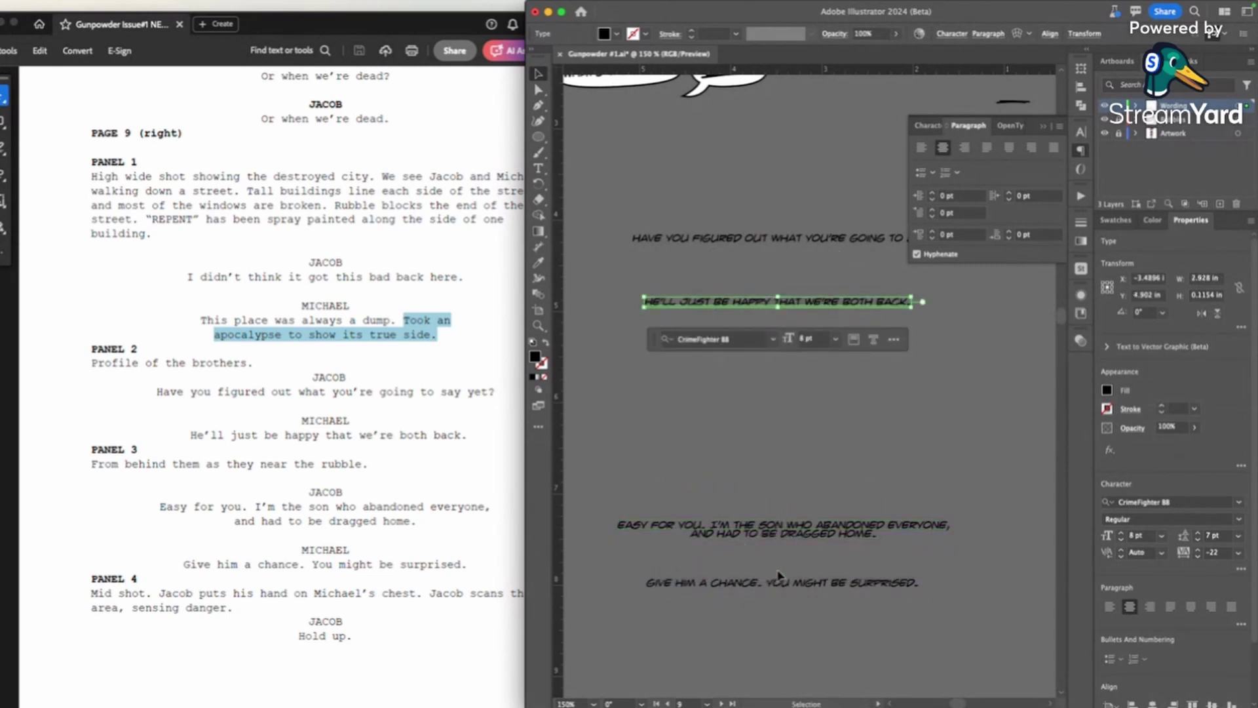
- Look through the script for Page 9's remaining dialogue in Panels 4 and 5
scroll(646, 593, "down", 2)
scroll(306, 494, "down", 10)
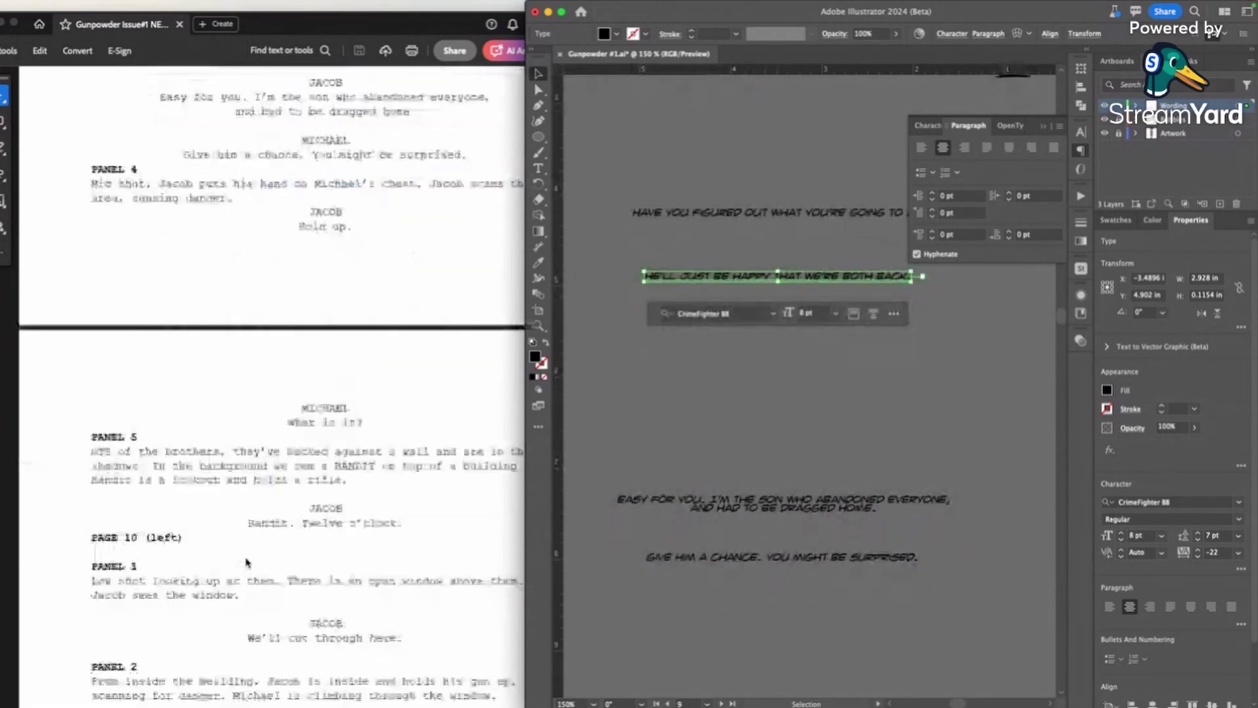